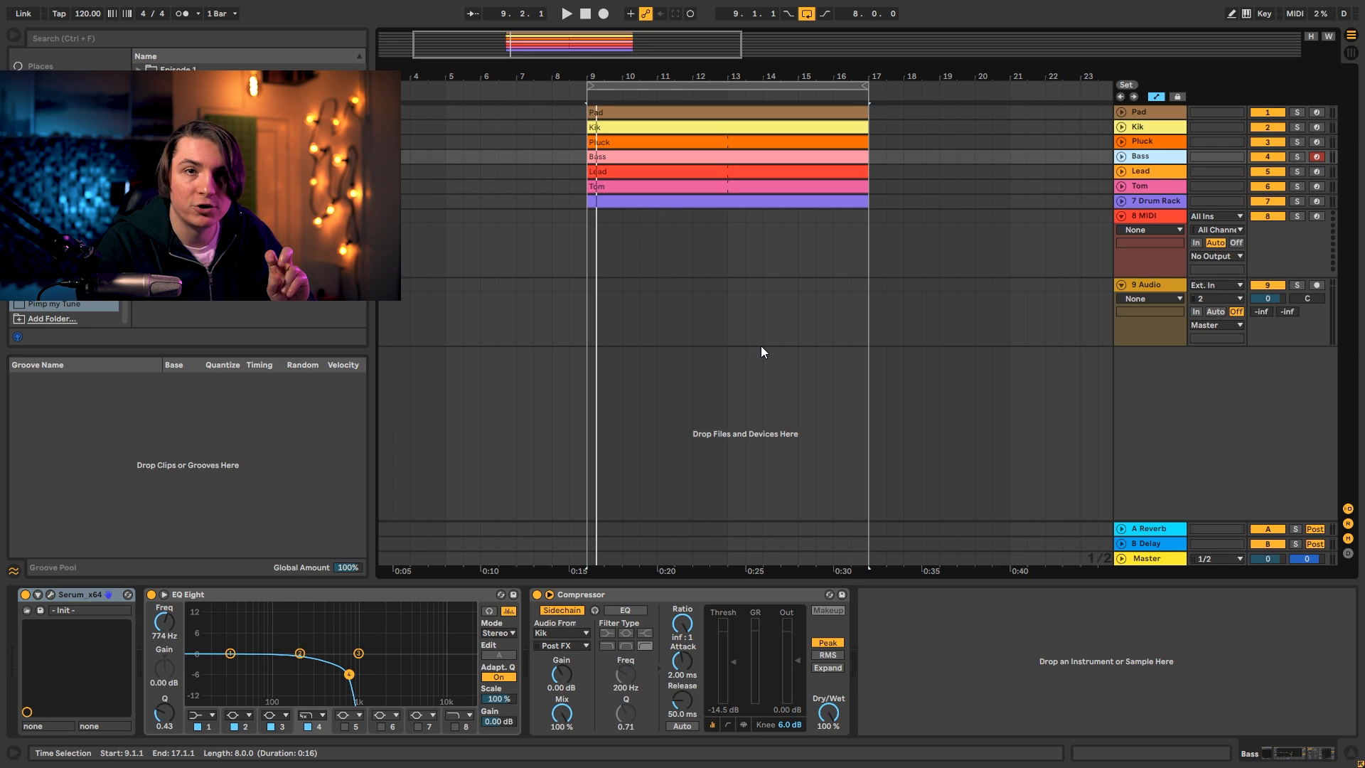
Play the loop and collapse the 8 MIDI and 9 Audio tracks.
{"action": "left_click", "coordinate": [1138, 127]}
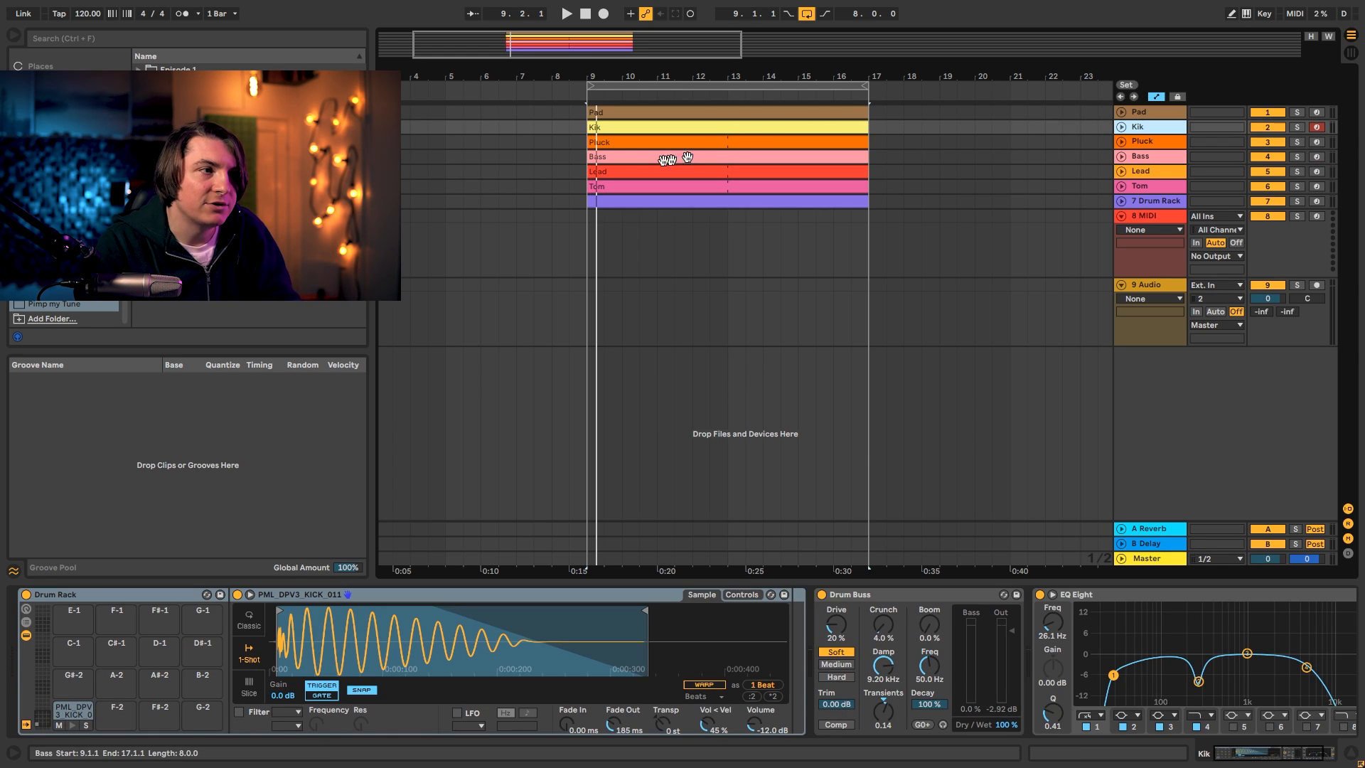
{"action": "key", "text": "space"}
{"action": "left_click", "coordinate": [1124, 159]}
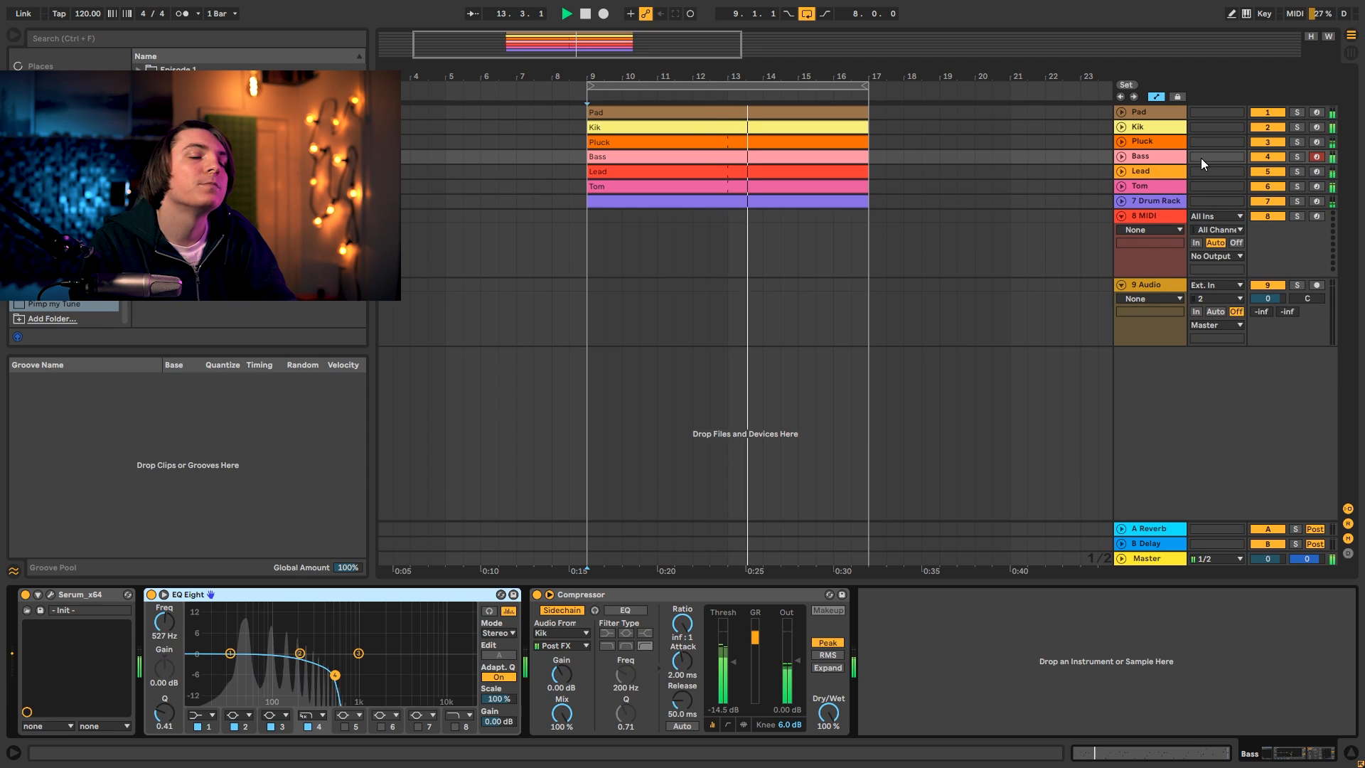
{"action": "left_click", "coordinate": [1121, 216], "text": "alt"}
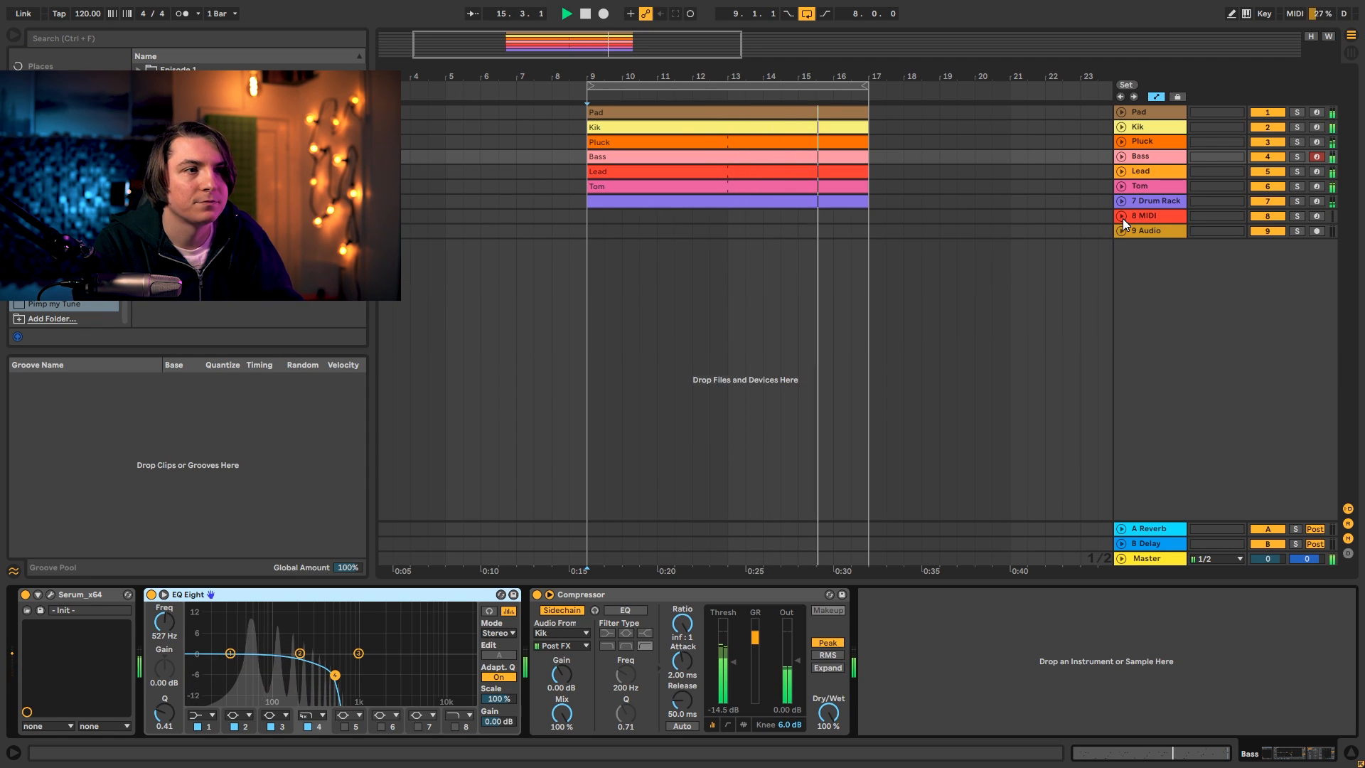
{"action": "key", "text": "space"}
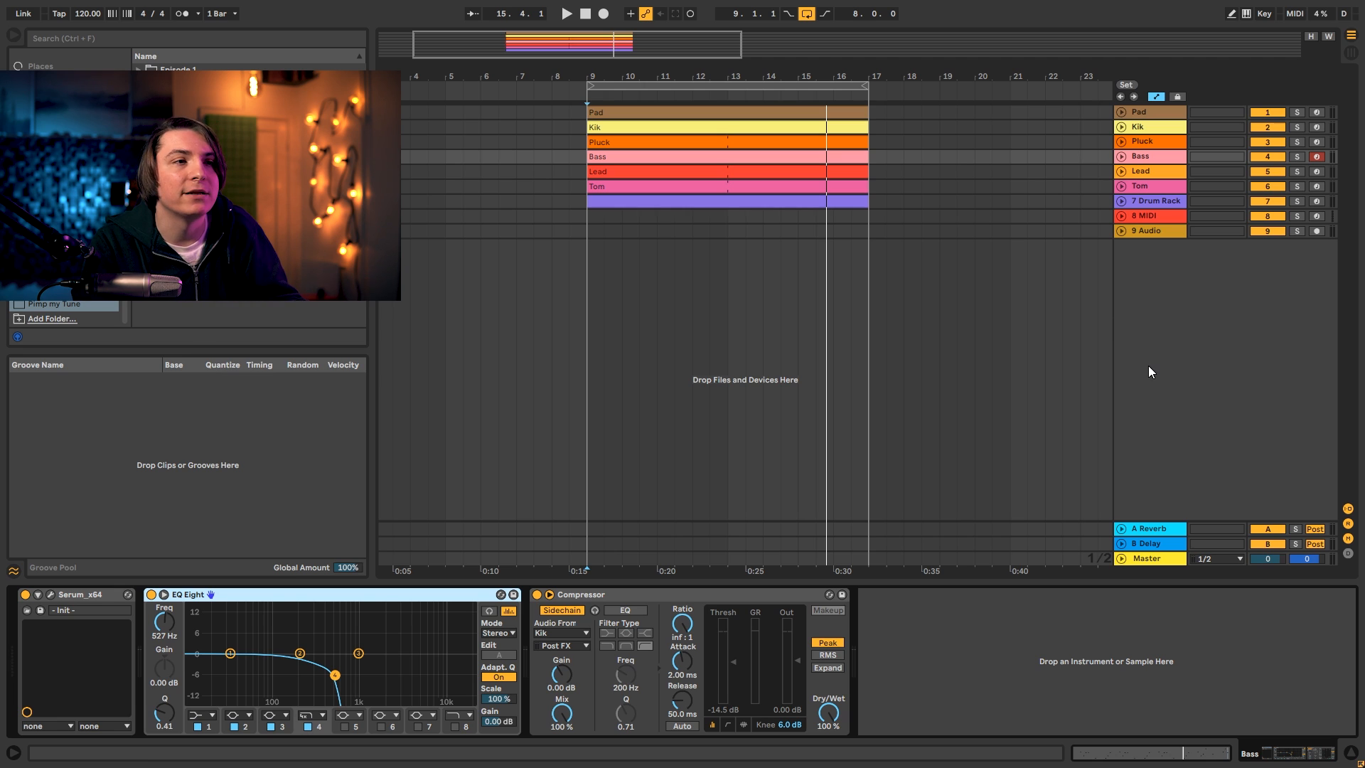
Group the seven tracks from Pad to Drum Rack and name the group Before.
{"action": "mouse_move", "coordinate": [695, 70]}
{"action": "left_mouse_down"}
{"action": "mouse_move", "coordinate": [695, 86]}
{"action": "mouse_move", "coordinate": [729, 89]}
{"action": "mouse_move", "coordinate": [698, 74]}
{"action": "left_mouse_up"}
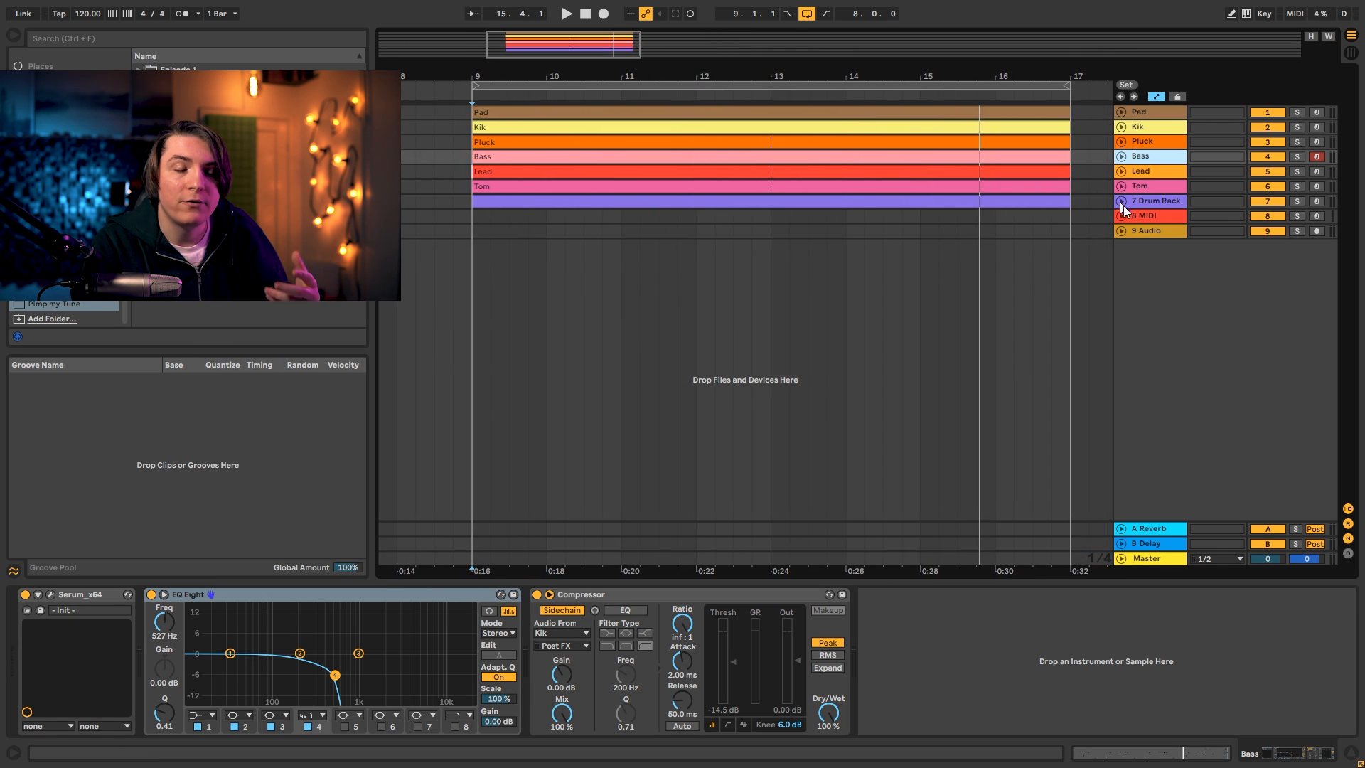
{"action": "left_click", "coordinate": [1151, 204]}
{"action": "left_click", "coordinate": [1149, 112], "text": "shift"}
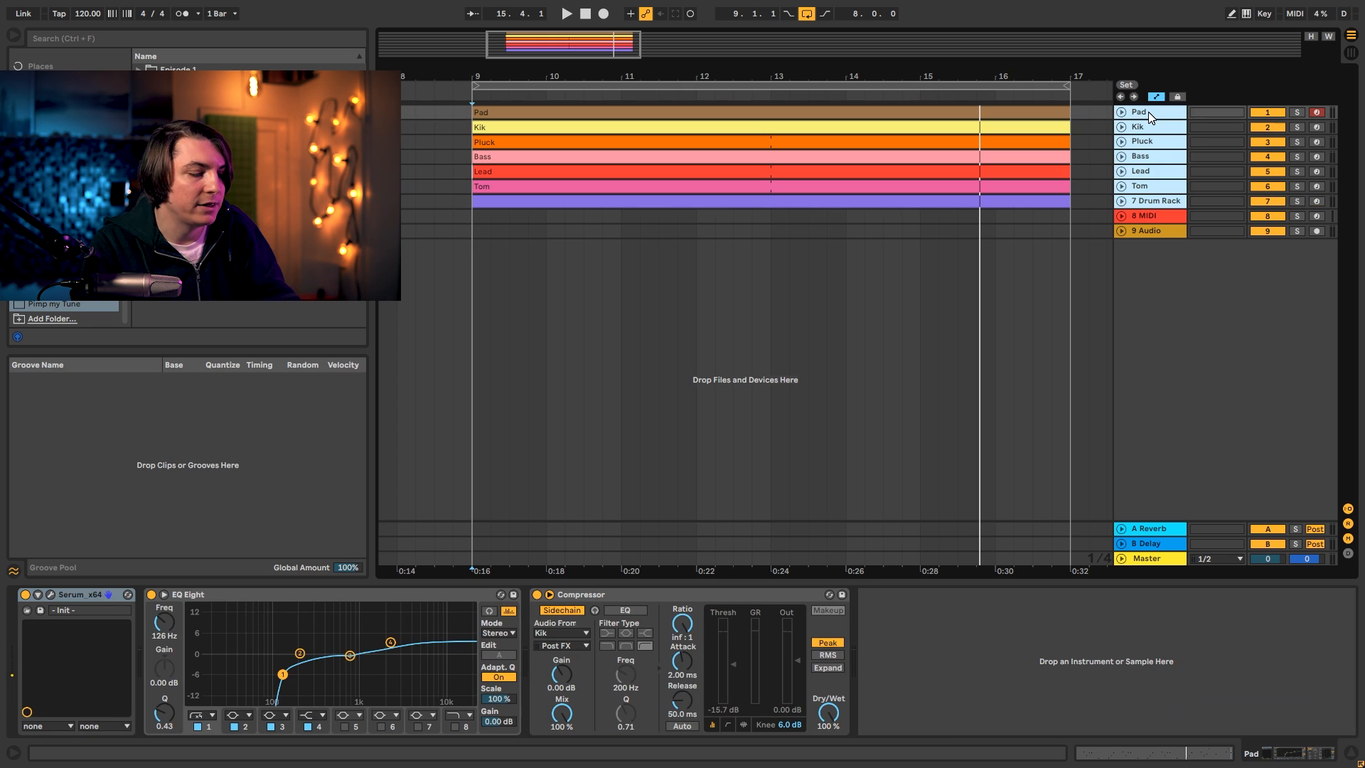
{"action": "key", "text": "ctrl+g"}
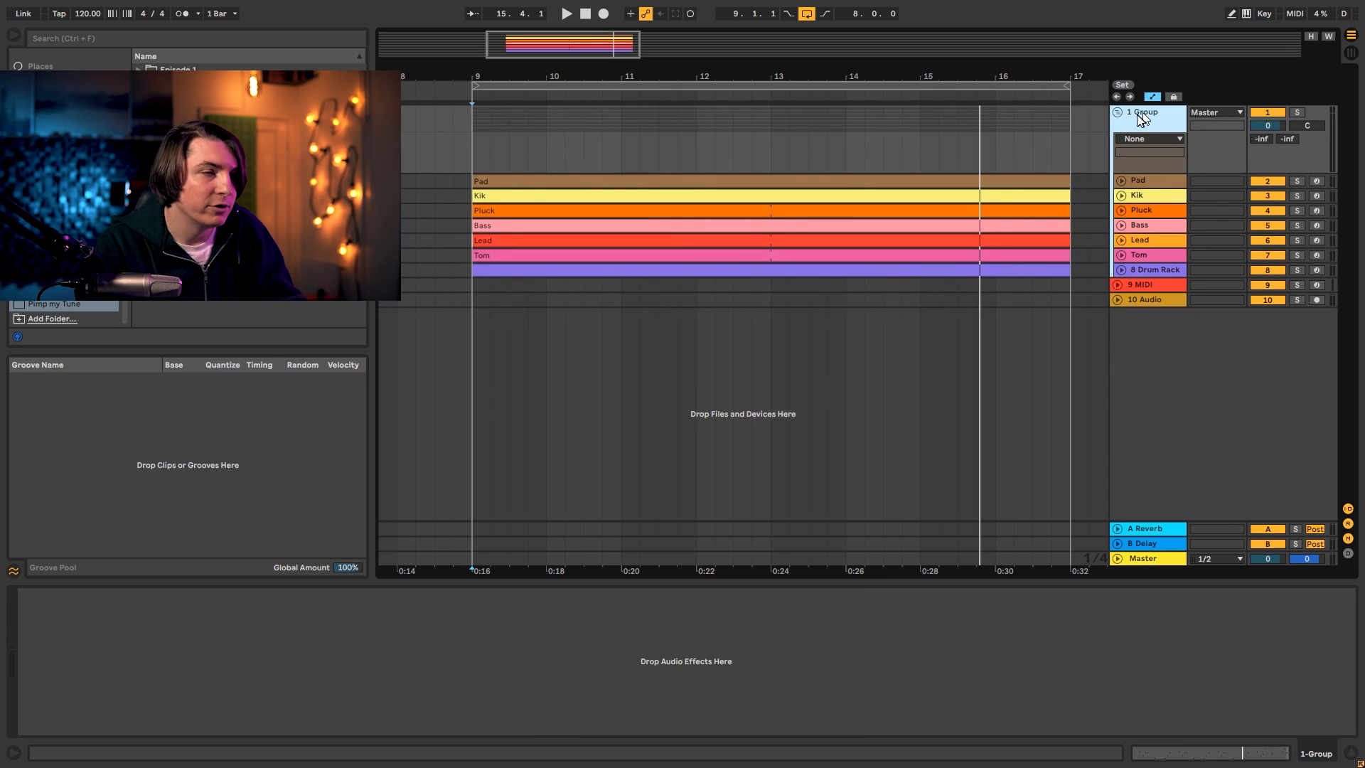
{"action": "type", "text": "Before"}
{"action": "key", "text": "Return"}
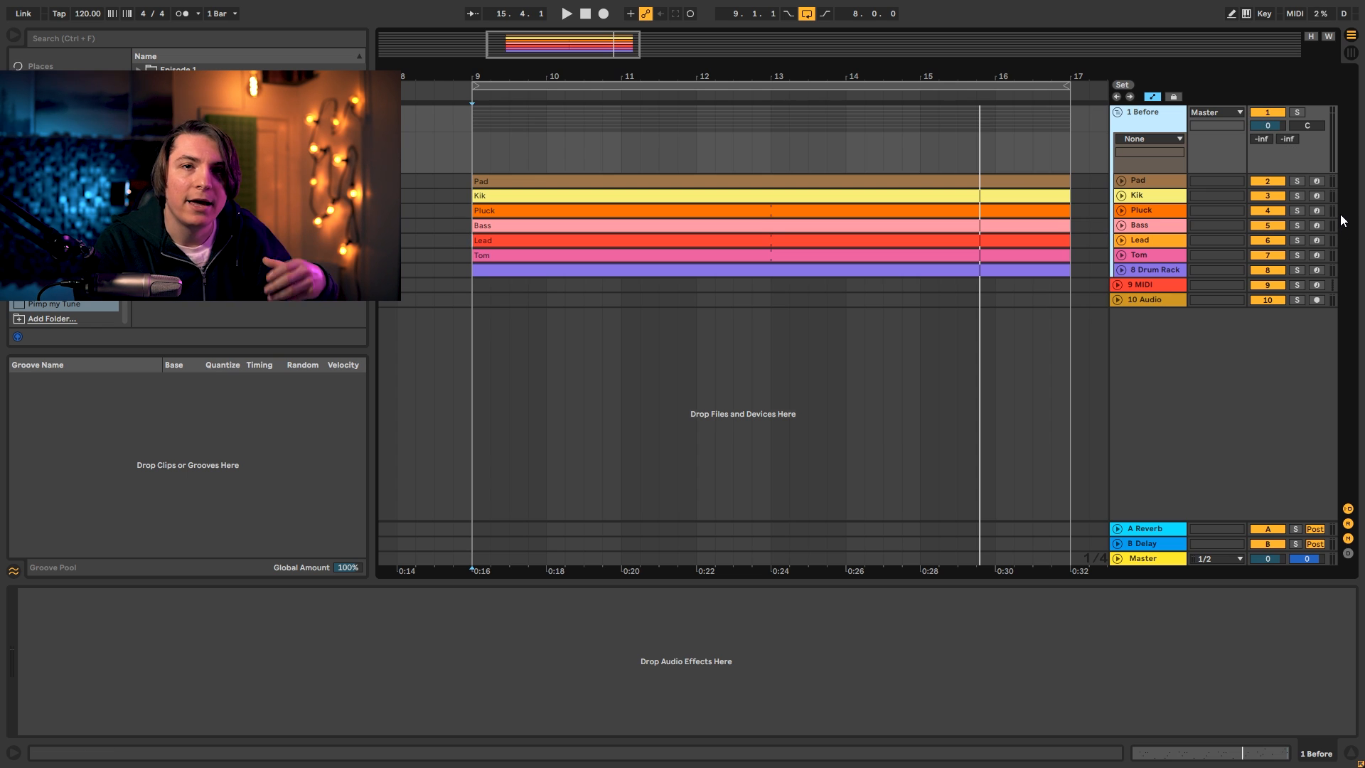
Delete the unused 9 MIDI and 10 Audio tracks.
{"action": "left_click", "coordinate": [1153, 284]}
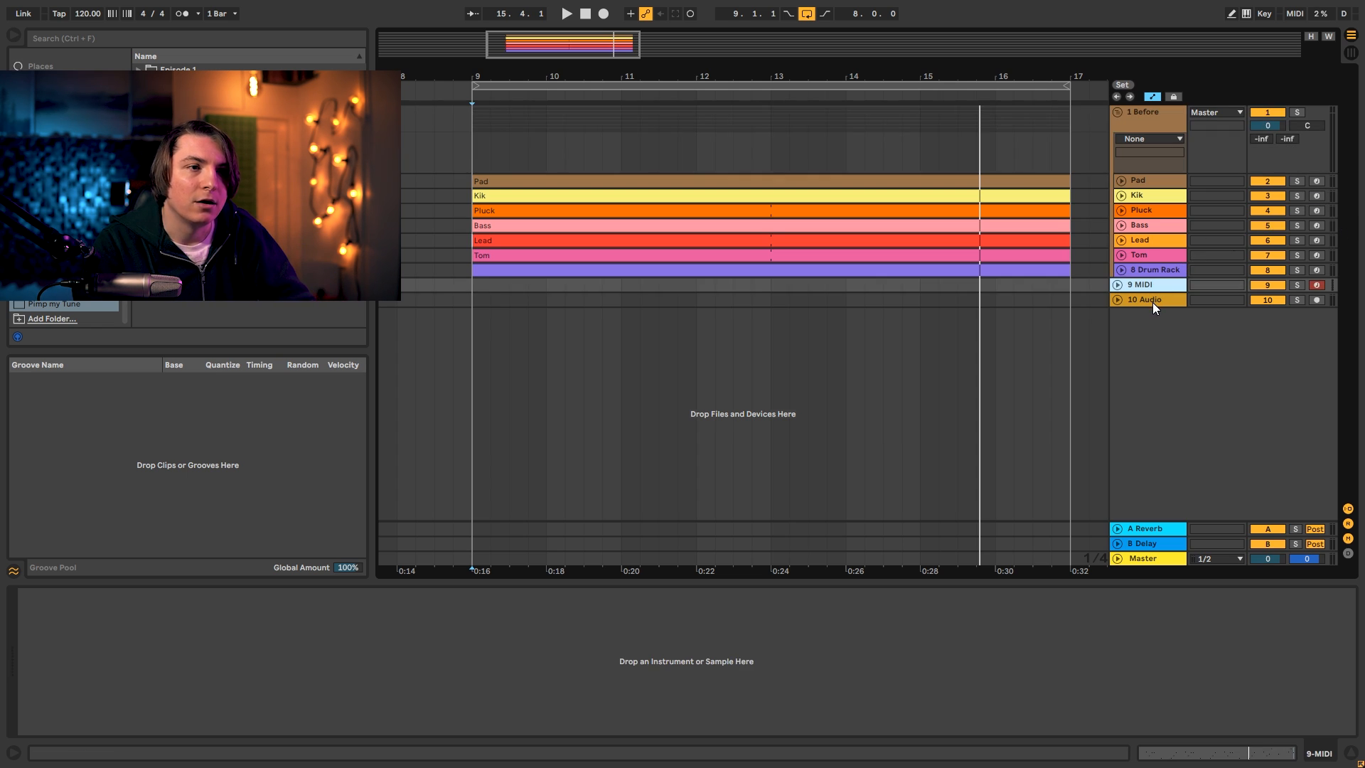
{"action": "left_click", "coordinate": [1153, 302], "text": "shift"}
{"action": "right_click", "coordinate": [1153, 301]}
{"action": "left_click", "coordinate": [1183, 349]}
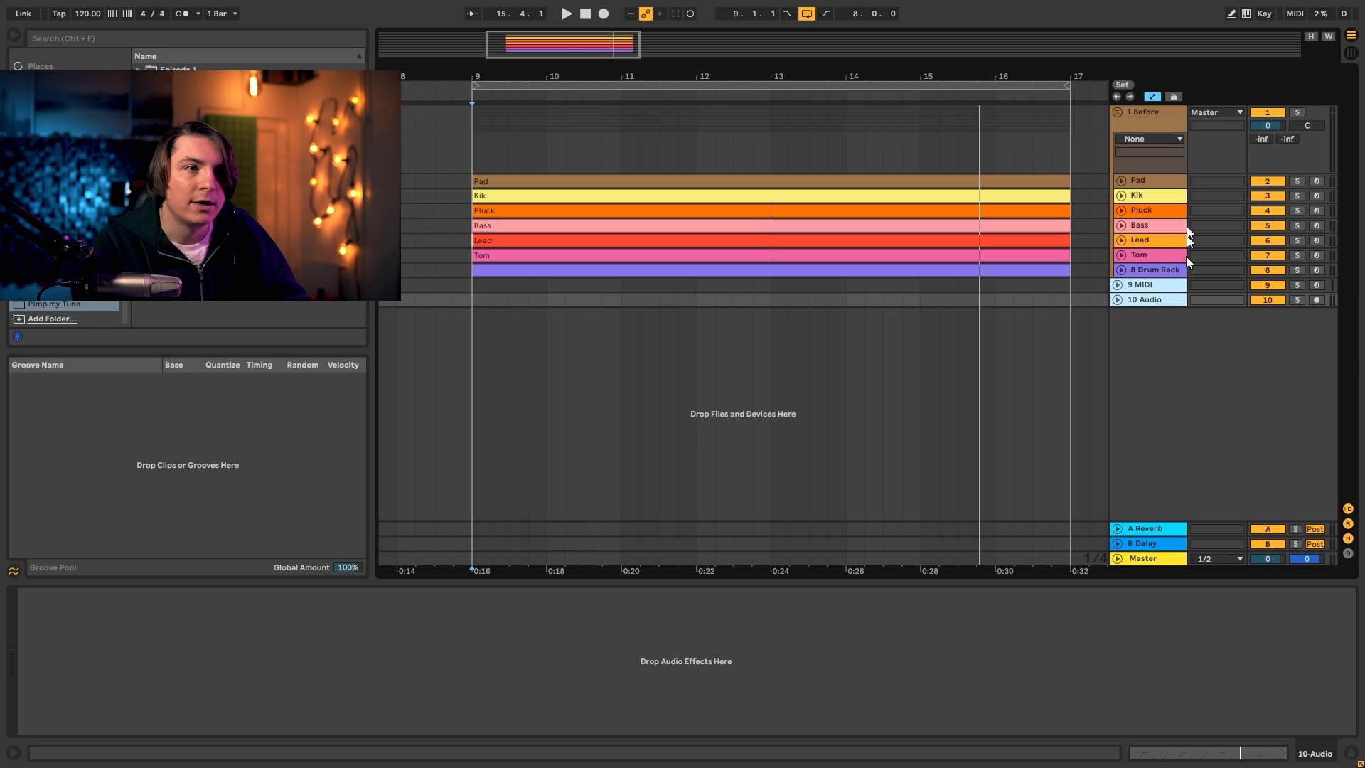
Duplicate the Before group, name the copy After and deactivate the Before group.
{"action": "left_click", "coordinate": [1163, 122]}
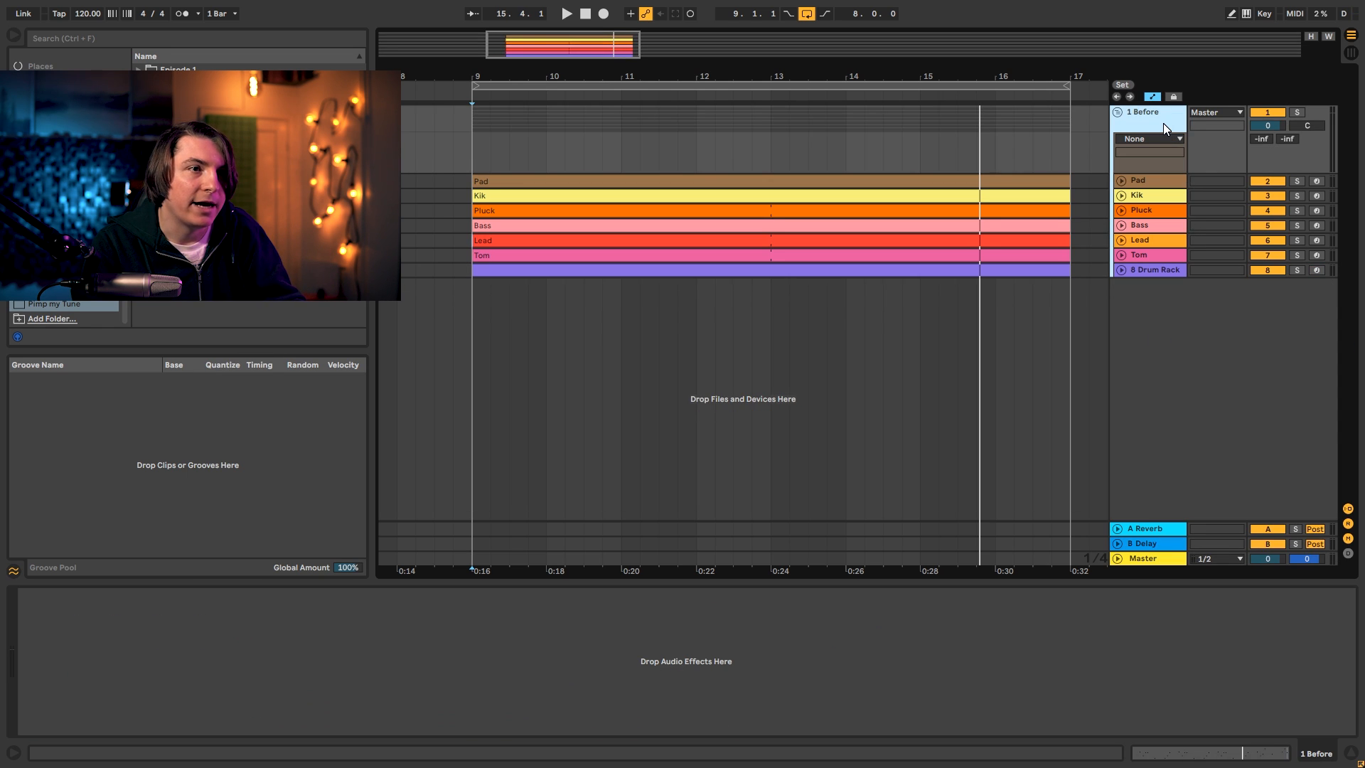
{"action": "key", "text": "ctrl+d"}
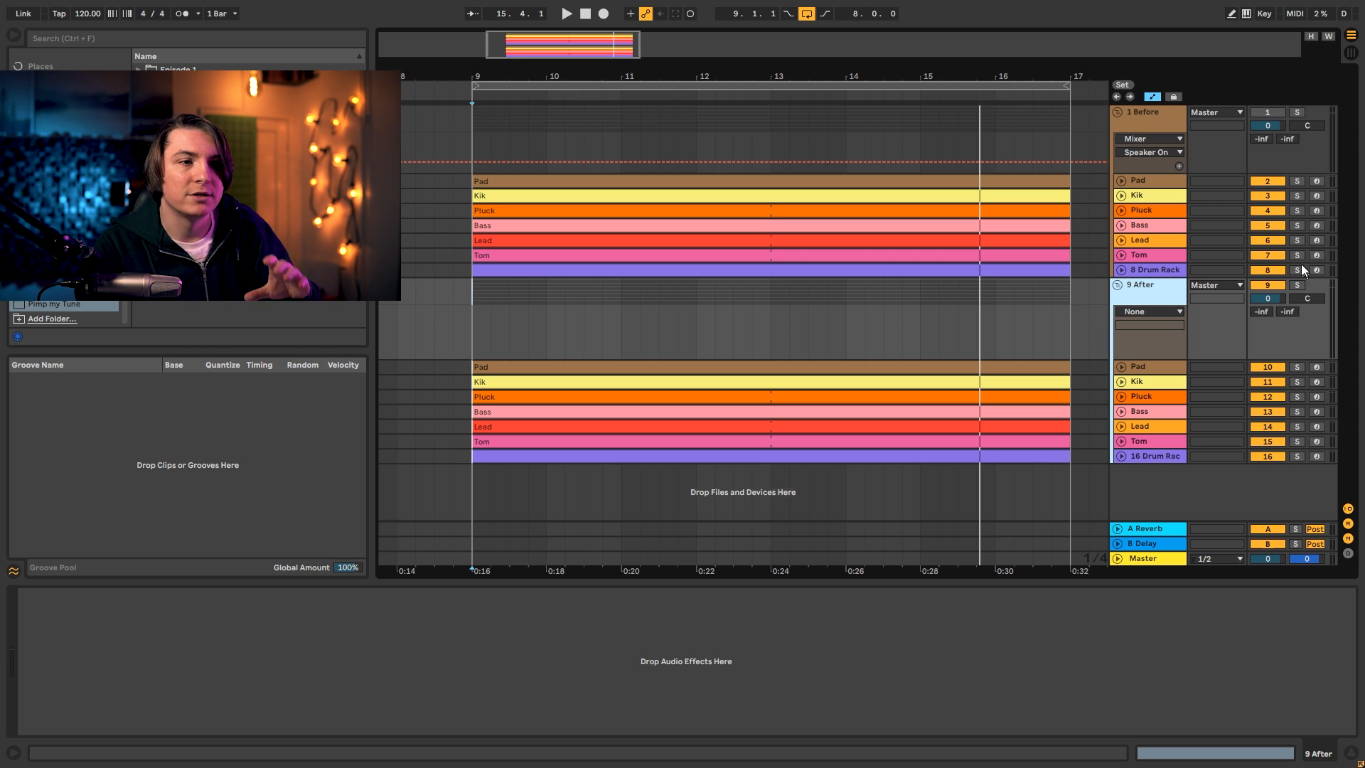
Move Kik, Bass and Tom, in that order, to the start of the After group and group these three tracks.
{"action": "left_click_drag", "start_coordinate": [1159, 415], "coordinate": [1158, 366]}
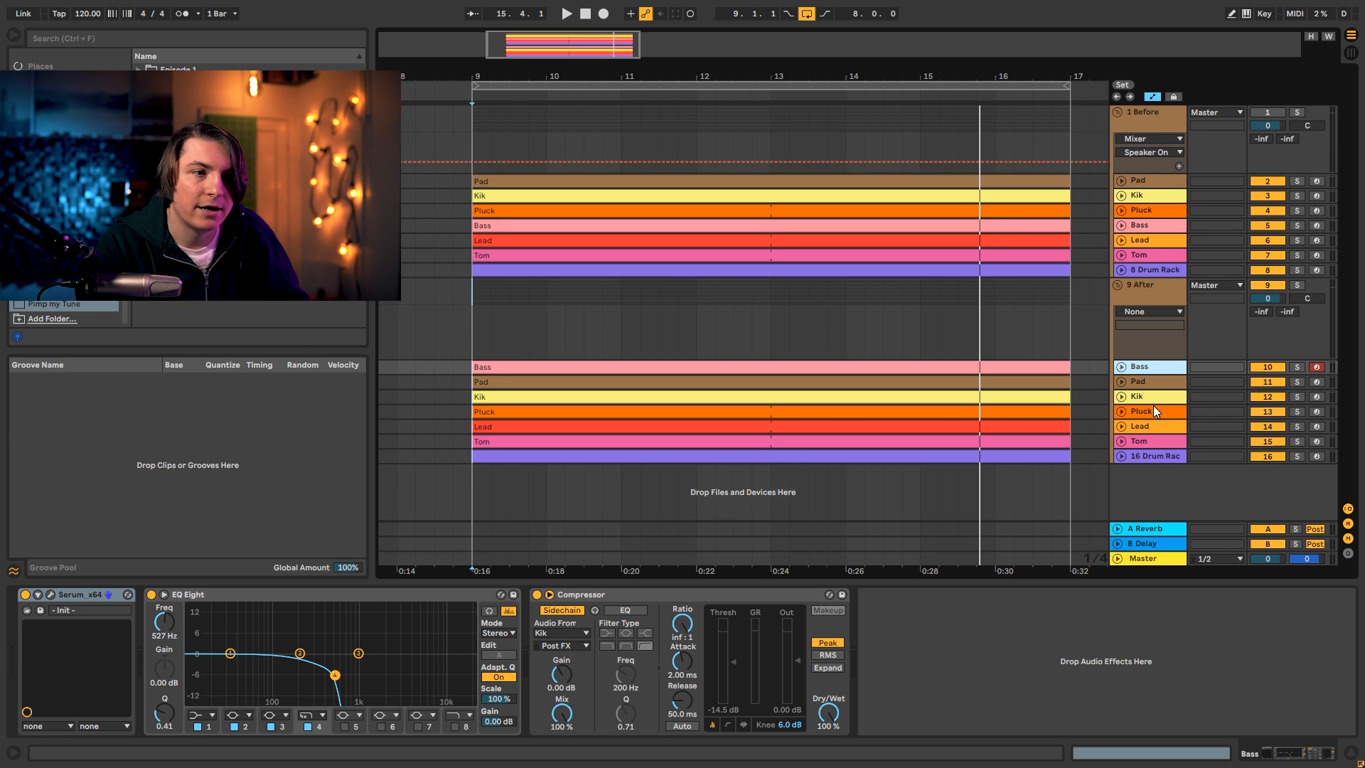
{"action": "left_click_drag", "start_coordinate": [1153, 398], "coordinate": [1152, 367]}
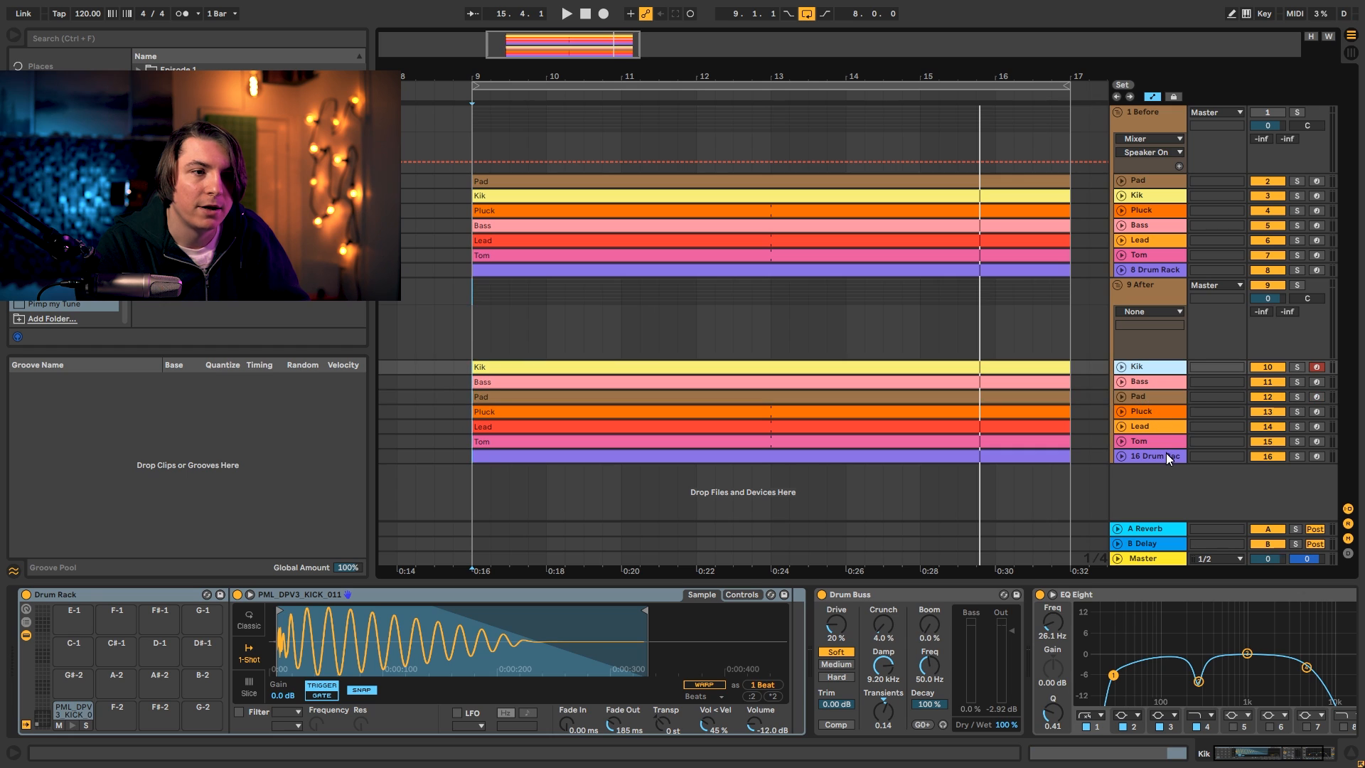
{"action": "left_click_drag", "start_coordinate": [1160, 441], "coordinate": [1162, 384]}
{"action": "left_click", "coordinate": [1165, 368]}
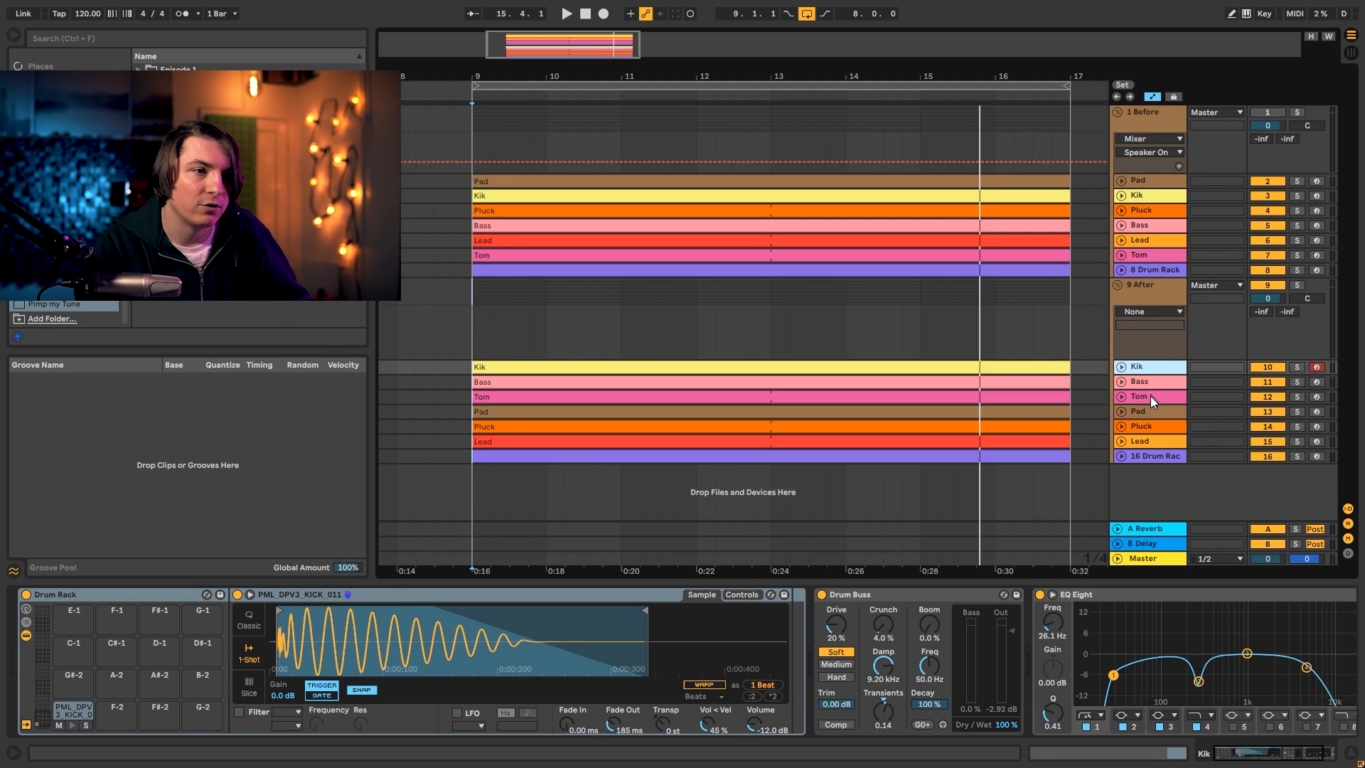
{"action": "left_click", "coordinate": [1150, 395], "text": "shift"}
{"action": "key", "text": "ctrl+g"}
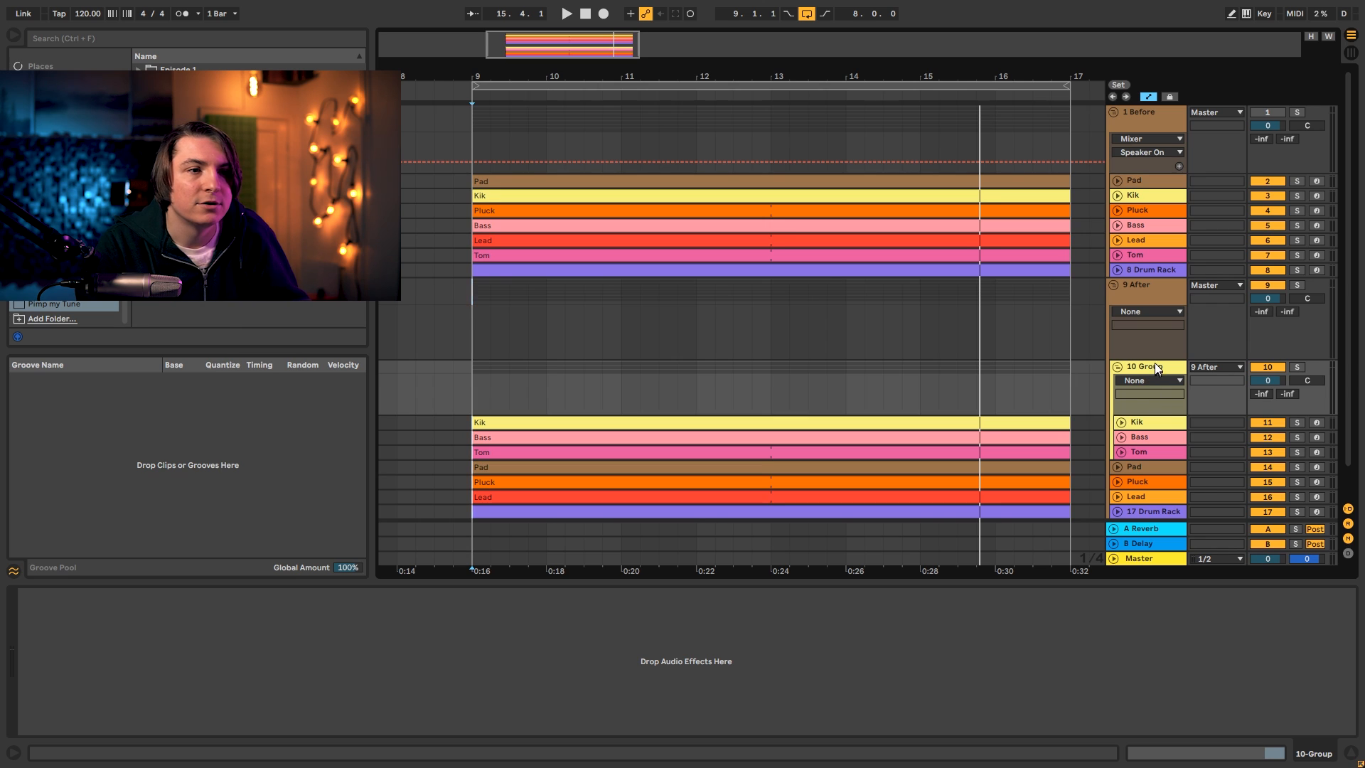
Solo the new Kik, Bass and Tom group, play it and expand its three tracks.
{"action": "left_click", "coordinate": [1296, 366]}
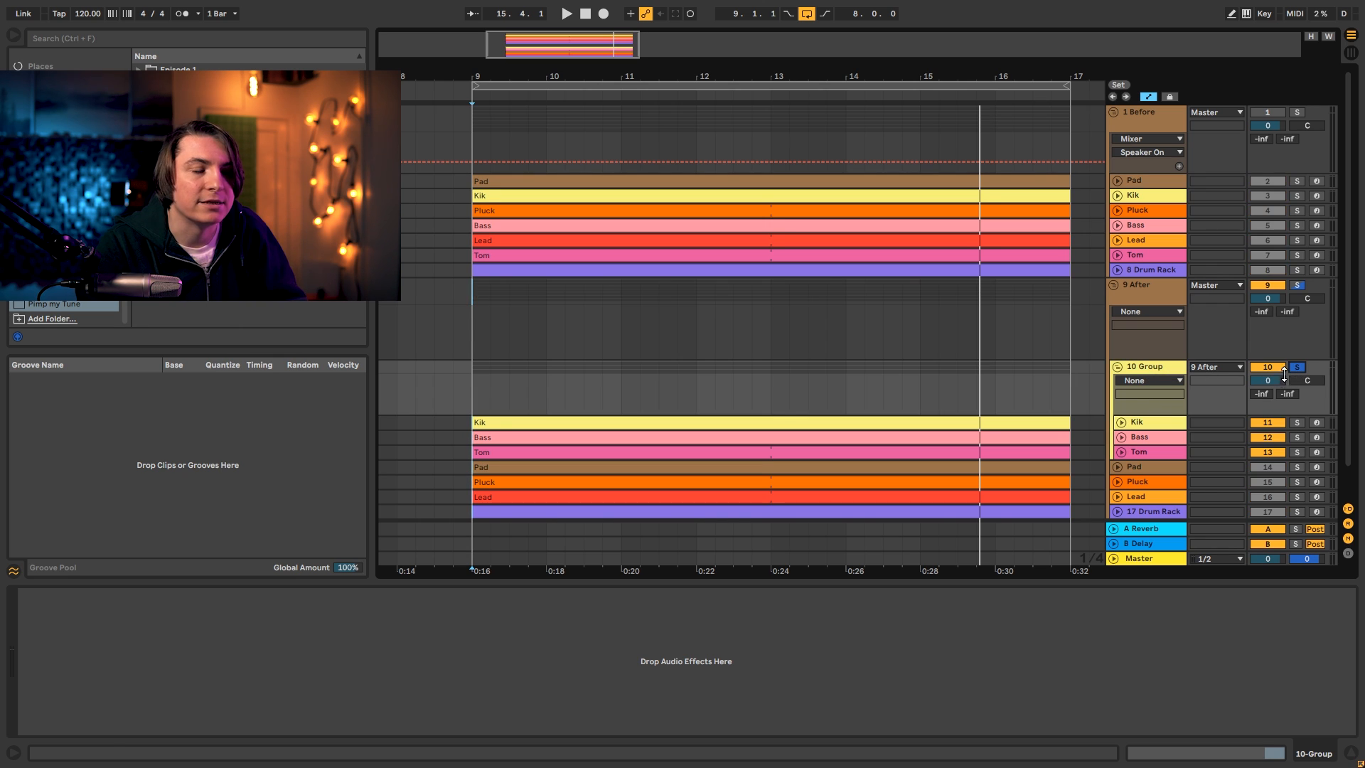
{"action": "key", "text": "space"}
{"action": "scroll", "coordinate": [1099, 334], "scroll_direction": "down", "scroll_amount": 1}
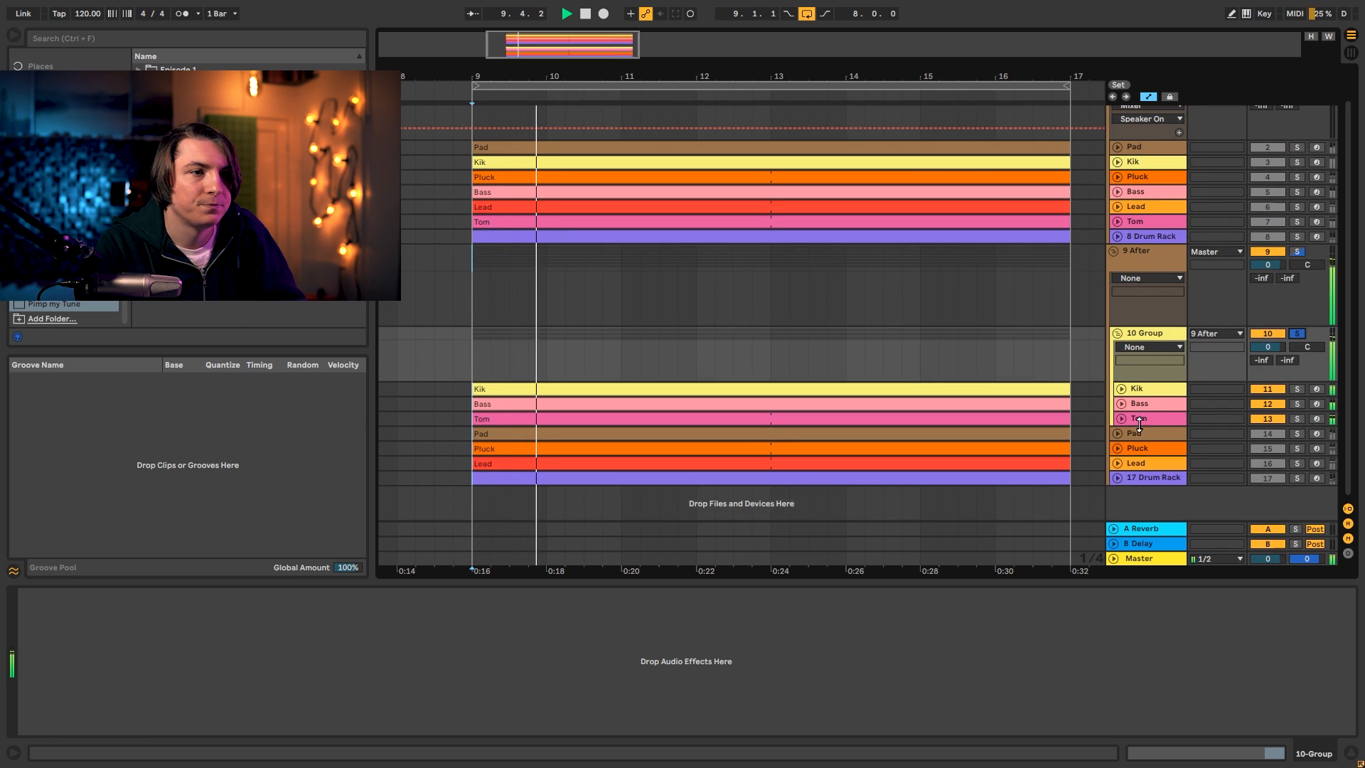
{"action": "left_click", "coordinate": [1121, 389]}
{"action": "left_click", "coordinate": [1122, 403]}
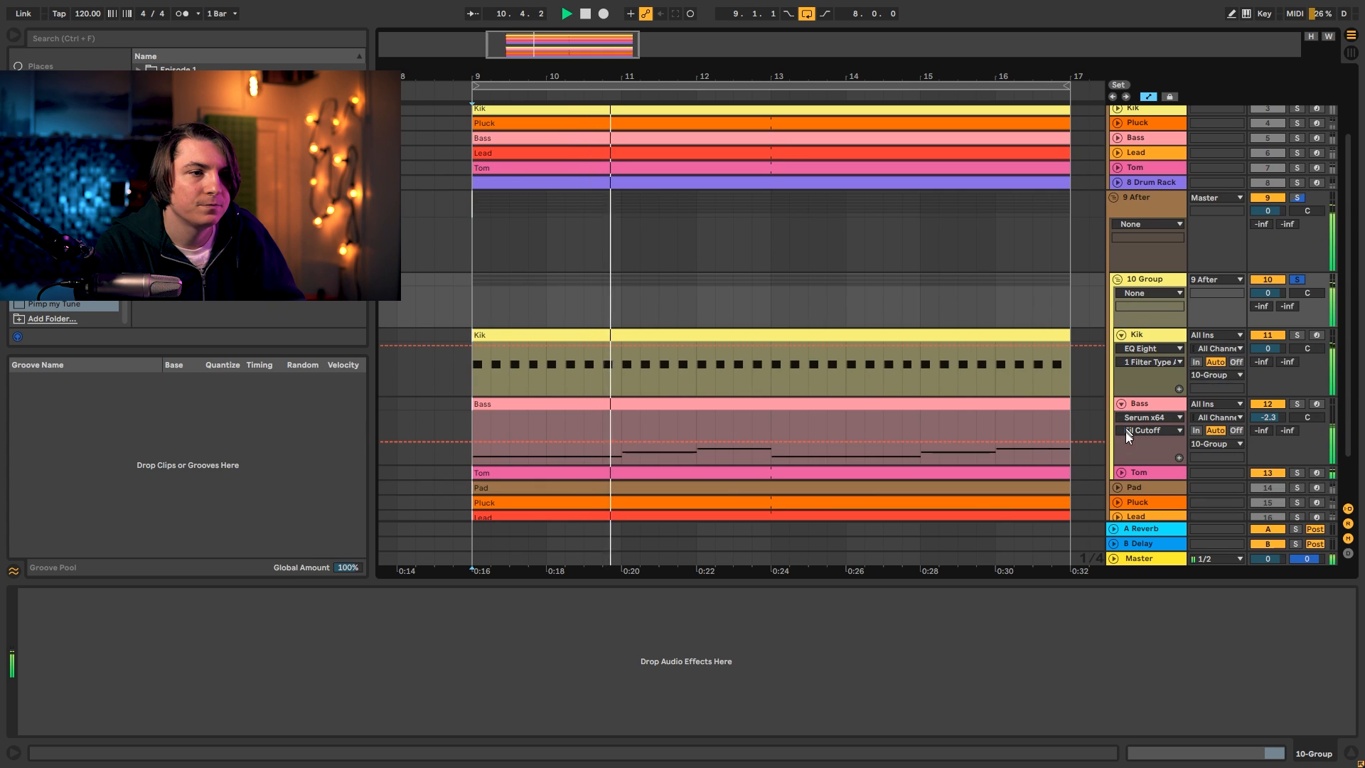
{"action": "left_click", "coordinate": [1120, 472]}
{"action": "left_click", "coordinate": [1147, 241]}
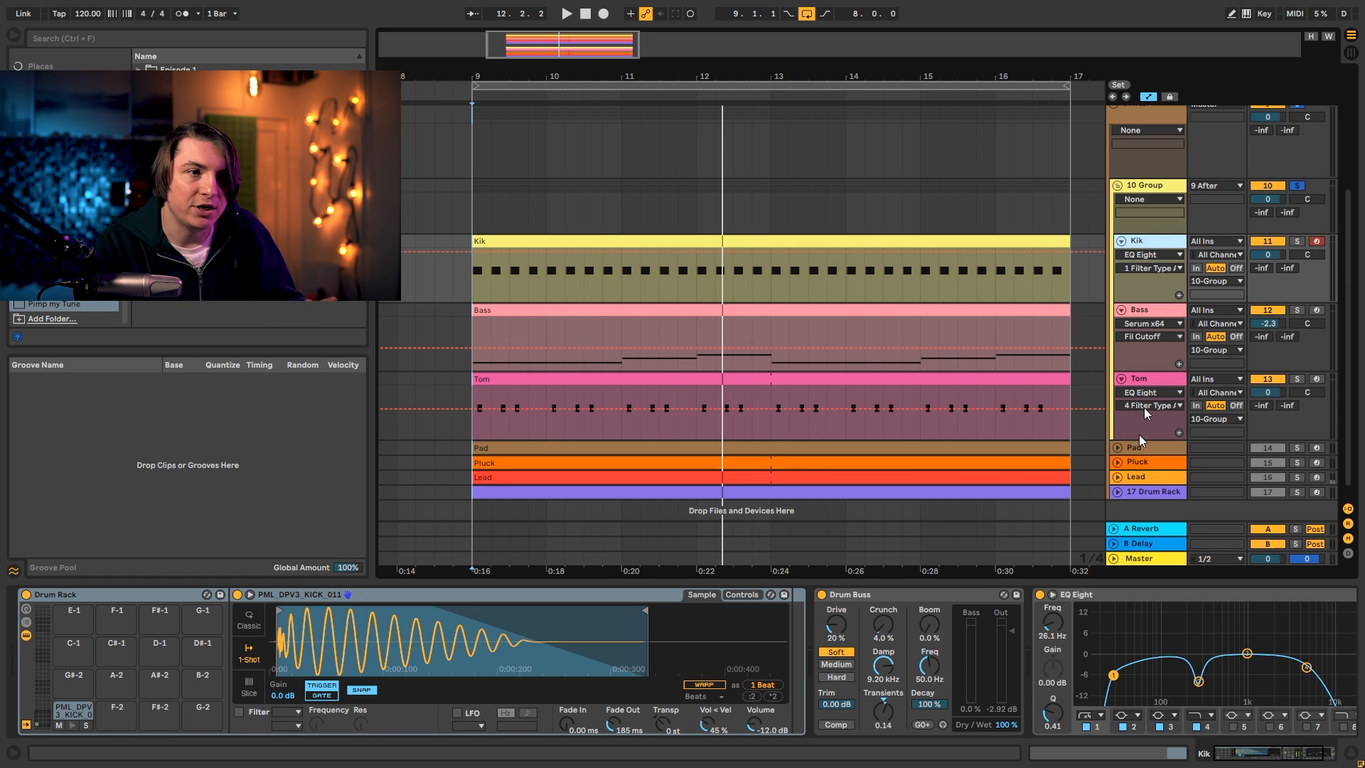
Solo the Kik track and play it to examine its low-frequency peak in EQ Eight's enlarged display.
{"action": "left_click", "coordinate": [1296, 241]}
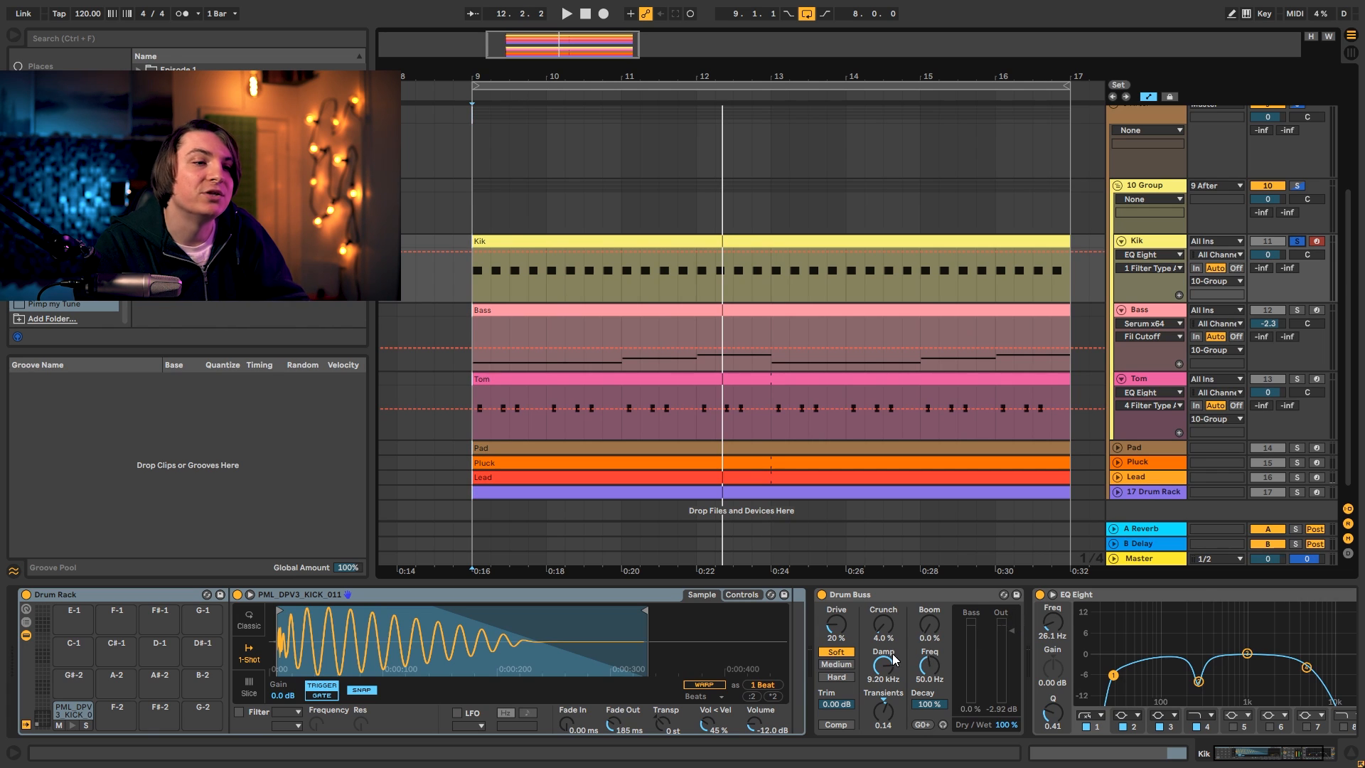
{"action": "left_click", "coordinate": [1053, 597]}
{"action": "key", "text": "space"}
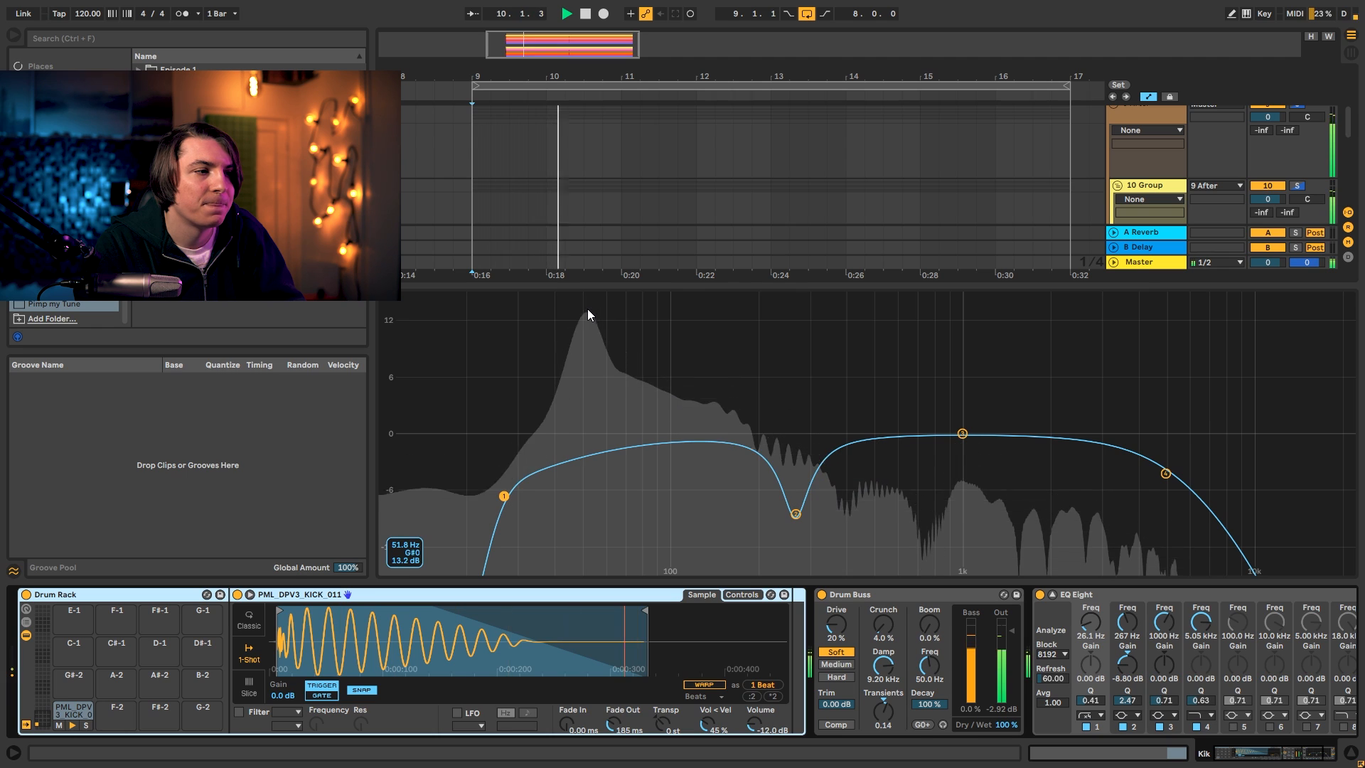
{"action": "key", "text": "space"}
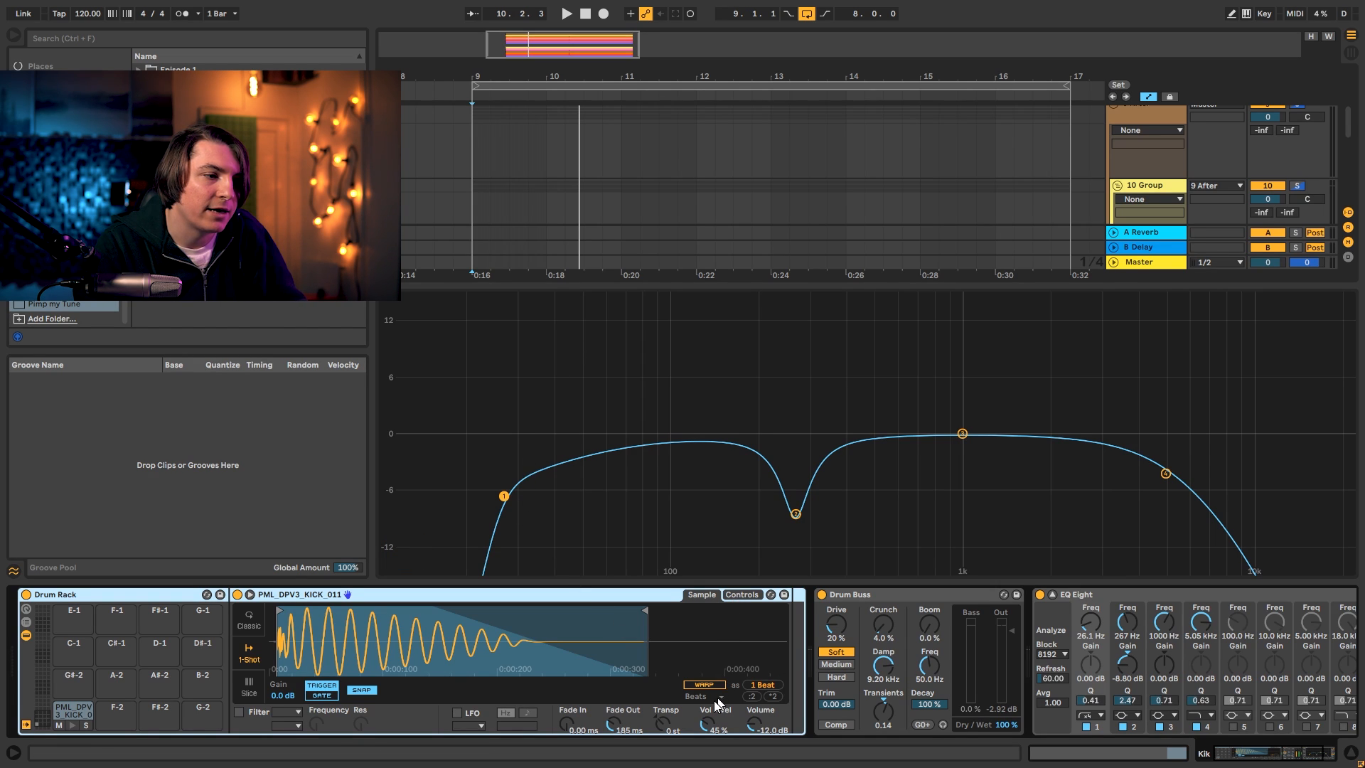
Transpose the kick sample to -1 st, move its end point slightly earlier and close the enlarged EQ display.
{"action": "left_click_drag", "start_coordinate": [664, 723], "coordinate": [664, 726]}
{"action": "key", "text": "space"}
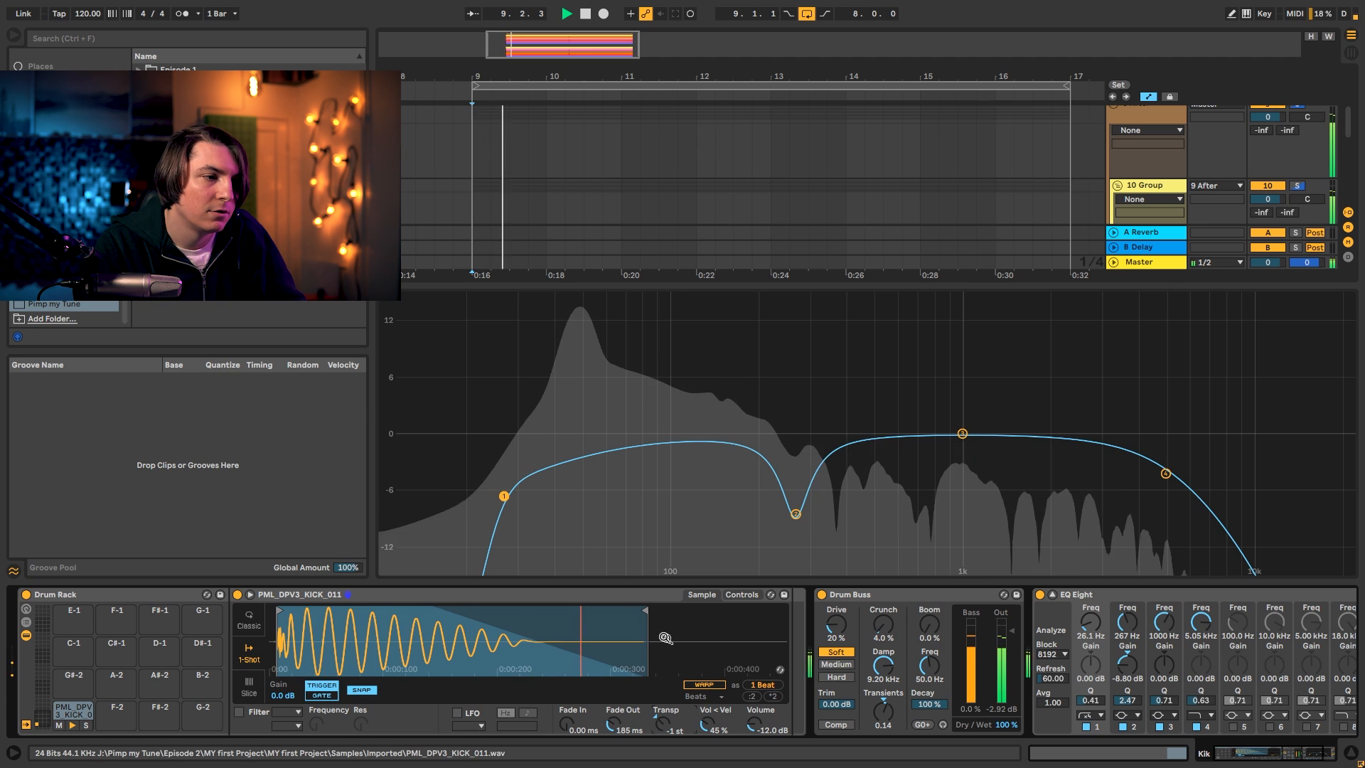
{"action": "mouse_move", "coordinate": [644, 610]}
{"action": "left_mouse_down"}
{"action": "mouse_move", "coordinate": [608, 610]}
{"action": "mouse_move", "coordinate": [632, 609]}
{"action": "left_mouse_up"}
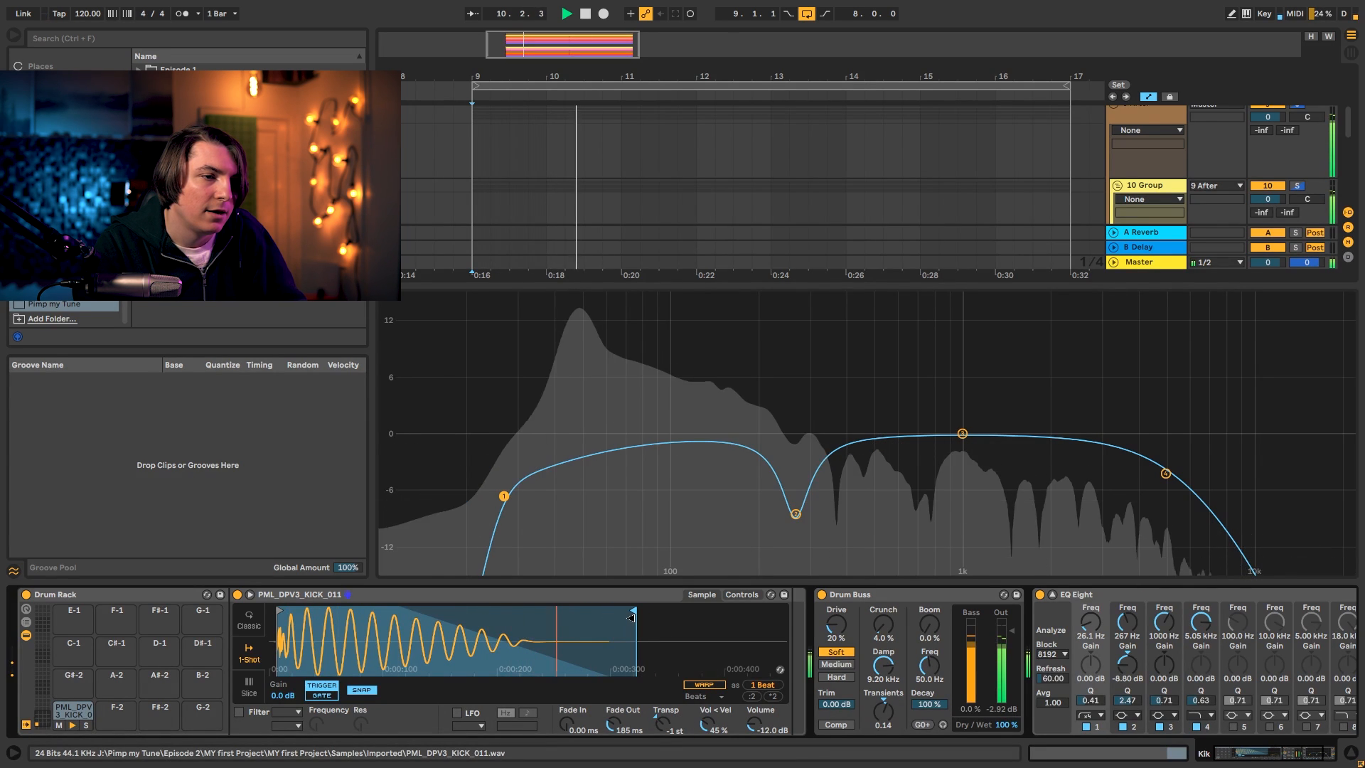
{"action": "key", "text": "space"}
{"action": "key", "text": "shift+Tab"}
{"action": "key", "text": "shift+Tab"}
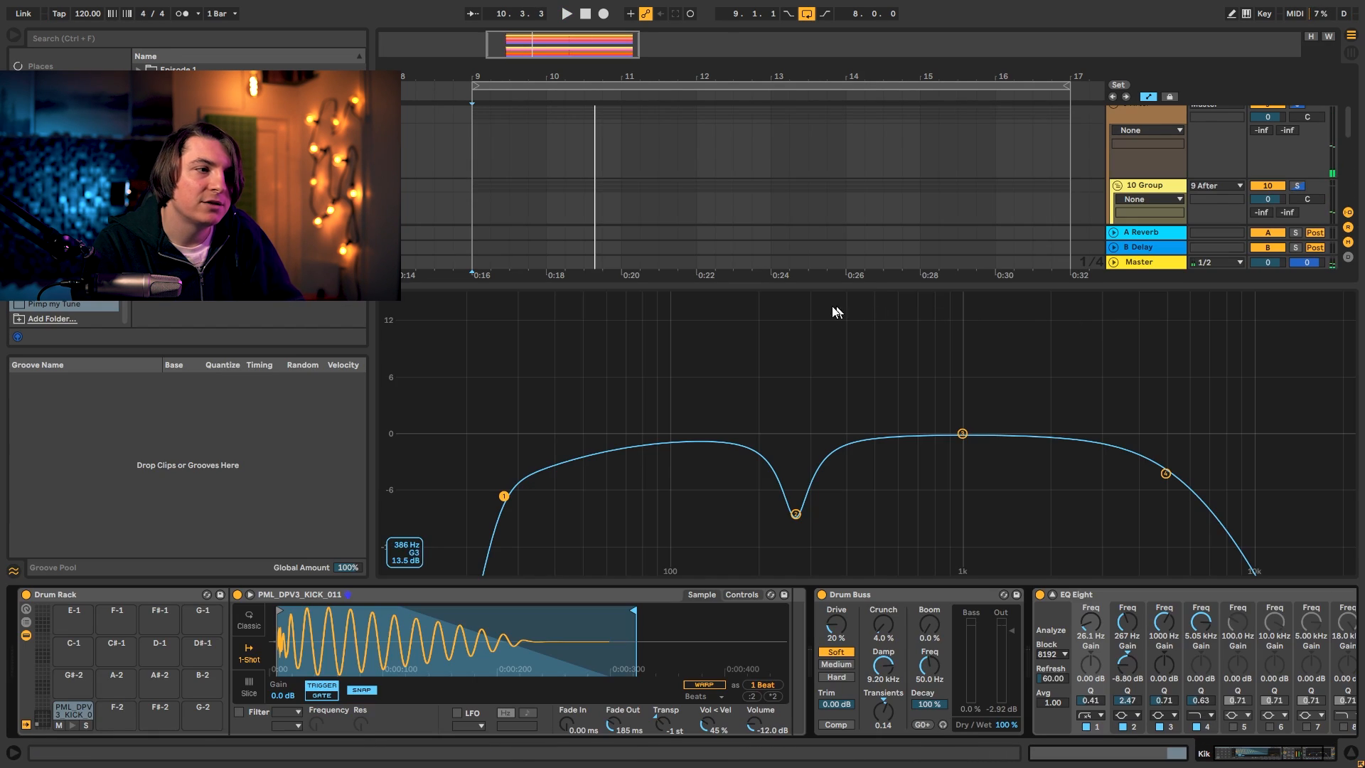
{"action": "left_click", "coordinate": [1052, 594]}
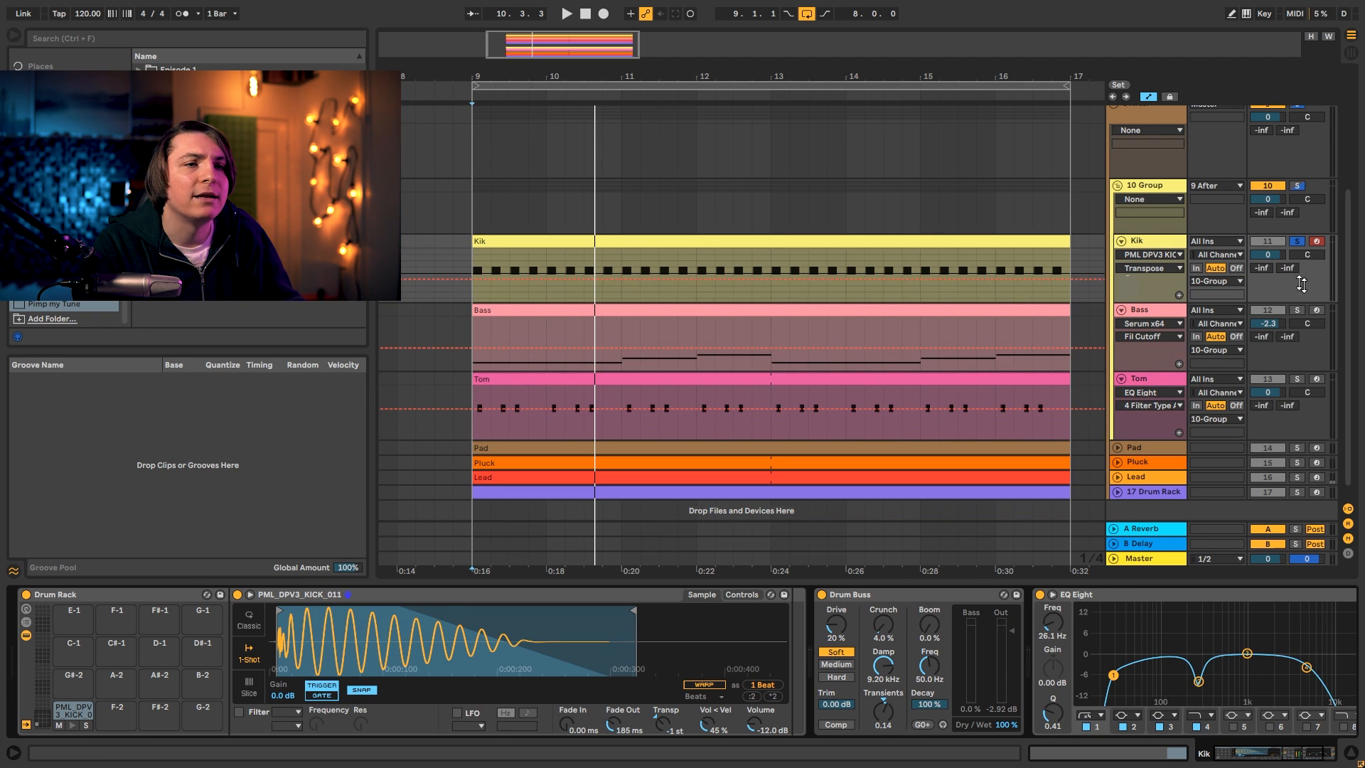
Solo the After group's Bass track together with Kik and play a two-bar loop from bar 9 to bar 11.
{"action": "left_click", "coordinate": [1298, 310]}
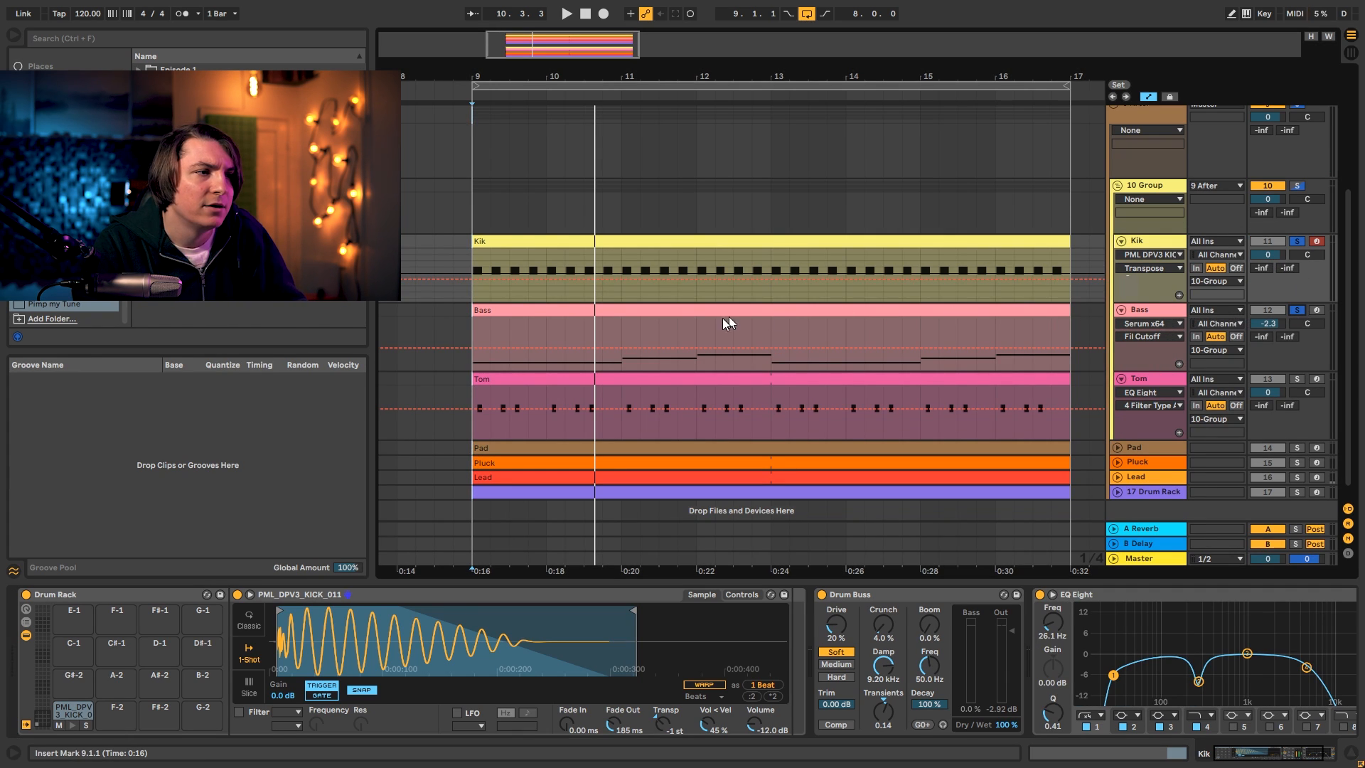
{"action": "left_click_drag", "start_coordinate": [622, 326], "coordinate": [463, 331]}
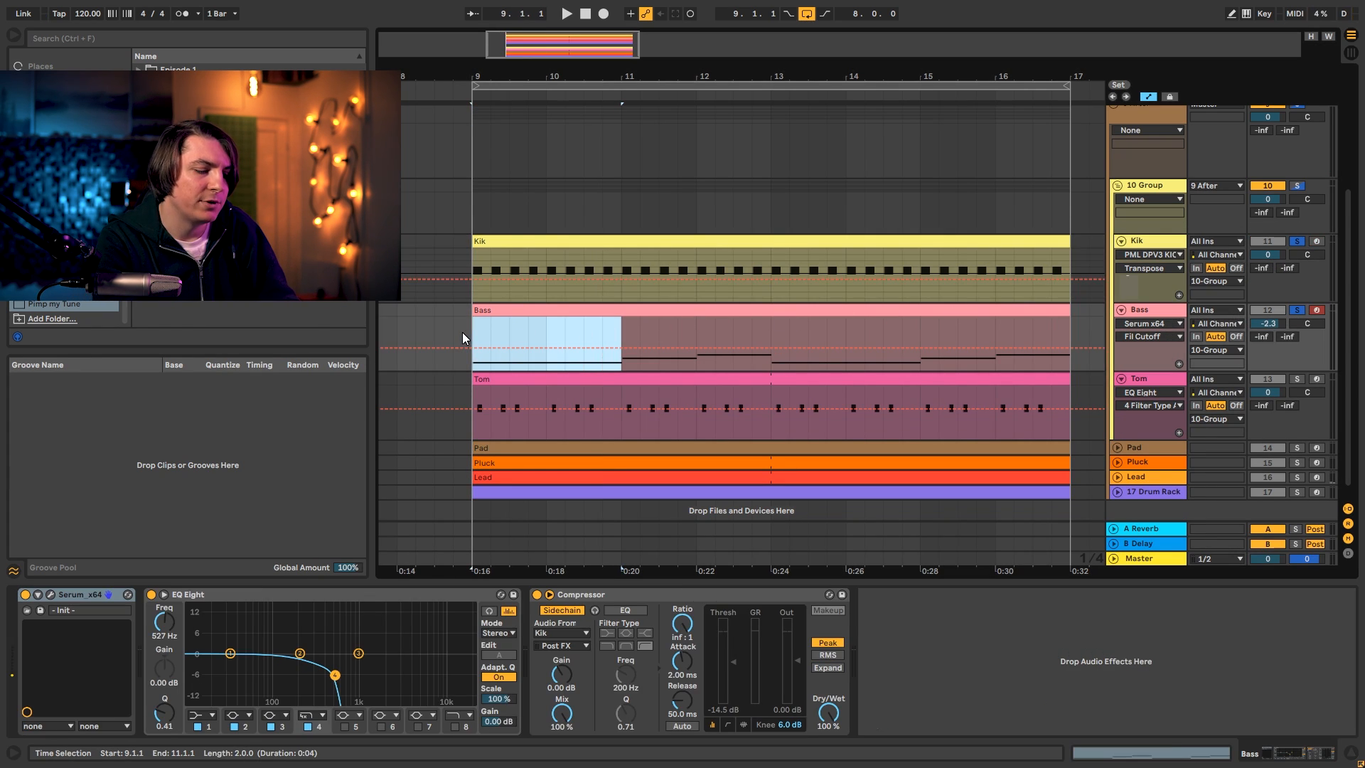
{"action": "key", "text": "ctrl+l"}
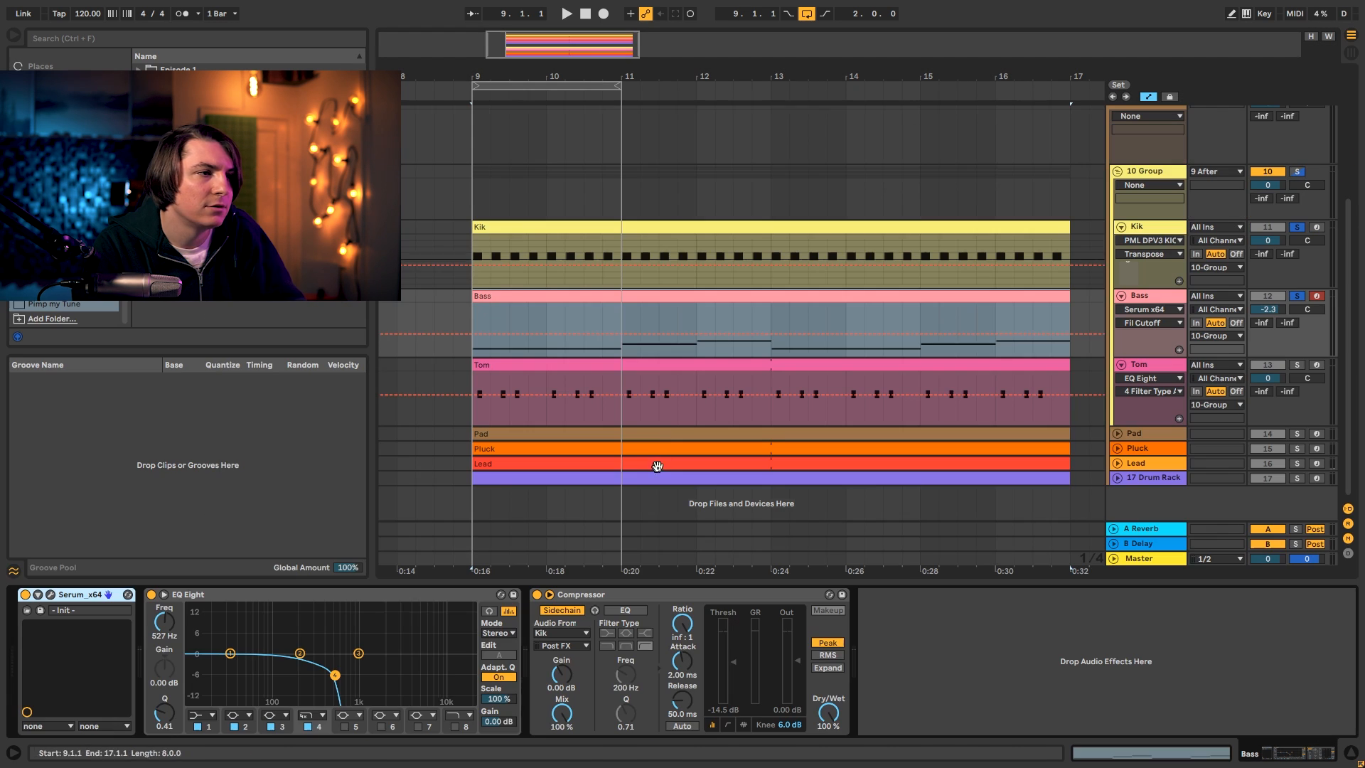
{"action": "key", "text": "space"}
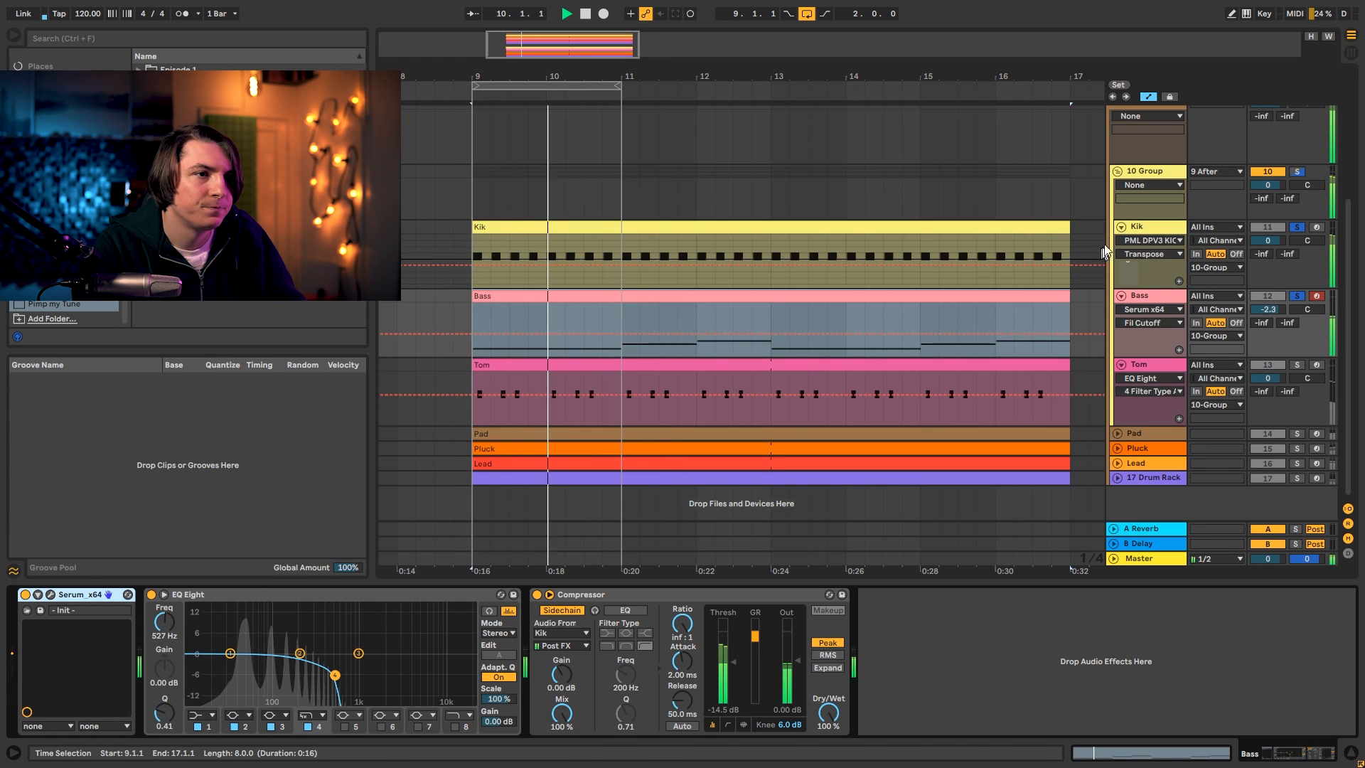
Set the kick sample's detune to -12 ct and check it by ear against the bass.
{"action": "left_click", "coordinate": [1110, 261]}
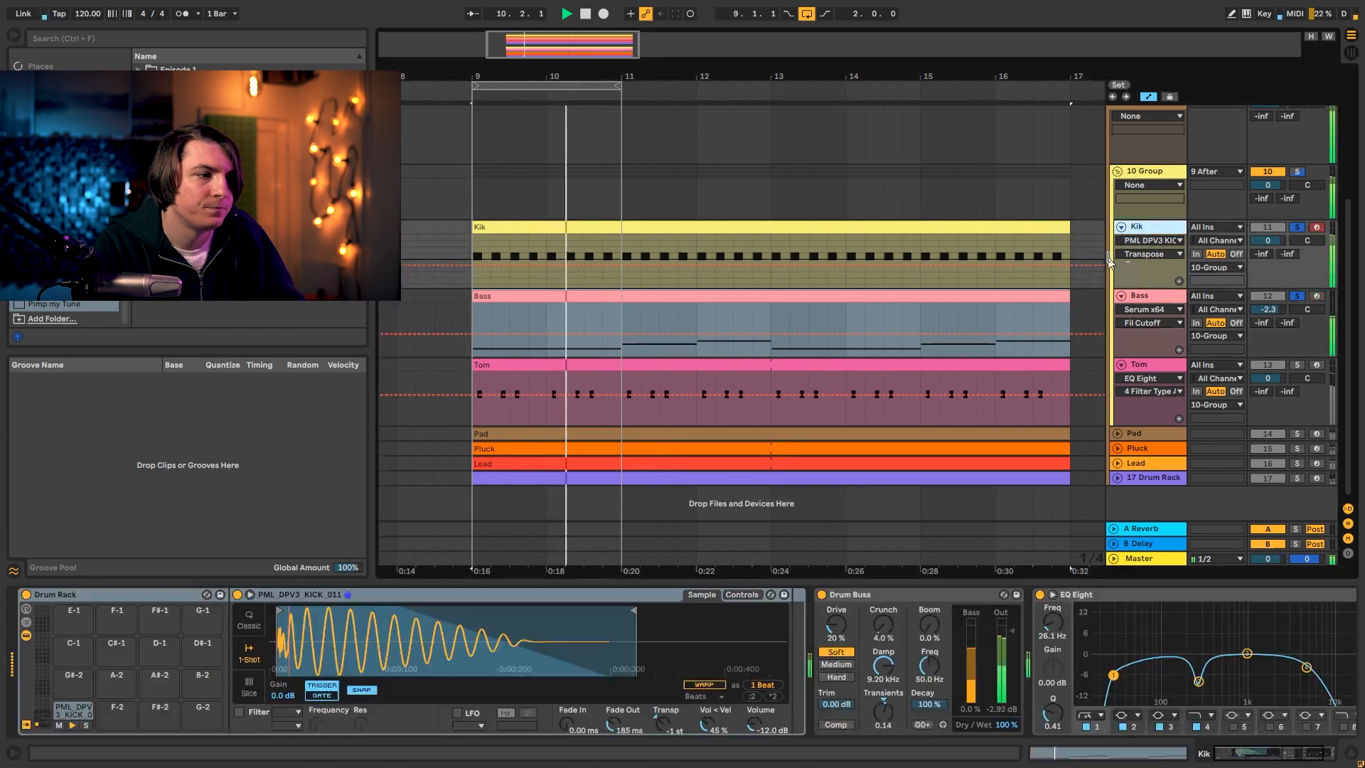
{"action": "left_click", "coordinate": [741, 595]}
{"action": "left_click_drag", "start_coordinate": [709, 697], "coordinate": [709, 715]}
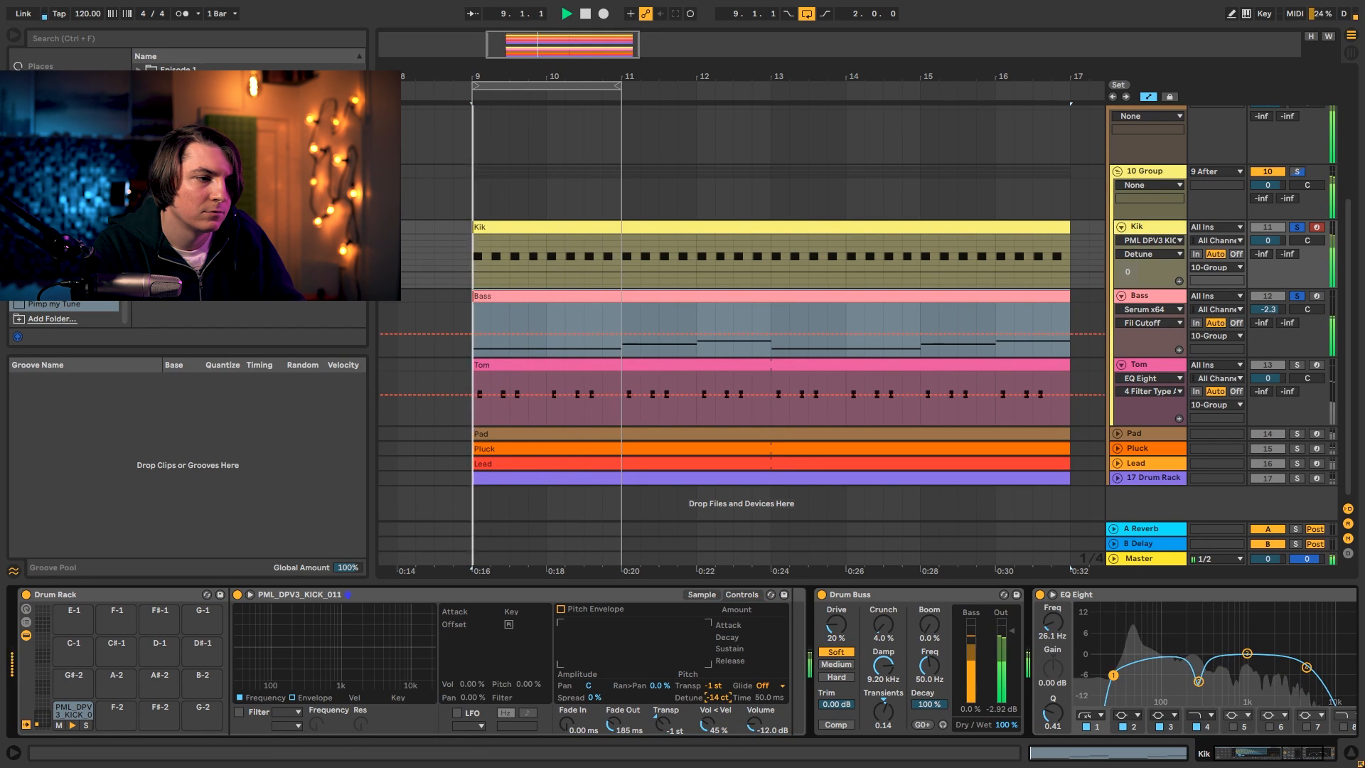
{"action": "left_click_drag", "start_coordinate": [710, 696], "coordinate": [709, 695]}
{"action": "key", "text": "space"}
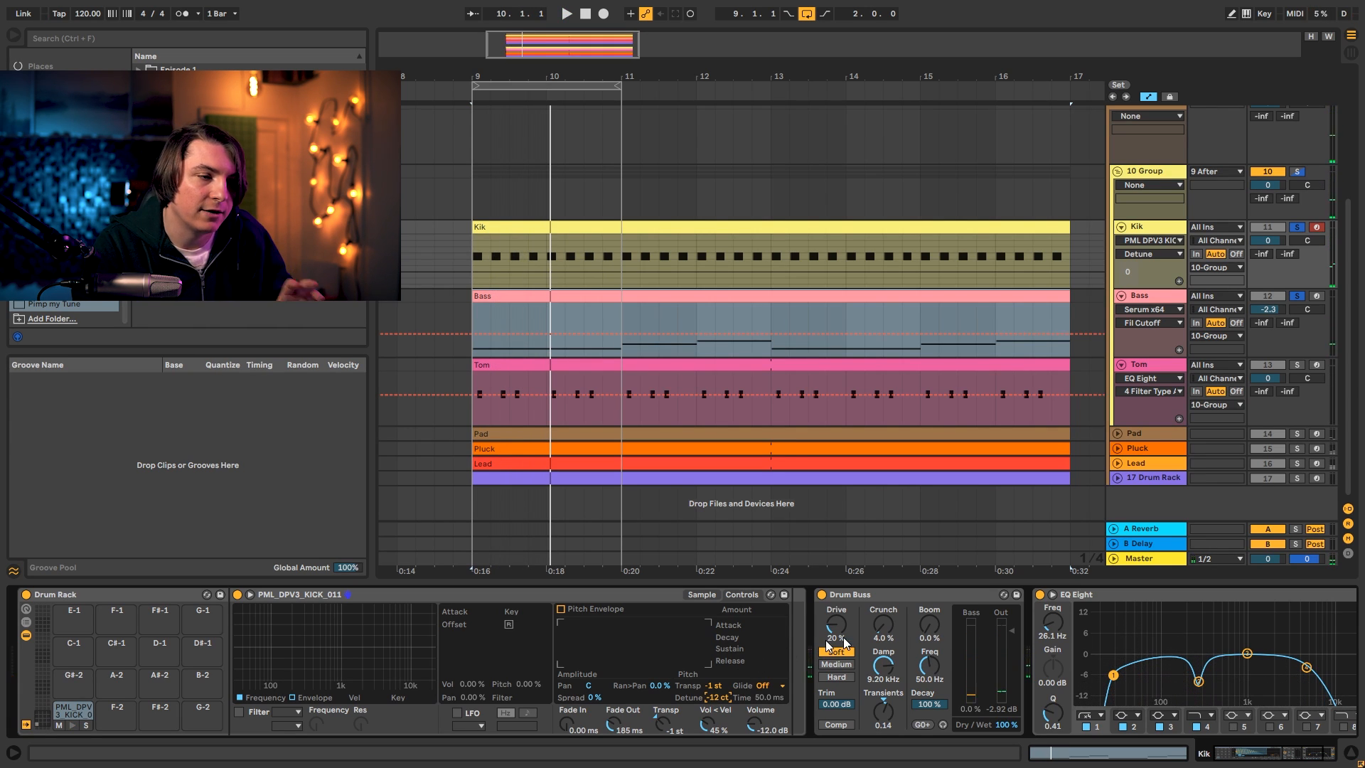
{"action": "key", "text": "space"}
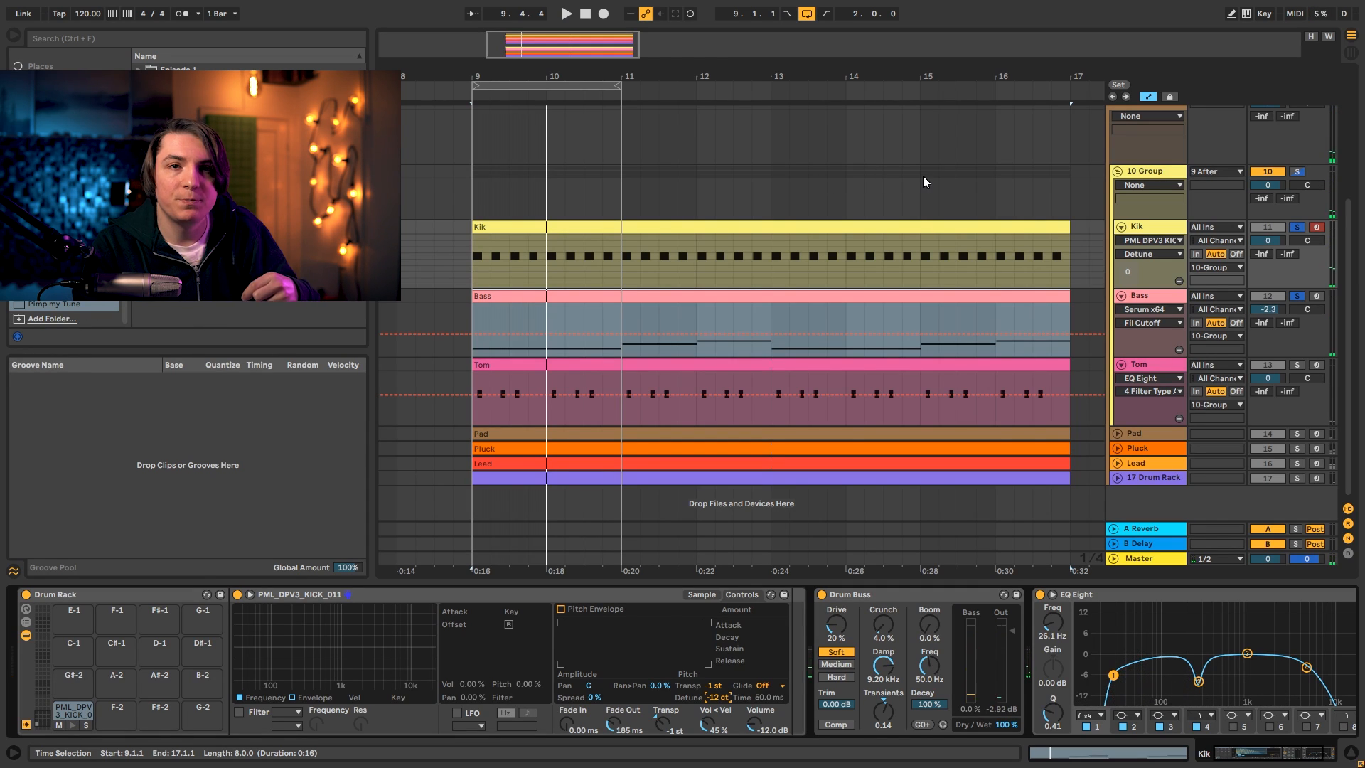
Collapse 10 Group, unfold and solo the After version's Lead track, and listen to it over the two-bar loop.
{"action": "scroll", "coordinate": [1044, 160], "scroll_direction": "up", "scroll_amount": 2}
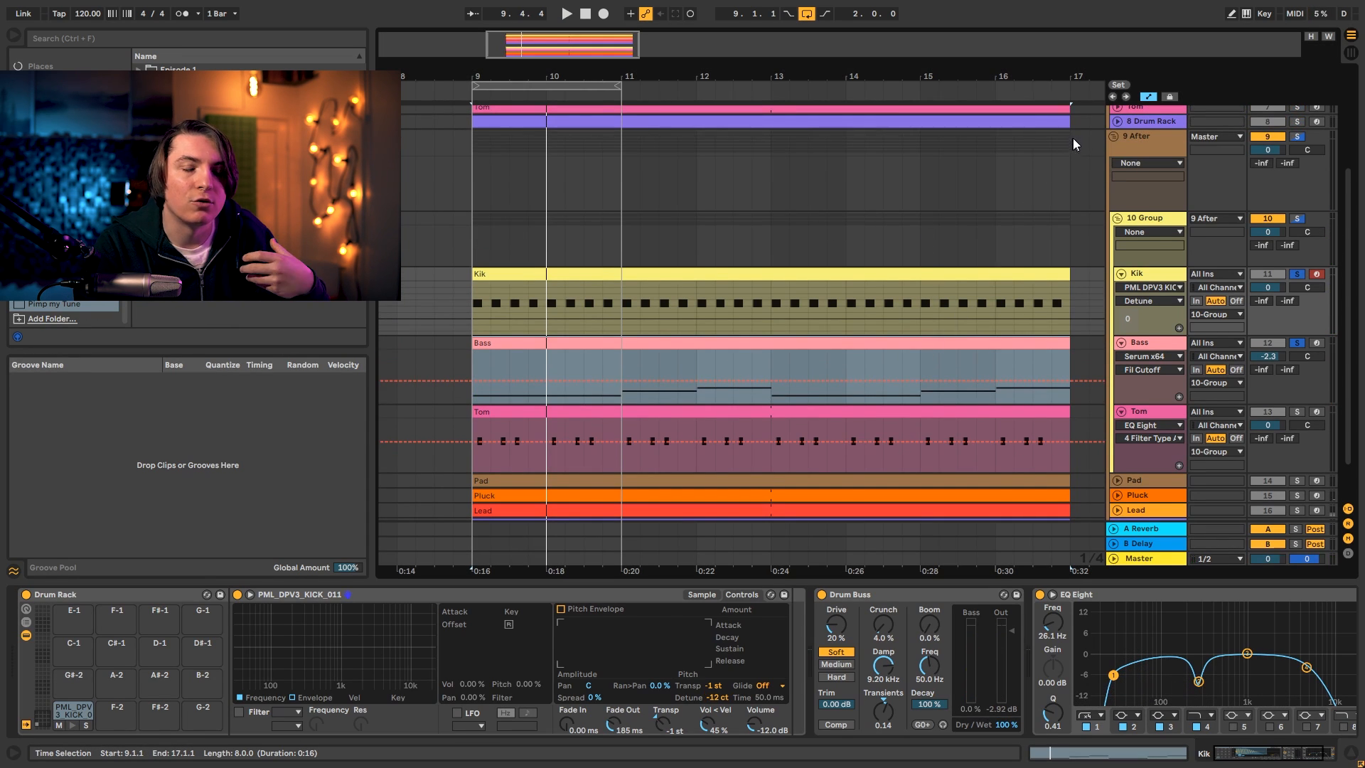
{"action": "left_click", "coordinate": [1112, 136]}
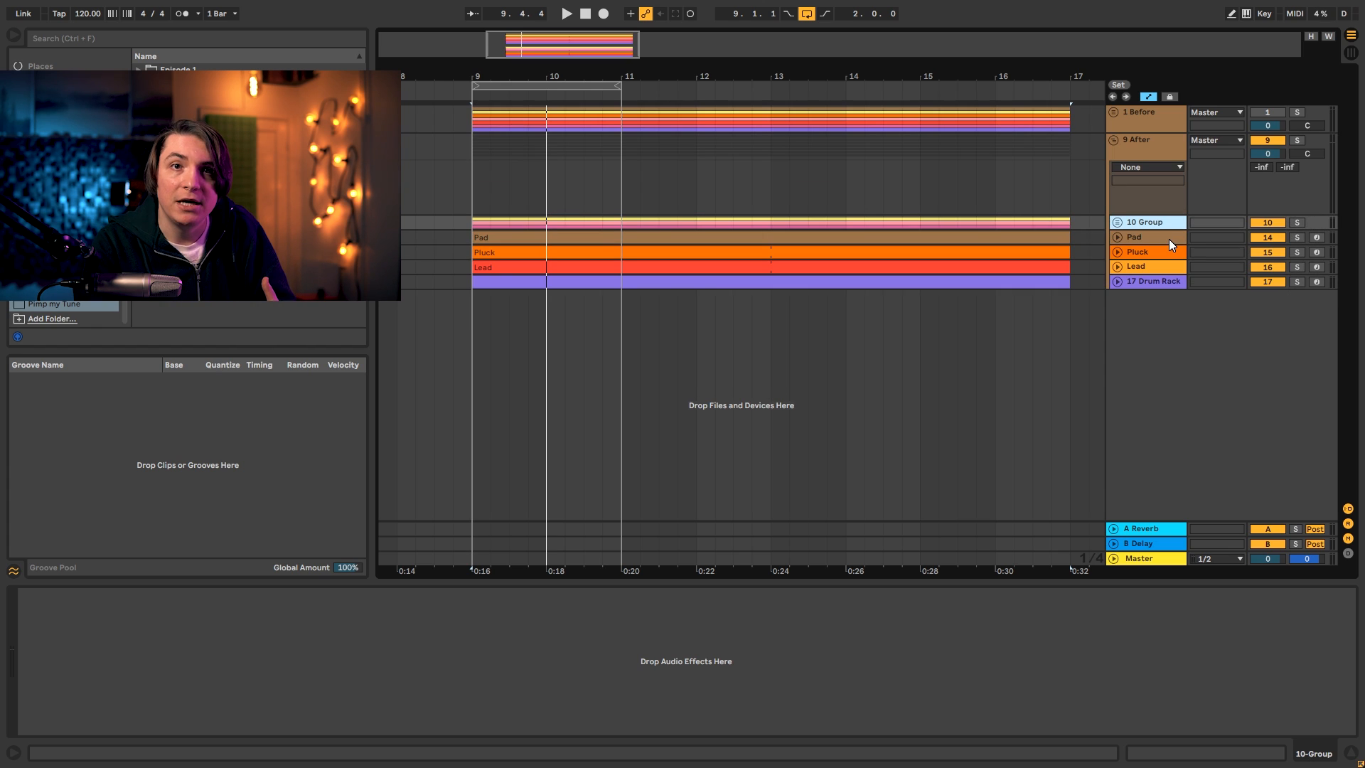
{"action": "left_click", "coordinate": [1144, 266]}
{"action": "left_click", "coordinate": [1115, 265]}
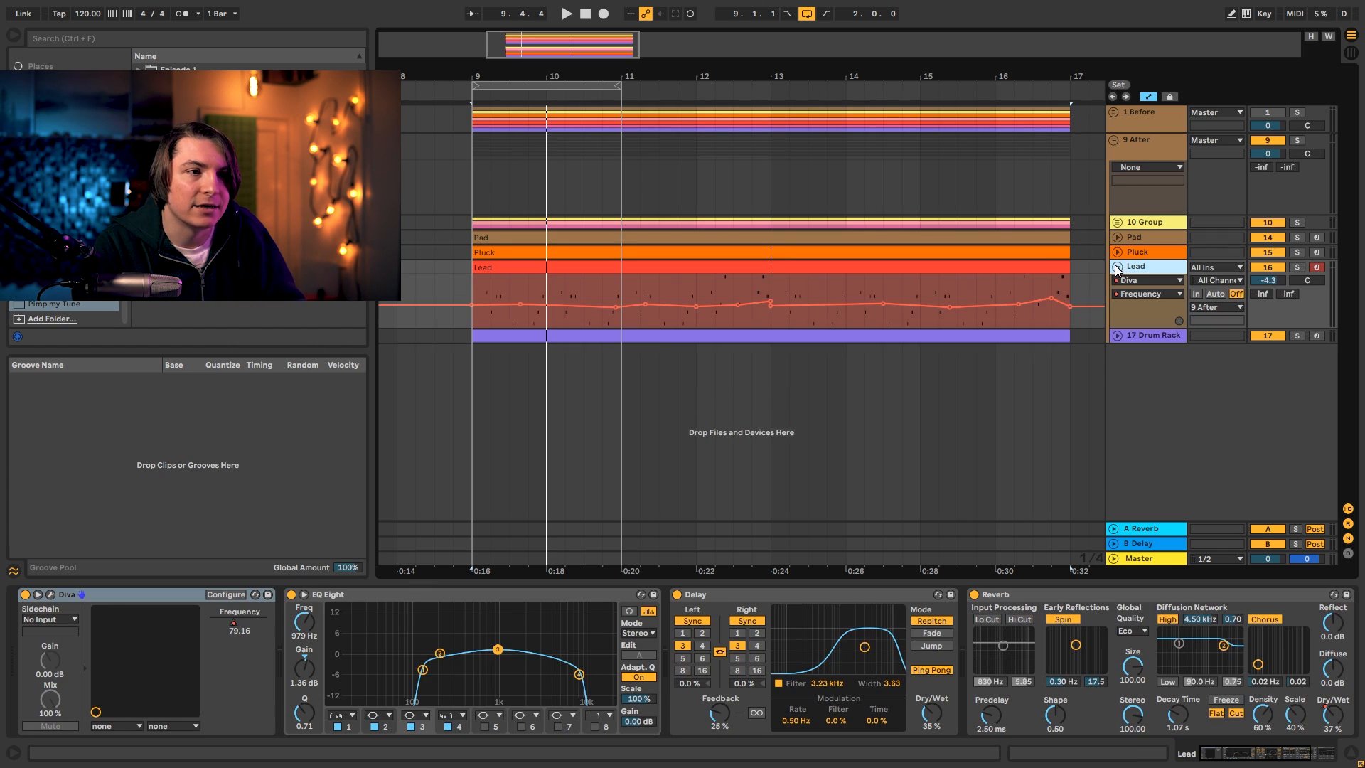
{"action": "left_click", "coordinate": [1296, 268]}
{"action": "key", "text": "space"}
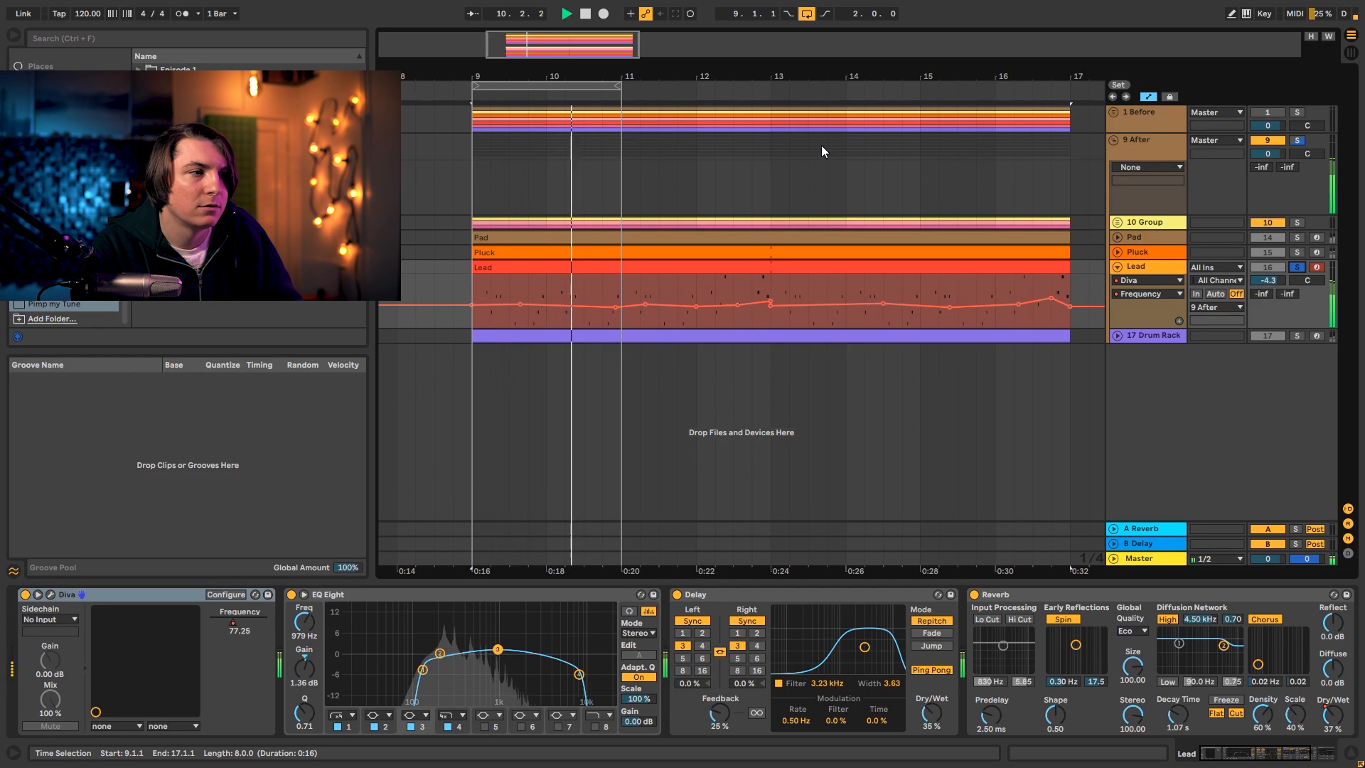
{"action": "key", "text": "space"}
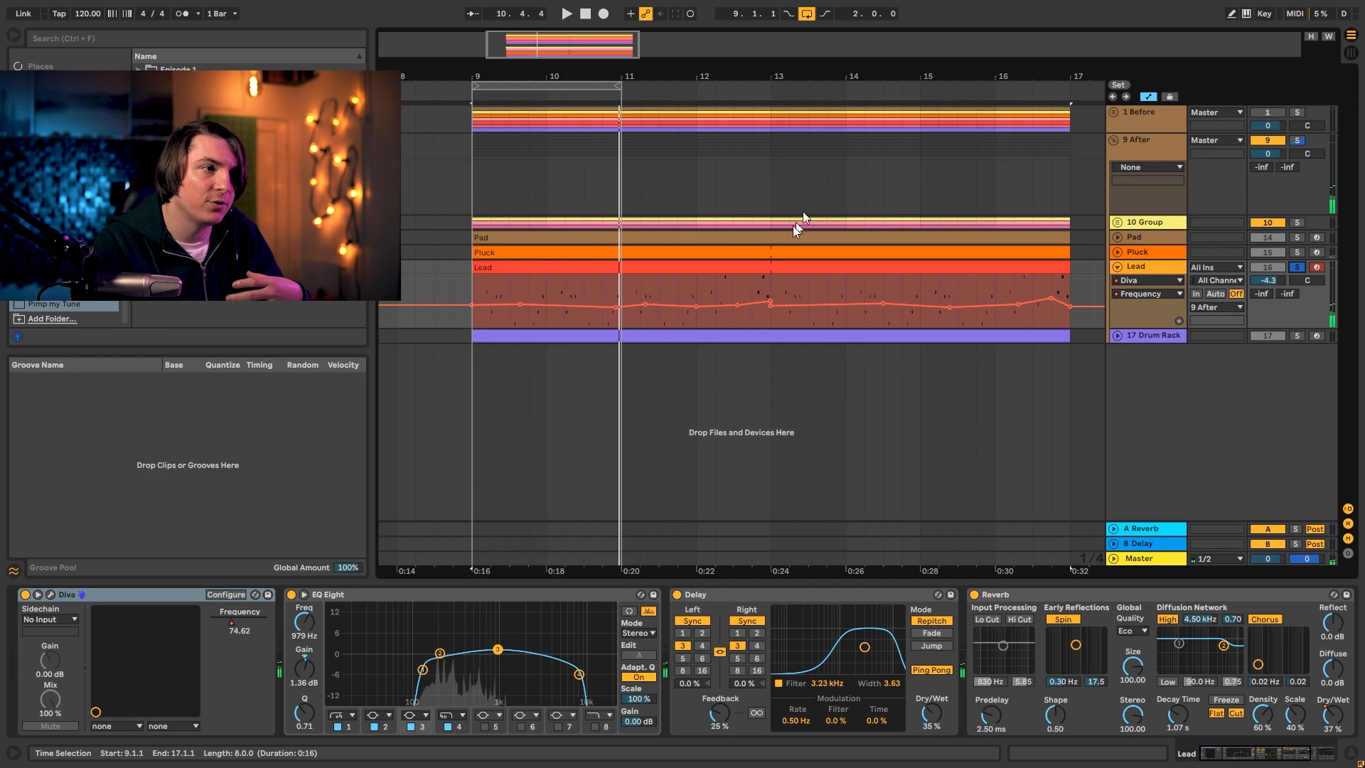
{"action": "left_click", "coordinate": [570, 305]}
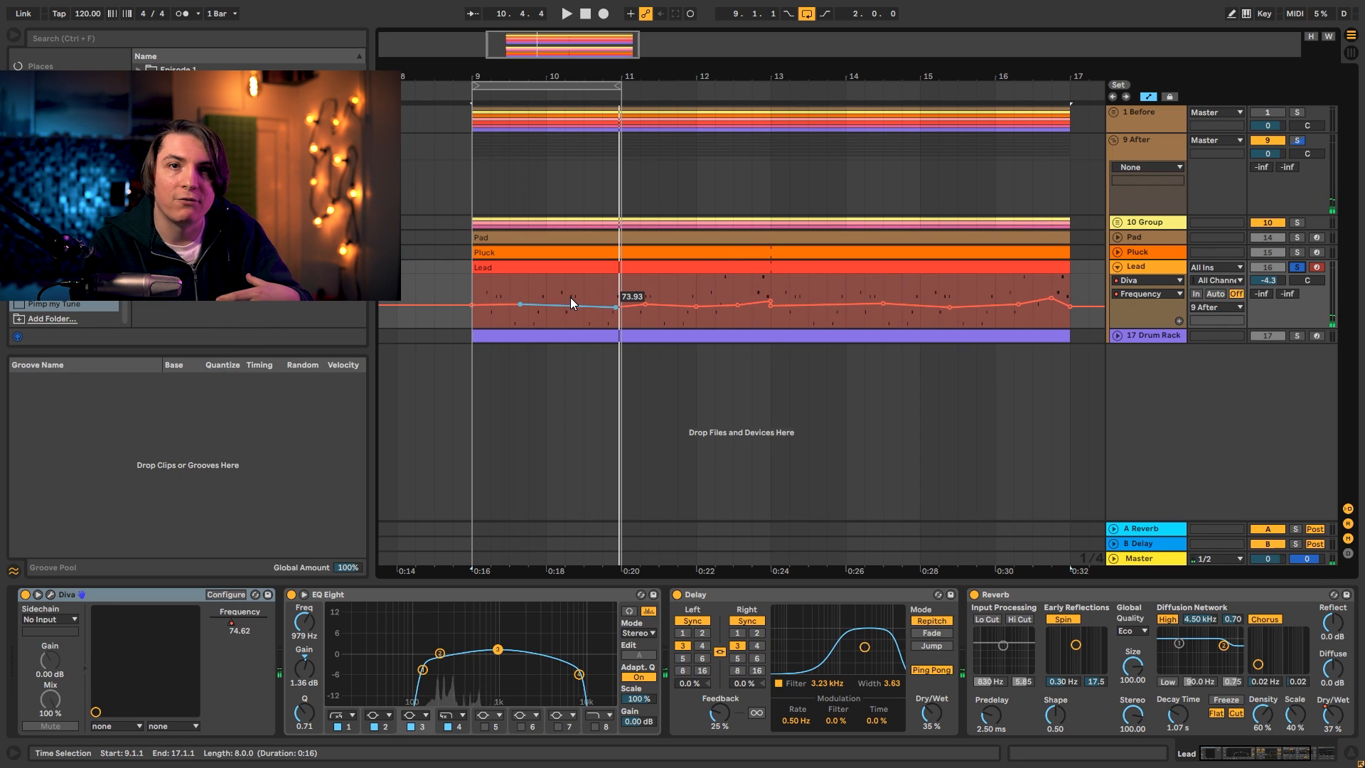
Unfold 10 Group, solo it together with Lead, and play the loop to hear how the low end and lead combine.
{"action": "left_click", "coordinate": [1114, 224]}
{"action": "left_click", "coordinate": [1295, 224]}
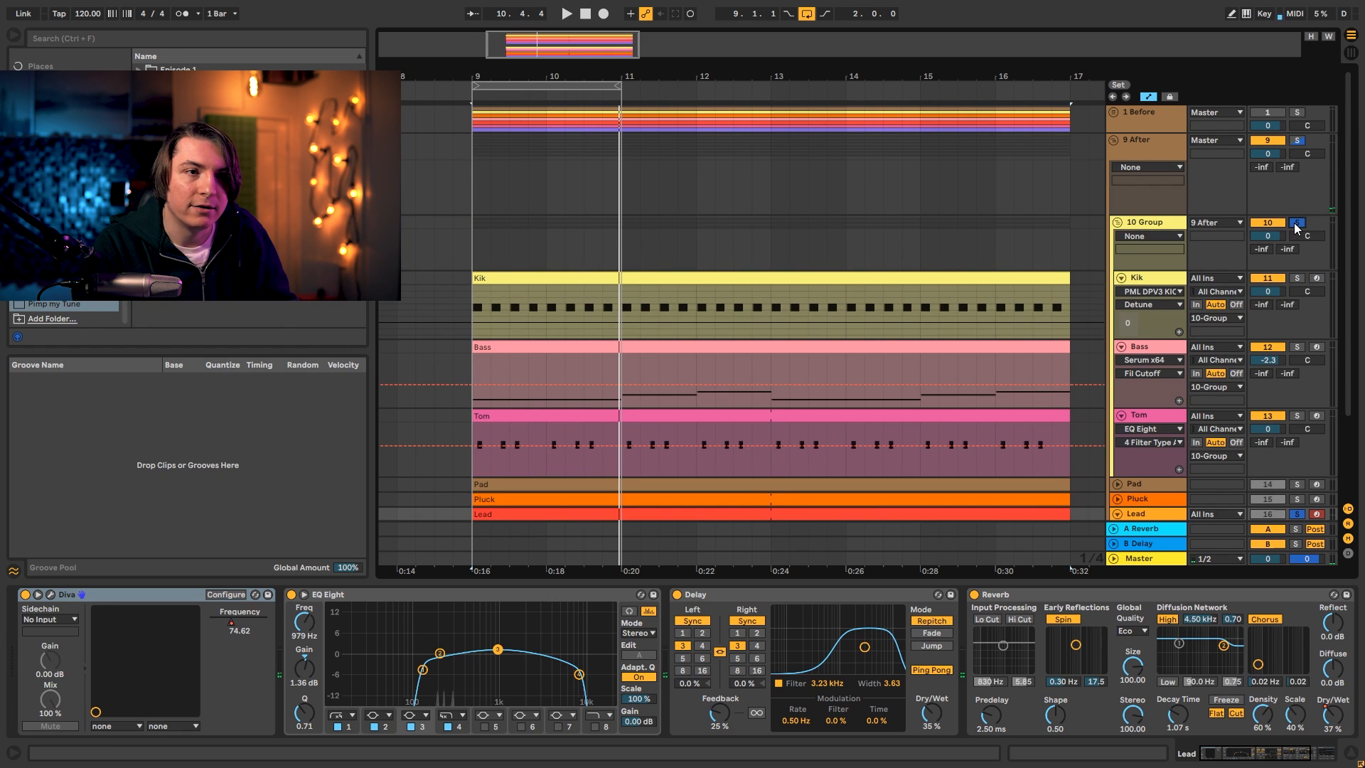
{"action": "key", "text": "space"}
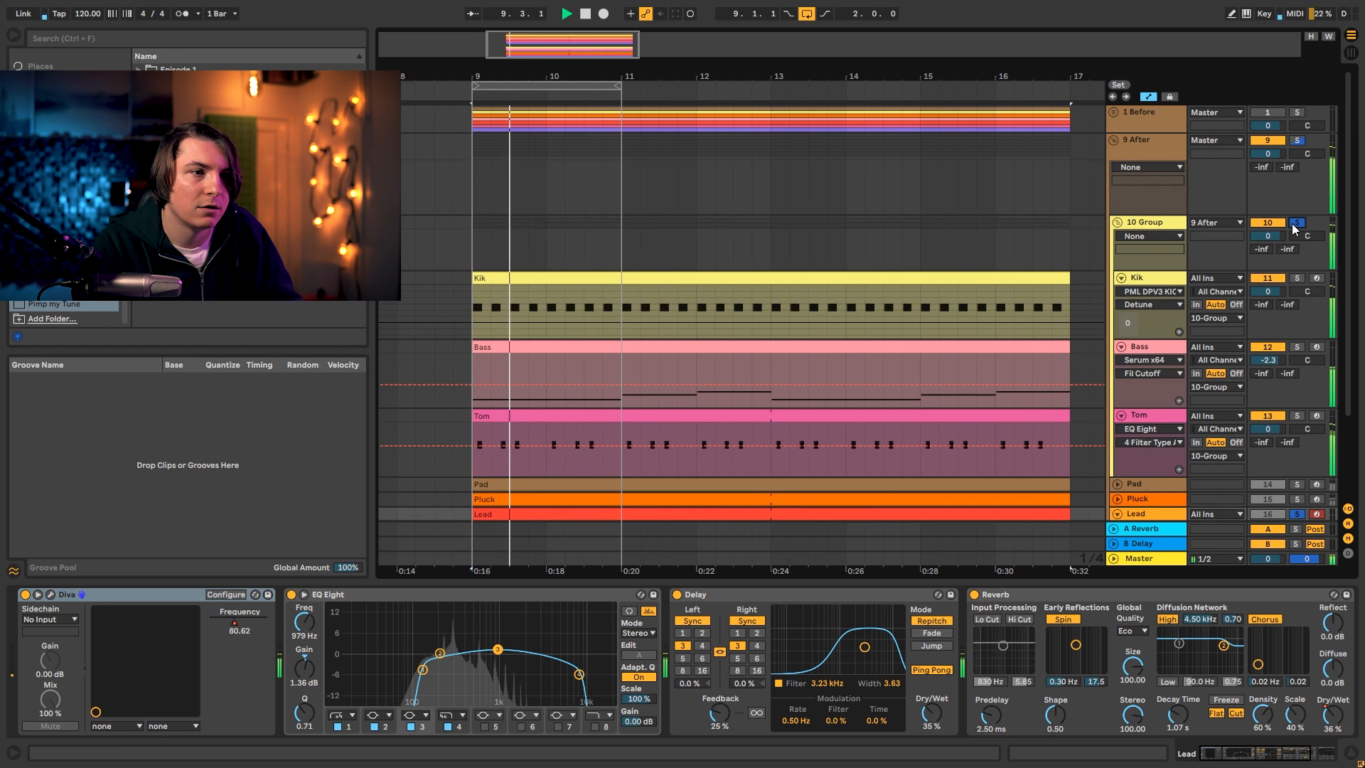
{"action": "key", "text": "space"}
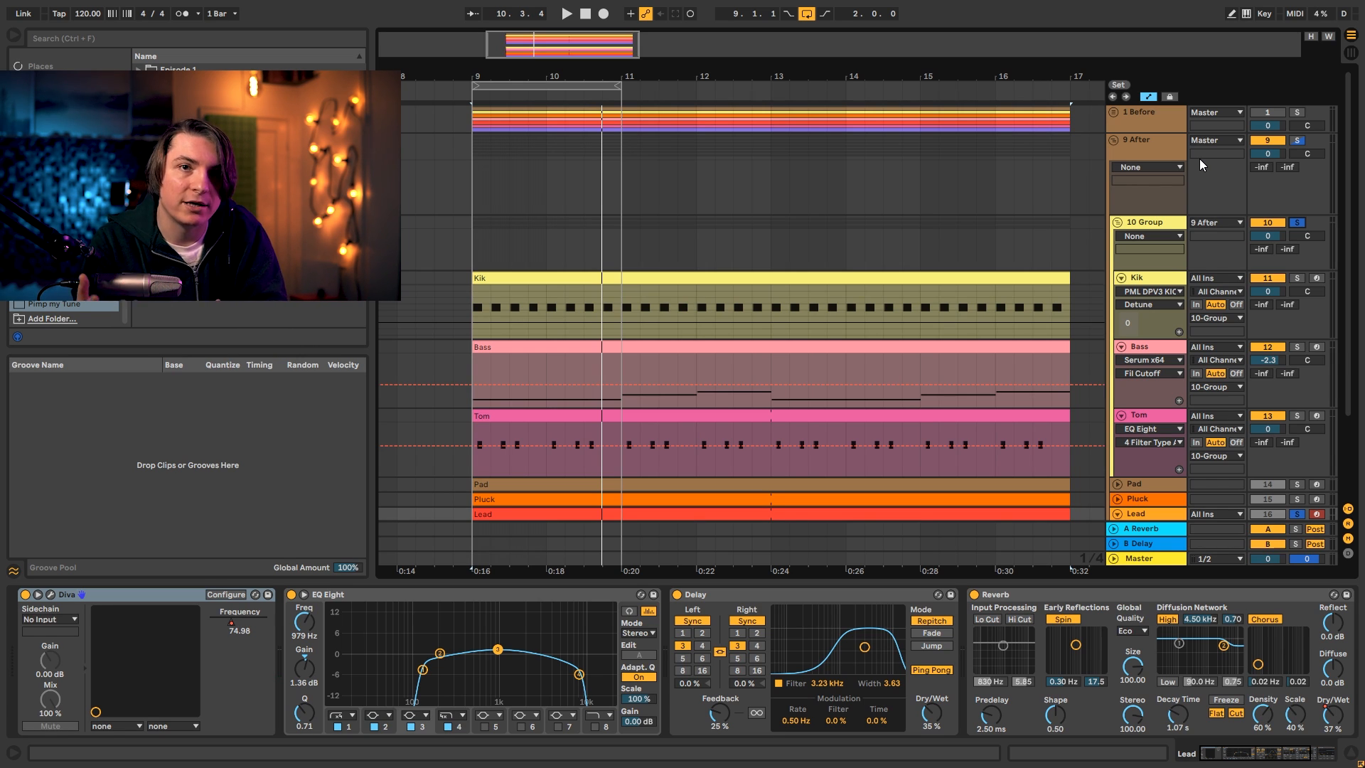
Deactivate the Bass and Tom tracks in 10 Group, solo Kik, and play it while checking its EQ Eight spectrum.
{"action": "left_click", "coordinate": [1158, 278]}
{"action": "left_click", "coordinate": [1267, 346]}
{"action": "left_click", "coordinate": [1260, 416]}
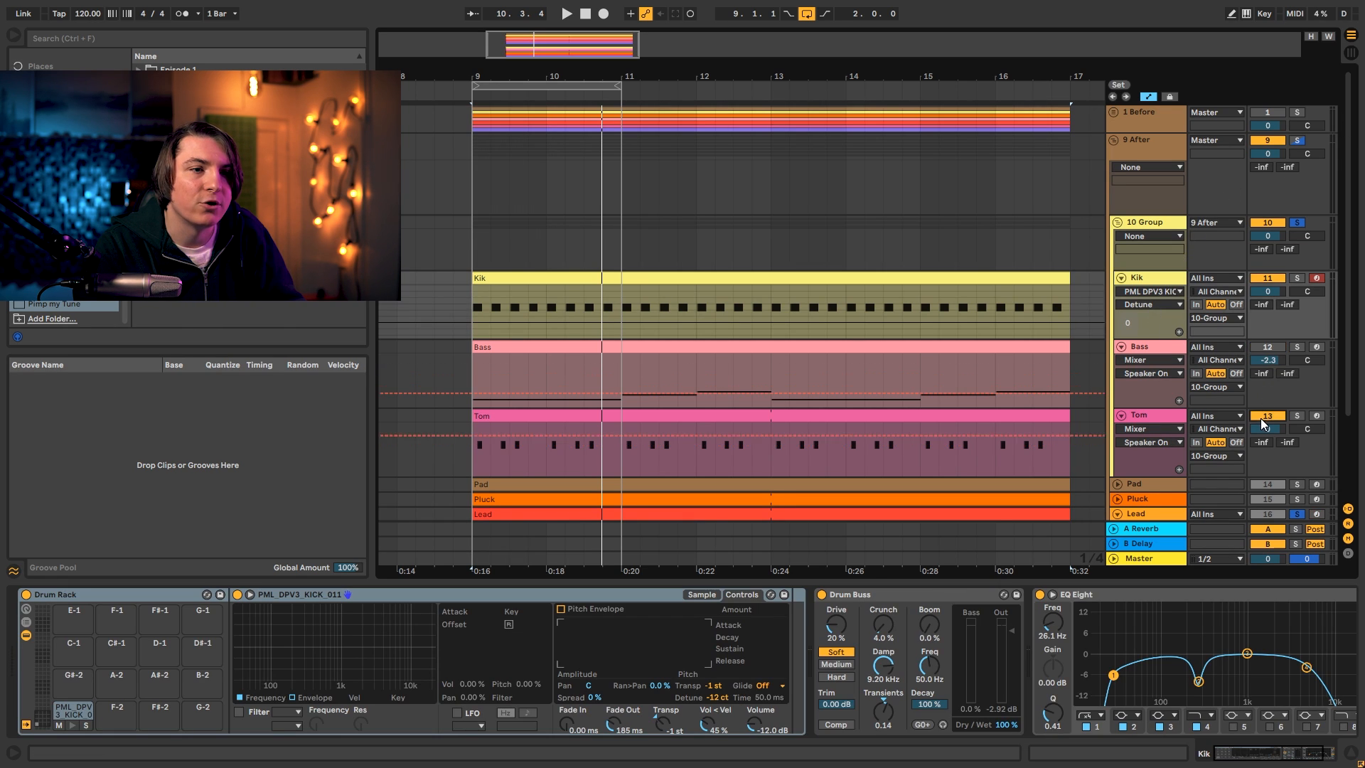
{"action": "left_click", "coordinate": [1175, 281]}
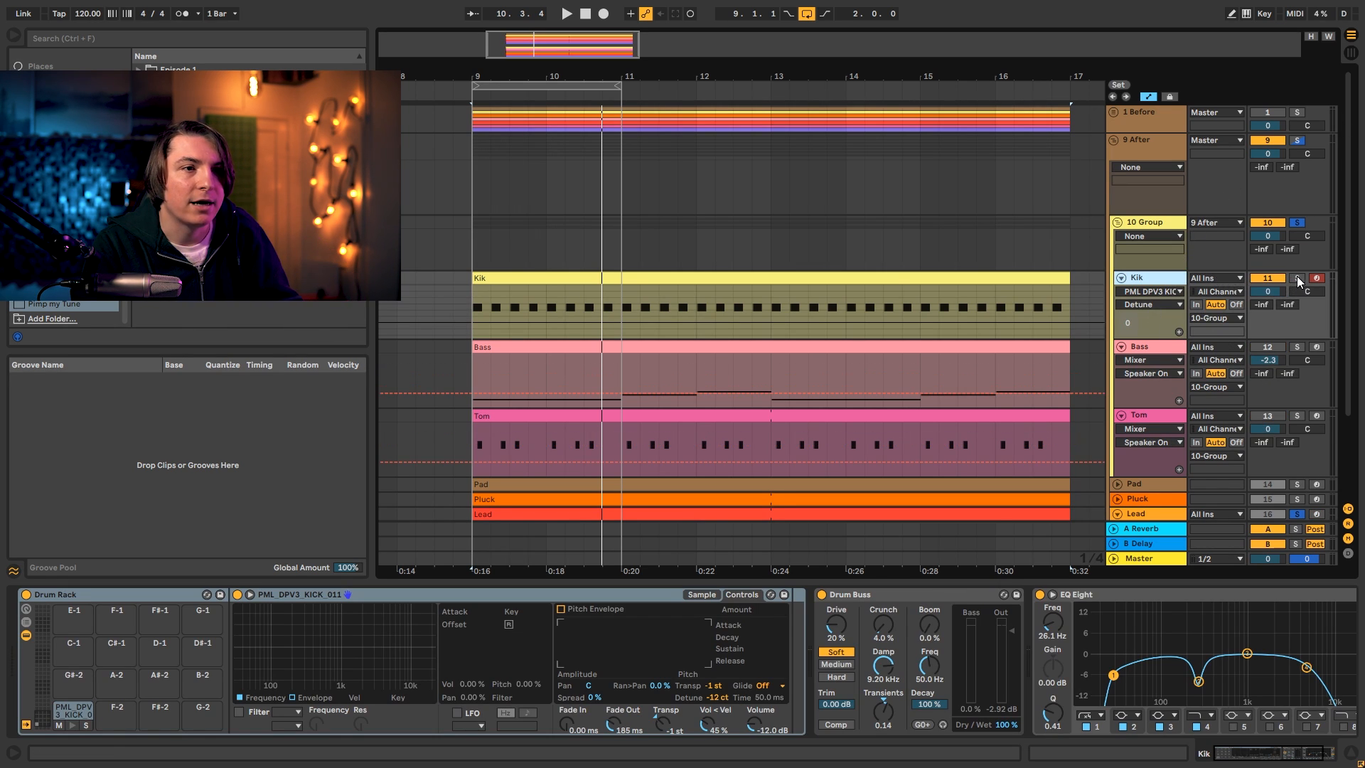
{"action": "left_click", "coordinate": [1296, 278]}
{"action": "key", "text": "space"}
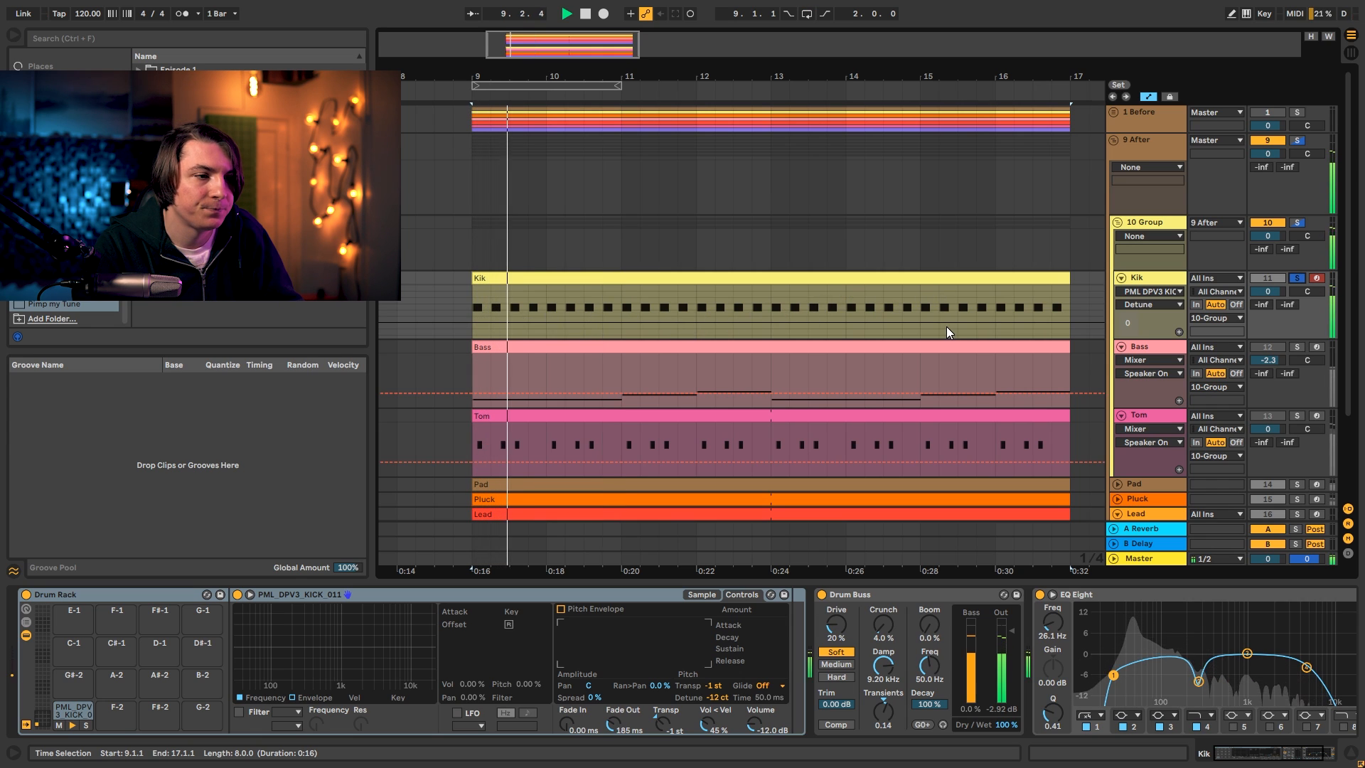
{"action": "left_click_drag", "start_coordinate": [1265, 758], "coordinate": [1280, 755]}
{"action": "key", "text": "space"}
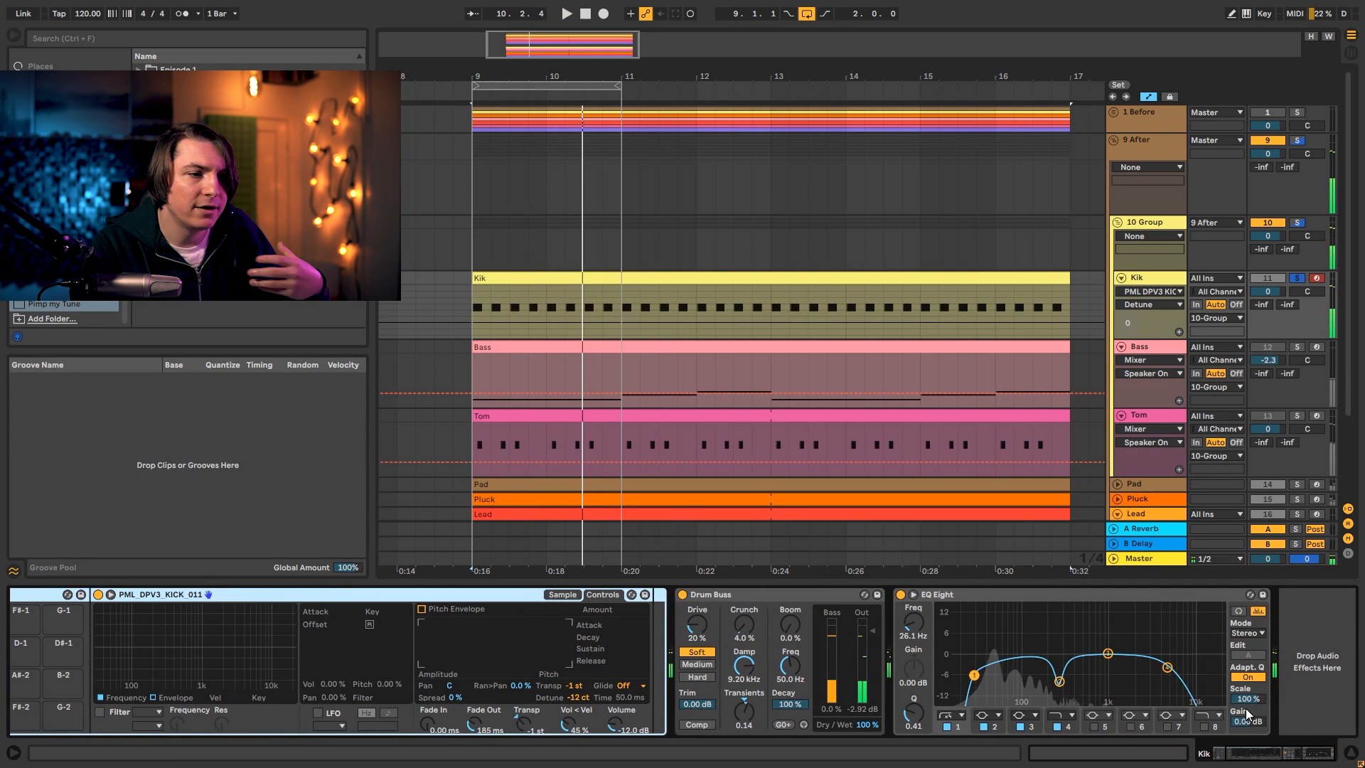
Try trimming the kick sample to just its initial transient, listen to it, and extend the end point to the full sample length.
{"action": "left_click", "coordinate": [560, 595]}
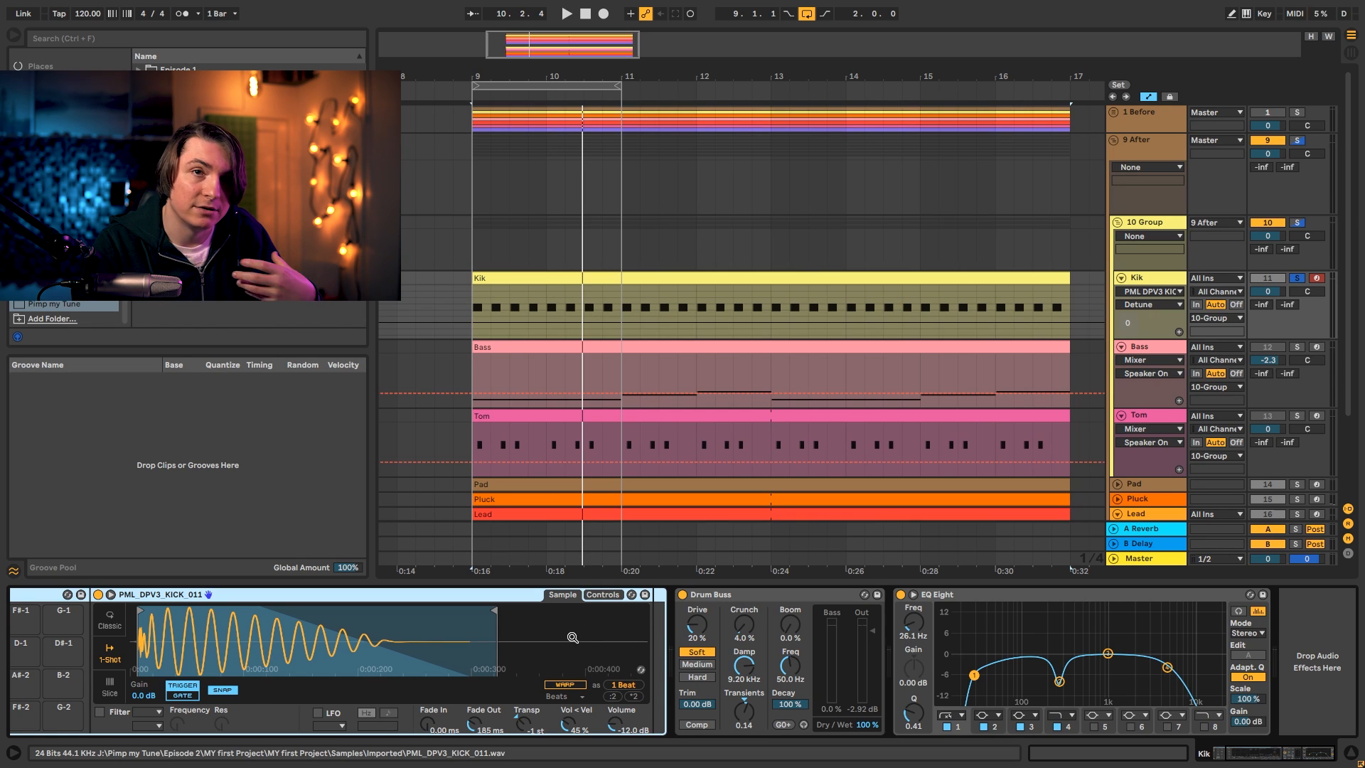
{"action": "left_click_drag", "start_coordinate": [495, 610], "coordinate": [149, 632]}
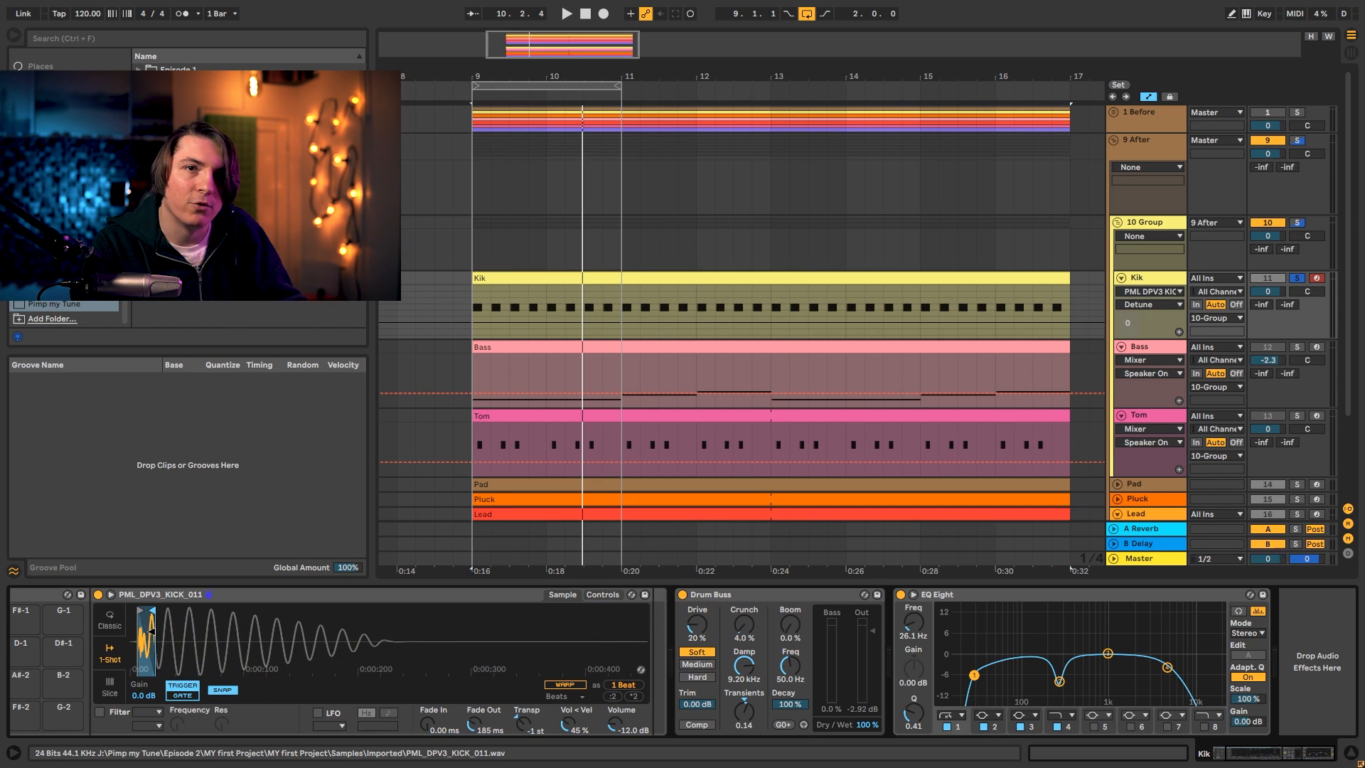
{"action": "key", "text": "space"}
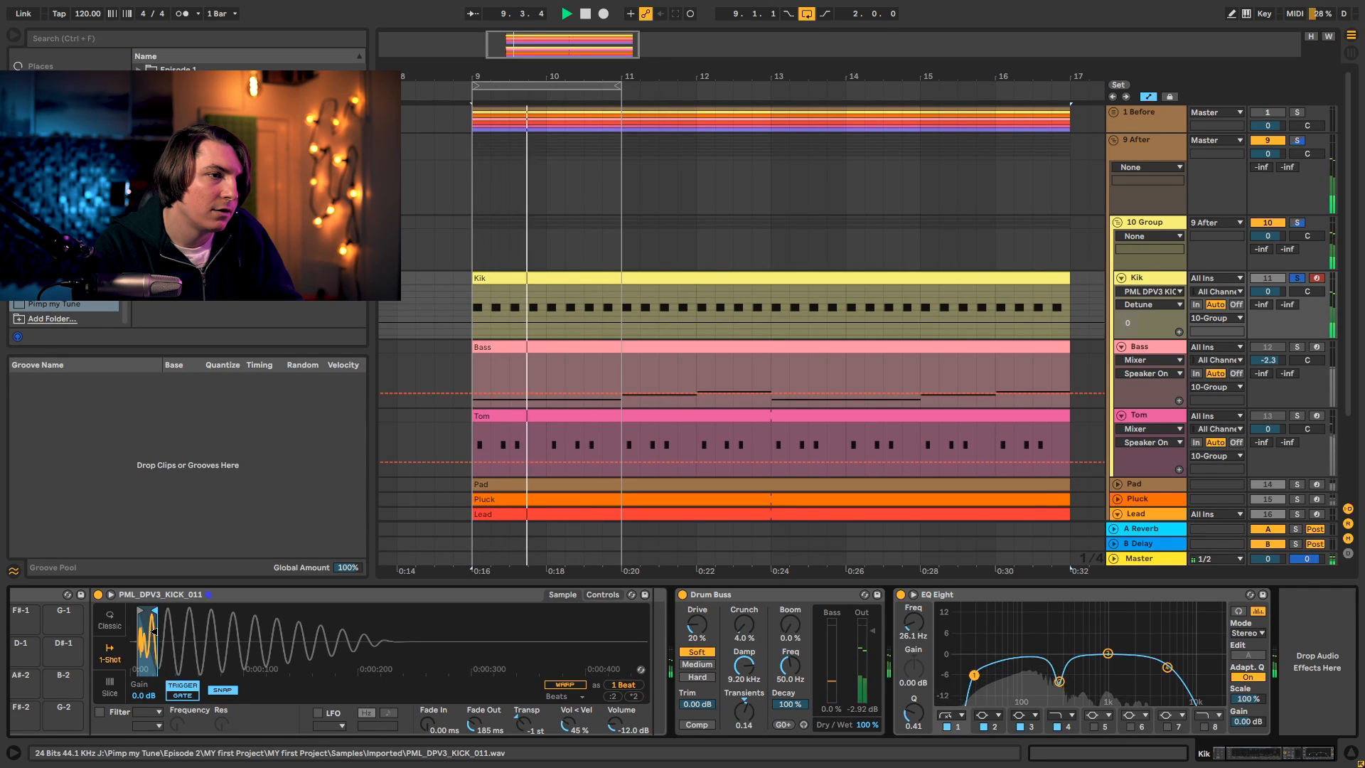
{"action": "key", "text": "space"}
{"action": "left_click_drag", "start_coordinate": [154, 631], "coordinate": [690, 613]}
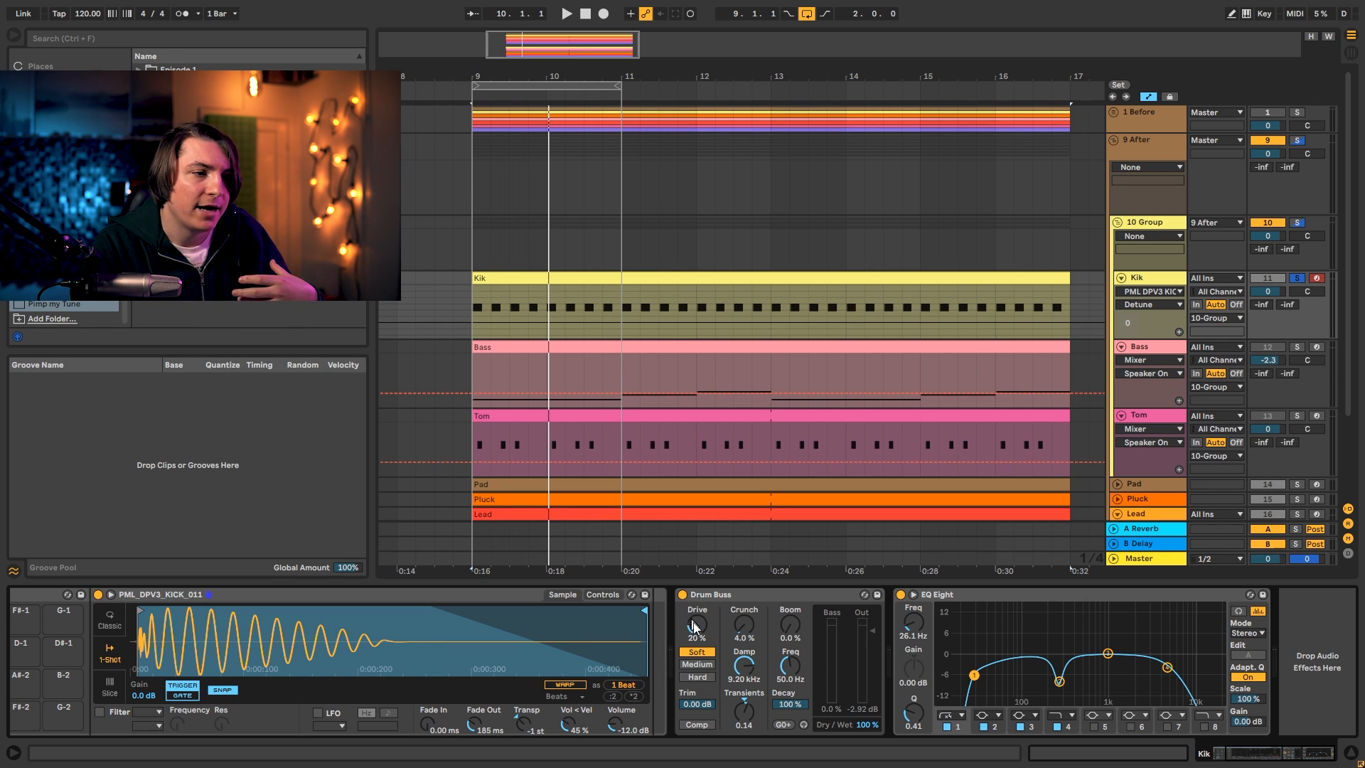
Find the OTT preset in the browser and insert it on the Kik track between the Drum Rack and Drum Buss.
{"action": "left_click", "coordinate": [1150, 279]}
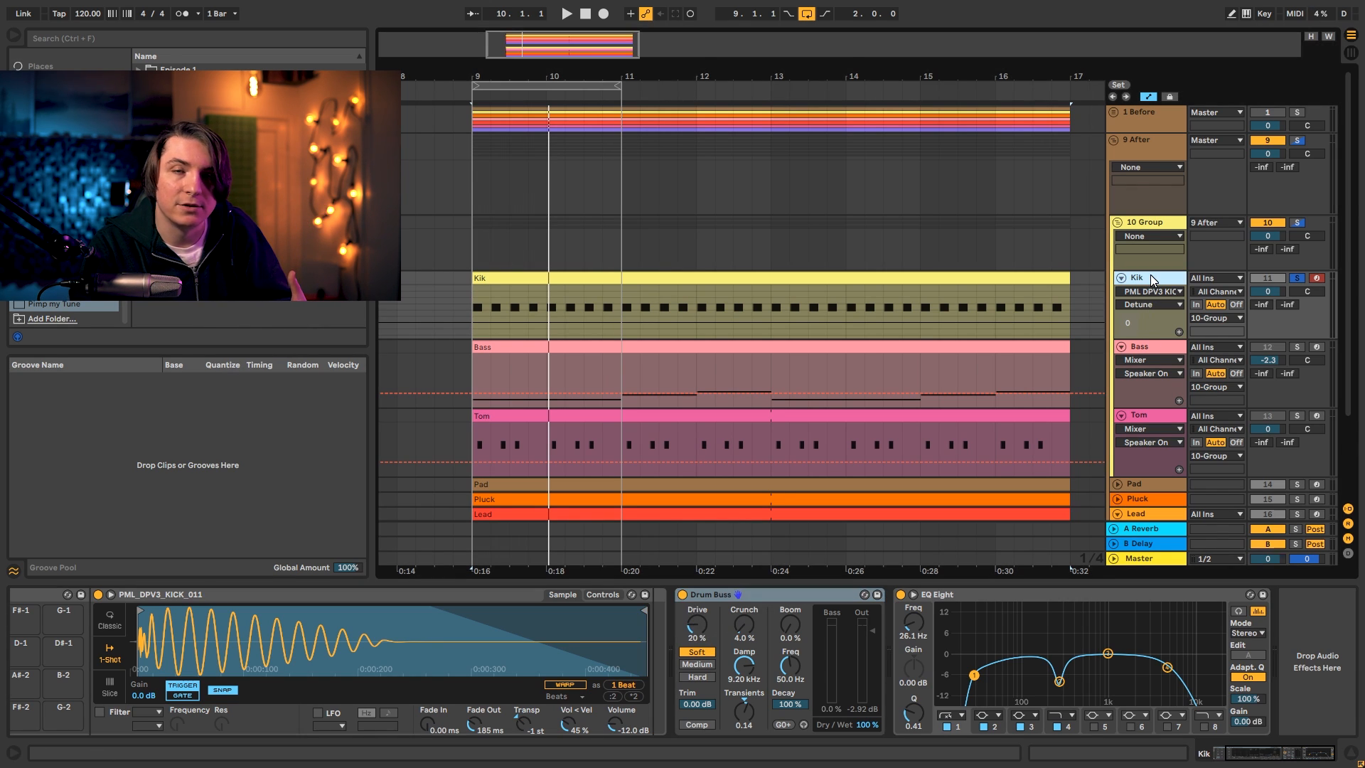
{"action": "left_click", "coordinate": [1025, 439]}
{"action": "key", "text": "ctrl+f"}
{"action": "type", "text": "o"}
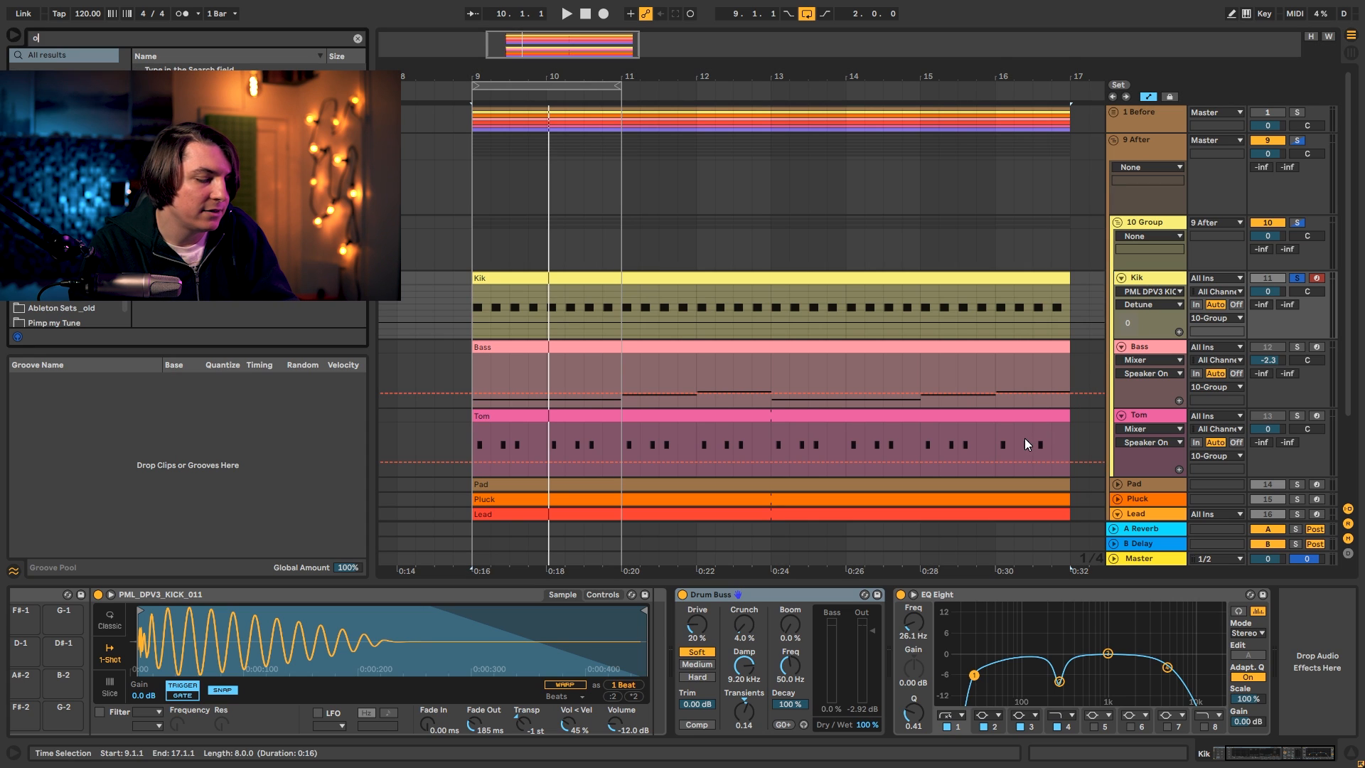
{"action": "type", "text": "tt"}
{"action": "left_click_drag", "start_coordinate": [186, 142], "coordinate": [712, 641]}
{"action": "left_click", "coordinate": [1297, 746]}
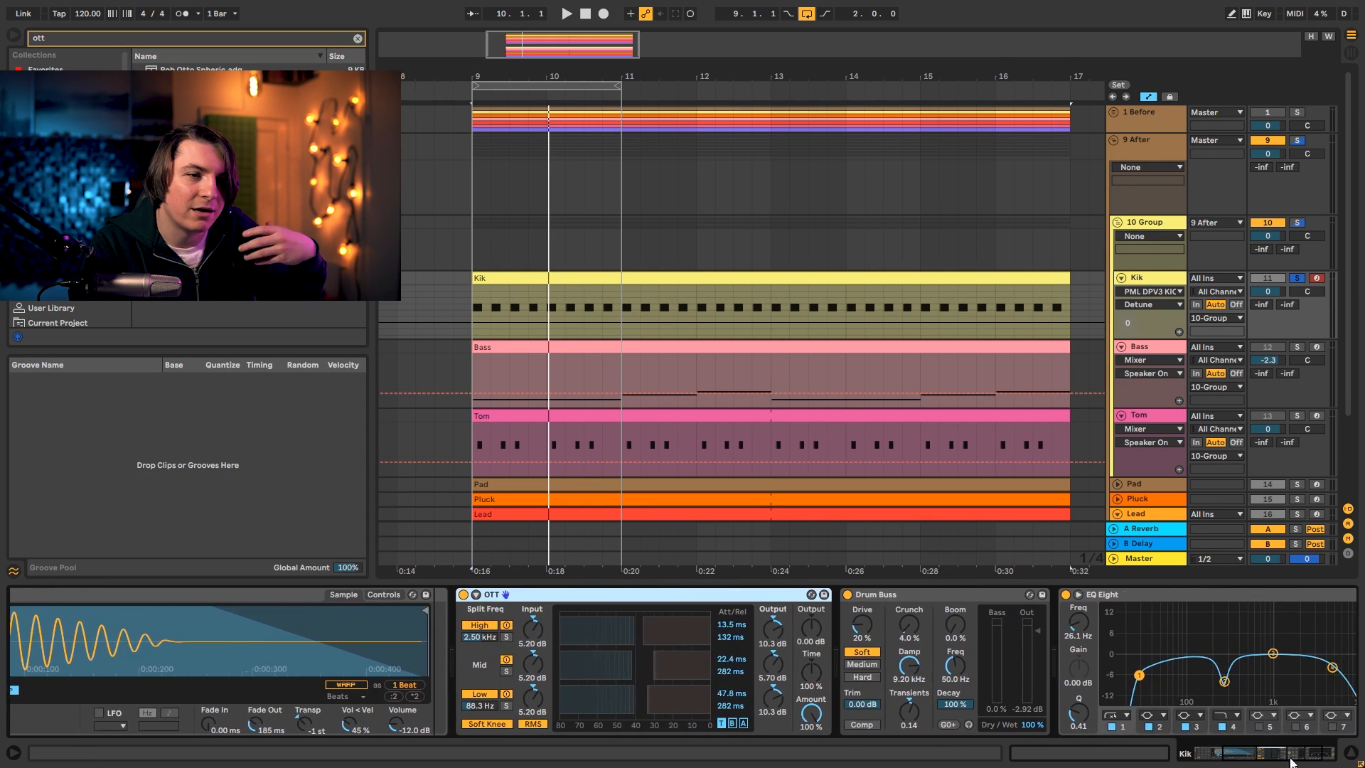
Bypass Drum Buss and set OTT's high-band output to -7.50 dB and its mid and low outputs to 0 dB during playback.
{"action": "left_click", "coordinate": [827, 595]}
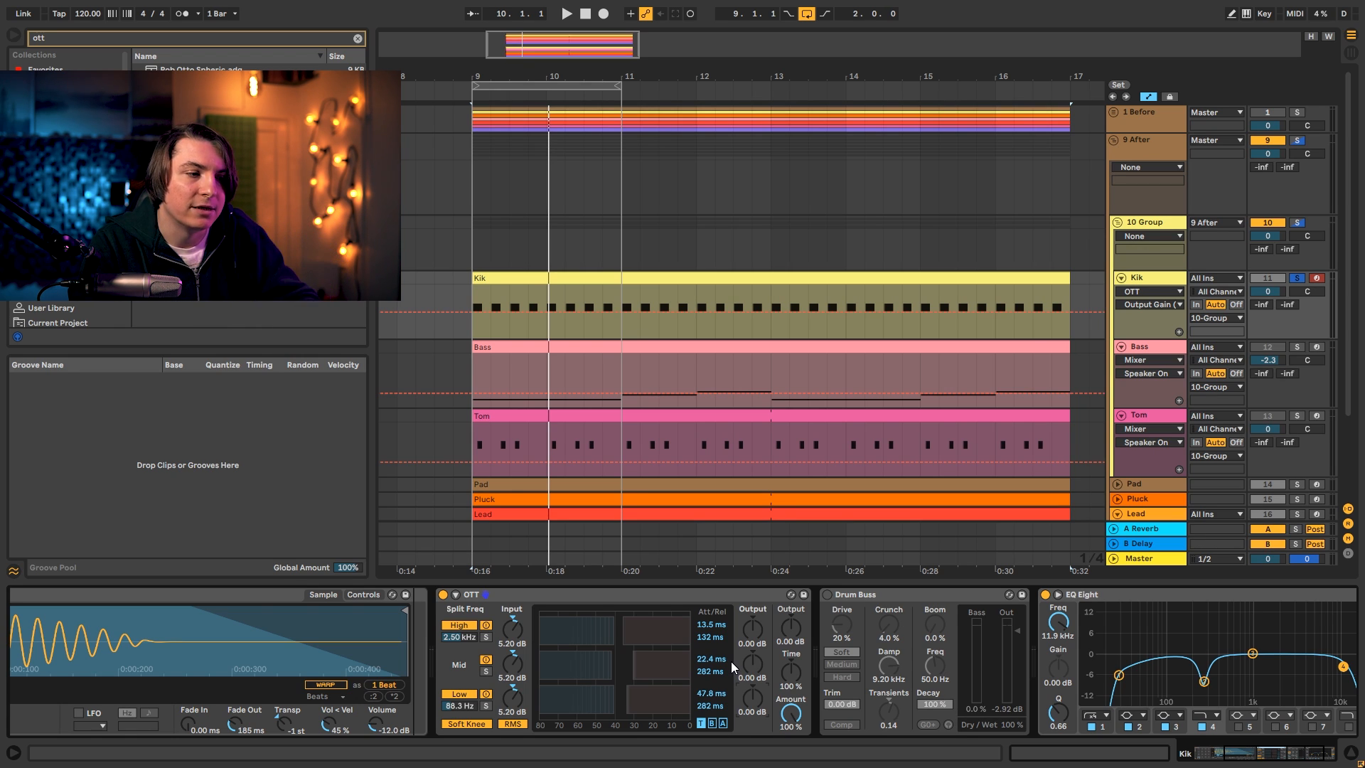
{"action": "key", "text": "space"}
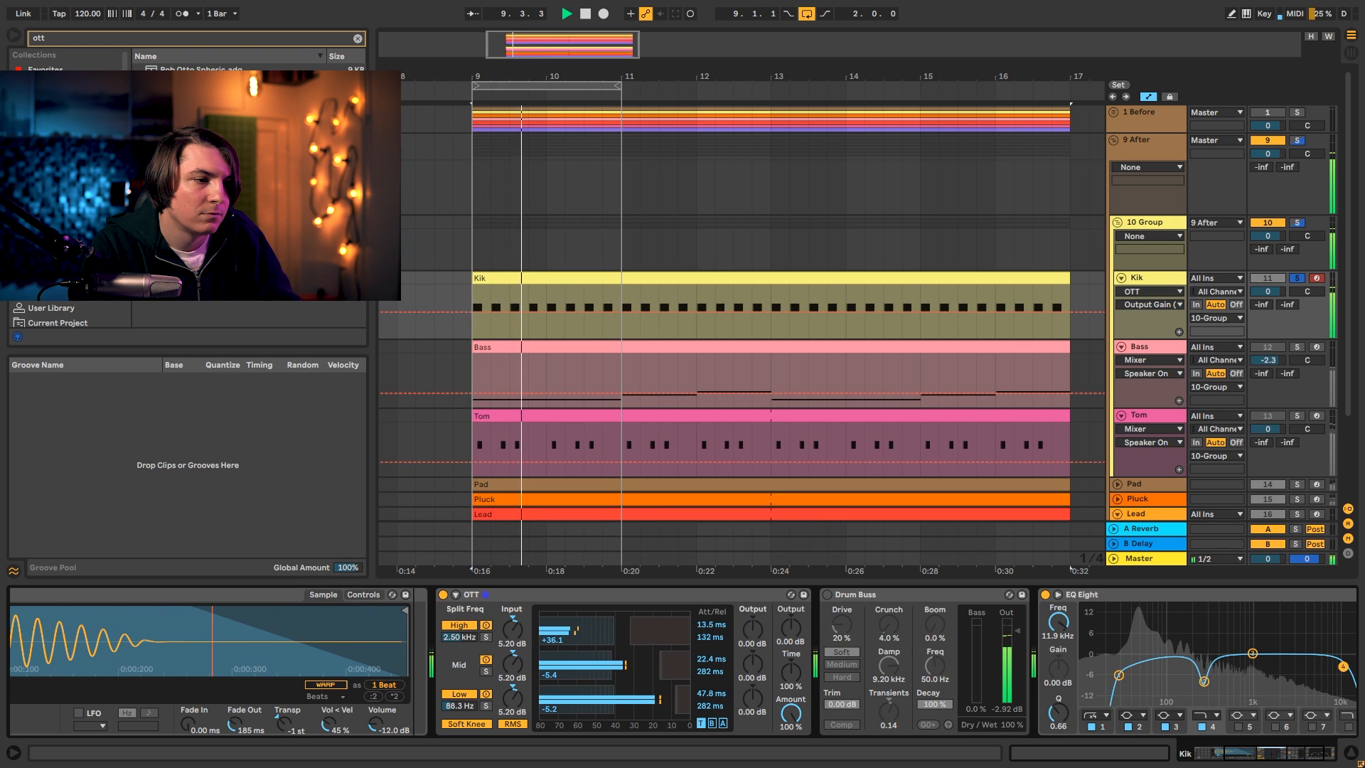
{"action": "mouse_move", "coordinate": [752, 628]}
{"action": "left_mouse_down"}
{"action": "mouse_move", "coordinate": [751, 642]}
{"action": "mouse_move", "coordinate": [723, 617]}
{"action": "mouse_move", "coordinate": [594, 631]}
{"action": "left_mouse_up"}
Shorten the kick sample by moving its end point close to the end of the waveform's tail, with a 125 ms fade-out.
{"action": "scroll", "coordinate": [959, 609], "scroll_direction": "left", "scroll_amount": 5}
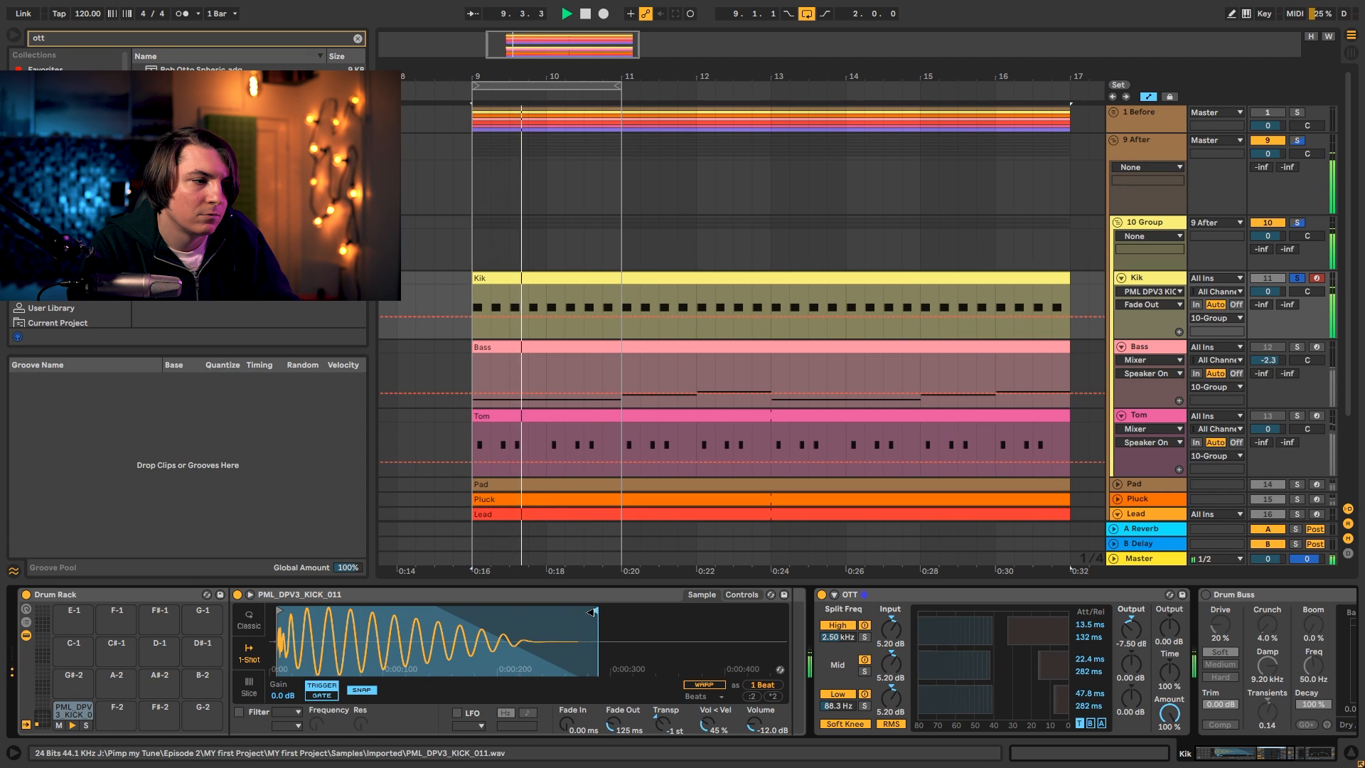
{"action": "left_click_drag", "start_coordinate": [595, 631], "coordinate": [567, 630]}
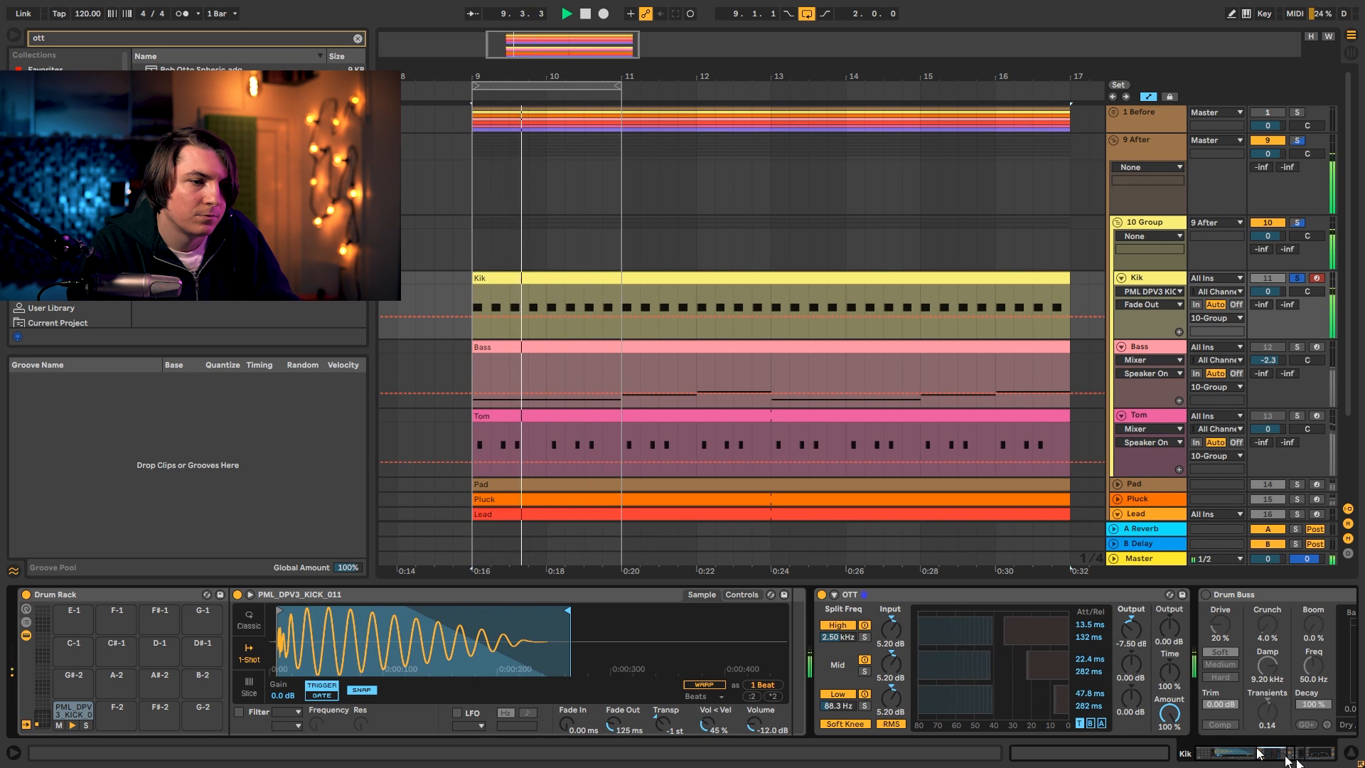
{"action": "left_click", "coordinate": [1310, 755]}
{"action": "key", "text": "space"}
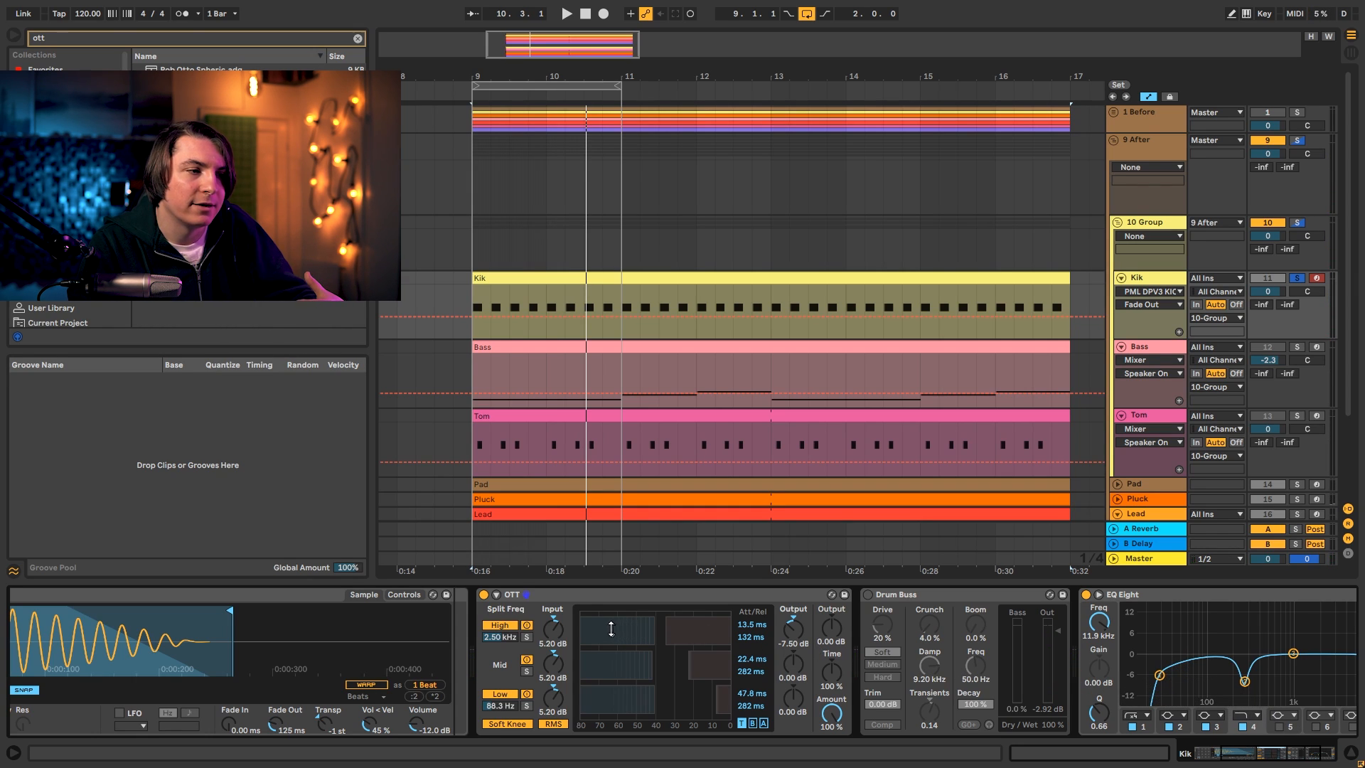
Play the kick with OTT switched off and back on to compare the sound.
{"action": "key", "text": "space"}
{"action": "left_click", "coordinate": [484, 595]}
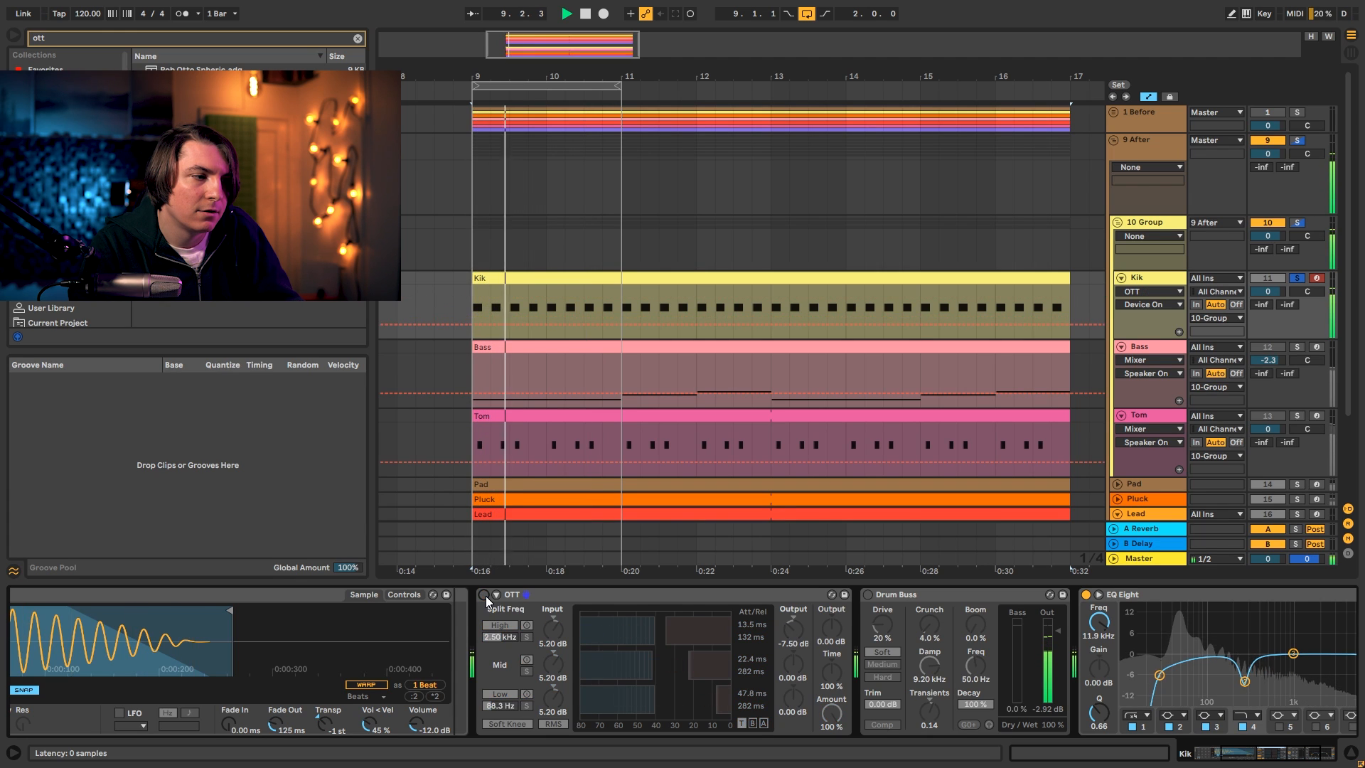
{"action": "left_click", "coordinate": [484, 596]}
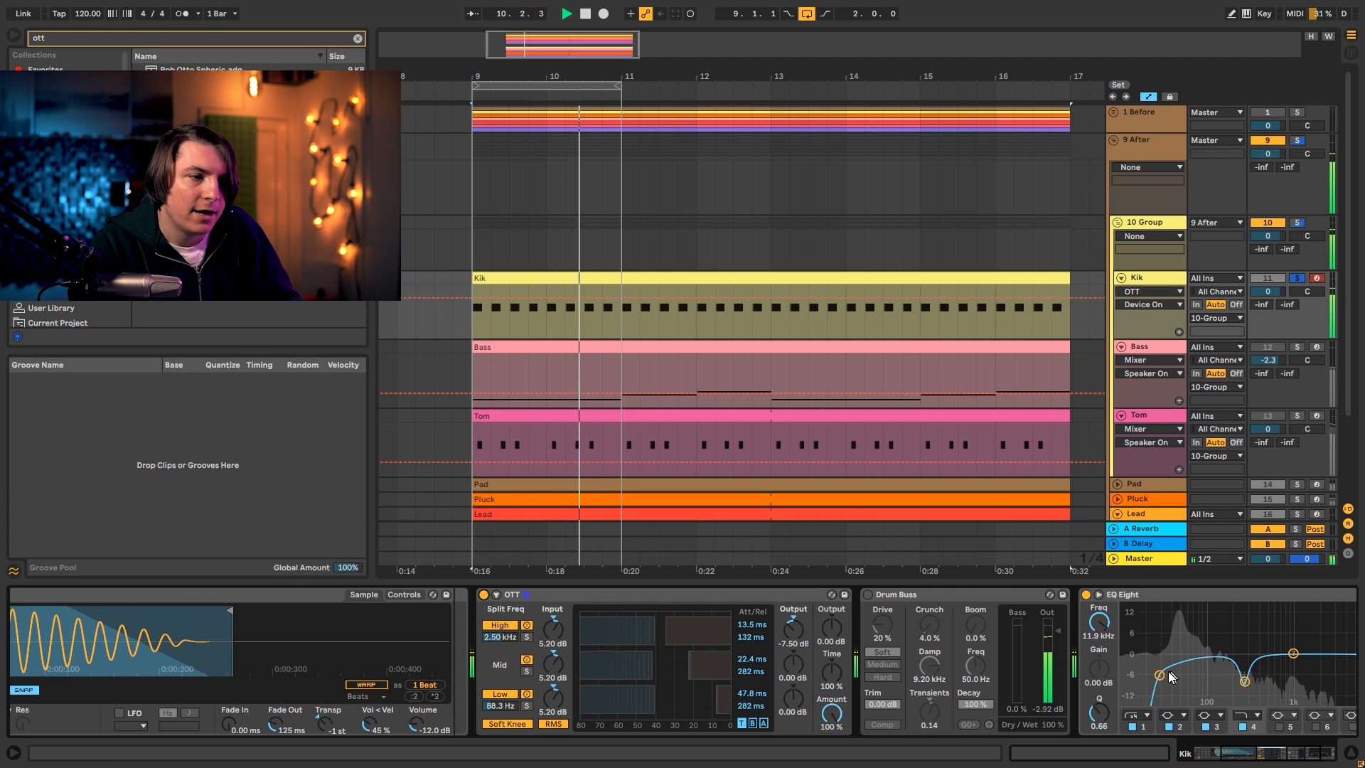
{"action": "key", "text": "space"}
Re-enable Drum Buss and set Drive to 8.7 %, Crunch to 0 %, Damp to 6.38 kHz, Transients to 0 and Dry/Wet to 52 %.
{"action": "left_click", "coordinate": [867, 595]}
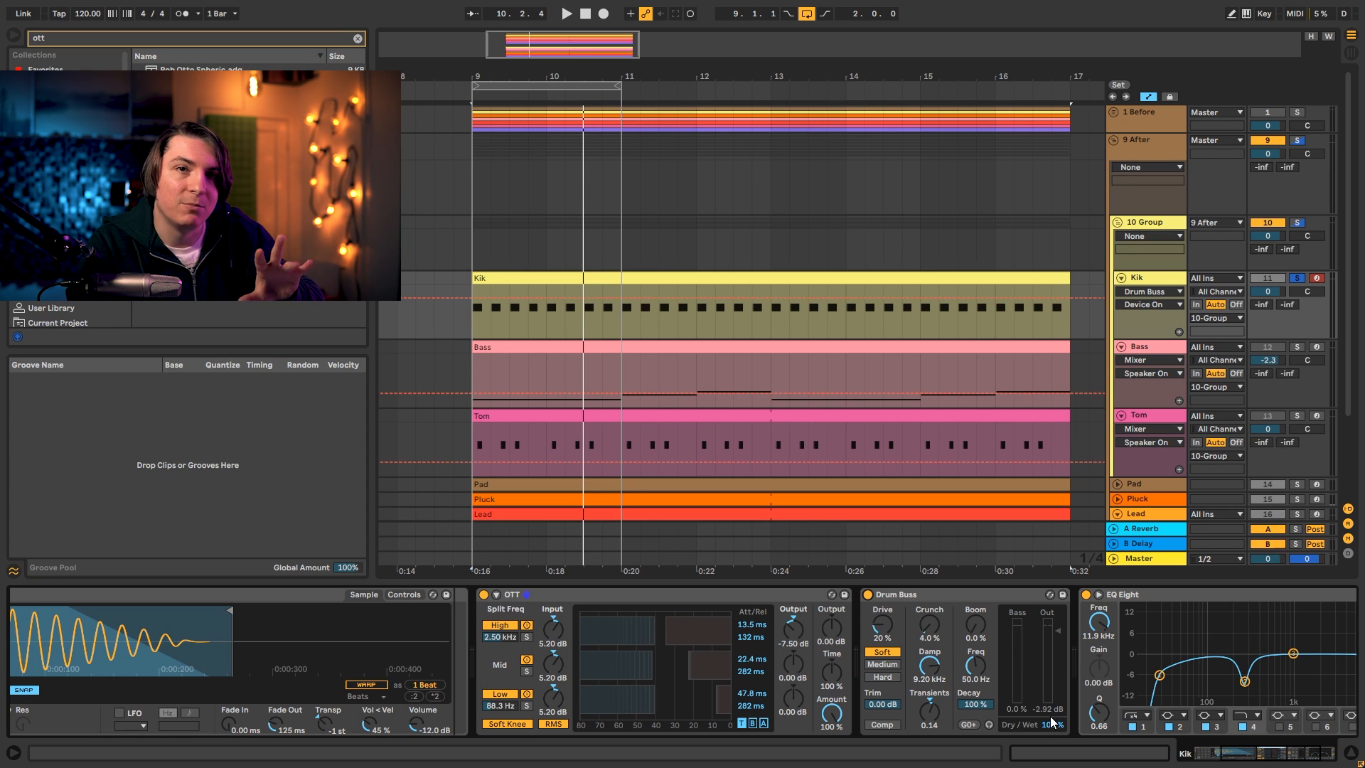
{"action": "mouse_move", "coordinate": [1050, 723]}
{"action": "left_mouse_down"}
{"action": "mouse_move", "coordinate": [1050, 752]}
{"action": "mouse_move", "coordinate": [1051, 739]}
{"action": "left_mouse_up"}
{"action": "key", "text": "space"}
{"action": "left_click_drag", "start_coordinate": [931, 625], "coordinate": [933, 683]}
{"action": "double_click", "coordinate": [933, 713]}
{"action": "left_click_drag", "start_coordinate": [885, 630], "coordinate": [885, 645]}
{"action": "left_click_drag", "start_coordinate": [1049, 723], "coordinate": [1049, 742]}
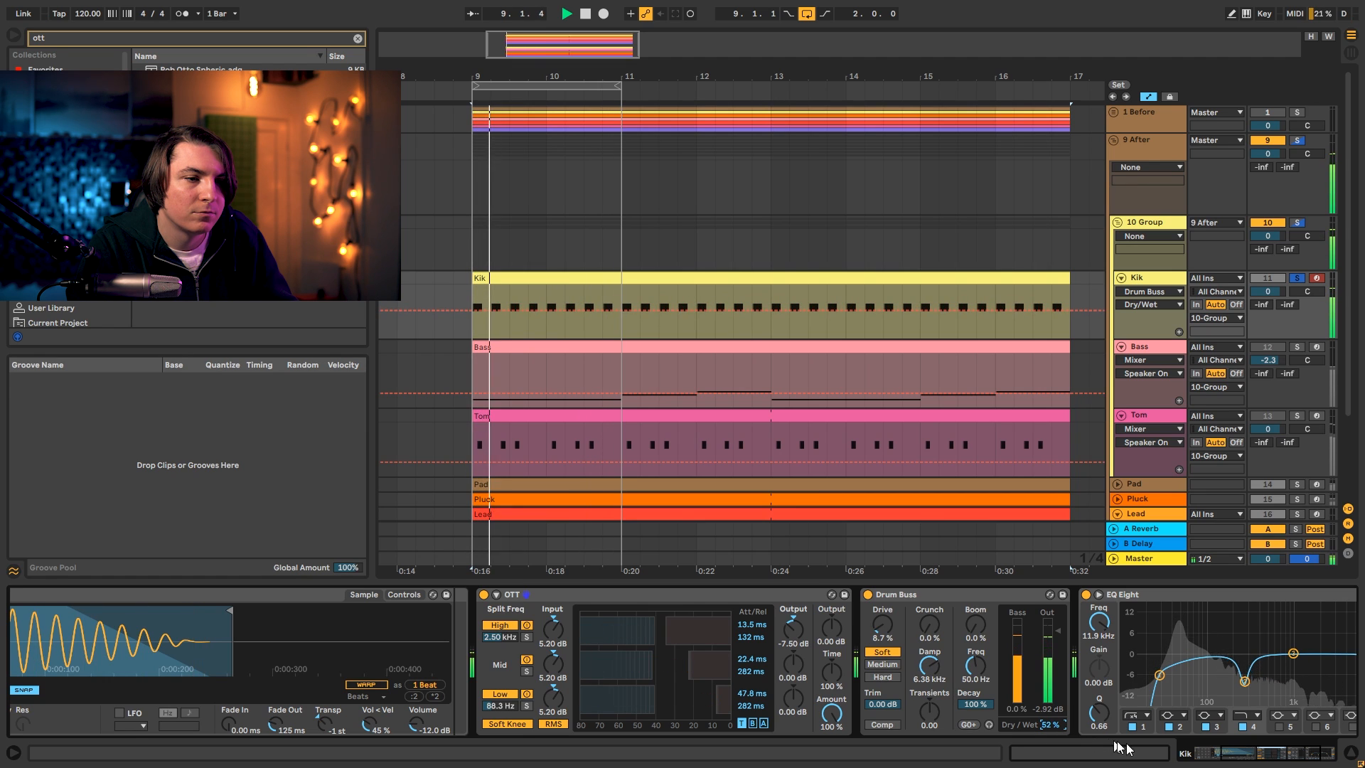
Enable band 5 in Kik's EQ Eight as a slight cut near 1 kHz, and move the band 4 high cut to 1.90 kHz.
{"action": "left_click_drag", "start_coordinate": [1226, 753], "coordinate": [1257, 753]}
{"action": "left_click", "coordinate": [1094, 726]}
{"action": "left_click_drag", "start_coordinate": [1023, 653], "coordinate": [1110, 667]}
{"action": "left_click_drag", "start_coordinate": [915, 710], "coordinate": [916, 695]}
{"action": "left_click_drag", "start_coordinate": [1198, 666], "coordinate": [1130, 672]}
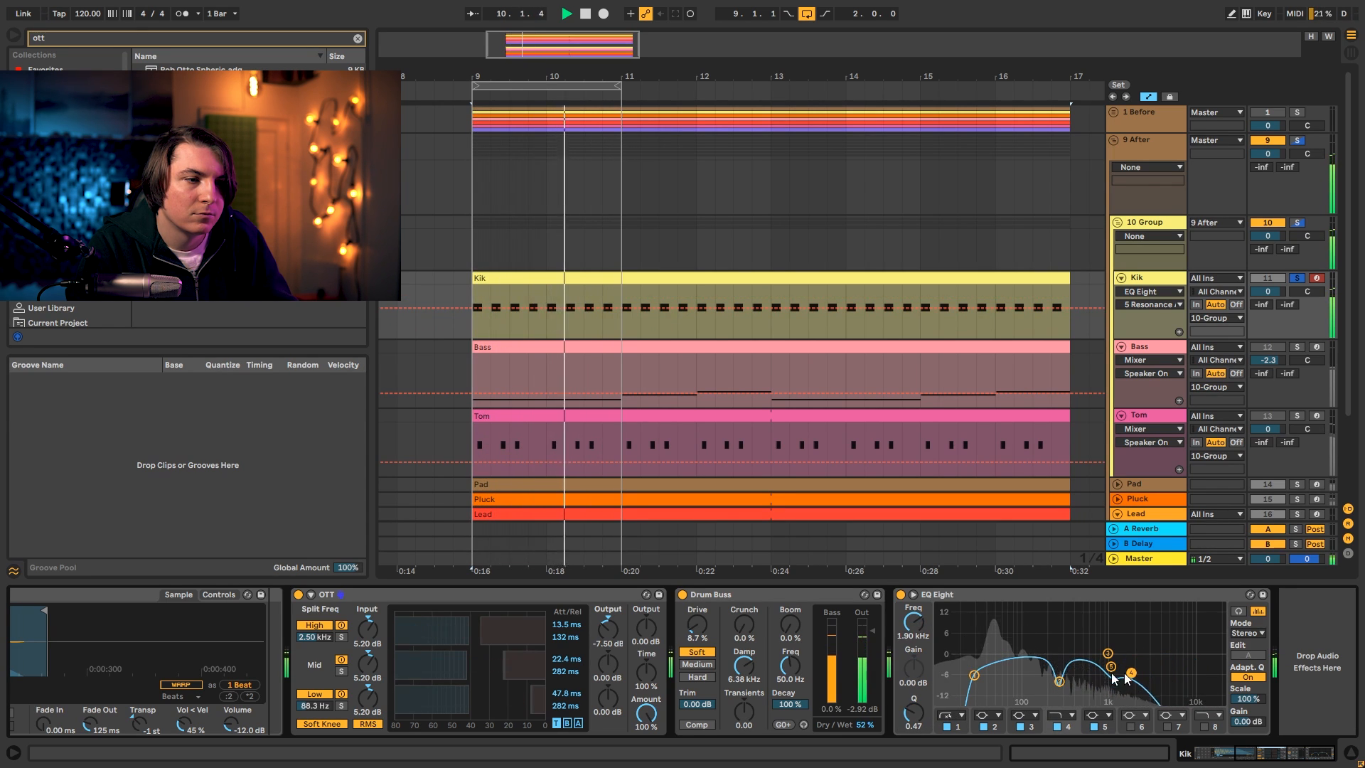
Set EQ Eight's band 1 low cut to 24.5 Hz with Q 0.69 and band 4's high cut to 1.41 kHz with Q 0.43.
{"action": "left_click_drag", "start_coordinate": [974, 674], "coordinate": [972, 666]}
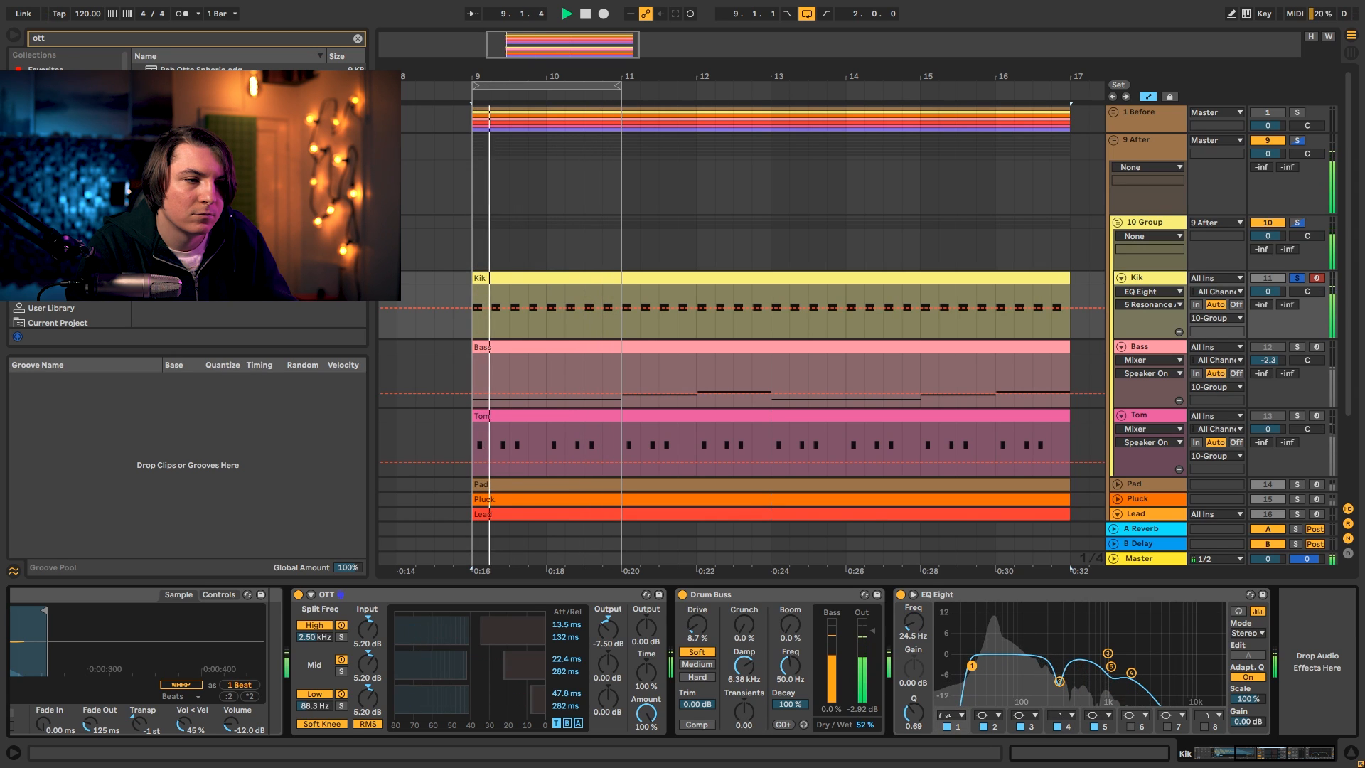
{"action": "left_click_drag", "start_coordinate": [1123, 672], "coordinate": [1120, 673]}
{"action": "key", "text": "space"}
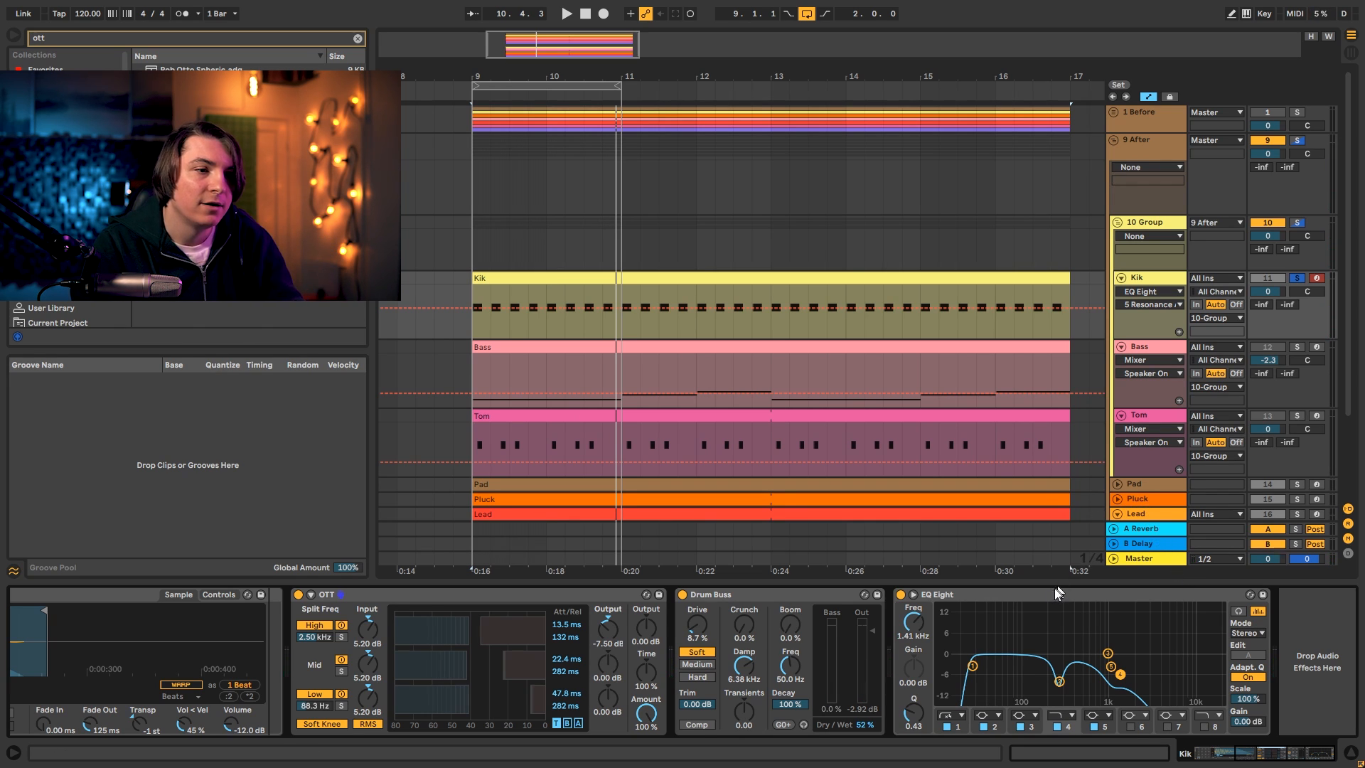
{"action": "left_click", "coordinate": [1119, 674]}
Group the Kik track's devices into an Instrument Rack, show its chain list and select the Drum Rack chain.
{"action": "left_click_drag", "start_coordinate": [1274, 752], "coordinate": [1175, 758]}
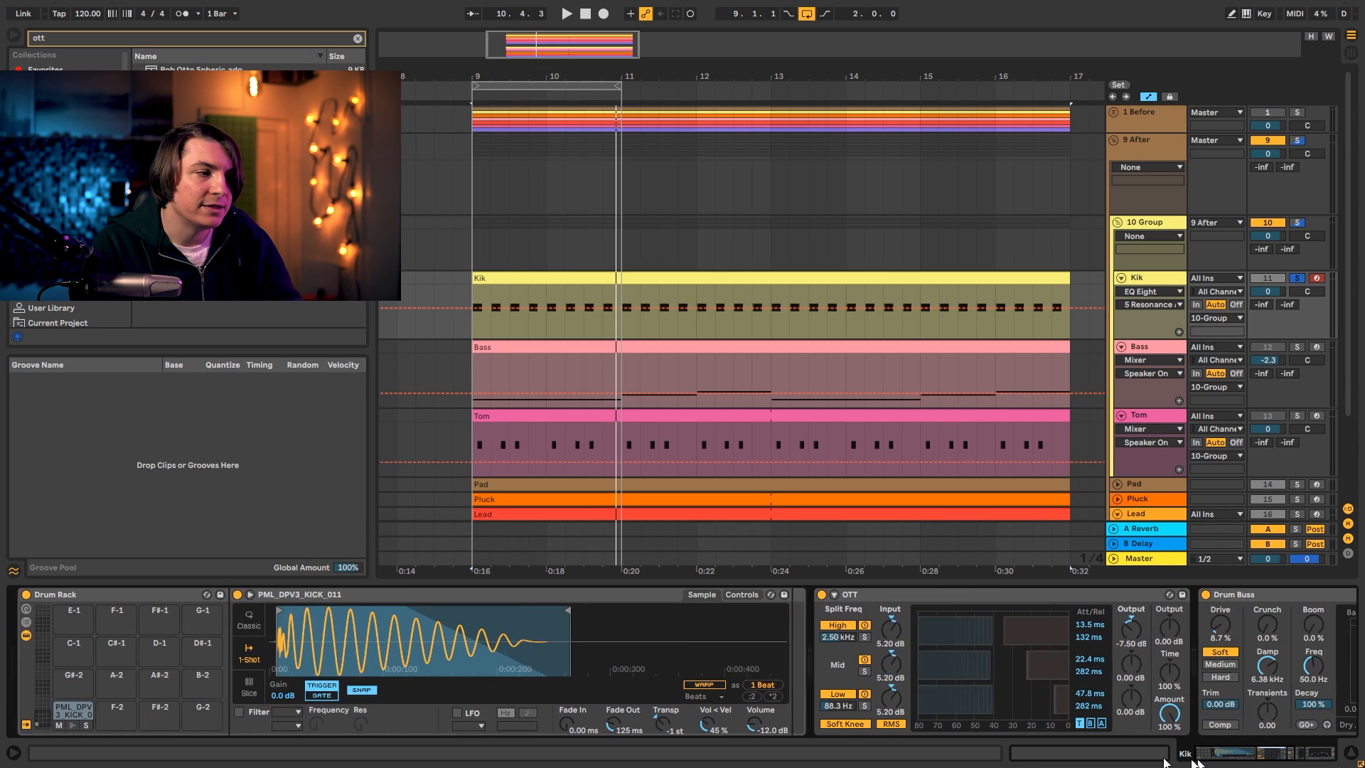
{"action": "left_click", "coordinate": [159, 594], "text": "shift"}
{"action": "key", "text": "ctrl+g"}
{"action": "left_click", "coordinate": [26, 623]}
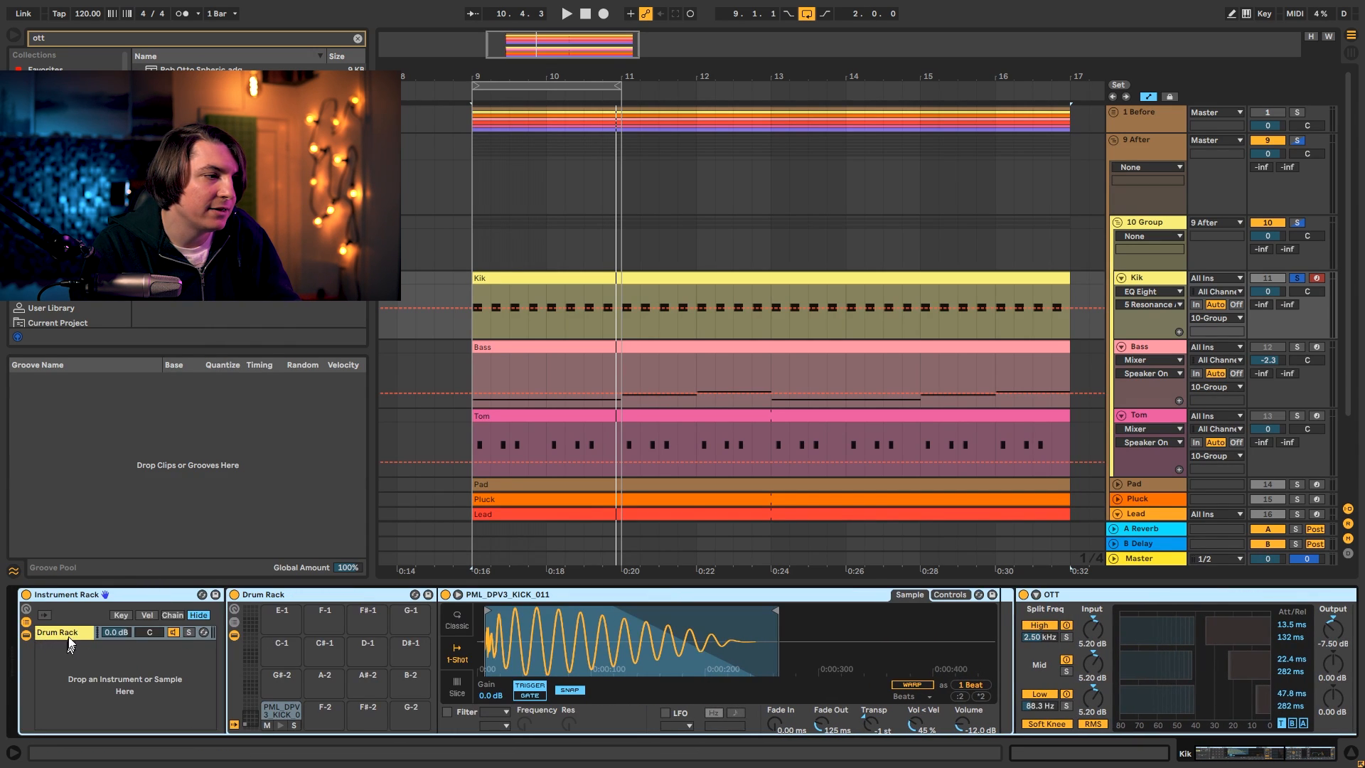
{"action": "left_click", "coordinate": [48, 632]}
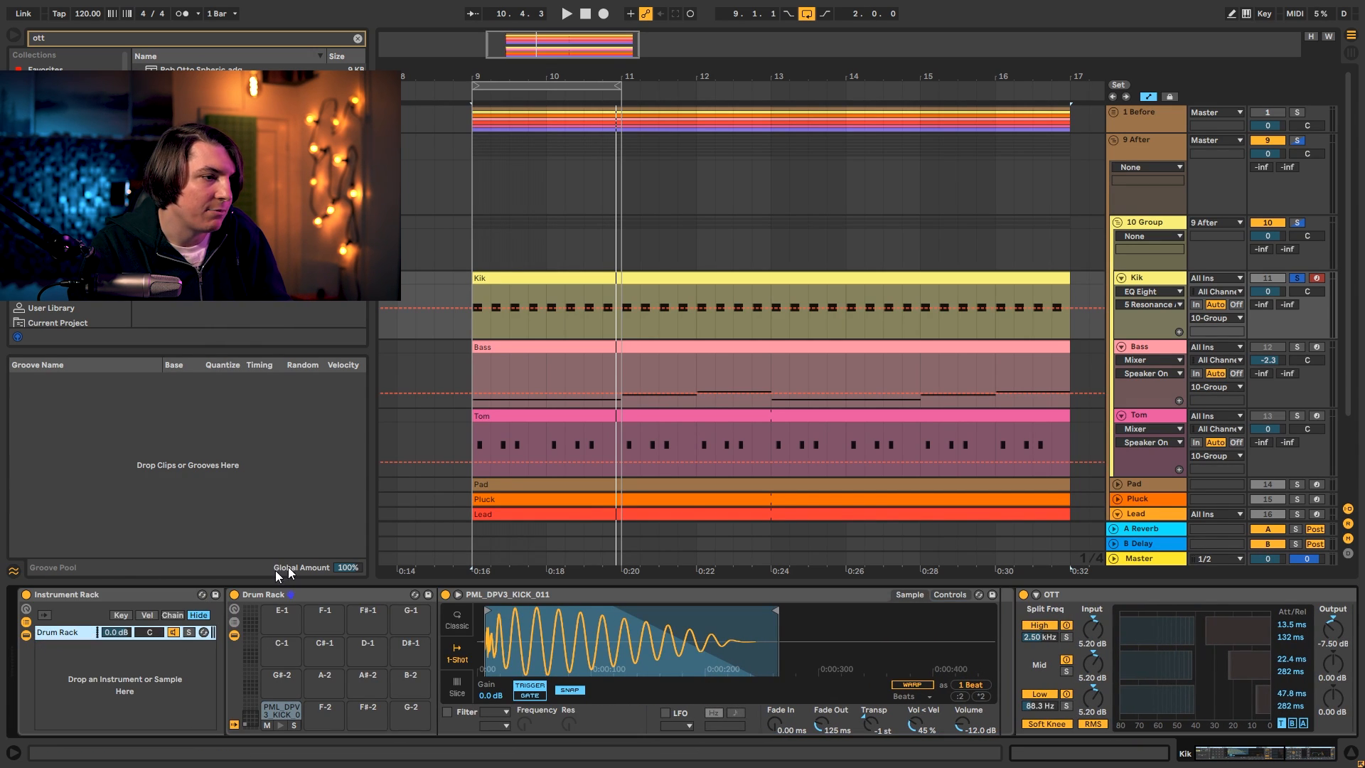
Add a second Drum Rack chain with the Cool kick bassy sample at -6.8 dB to the Instrument Rack, and audition it.
{"action": "key", "text": "ctrl+d"}
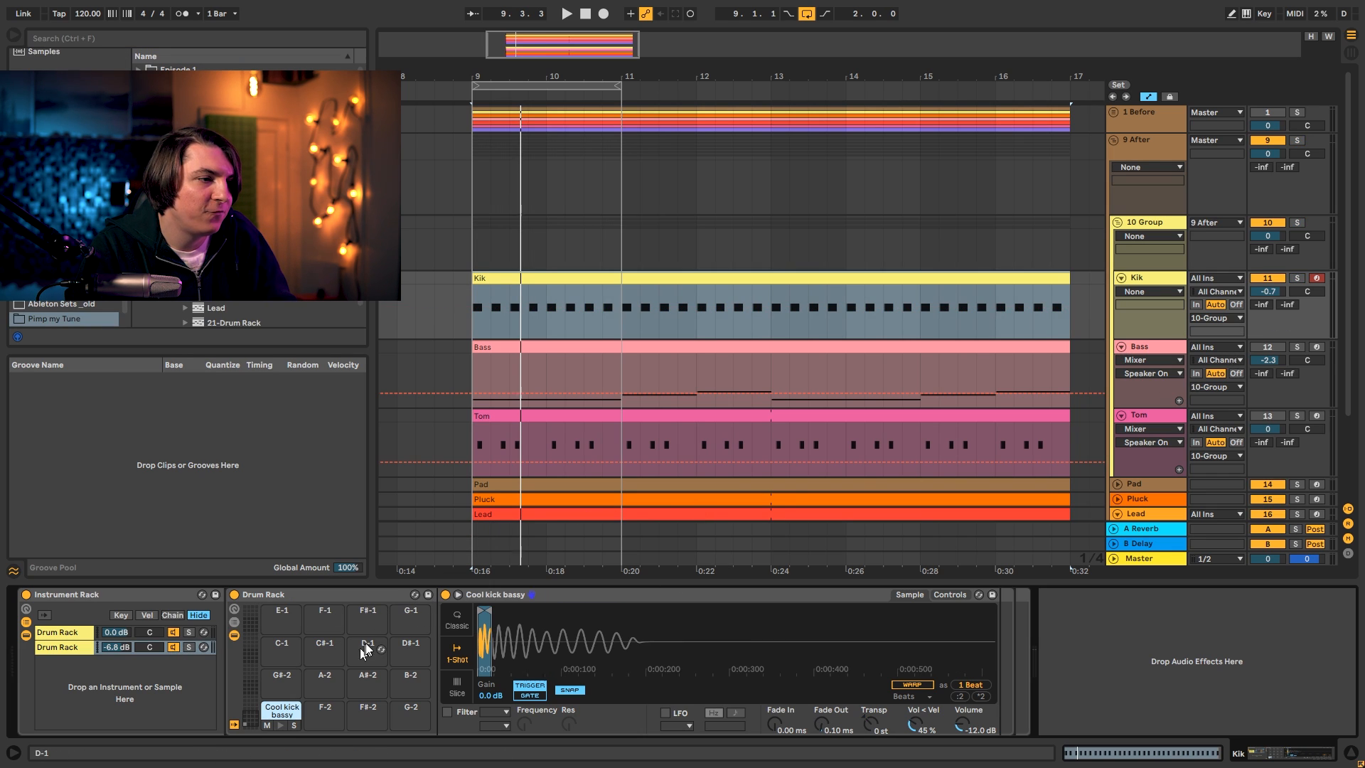
{"action": "left_click", "coordinate": [283, 726]}
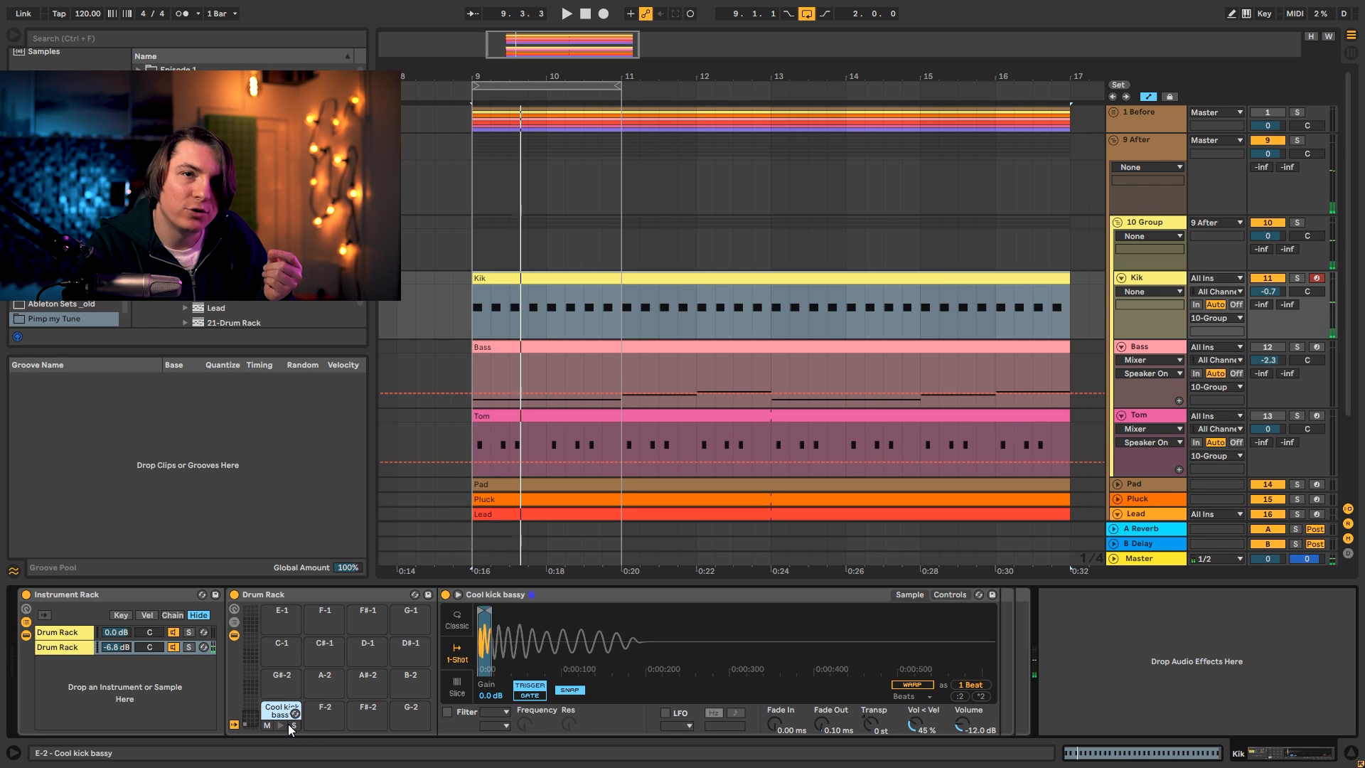
{"action": "left_click", "coordinate": [66, 632]}
{"action": "left_click", "coordinate": [60, 647]}
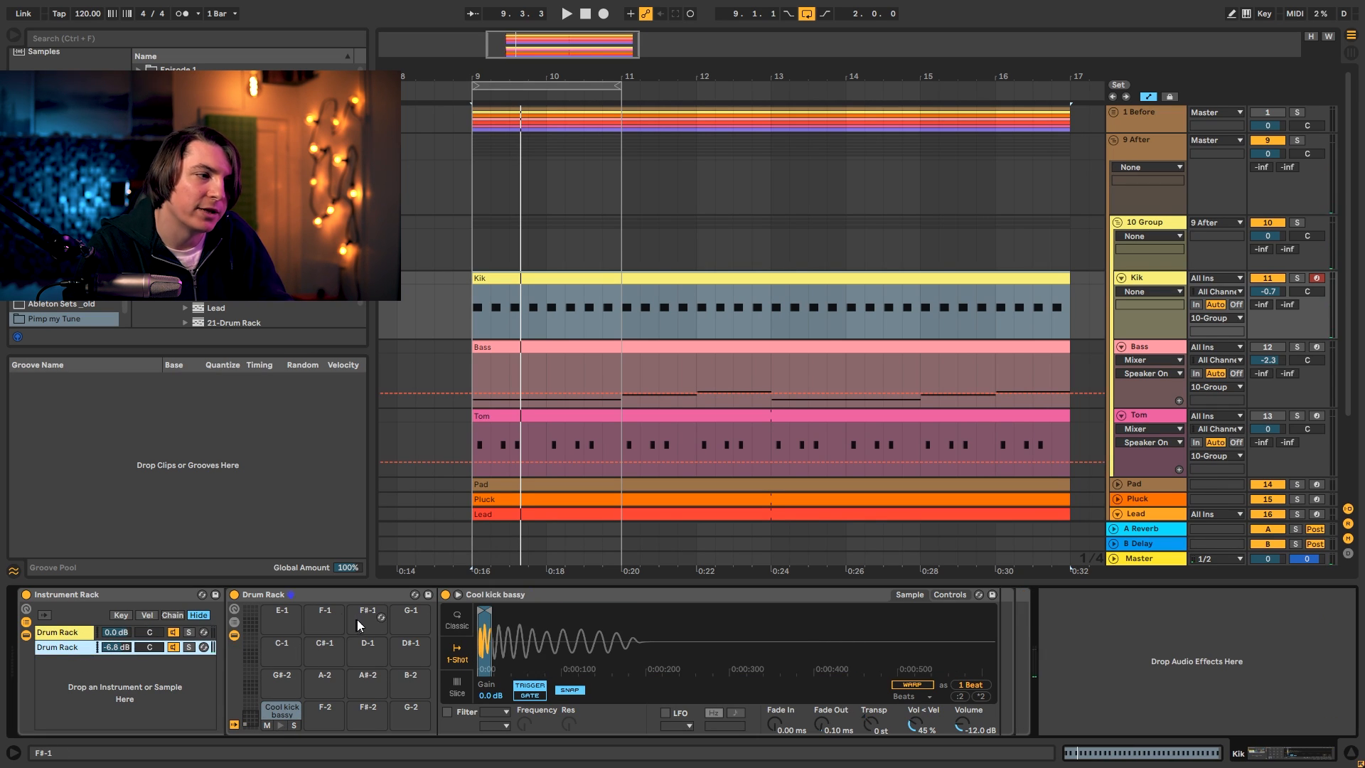
Play the layered Kik track of the After version in solo.
{"action": "key", "text": "space"}
{"action": "left_click", "coordinate": [1297, 279]}
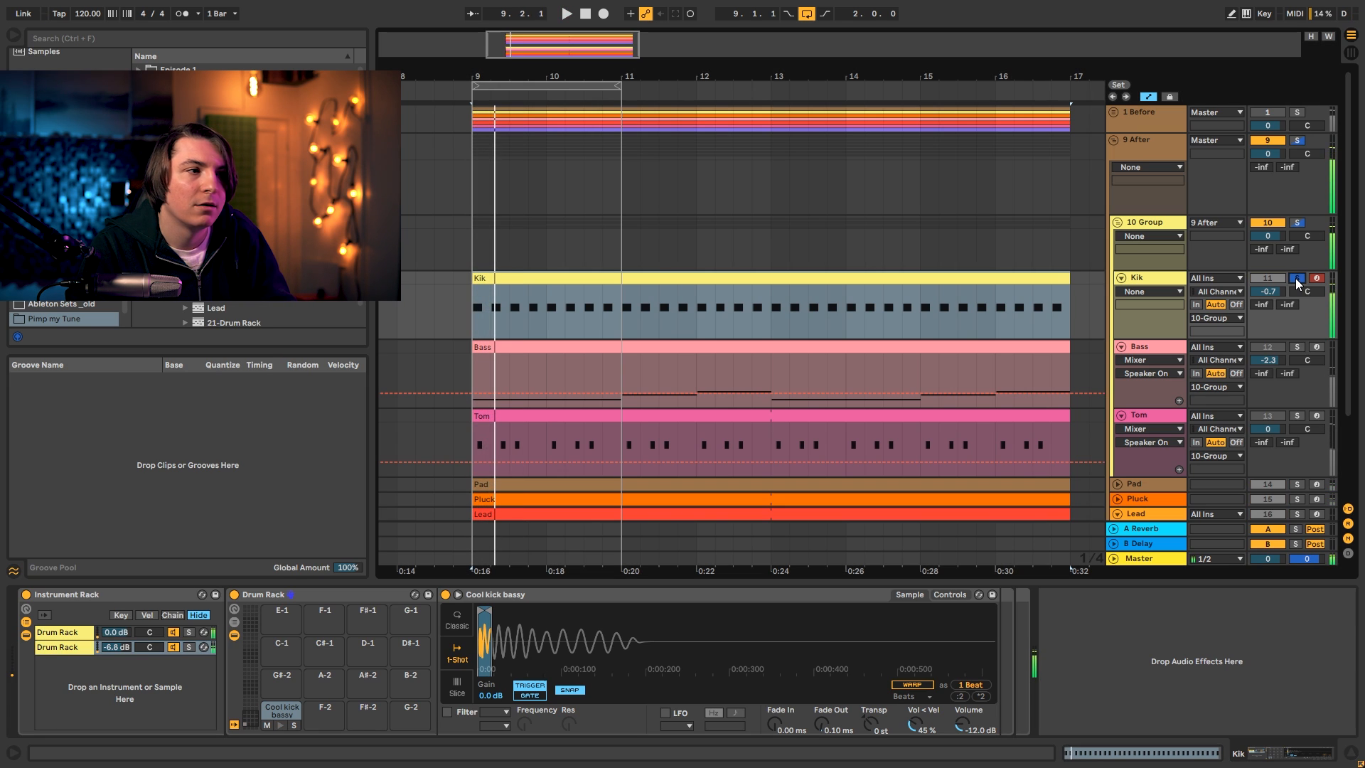
{"action": "left_click", "coordinate": [1170, 279]}
{"action": "key", "text": "space"}
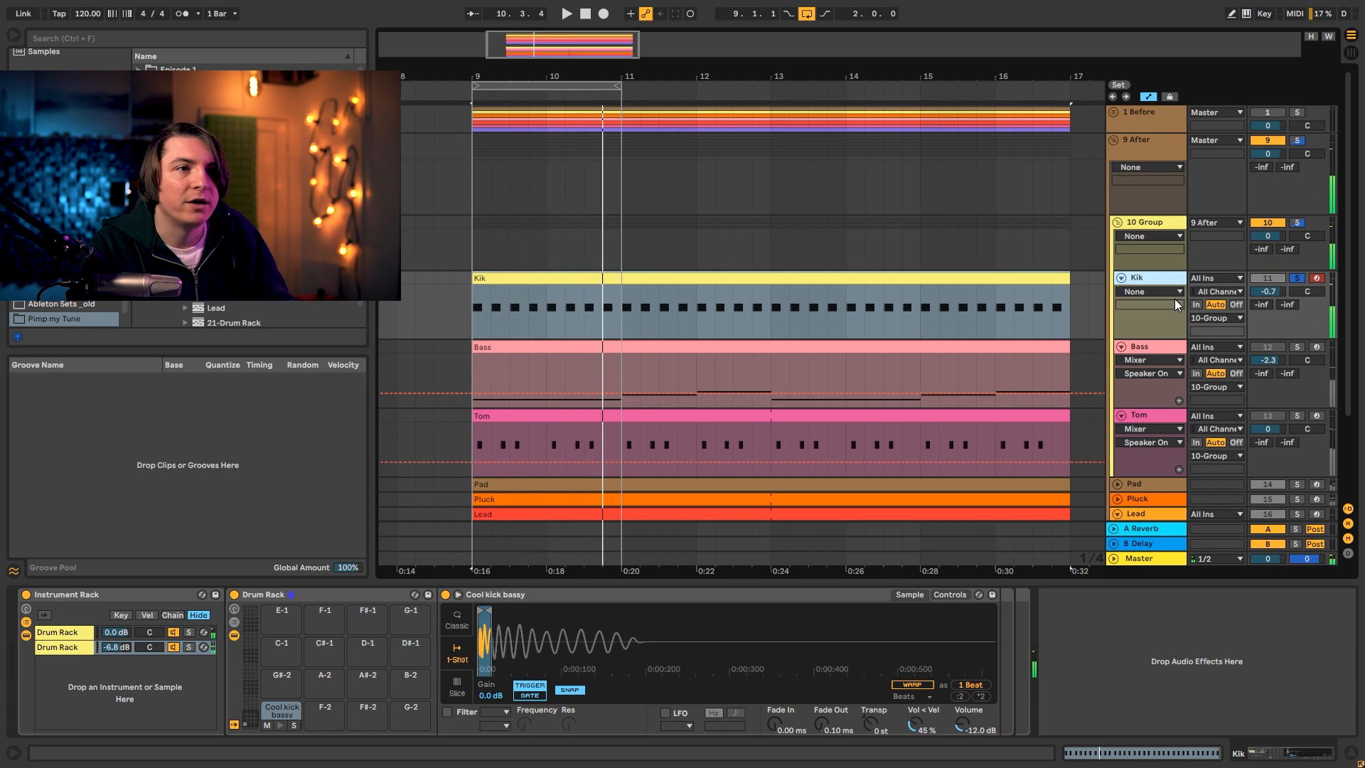
Expand the Before group, play its Kik track in solo for comparison, then clear the solo and collapse the group.
{"action": "left_click", "coordinate": [1114, 113]}
{"action": "key", "text": "space"}
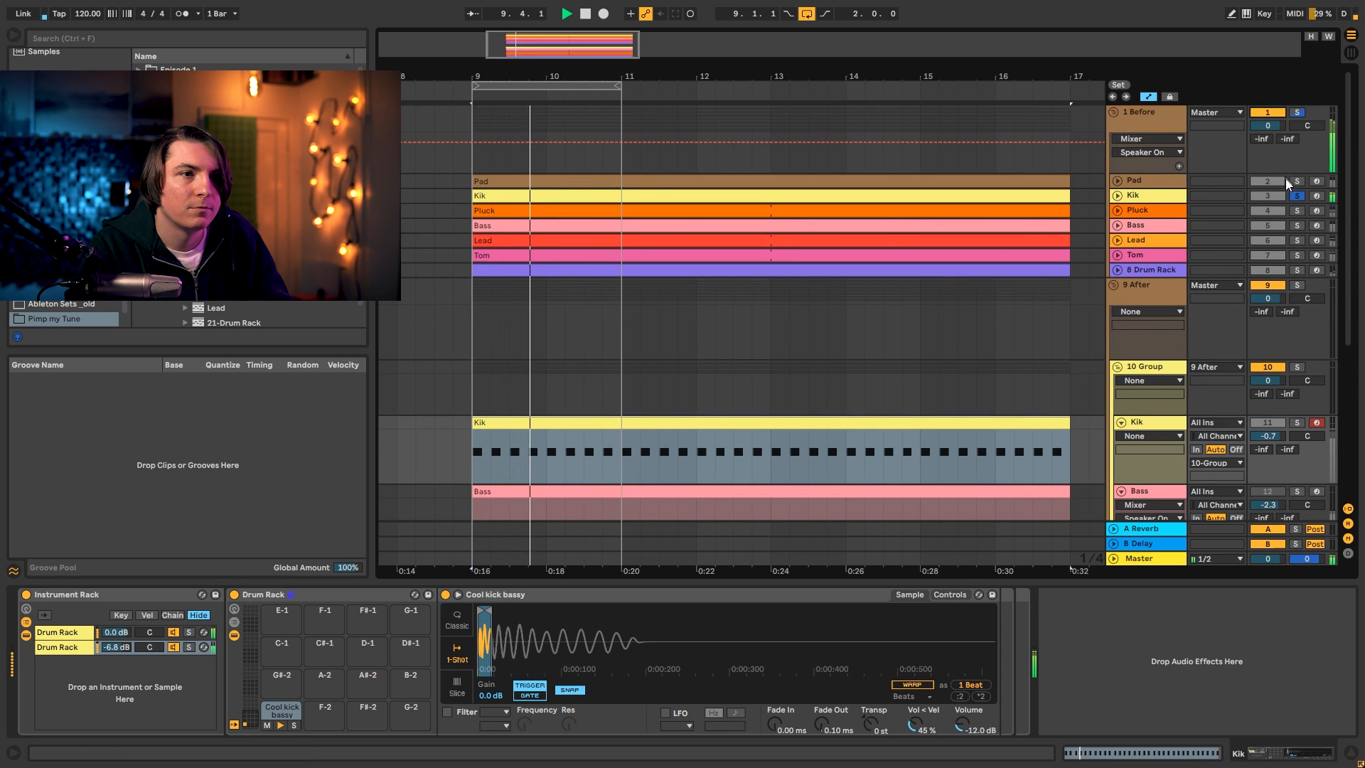
{"action": "left_click", "coordinate": [1295, 421]}
{"action": "left_click", "coordinate": [1296, 195]}
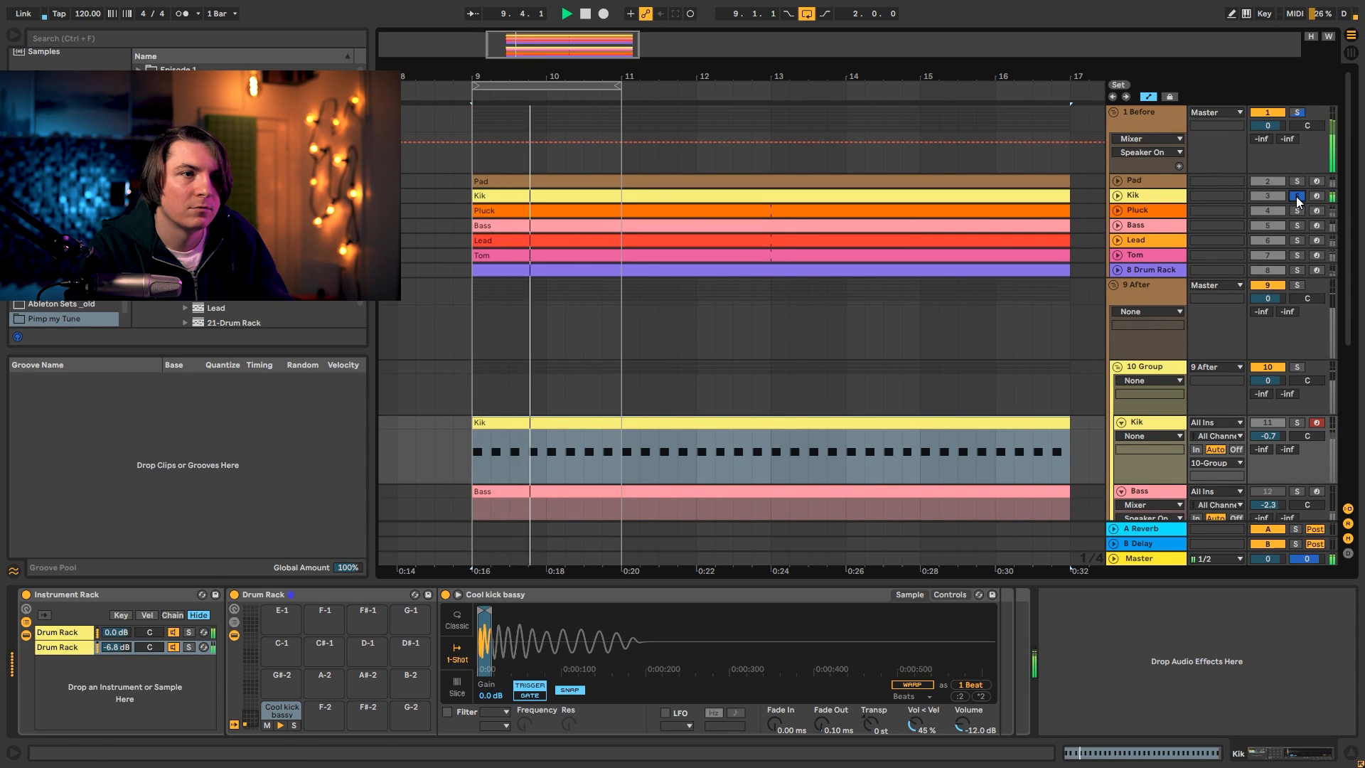
{"action": "key", "text": "space"}
{"action": "left_click", "coordinate": [1295, 197]}
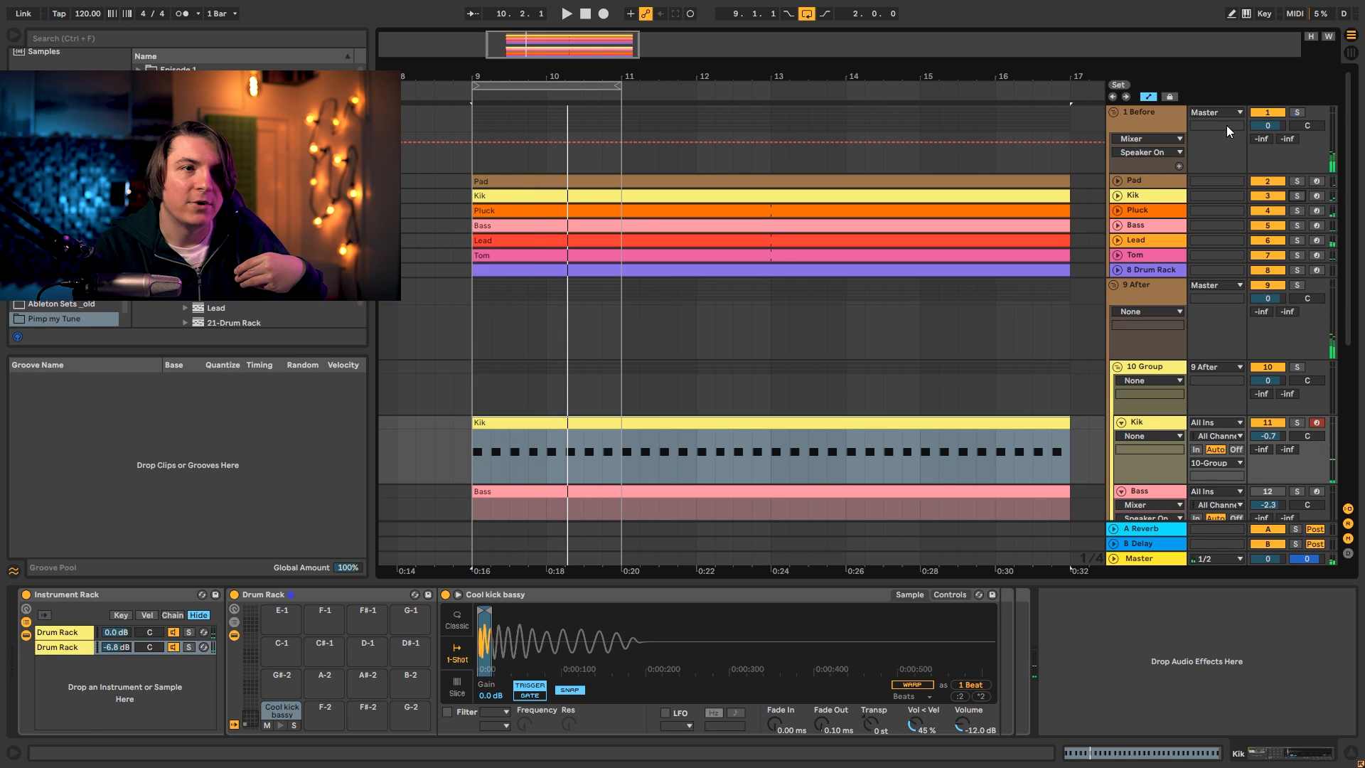
{"action": "left_click", "coordinate": [1115, 113]}
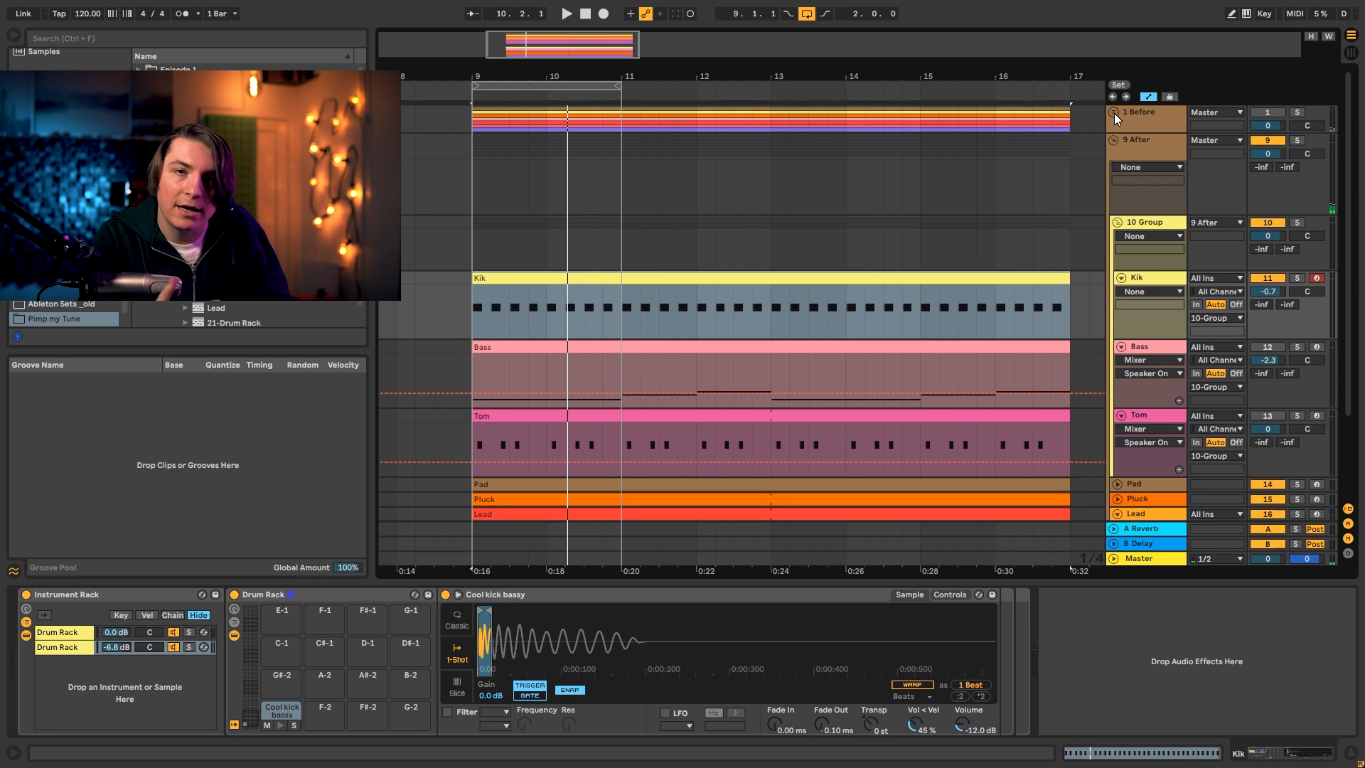
Review the device chains on the After version's Bass and Tom tracks.
{"action": "left_click", "coordinate": [1137, 348]}
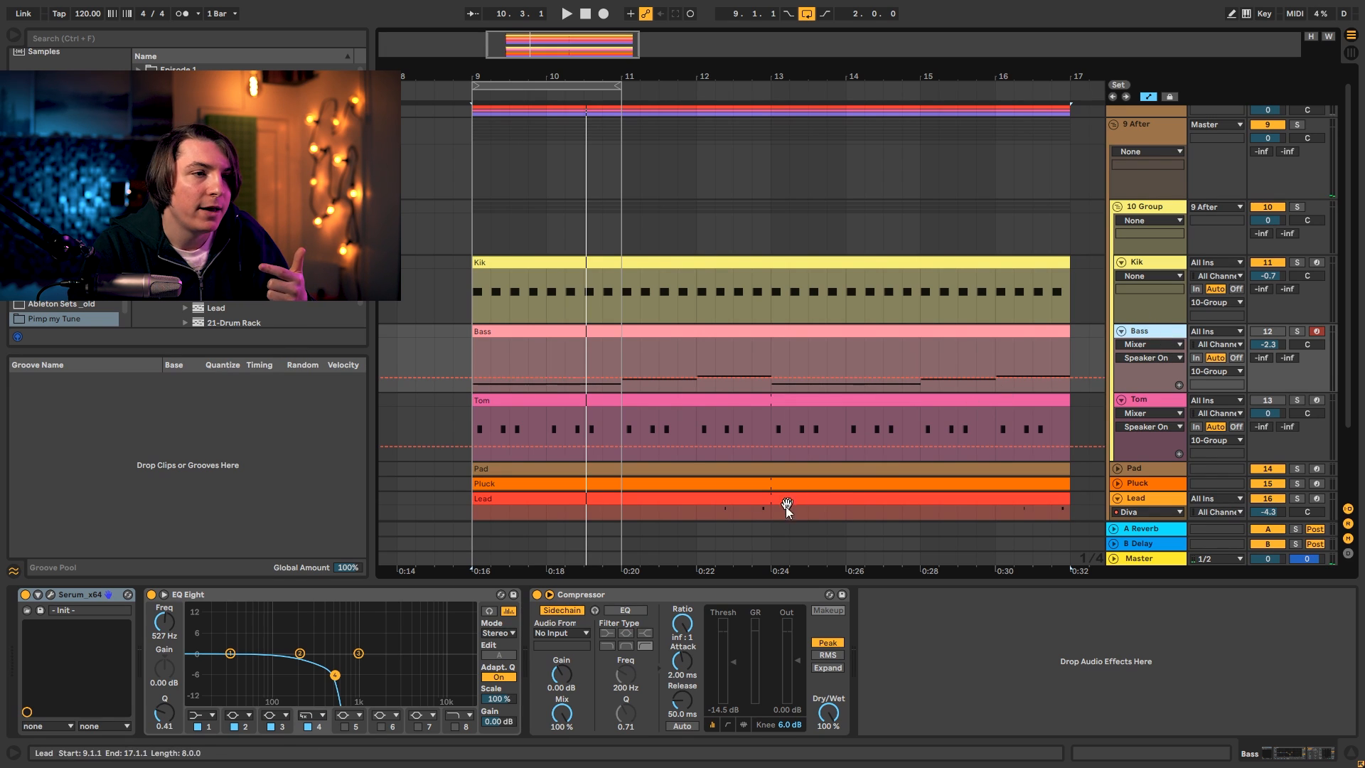
{"action": "left_click", "coordinate": [1142, 401]}
{"action": "left_click_drag", "start_coordinate": [969, 653], "coordinate": [965, 632]}
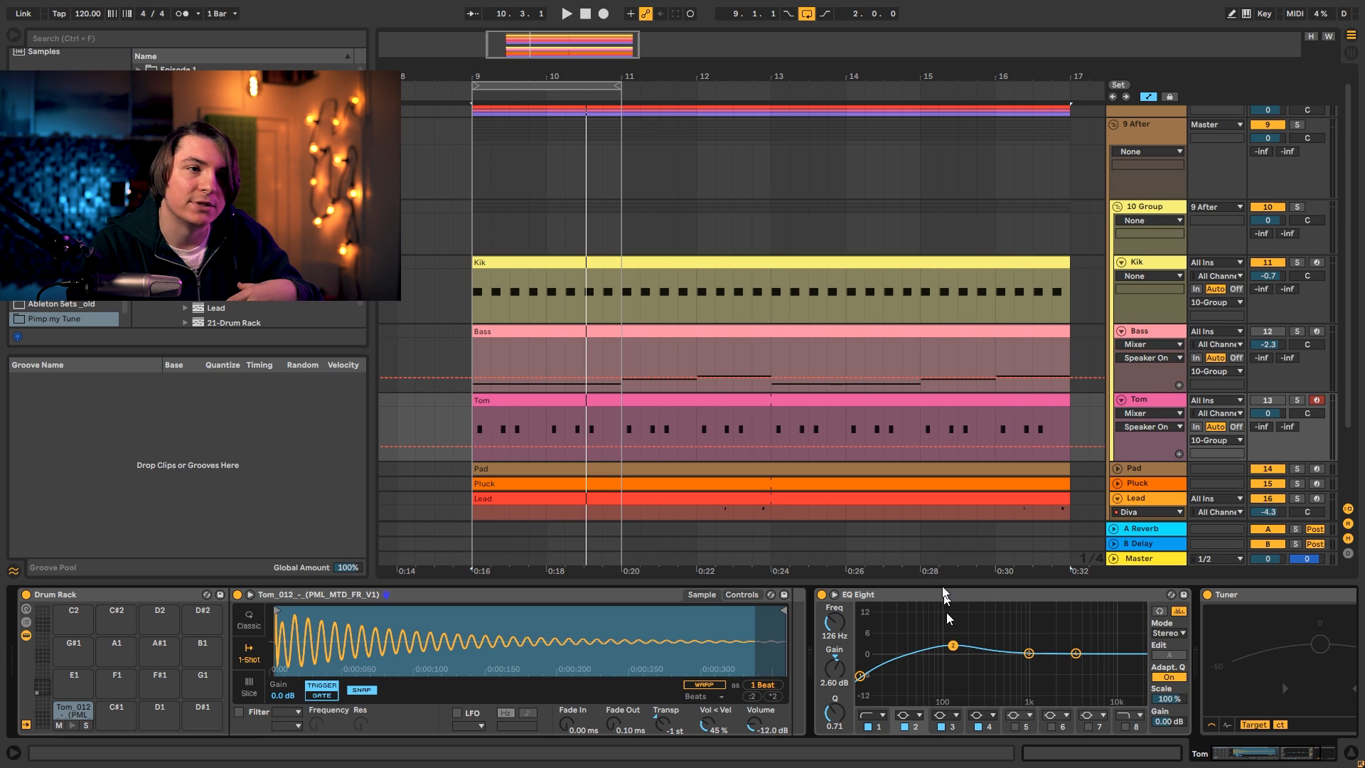
Open Serum on the Bass track and play the bass with the After version's low-end group soloed.
{"action": "left_click", "coordinate": [1140, 332]}
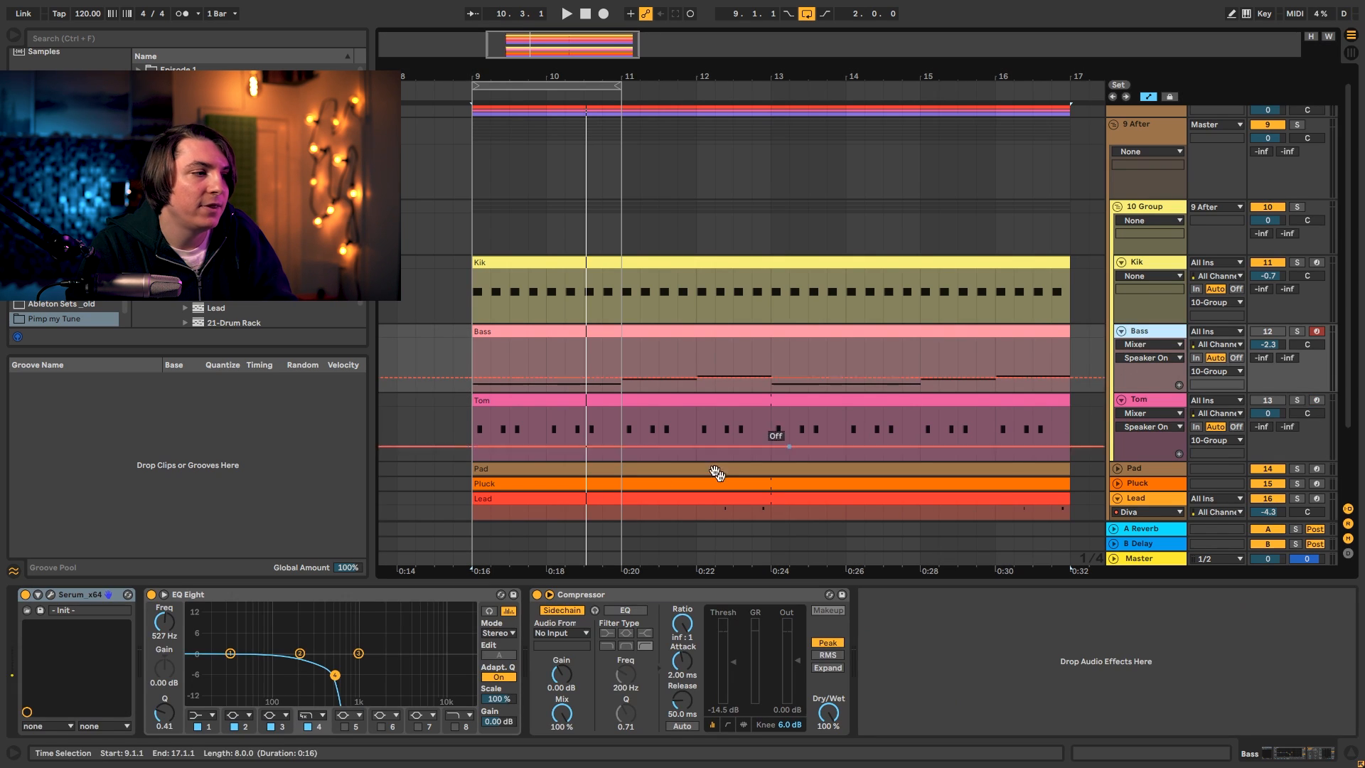
{"action": "left_click", "coordinate": [48, 597]}
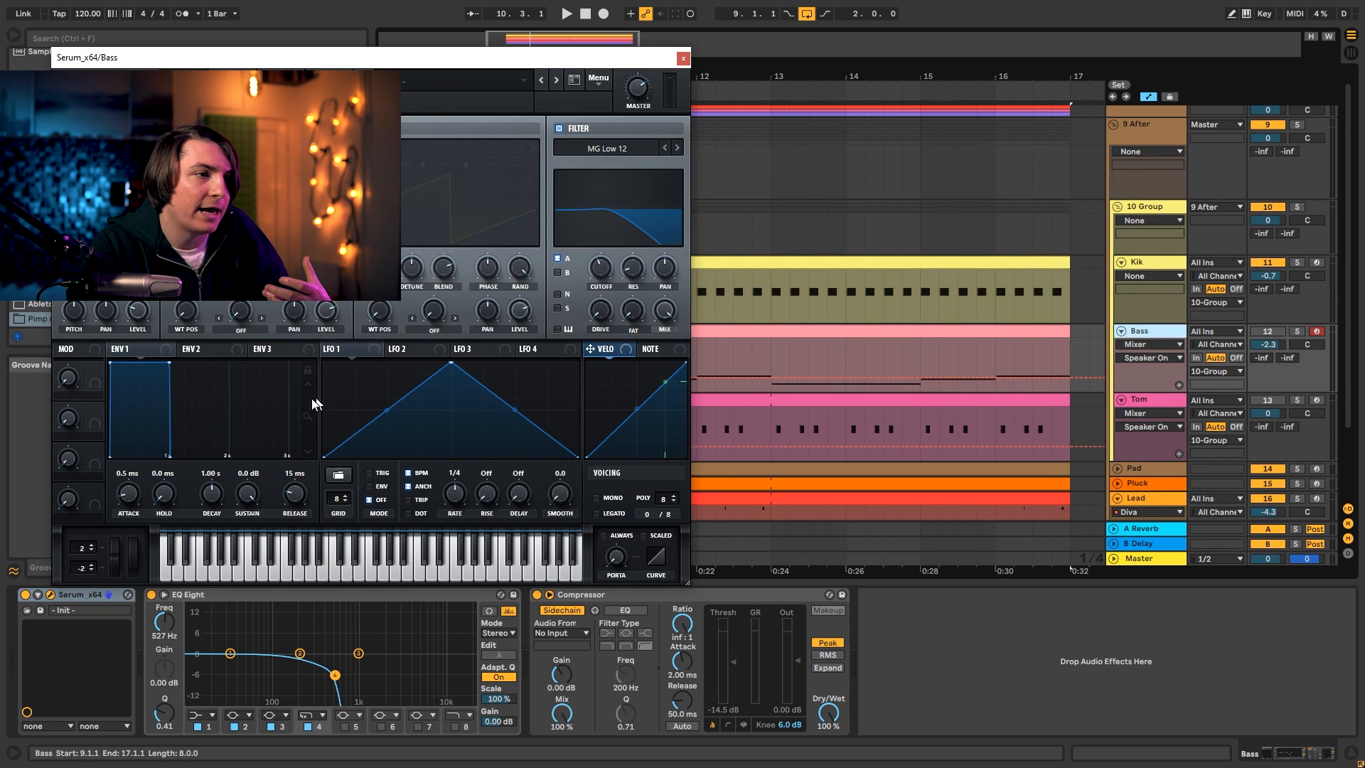
{"action": "left_click", "coordinate": [1272, 331]}
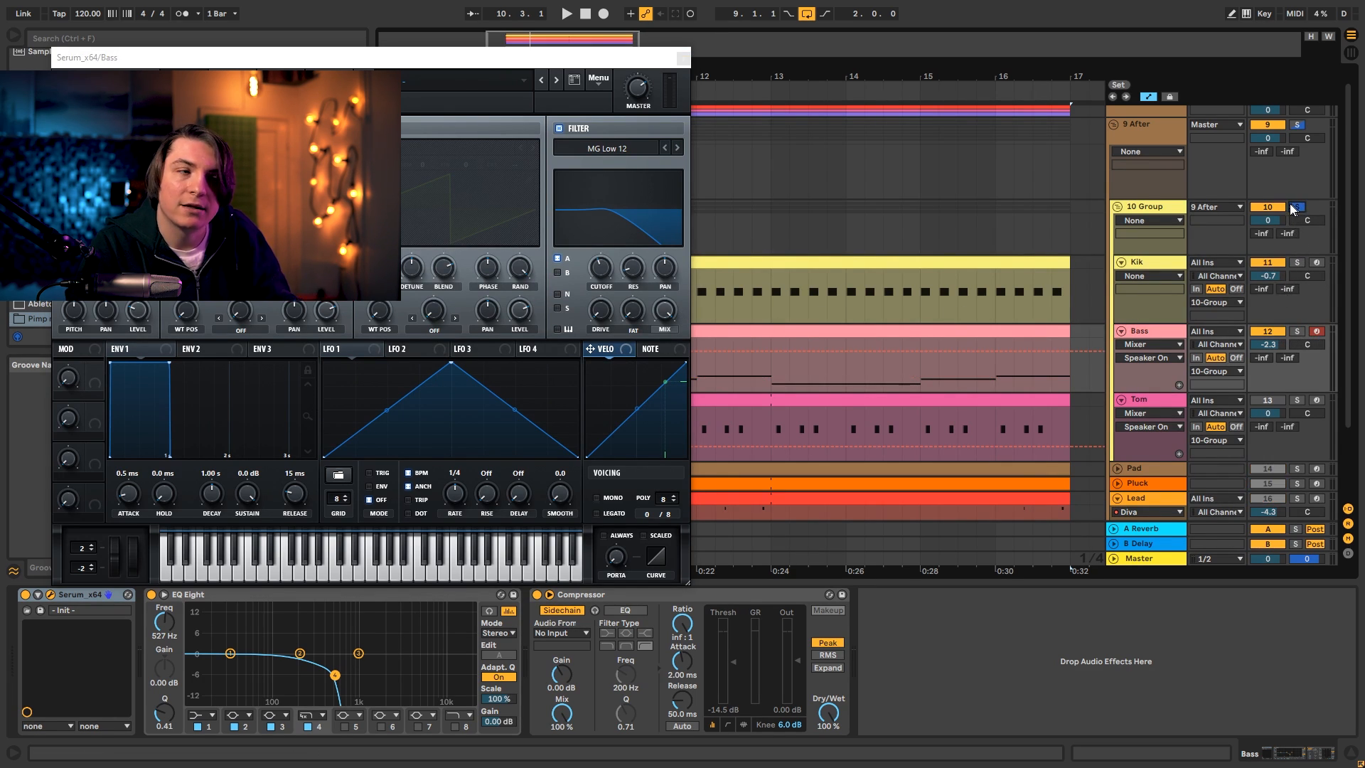
{"action": "key", "text": "space"}
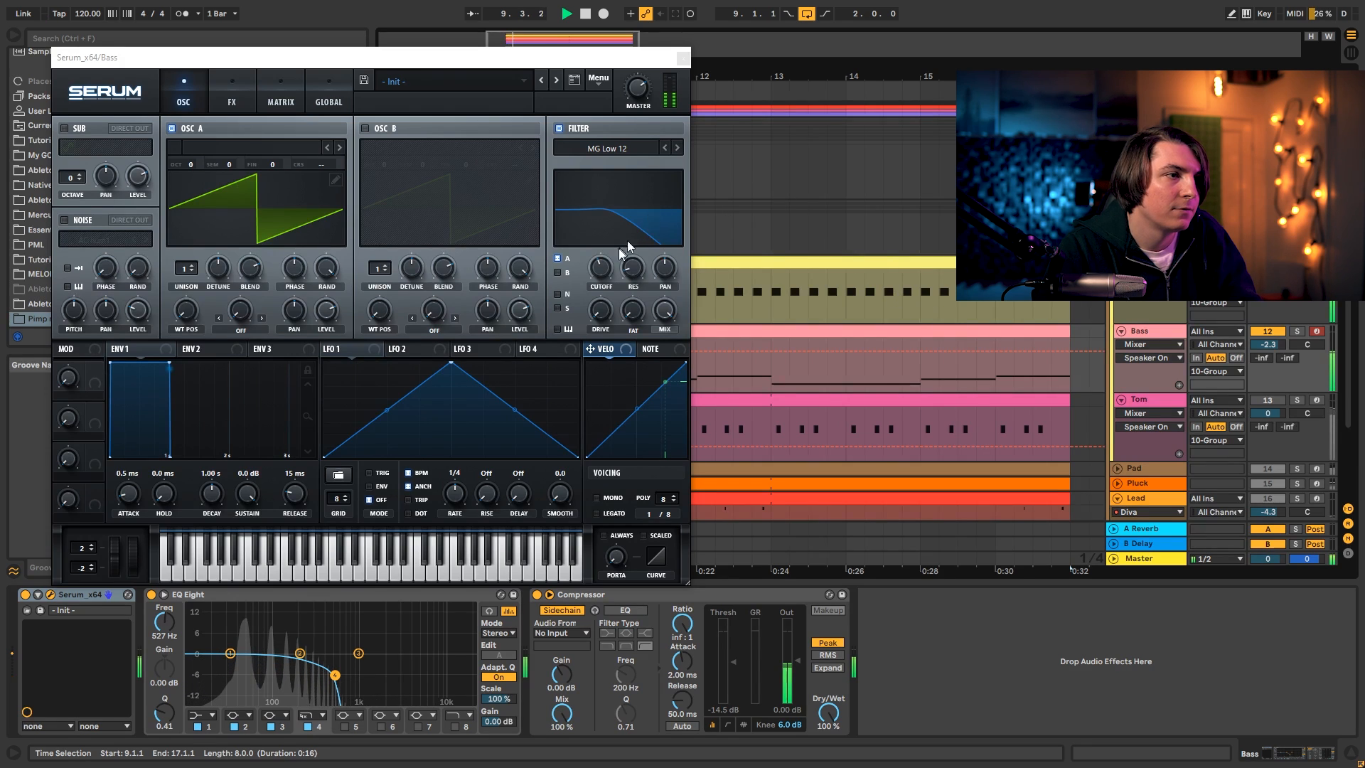
Adjust Serum's filter cutoff and drive, and set Env 1 to 27 ms attack, 814 ms decay and -2.0 dB sustain.
{"action": "mouse_move", "coordinate": [600, 267]}
{"action": "left_mouse_down"}
{"action": "mouse_move", "coordinate": [601, 311]}
{"action": "mouse_move", "coordinate": [602, 270]}
{"action": "left_mouse_up"}
{"action": "left_click", "coordinate": [600, 307]}
{"action": "left_click_drag", "start_coordinate": [168, 365], "coordinate": [118, 362]}
Enable Serum's Distortion effect in Tube mode and adjust its drive and the synth's master volume.
{"action": "left_click", "coordinate": [232, 93]}
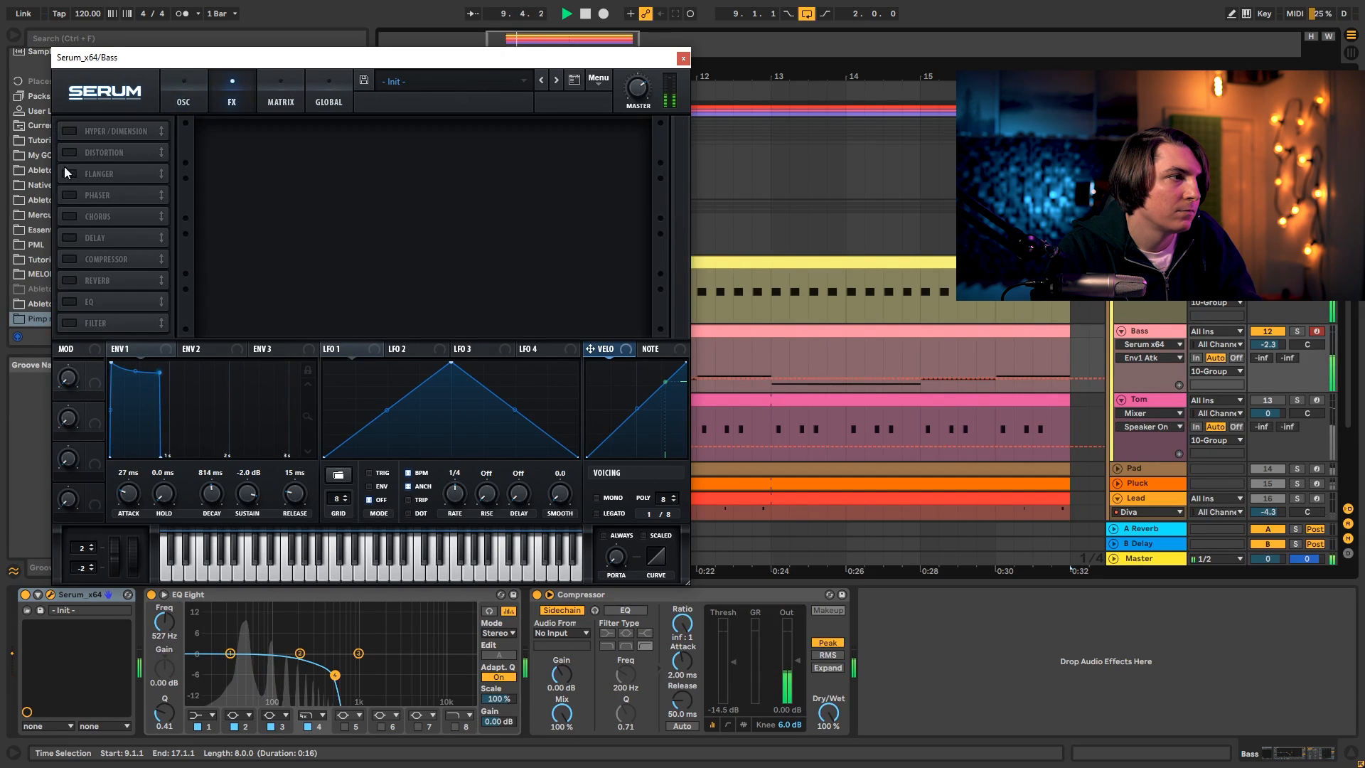
{"action": "left_click", "coordinate": [71, 153]}
{"action": "left_click", "coordinate": [529, 149]}
{"action": "left_click", "coordinate": [636, 88]}
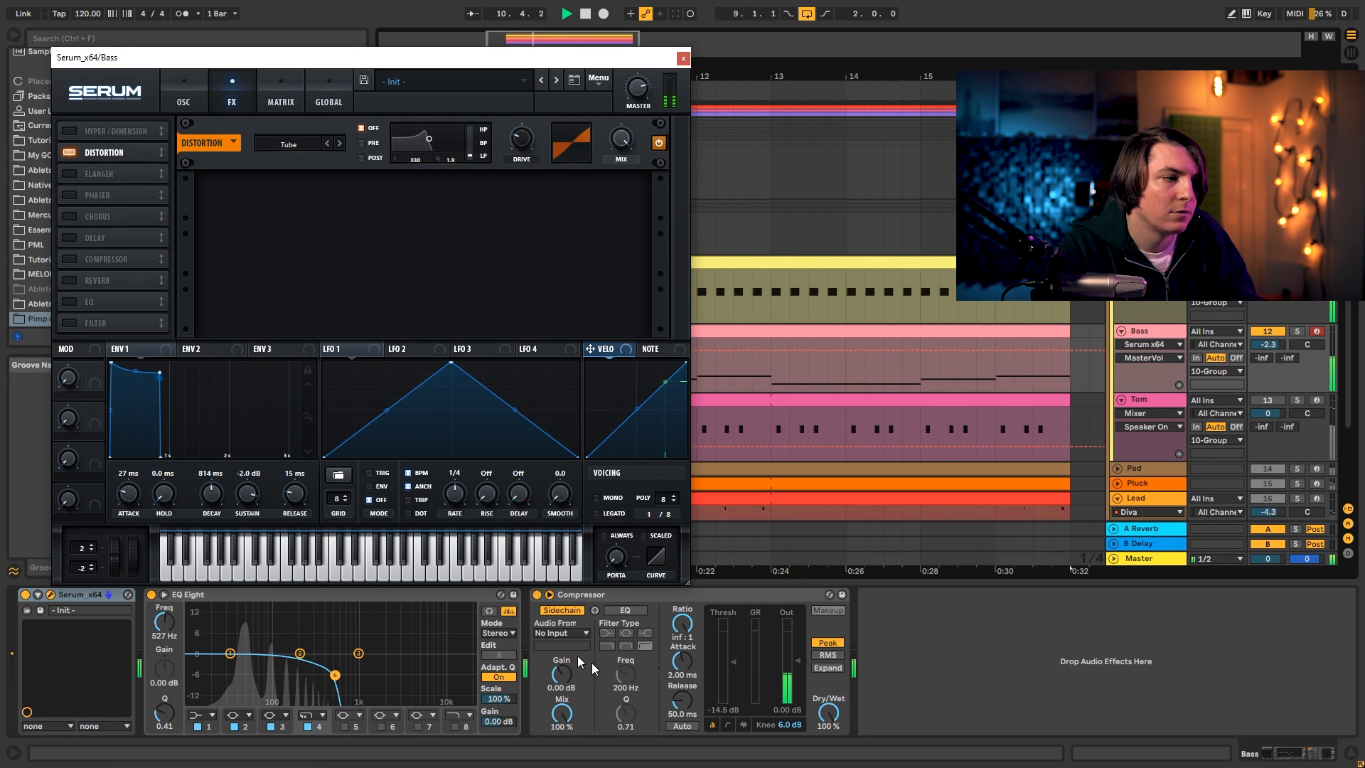
Set the Bass EQ Eight's band 4 high cut to 316 Hz with Q 0.61, and sidechain its Compressor from the After version's Kik.
{"action": "left_click_drag", "start_coordinate": [335, 675], "coordinate": [333, 673]}
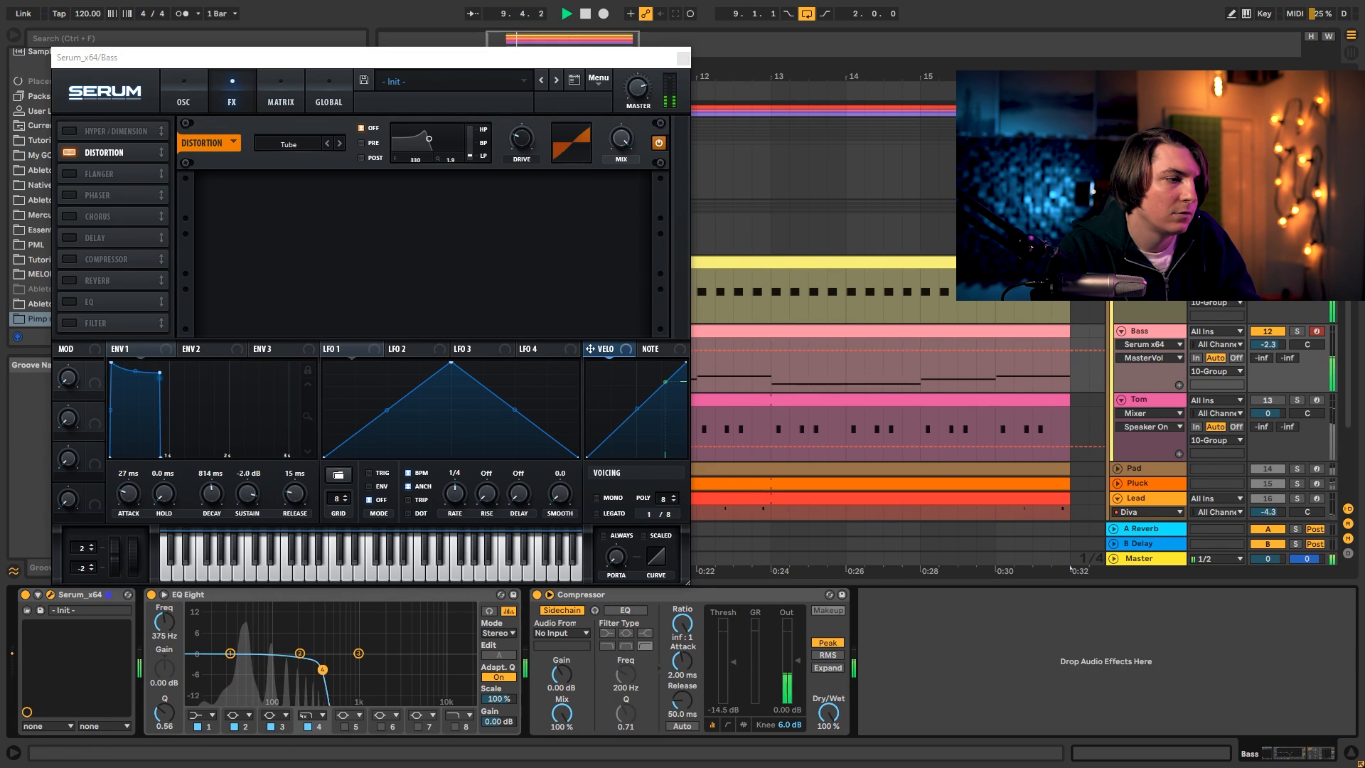
{"action": "left_click", "coordinate": [562, 633]}
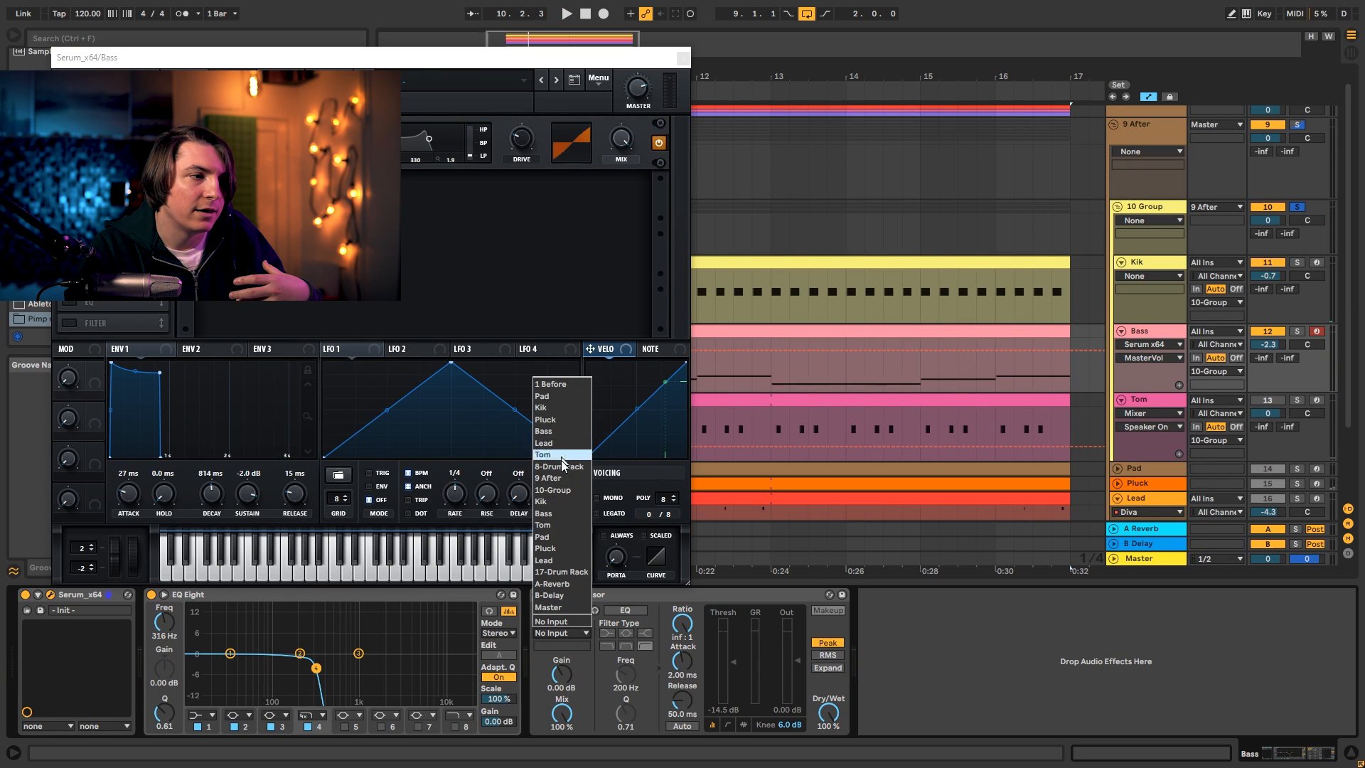
{"action": "left_click", "coordinate": [554, 500]}
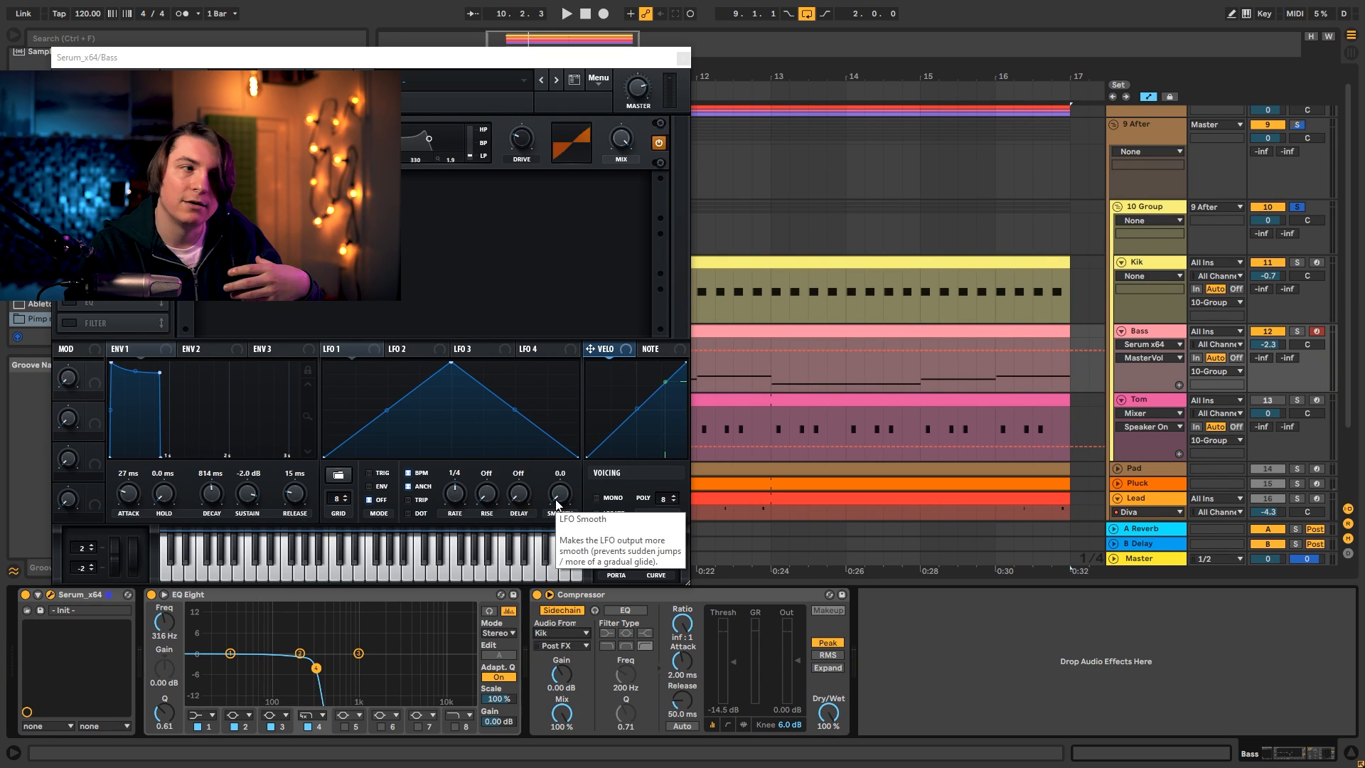
{"action": "left_click", "coordinate": [682, 58]}
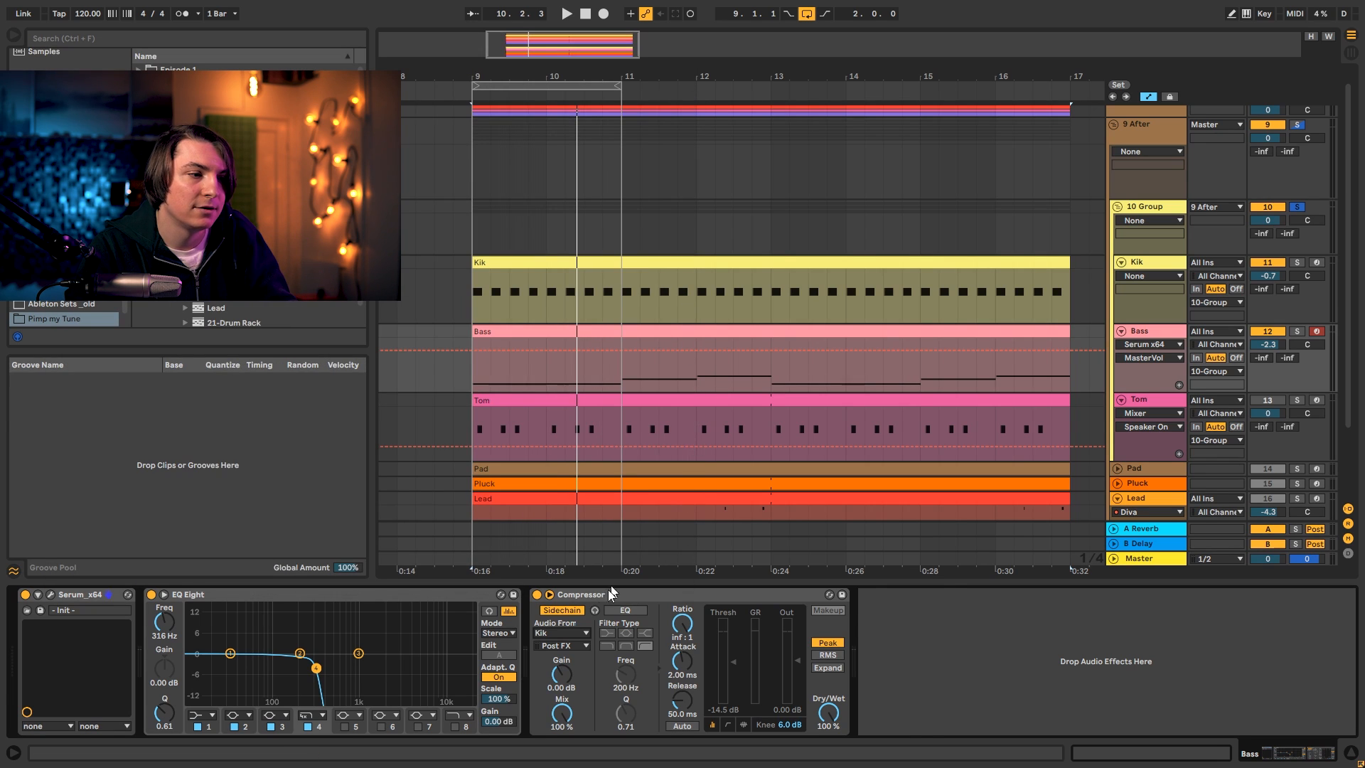
Lower the Bass Compressor's threshold to -21.3 dB and raise the Bass track volume to 0.1 dB during playback.
{"action": "left_click", "coordinate": [743, 724]}
{"action": "left_click", "coordinate": [842, 724]}
{"action": "left_click", "coordinate": [850, 725]}
{"action": "key", "text": "space"}
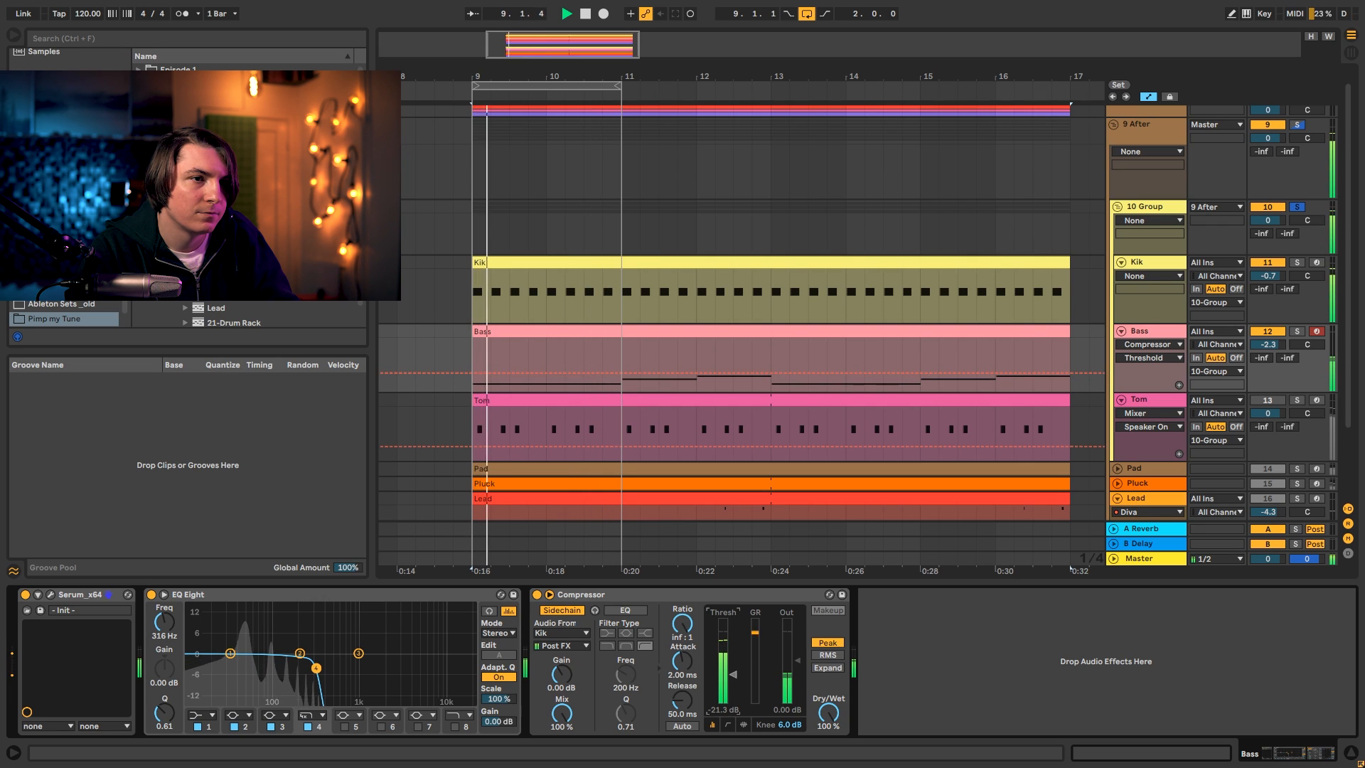
{"action": "left_click_drag", "start_coordinate": [1267, 344], "coordinate": [1267, 328]}
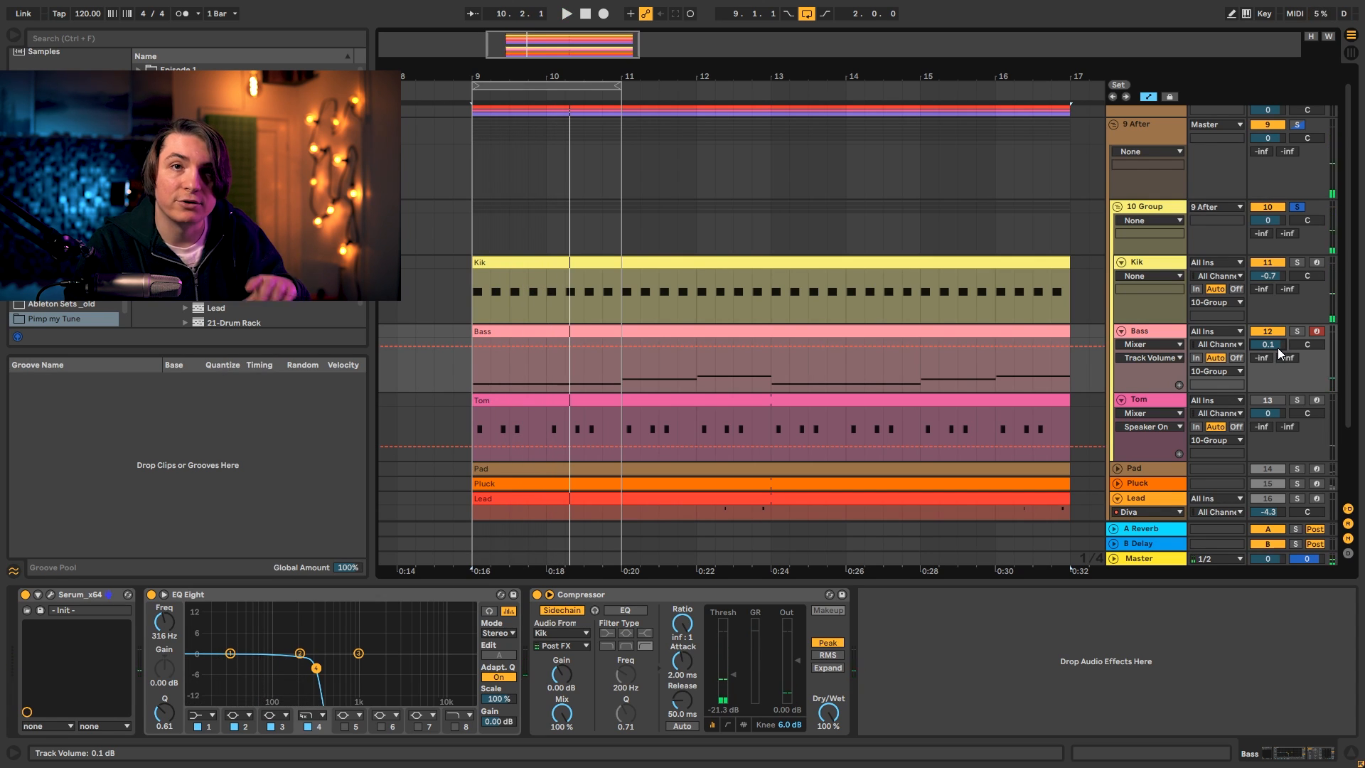
Extend the loop to eight bars from bar 9 to 17, and play the Tom track in solo with its devices shown.
{"action": "left_click", "coordinate": [1159, 409]}
{"action": "left_click_drag", "start_coordinate": [618, 85], "coordinate": [1067, 101]}
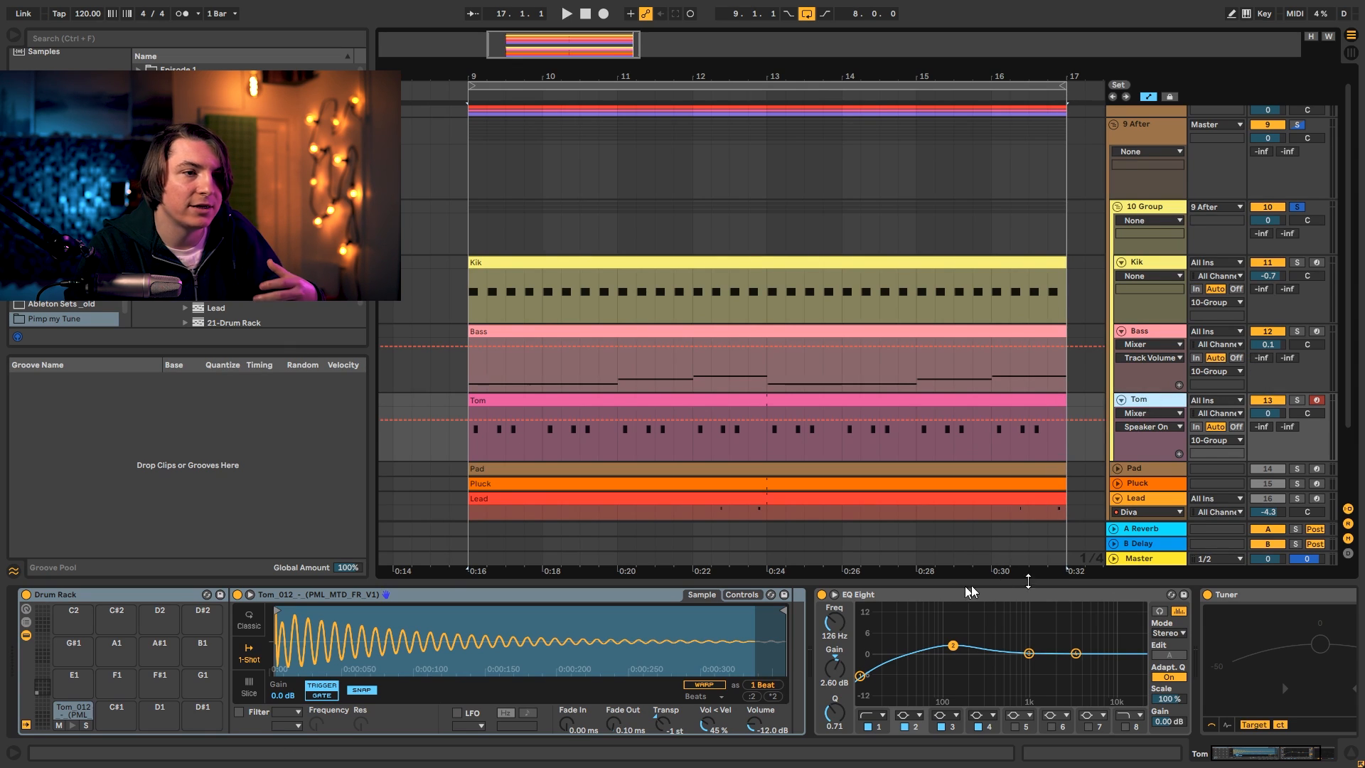
{"action": "left_click_drag", "start_coordinate": [1267, 753], "coordinate": [1284, 754]}
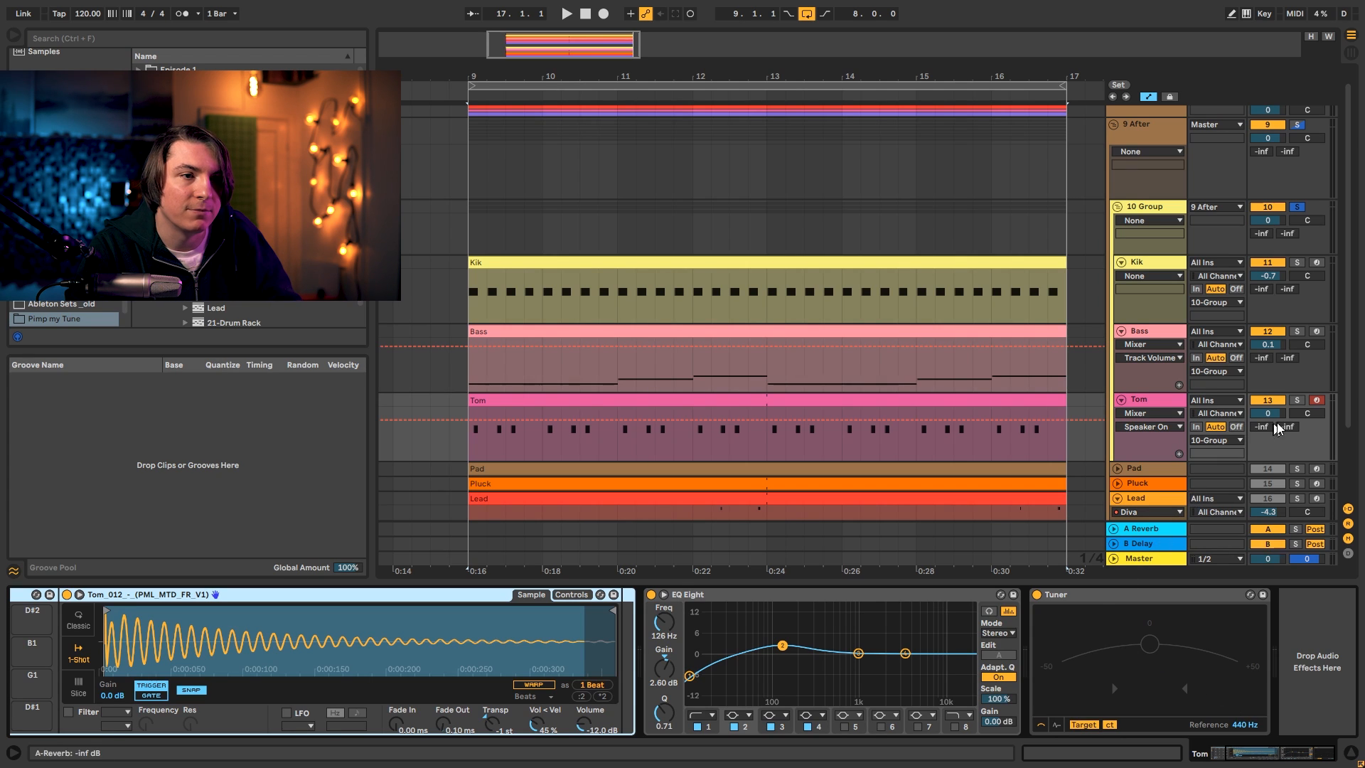
{"action": "left_click", "coordinate": [1295, 400]}
{"action": "key", "text": "space"}
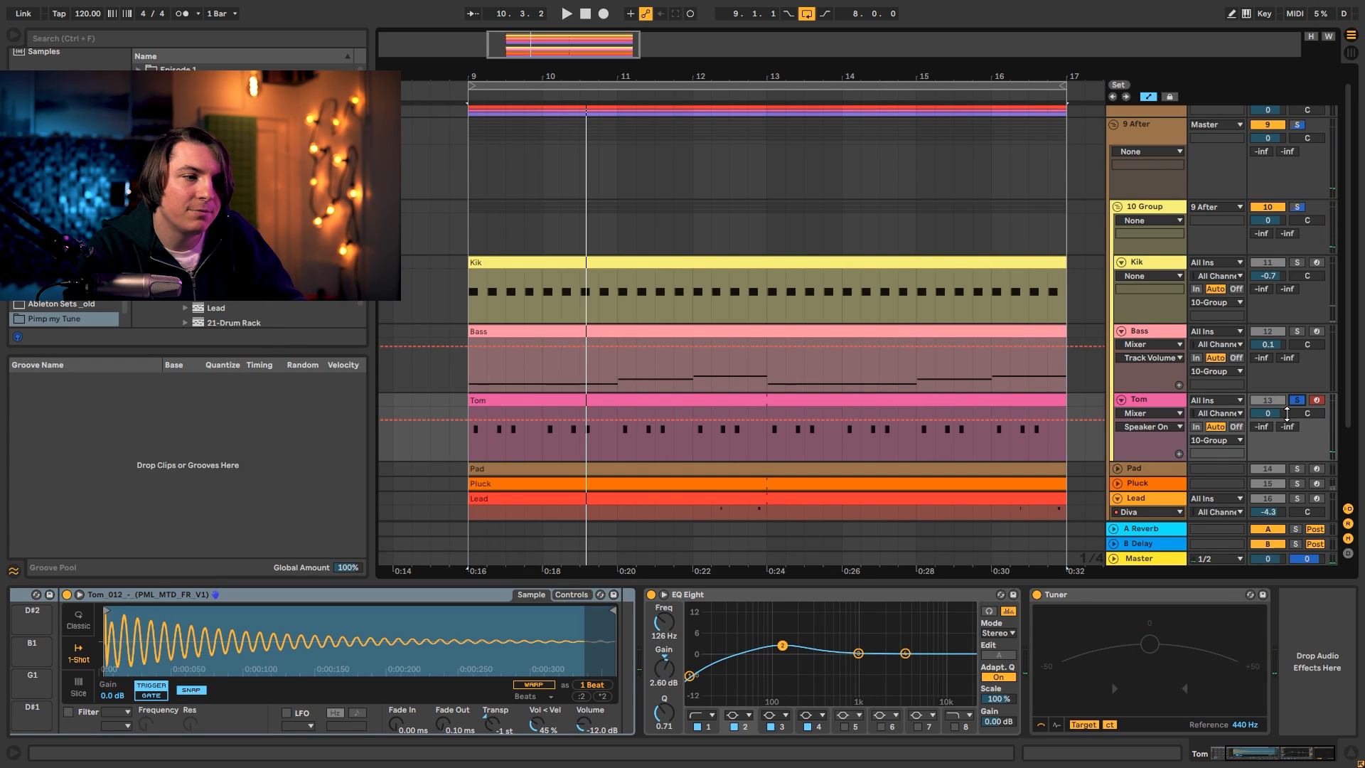
{"action": "key", "text": "space"}
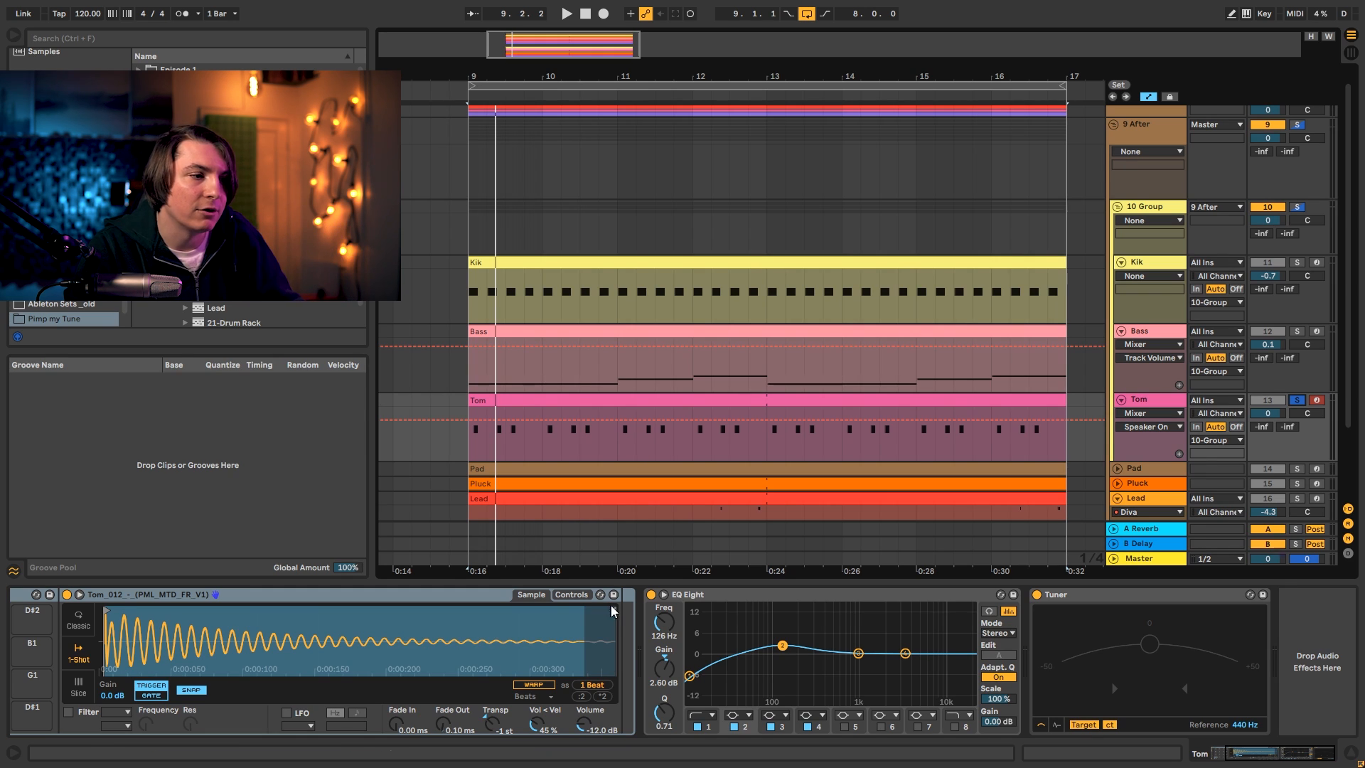
Shorten the Tom sample by moving its end point to about 200 ms, and set Fade Out to 59.3 ms.
{"action": "left_click_drag", "start_coordinate": [613, 617], "coordinate": [431, 622]}
{"action": "key", "text": "space"}
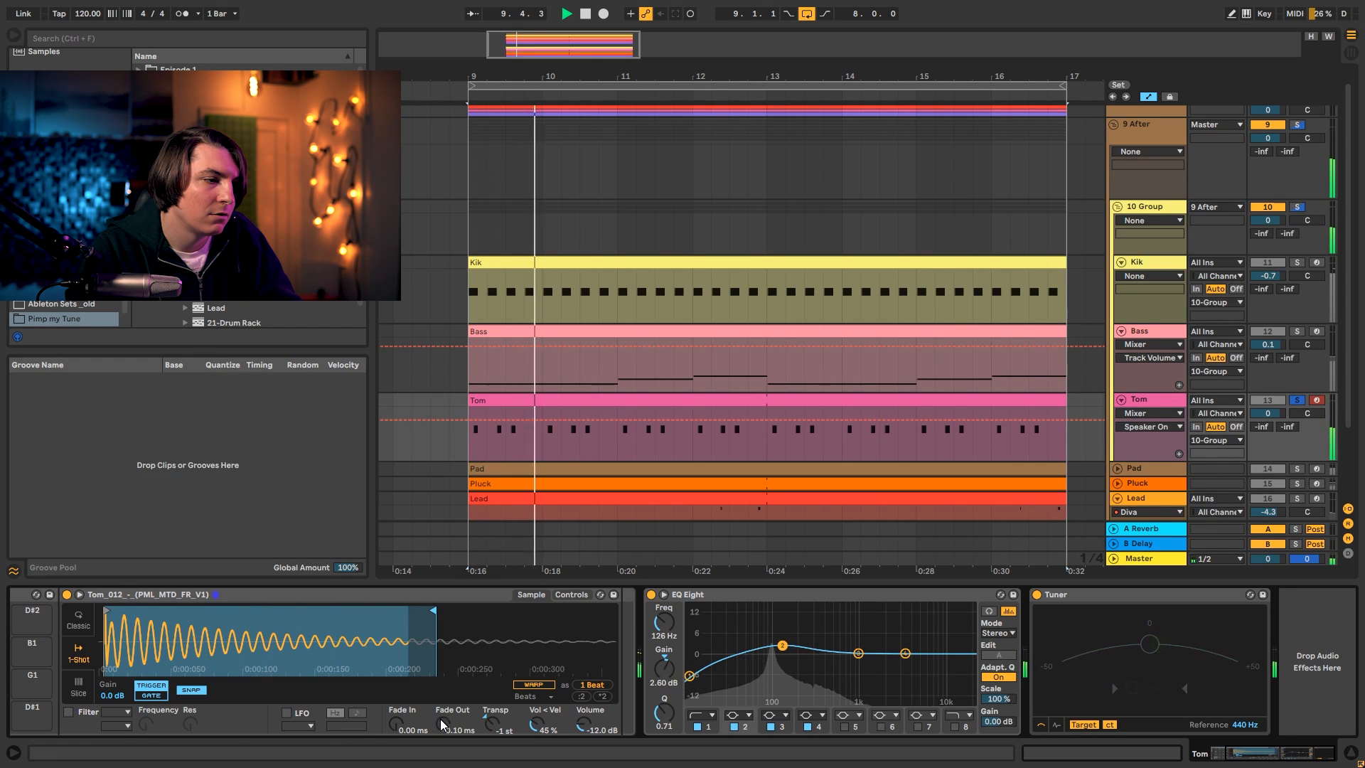
{"action": "left_click_drag", "start_coordinate": [442, 724], "coordinate": [444, 700]}
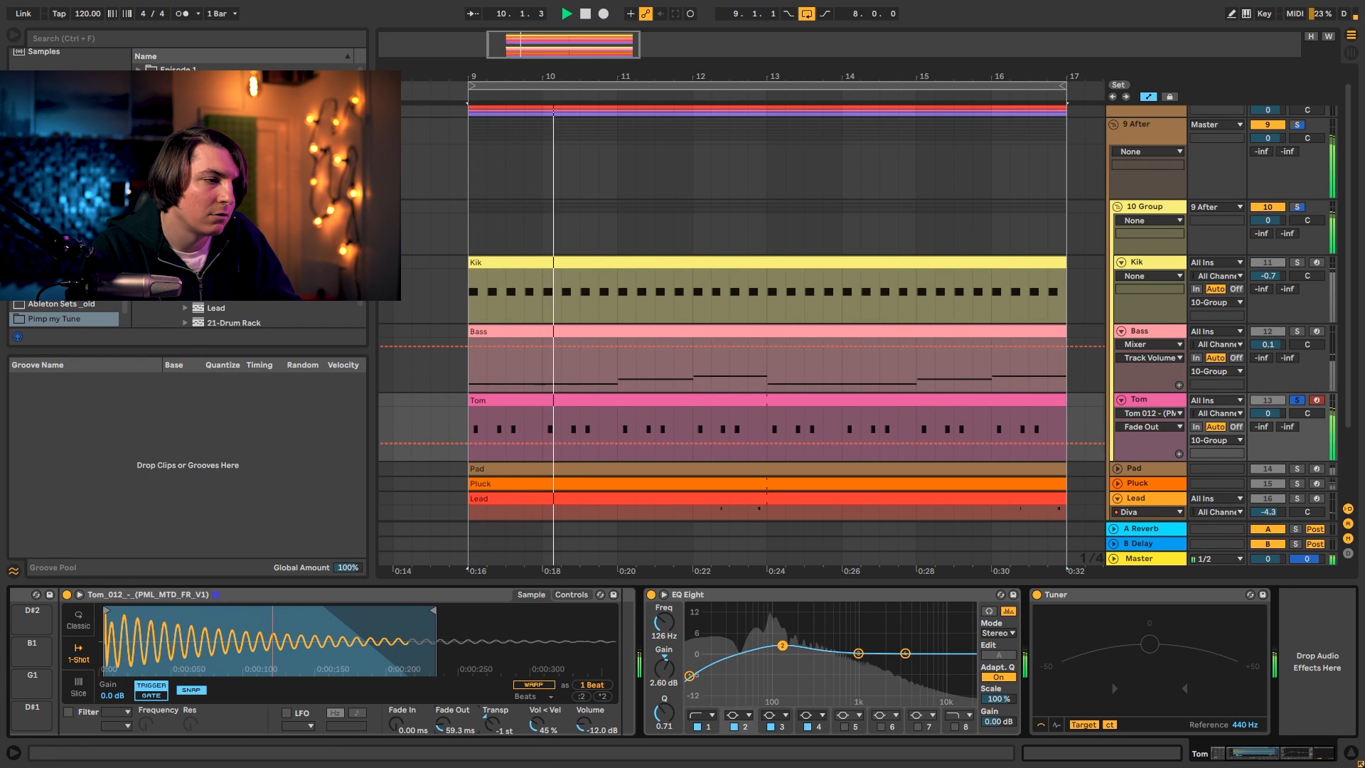
Change band 1 of the Tom's EQ Eight to a low cut at 82.5 Hz with Q 0.56.
{"action": "left_click", "coordinate": [712, 716]}
{"action": "left_click", "coordinate": [693, 679]}
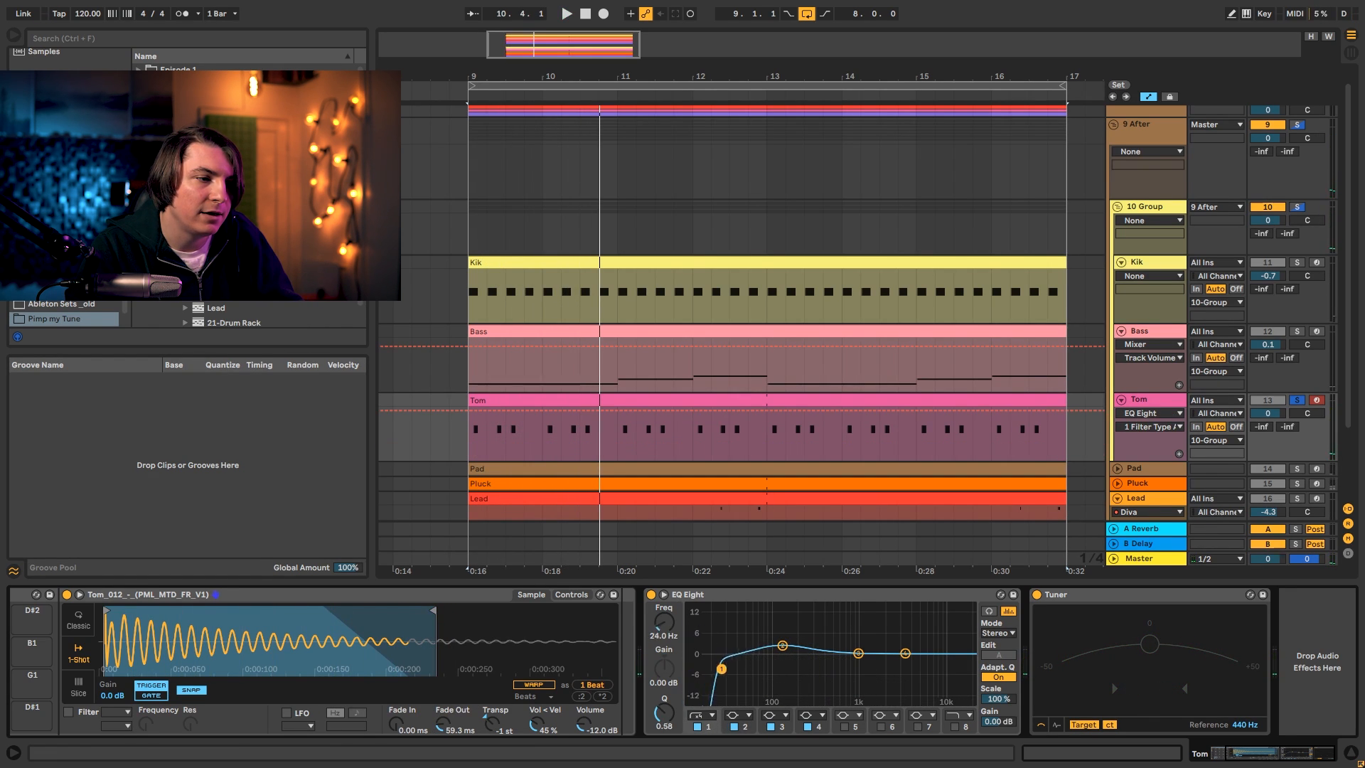
{"action": "key", "text": "space"}
{"action": "left_click_drag", "start_coordinate": [756, 671], "coordinate": [767, 670]}
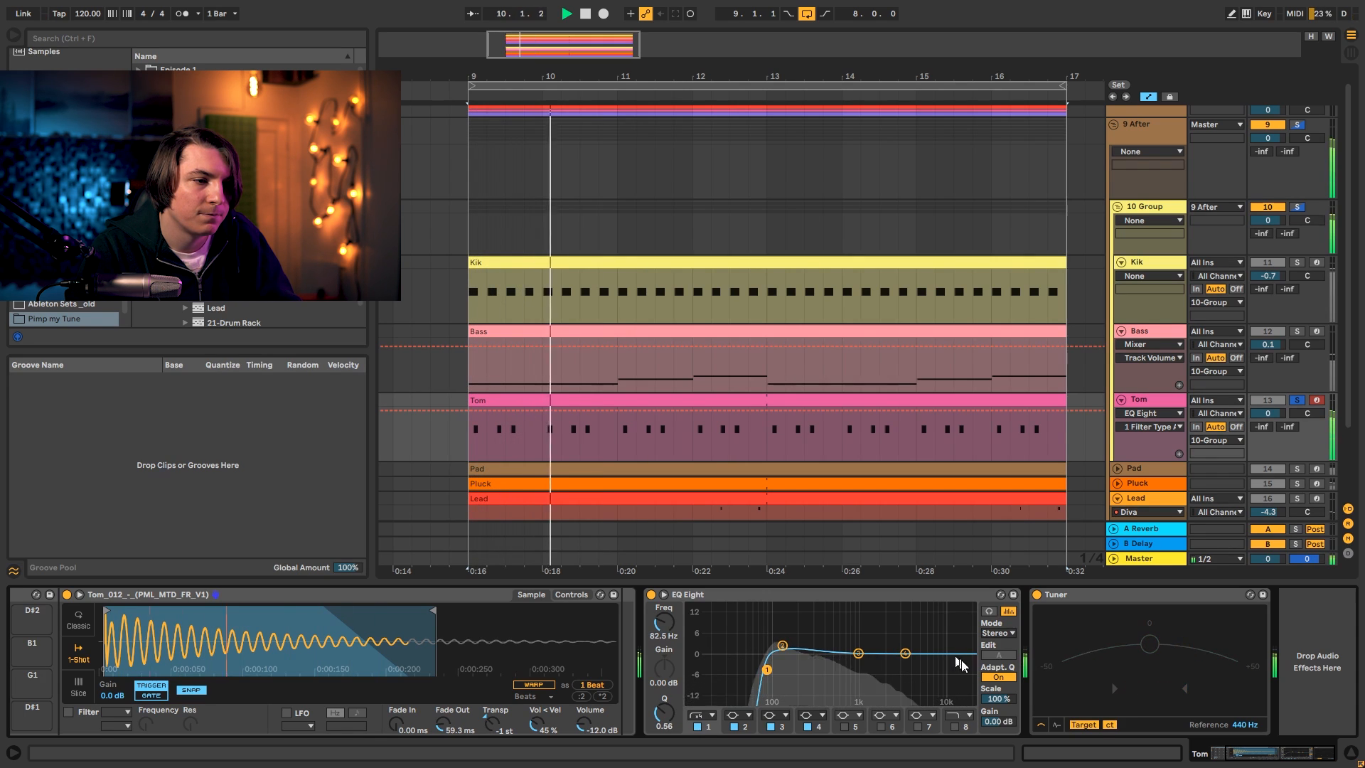
Enable band 8 as a high cut near 2.5 kHz, shift band 2 to about 250 Hz, and set band 1 to 84.3 Hz with Q 0.61.
{"action": "left_click", "coordinate": [955, 726]}
{"action": "left_click_drag", "start_coordinate": [964, 665], "coordinate": [804, 648]}
{"action": "key", "text": "space"}
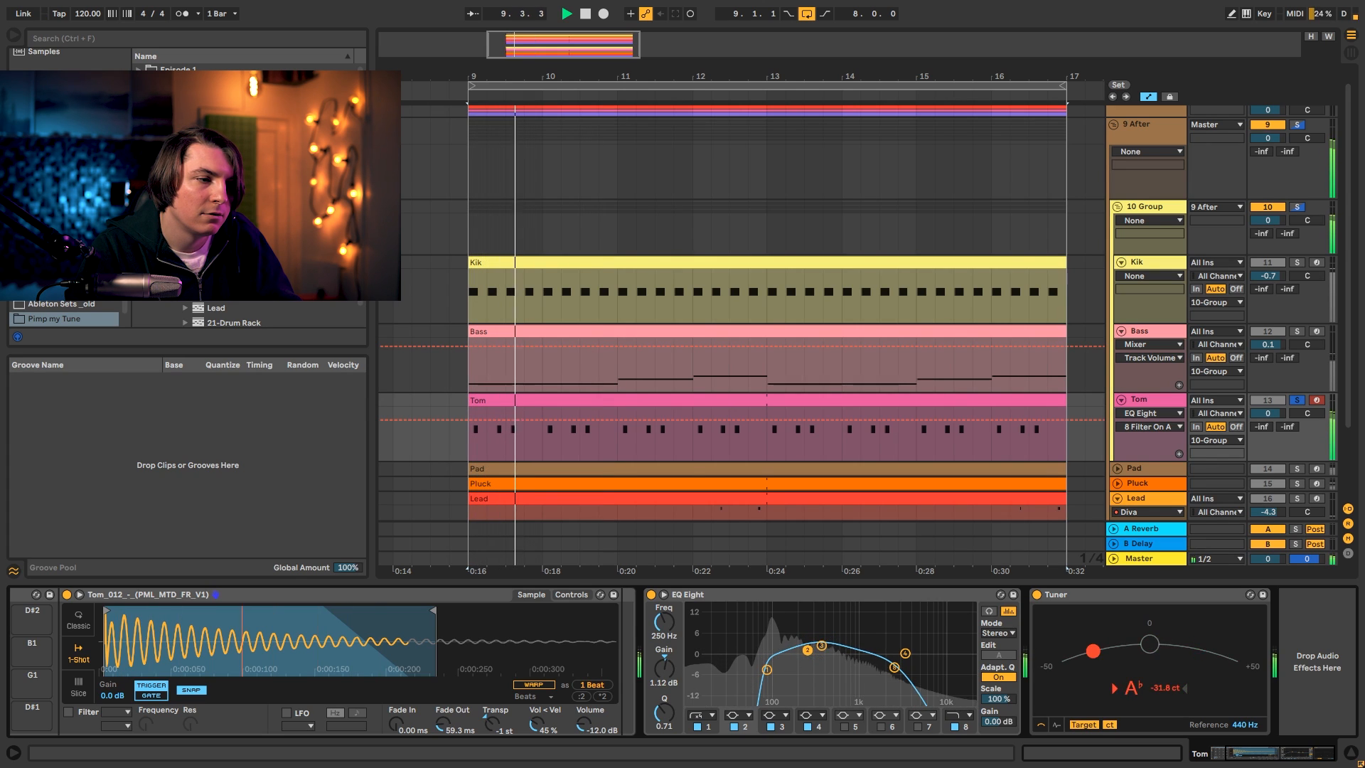
{"action": "left_click", "coordinate": [766, 669]}
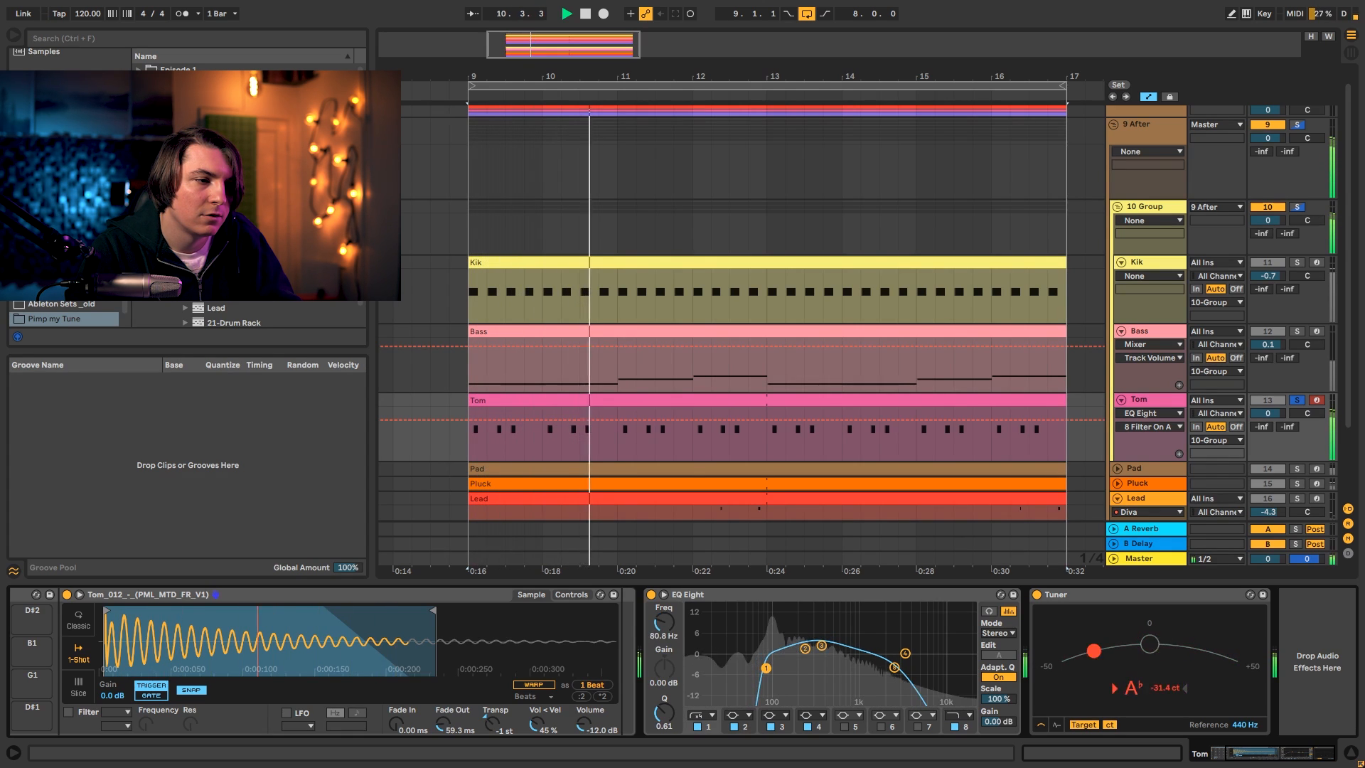
{"action": "left_click_drag", "start_coordinate": [767, 668], "coordinate": [768, 668]}
{"action": "key", "text": "space"}
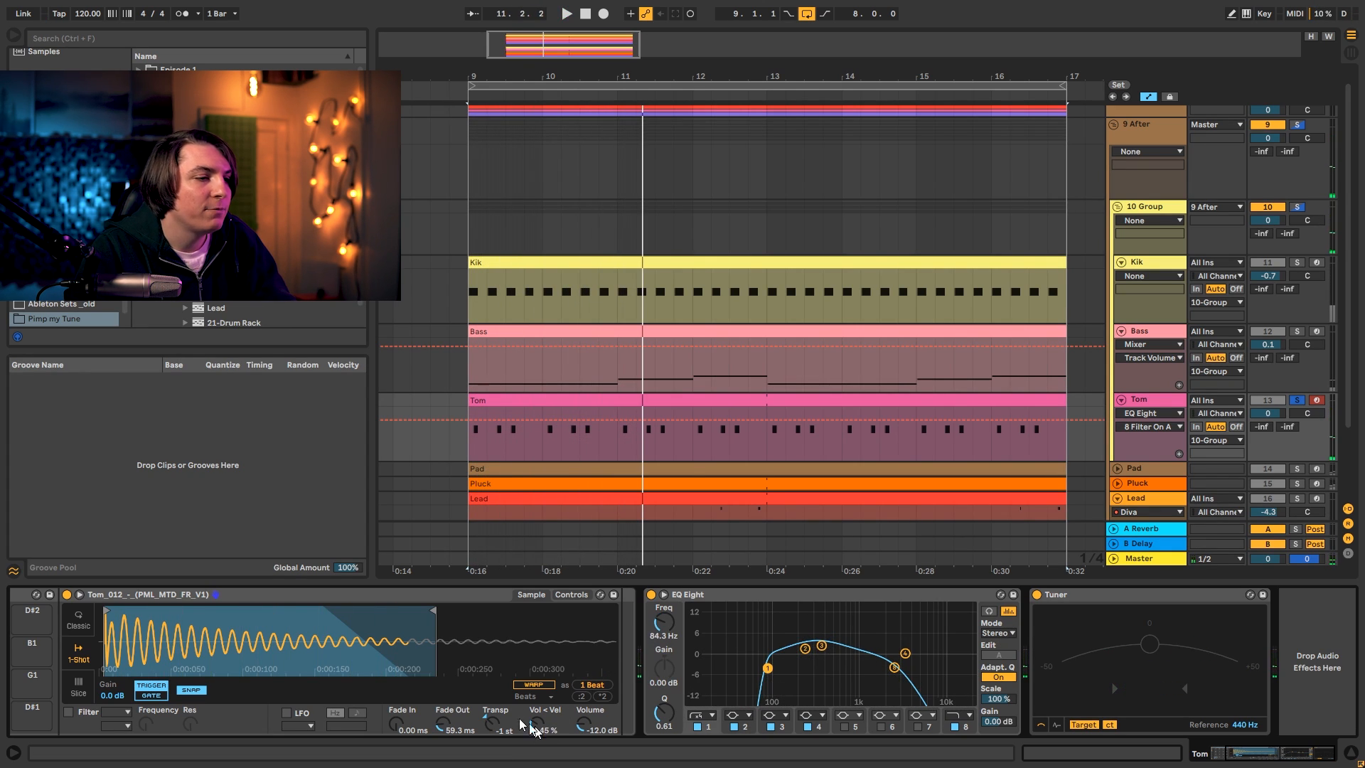
Set the Tom sample's detune to -13 ct while playing the track against the Tuner.
{"action": "left_click", "coordinate": [566, 594]}
{"action": "key", "text": "space"}
{"action": "left_click", "coordinate": [540, 696]}
{"action": "left_click_drag", "start_coordinate": [541, 698], "coordinate": [540, 703]}
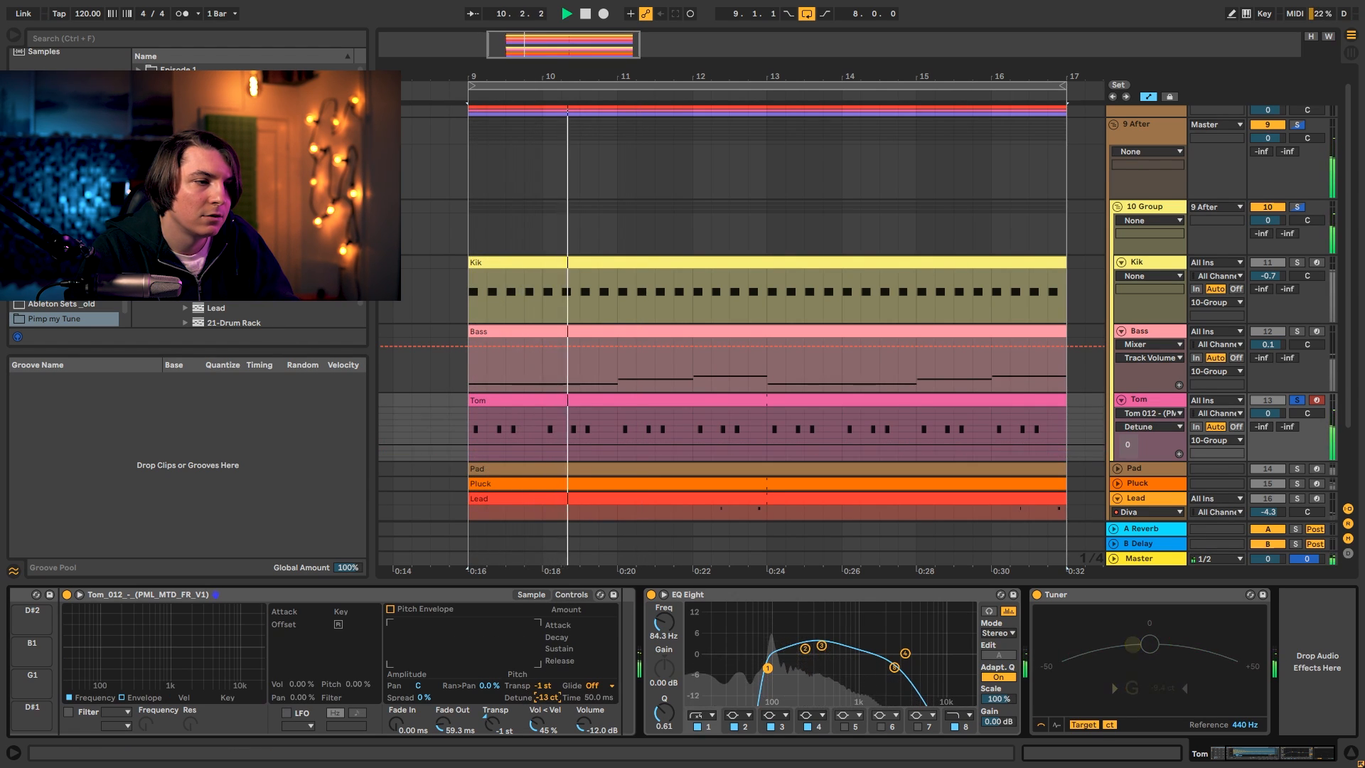
{"action": "key", "text": "space"}
{"action": "left_click", "coordinate": [531, 594]}
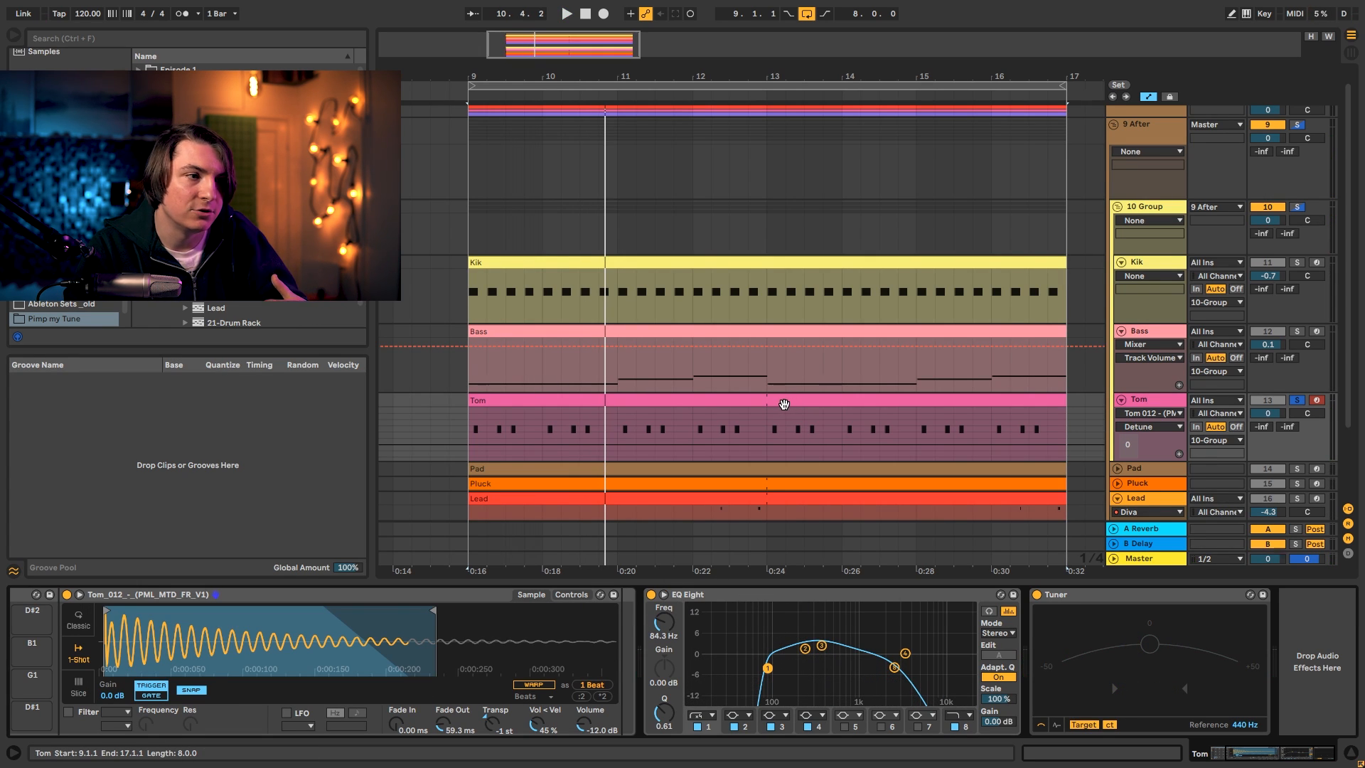
Copy the Tom sample in the Drum Rack onto pad C#1 and select the copy.
{"action": "double_click", "coordinate": [784, 403]}
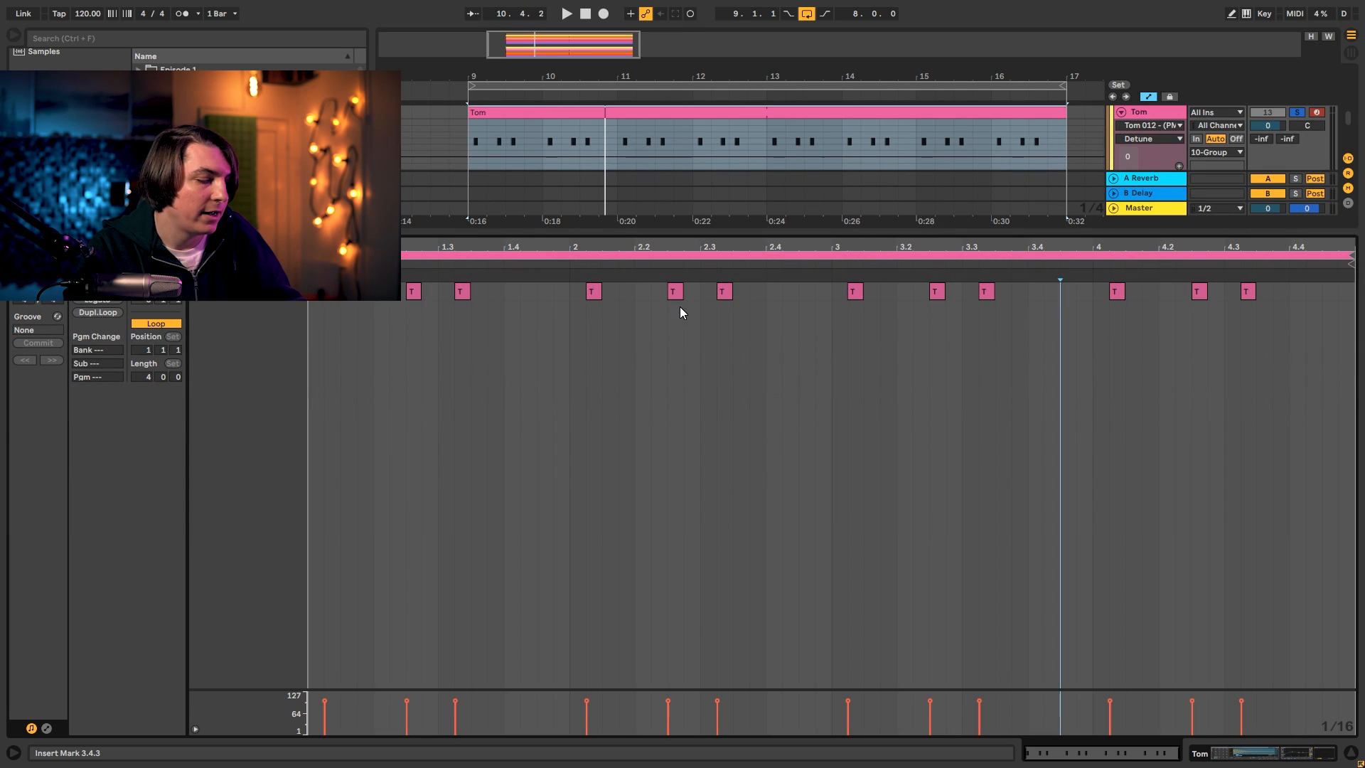
{"action": "key", "text": "shift+Tab"}
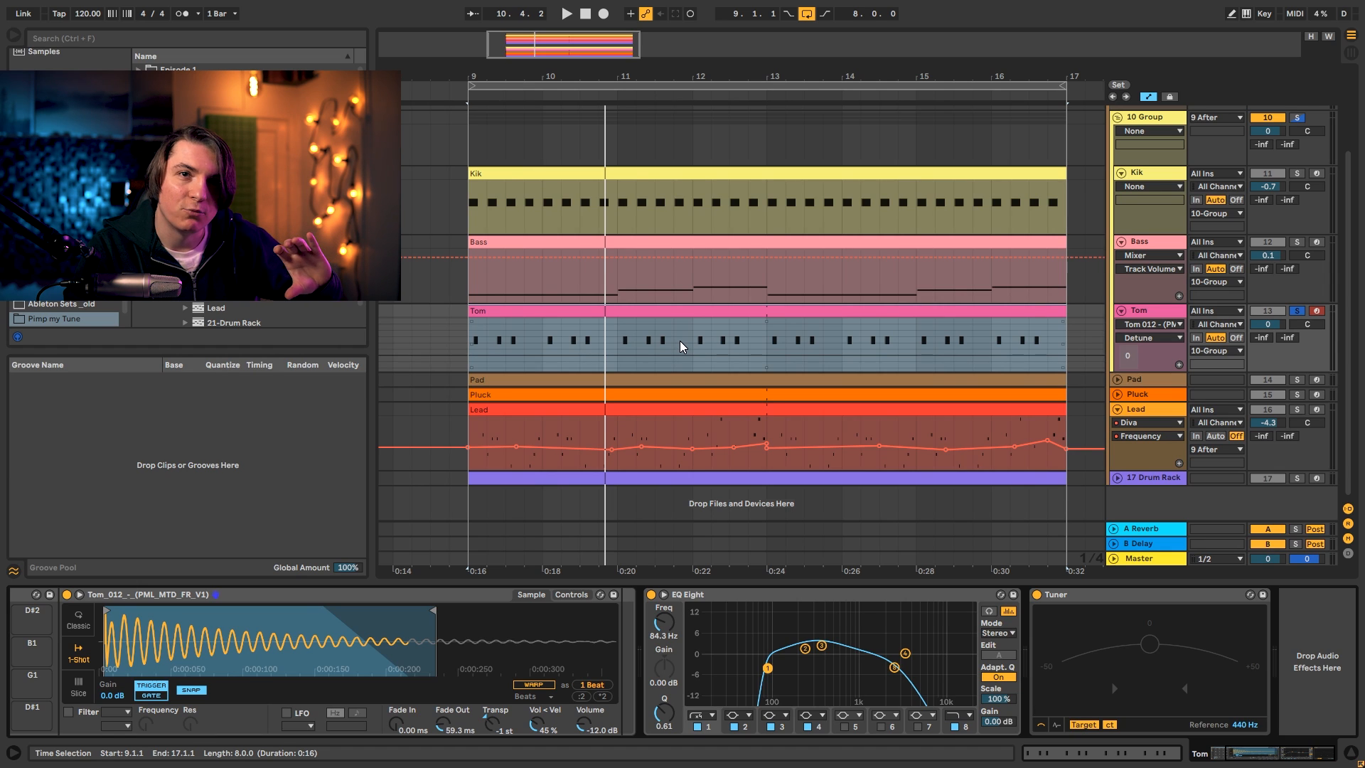
{"action": "left_click_drag", "start_coordinate": [1258, 757], "coordinate": [1236, 760]}
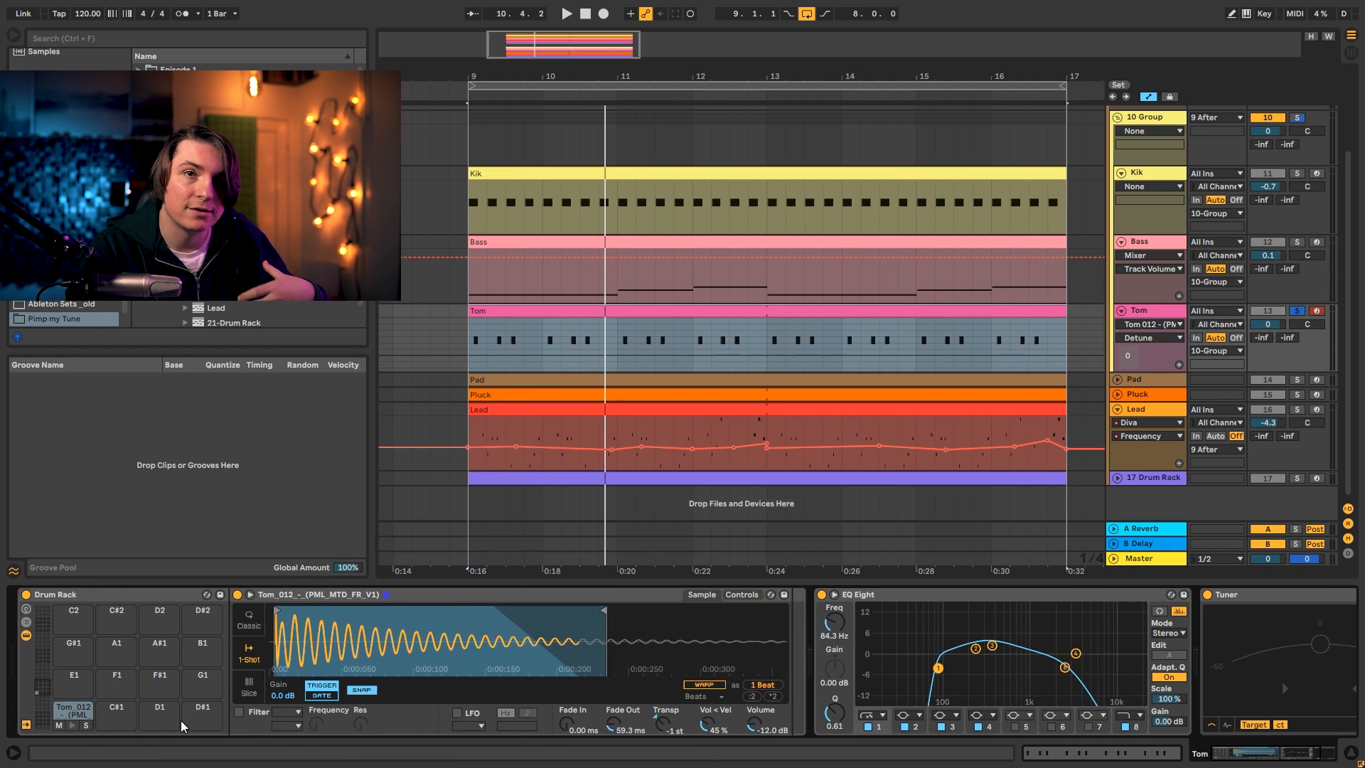
{"action": "left_click_drag", "start_coordinate": [80, 712], "coordinate": [121, 719]}
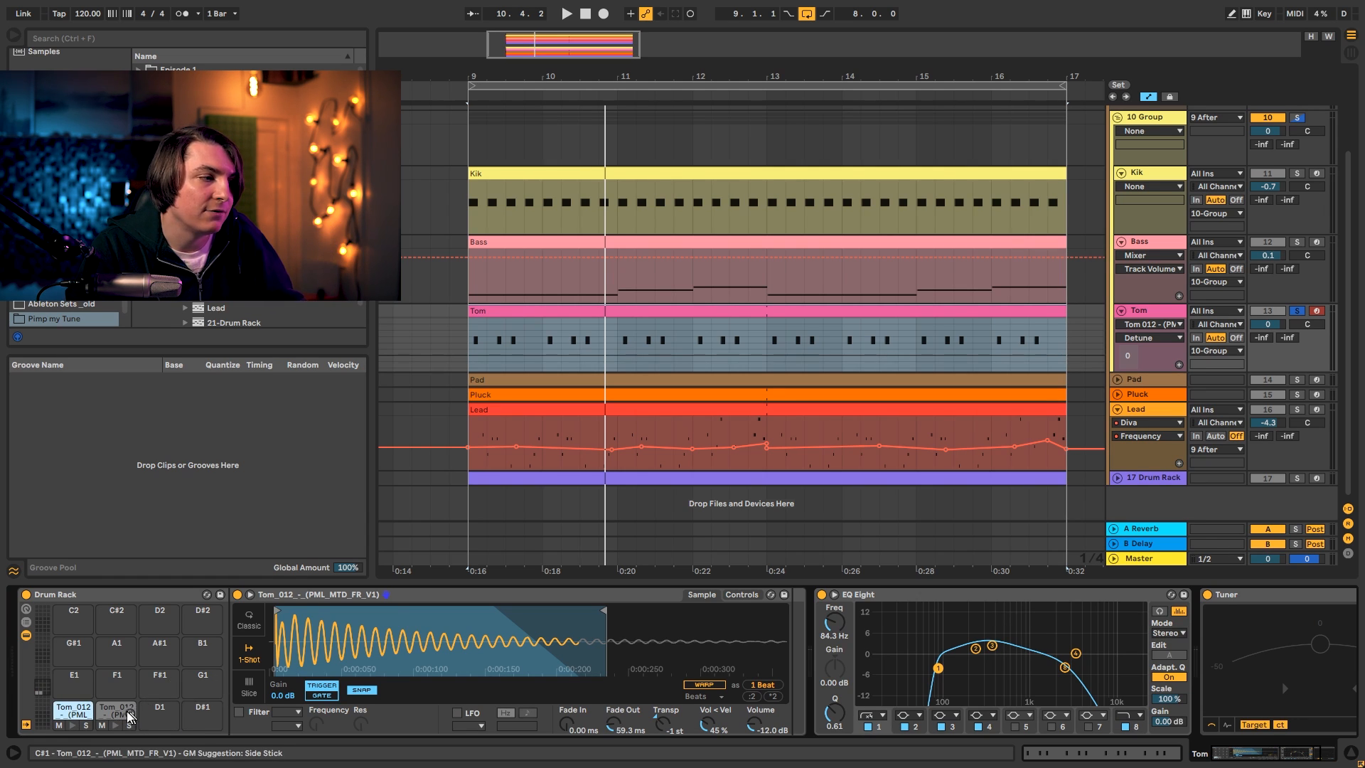
{"action": "left_click", "coordinate": [105, 712]}
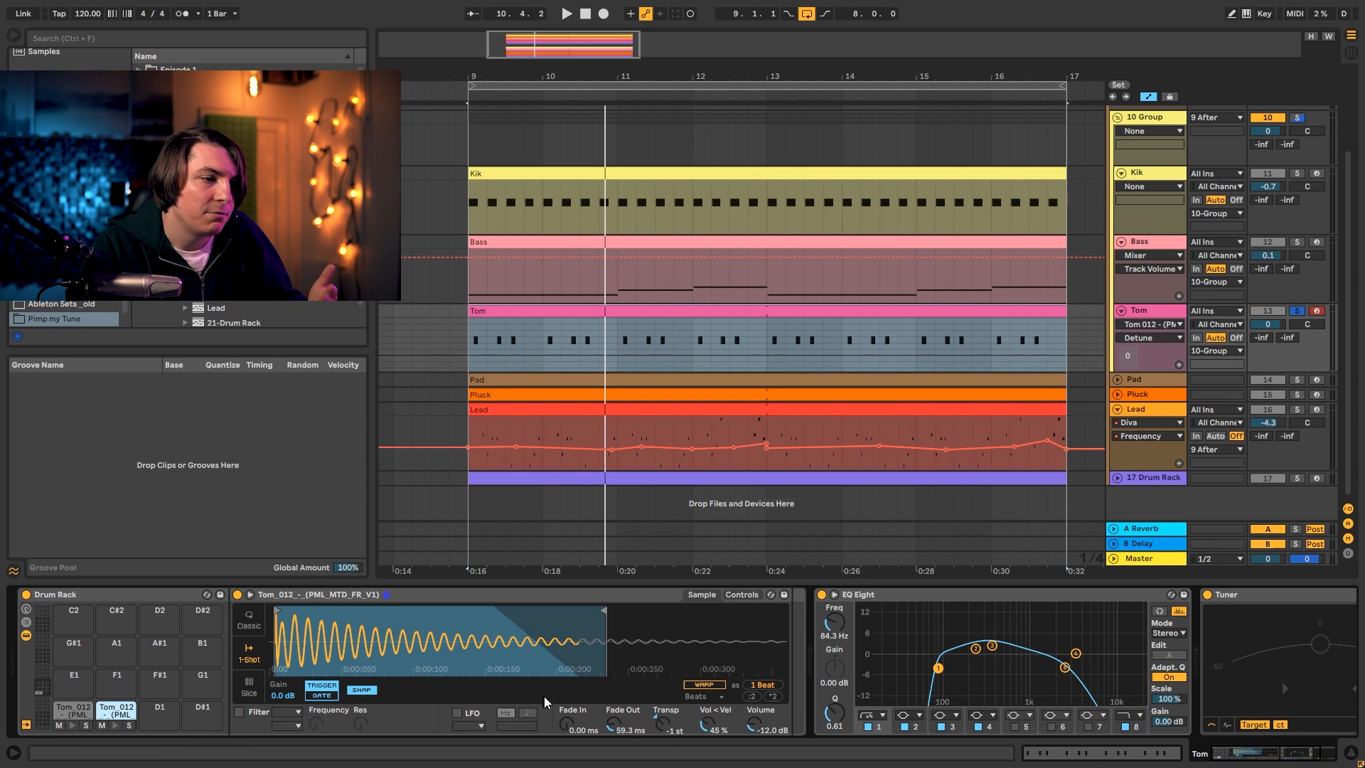
Transpose the C#1 Tom copy to +6 st, audition it, and raise the EQ Eight's band 1 to 102 Hz.
{"action": "left_click_drag", "start_coordinate": [655, 724], "coordinate": [655, 700]}
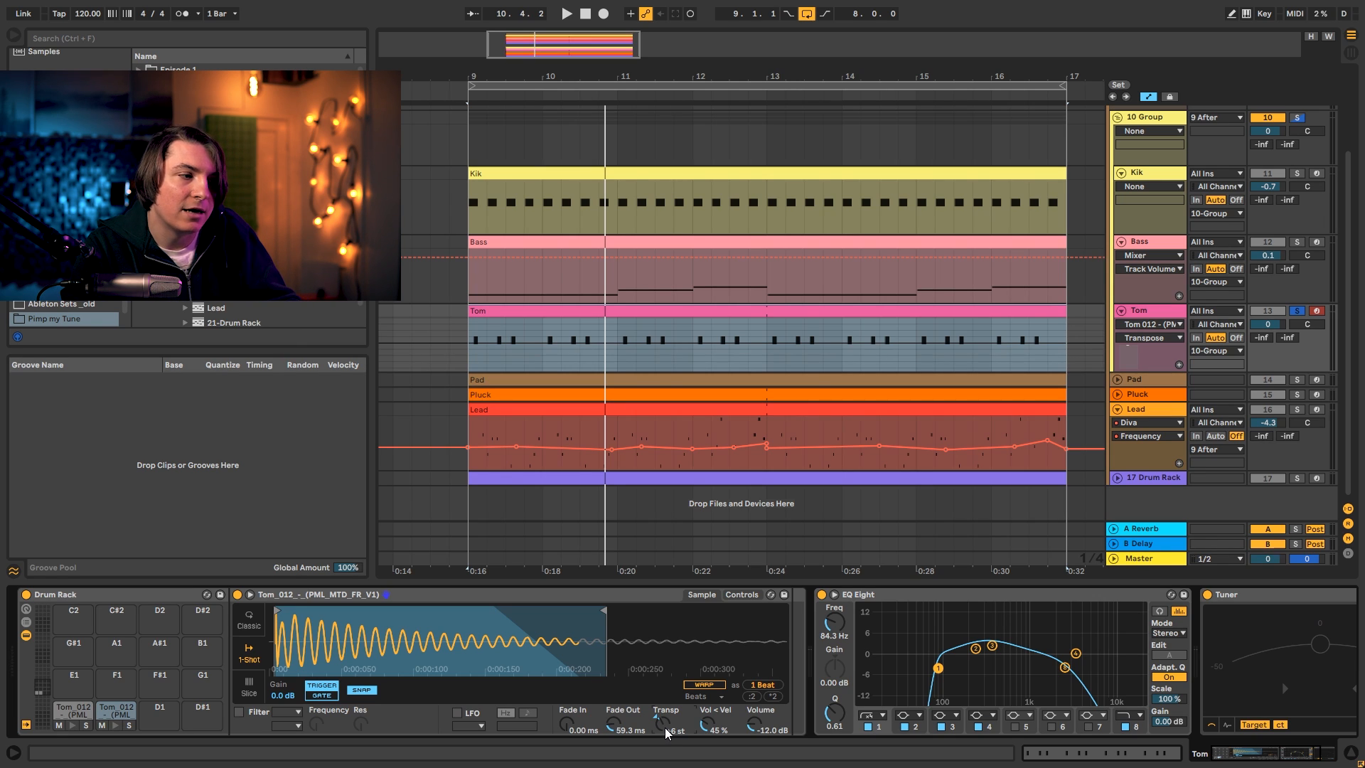
{"action": "left_click", "coordinate": [113, 726]}
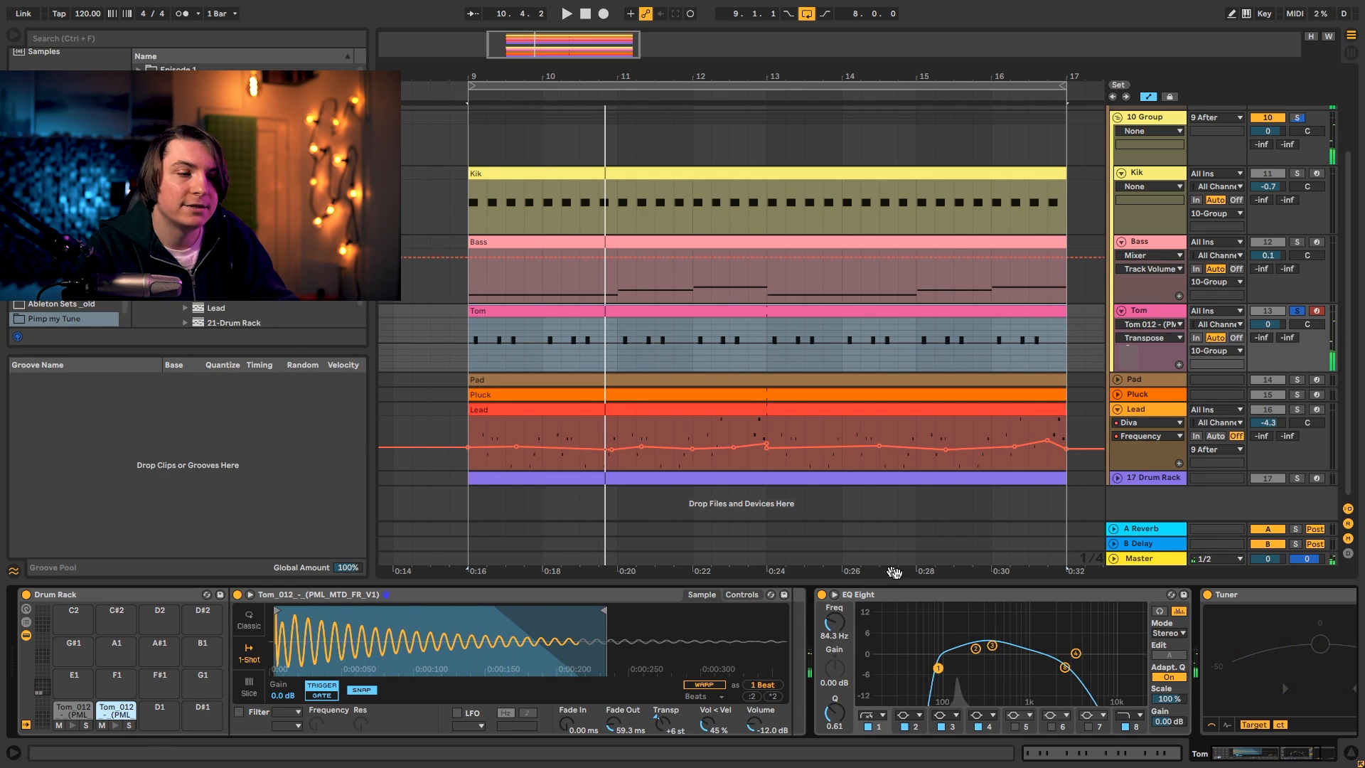
{"action": "left_click_drag", "start_coordinate": [938, 668], "coordinate": [945, 668]}
In the Tom clip, copy the note at 1.3.2 to C#1 at 1.3.3 and play the pattern.
{"action": "double_click", "coordinate": [801, 327]}
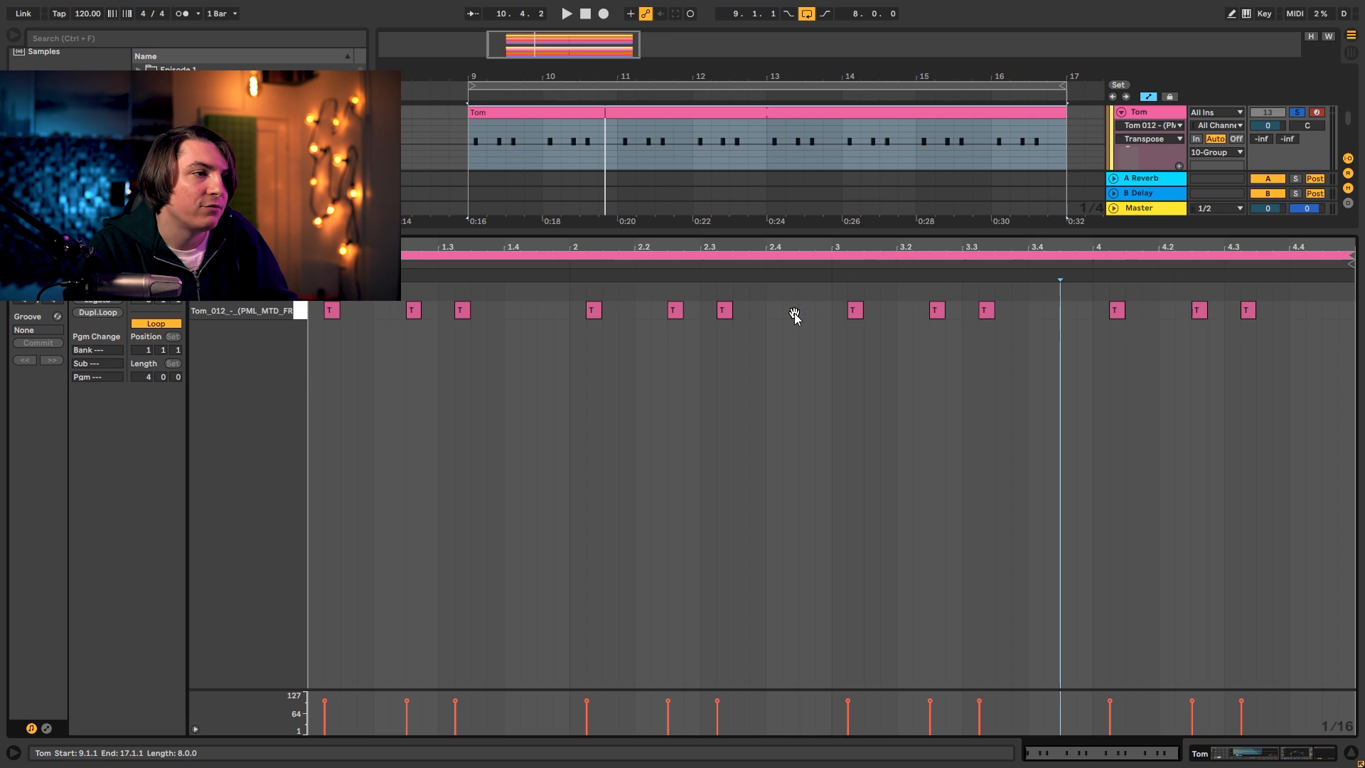
{"action": "left_click", "coordinate": [466, 310]}
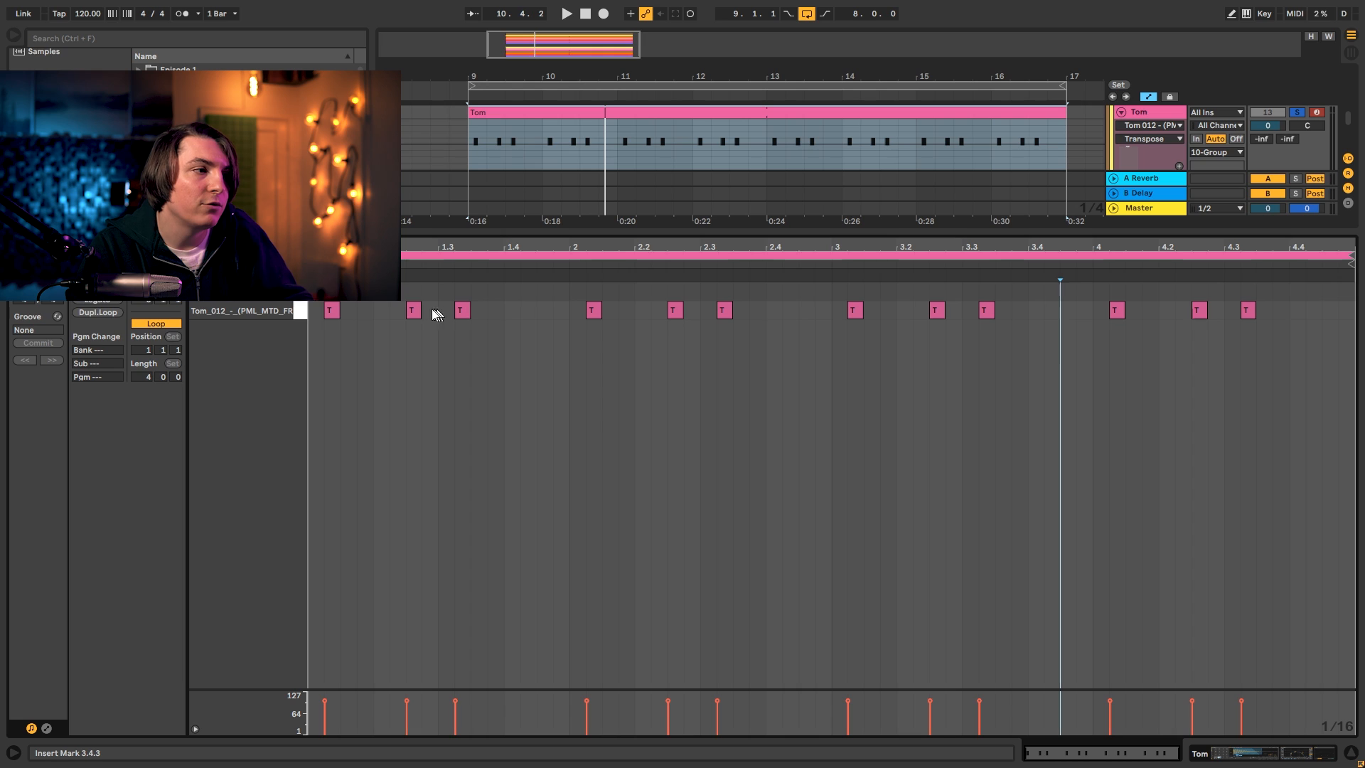
{"action": "left_click_drag", "start_coordinate": [381, 325], "coordinate": [501, 317]}
{"action": "left_click_drag", "start_coordinate": [653, 324], "coordinate": [735, 295]}
{"action": "left_click_drag", "start_coordinate": [900, 317], "coordinate": [999, 296]}
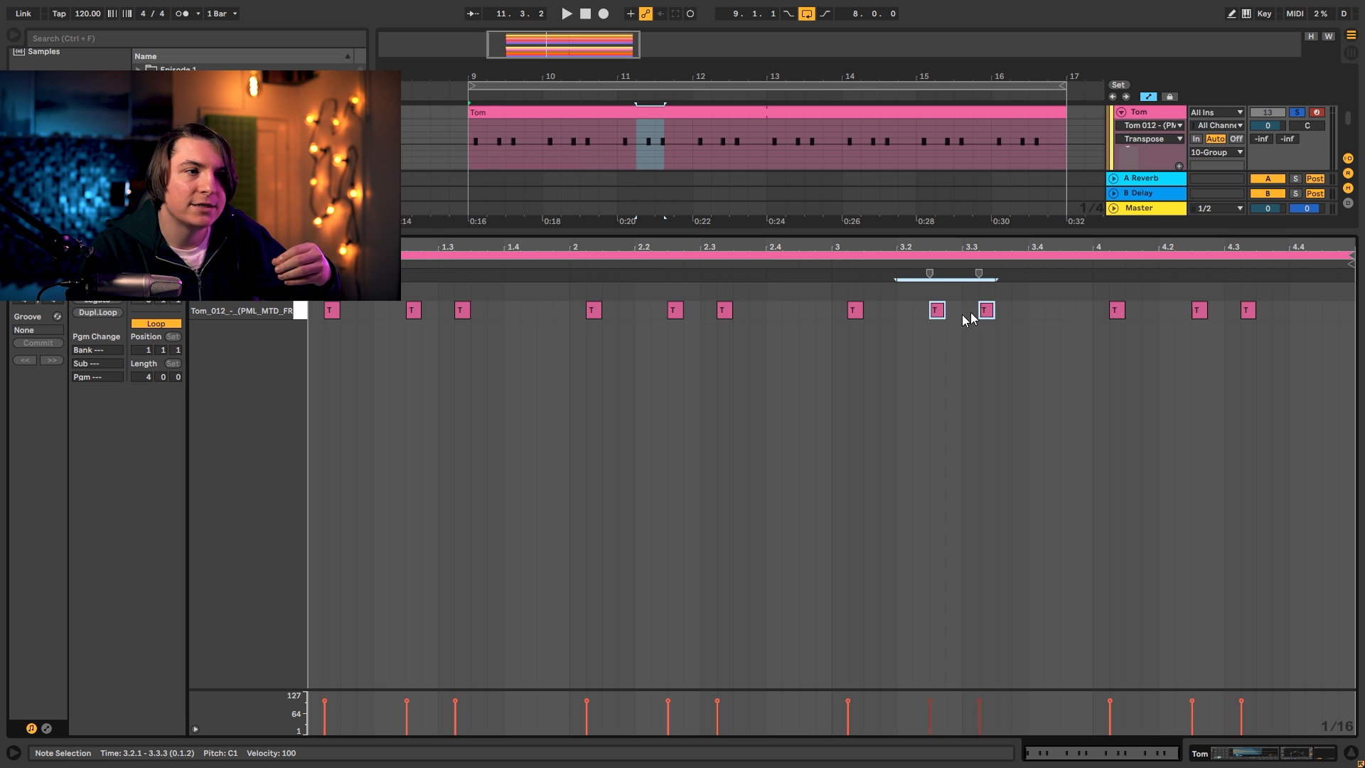
{"action": "left_click_drag", "start_coordinate": [462, 311], "coordinate": [482, 298]}
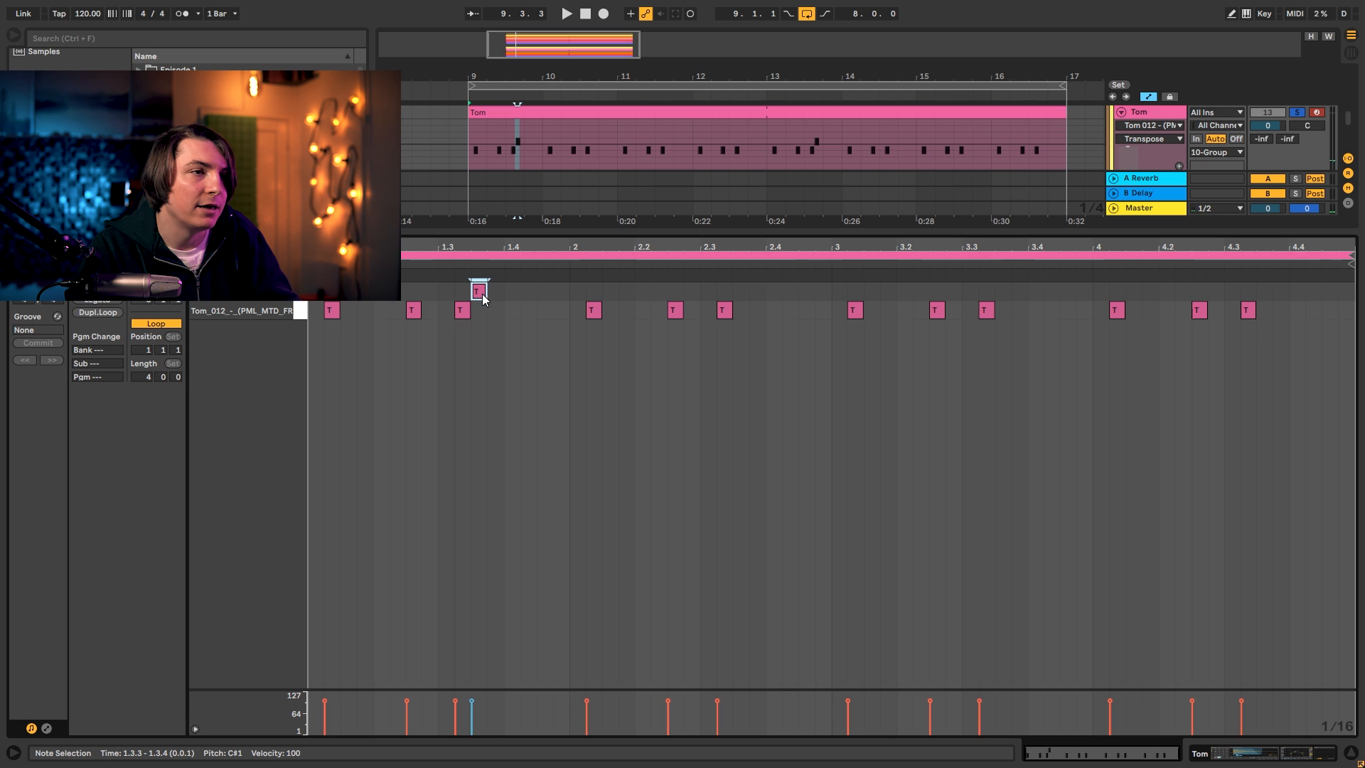
{"action": "key", "text": "space"}
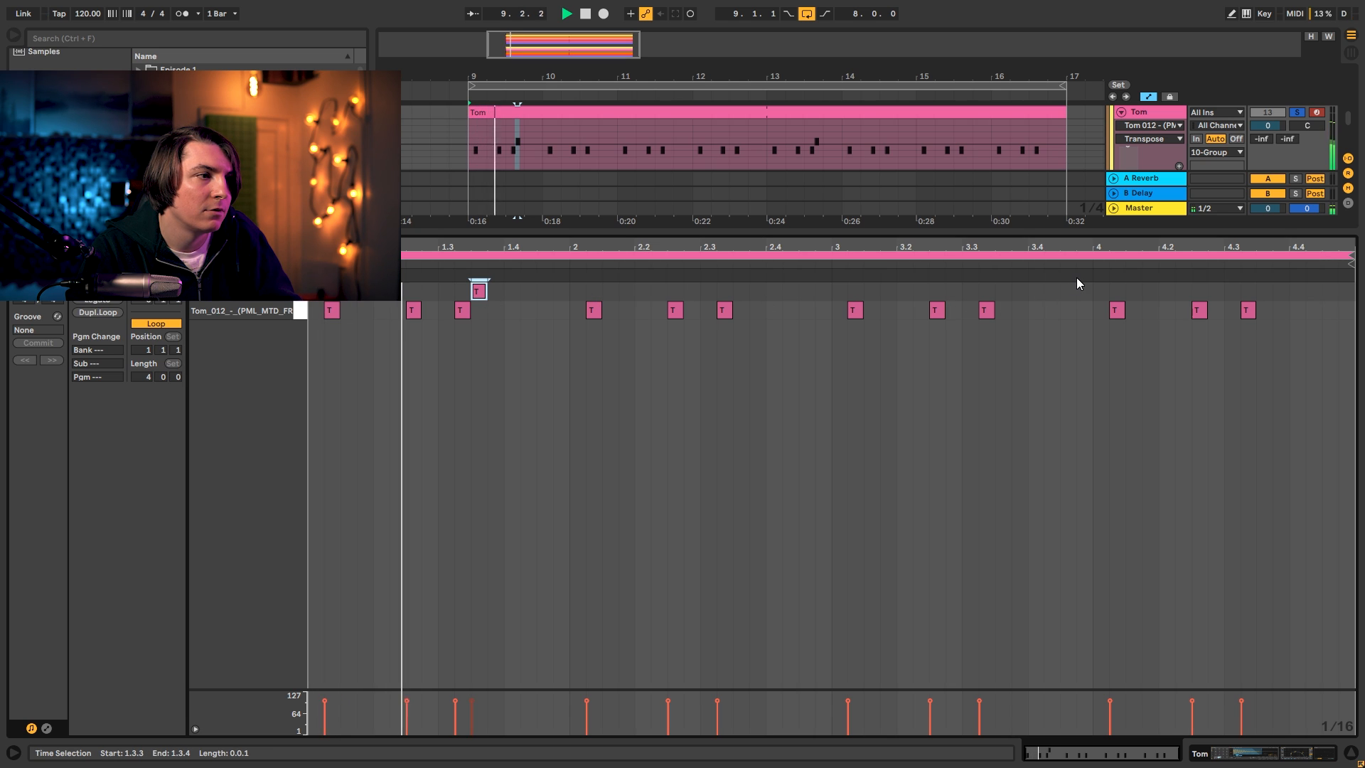
{"action": "key", "text": "space"}
{"action": "scroll", "coordinate": [1302, 154], "scroll_direction": "up", "scroll_amount": 3}
{"action": "scroll", "coordinate": [1302, 154], "scroll_direction": "down", "scroll_amount": 2}
Switch the solo from the Tom track to 10 Group and play the kick, bass and tom together.
{"action": "key", "text": "shift+Tab"}
{"action": "left_click", "coordinate": [1296, 311]}
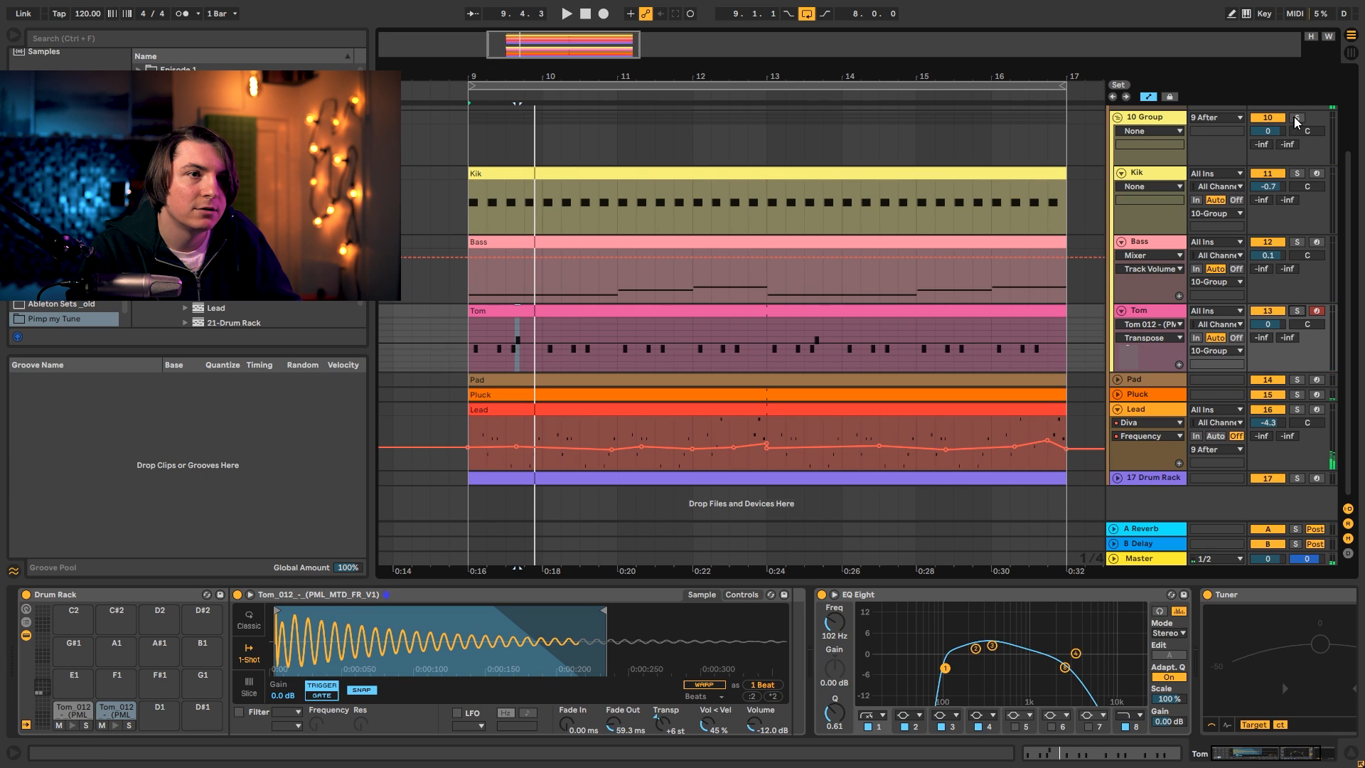
{"action": "key", "text": "space"}
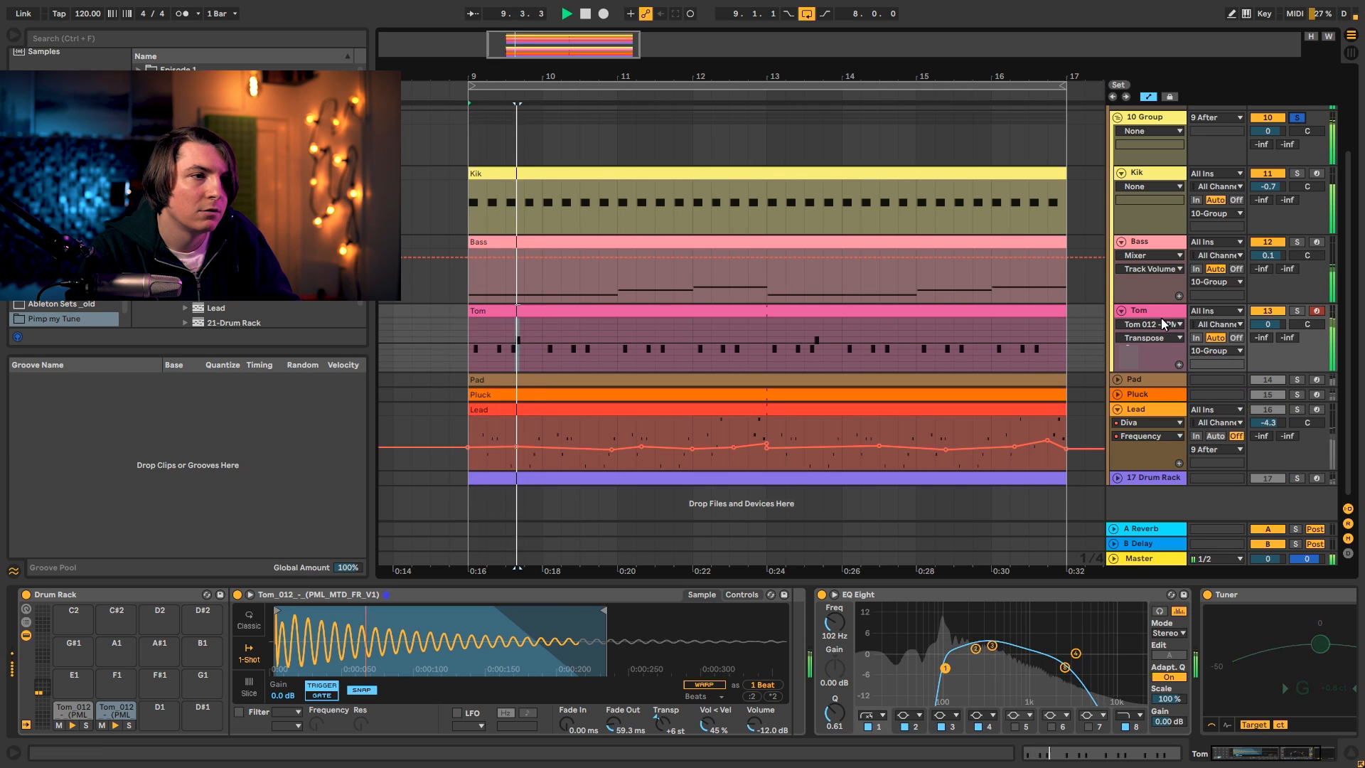
{"action": "key", "text": "space"}
Copy the Tom clip's last note of bar 2 to C#1 at 2.3.4 during playback.
{"action": "double_click", "coordinate": [699, 315]}
{"action": "key", "text": "space"}
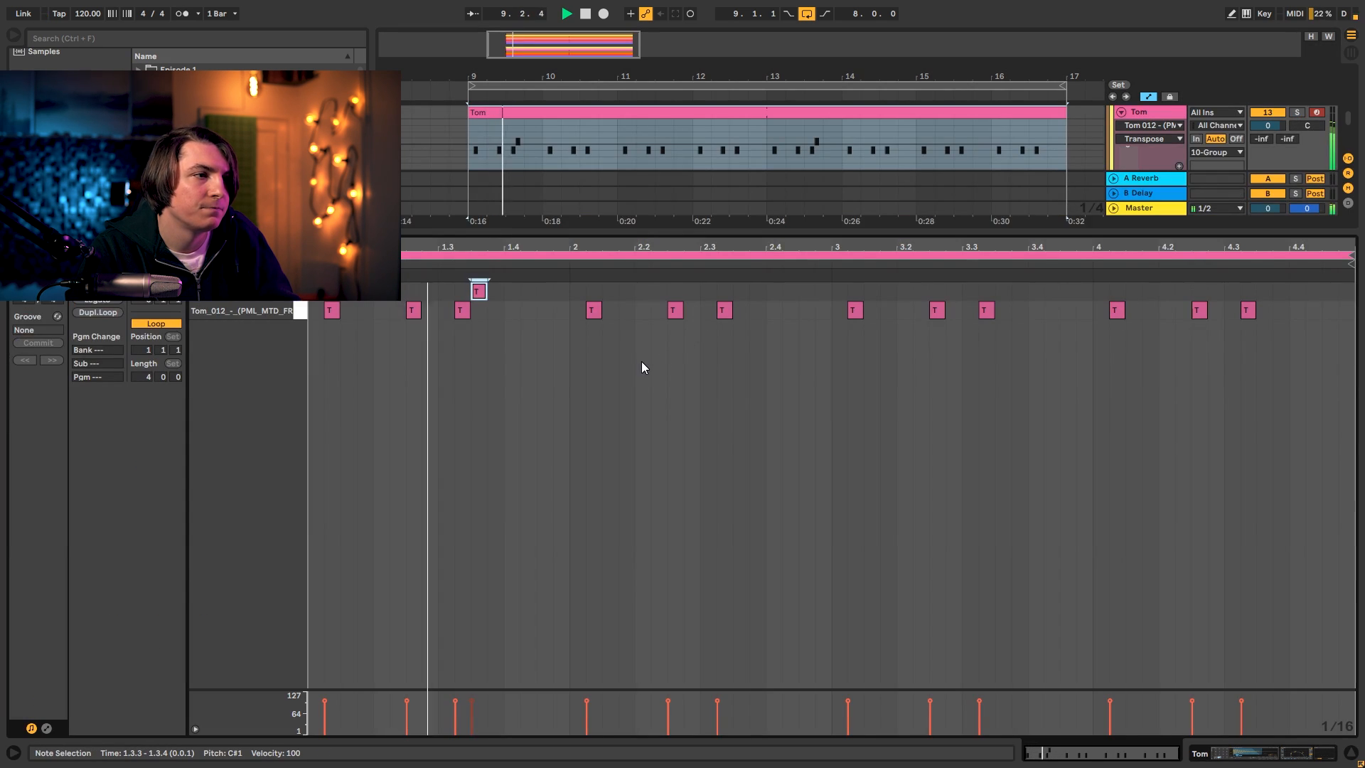
{"action": "left_click", "coordinate": [723, 310]}
{"action": "left_click_drag", "start_coordinate": [726, 313], "coordinate": [758, 300]}
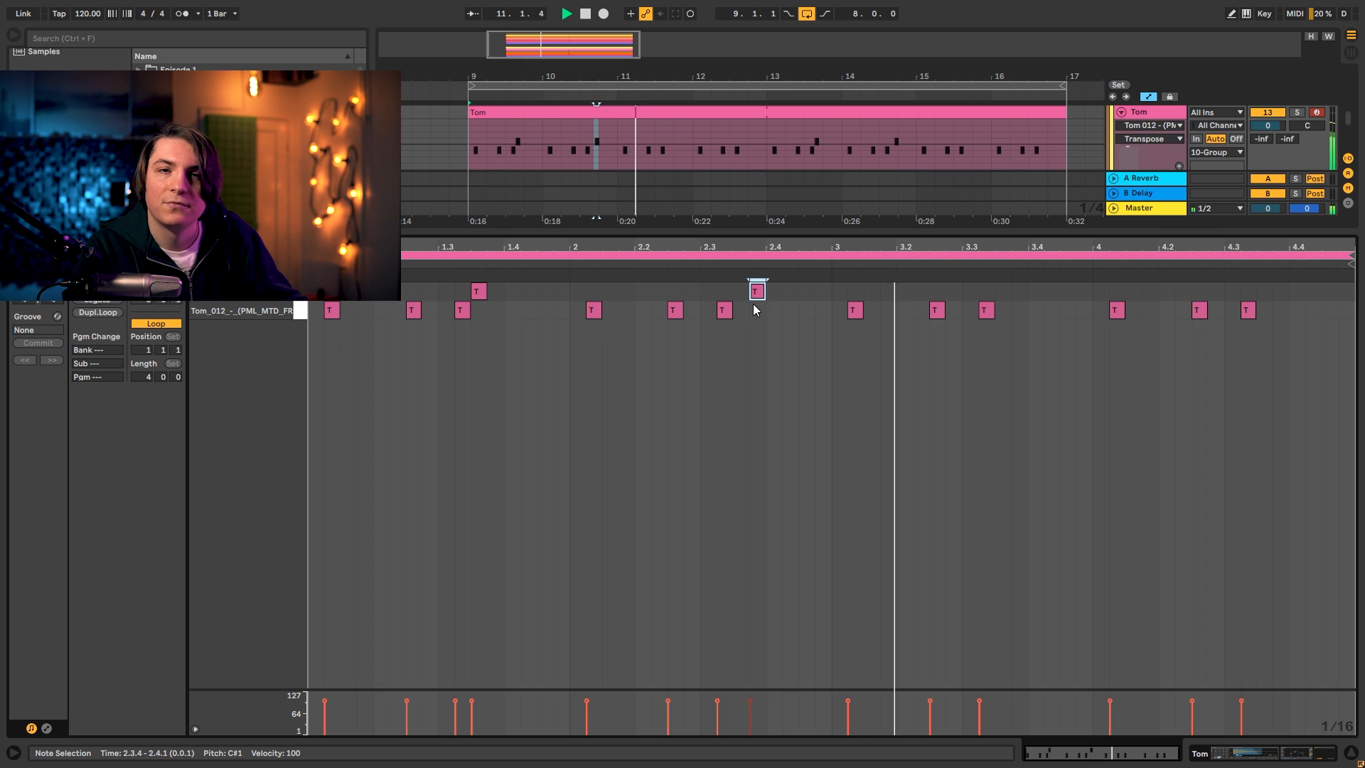
{"action": "key", "text": "b"}
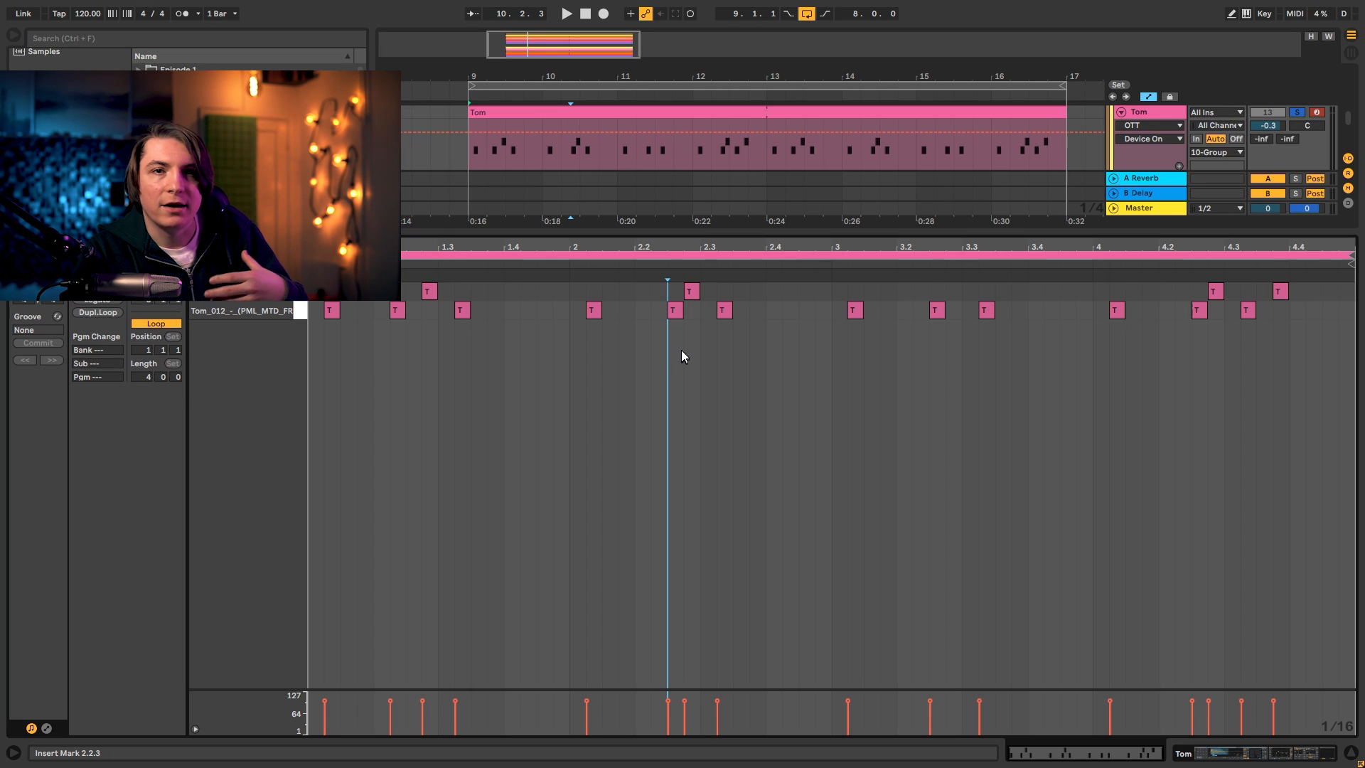
Review how the C1 and C#1 notes alternate in bars 1, 2 and 4 of the Tom clip.
{"action": "left_click", "coordinate": [334, 315]}
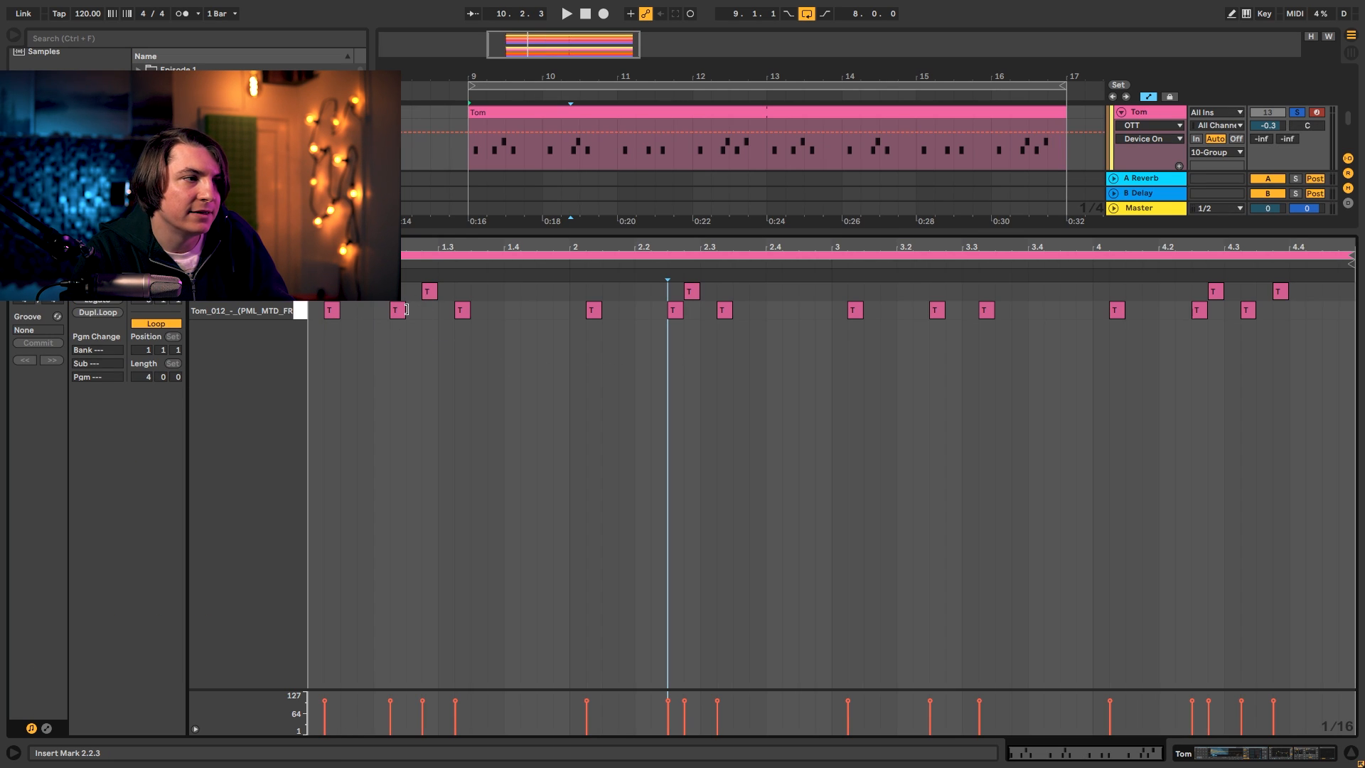
{"action": "left_click", "coordinate": [427, 293]}
{"action": "left_click_drag", "start_coordinate": [628, 356], "coordinate": [750, 272]}
{"action": "left_click_drag", "start_coordinate": [1165, 338], "coordinate": [1295, 285]}
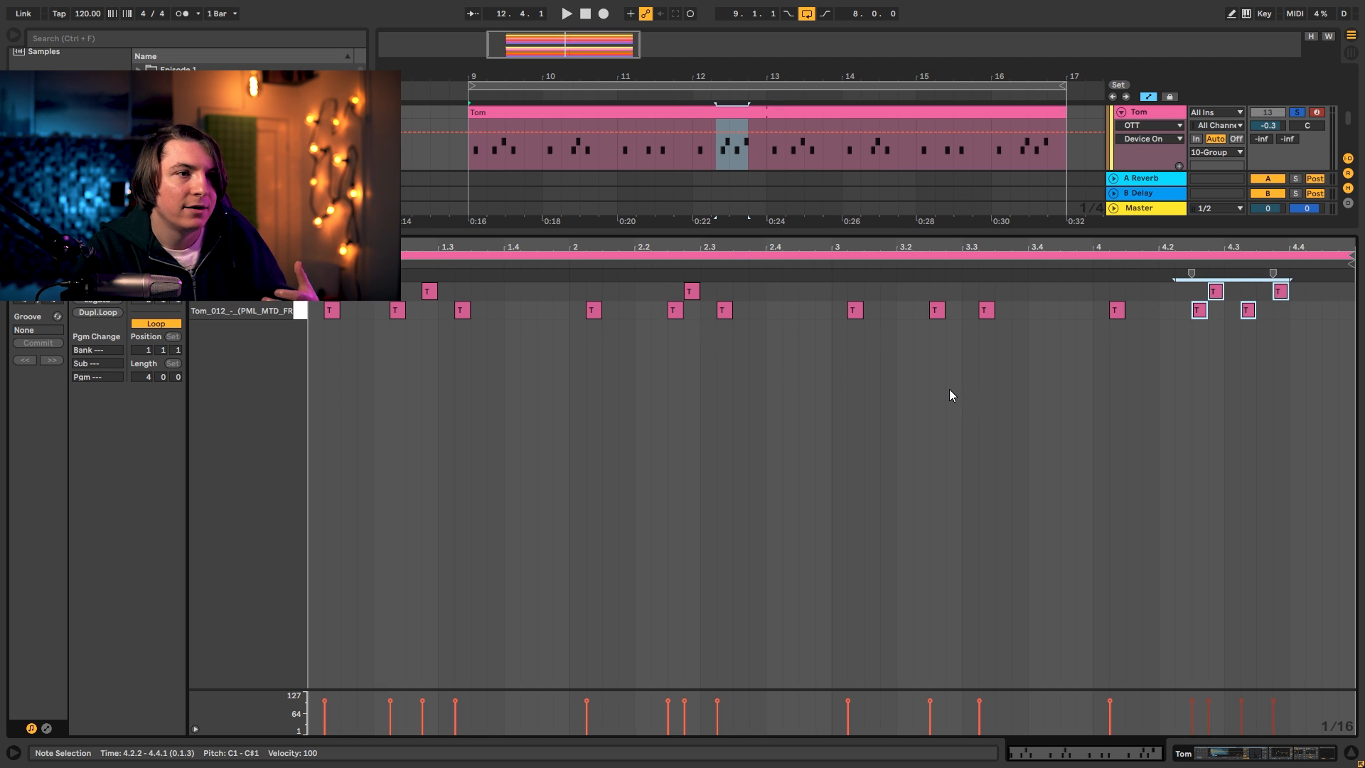
{"action": "key", "text": "shift+Tab"}
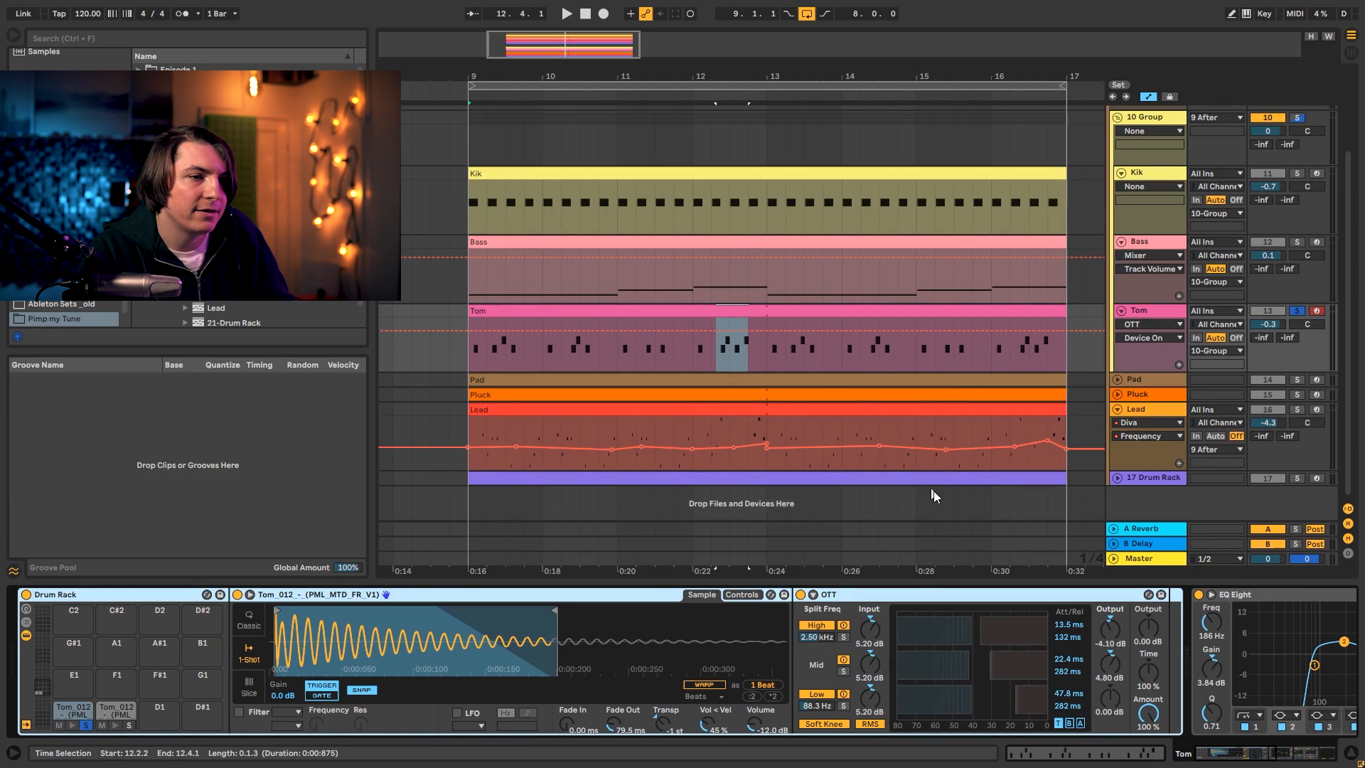
Unsolo the C1 pad in the Drum Rack and compare the Tom with OTT bypassed and active during playback.
{"action": "left_click", "coordinate": [85, 725]}
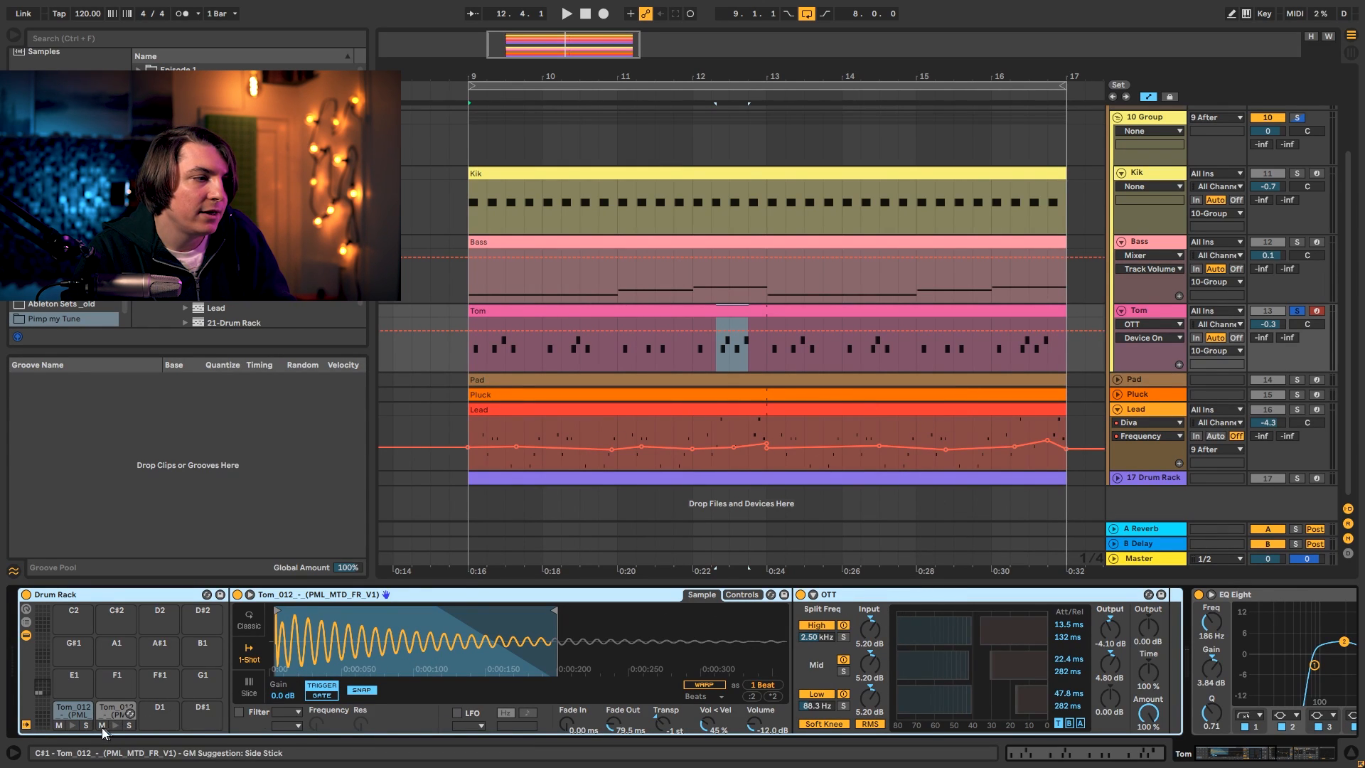
{"action": "left_click", "coordinate": [66, 708]}
{"action": "key", "text": "space"}
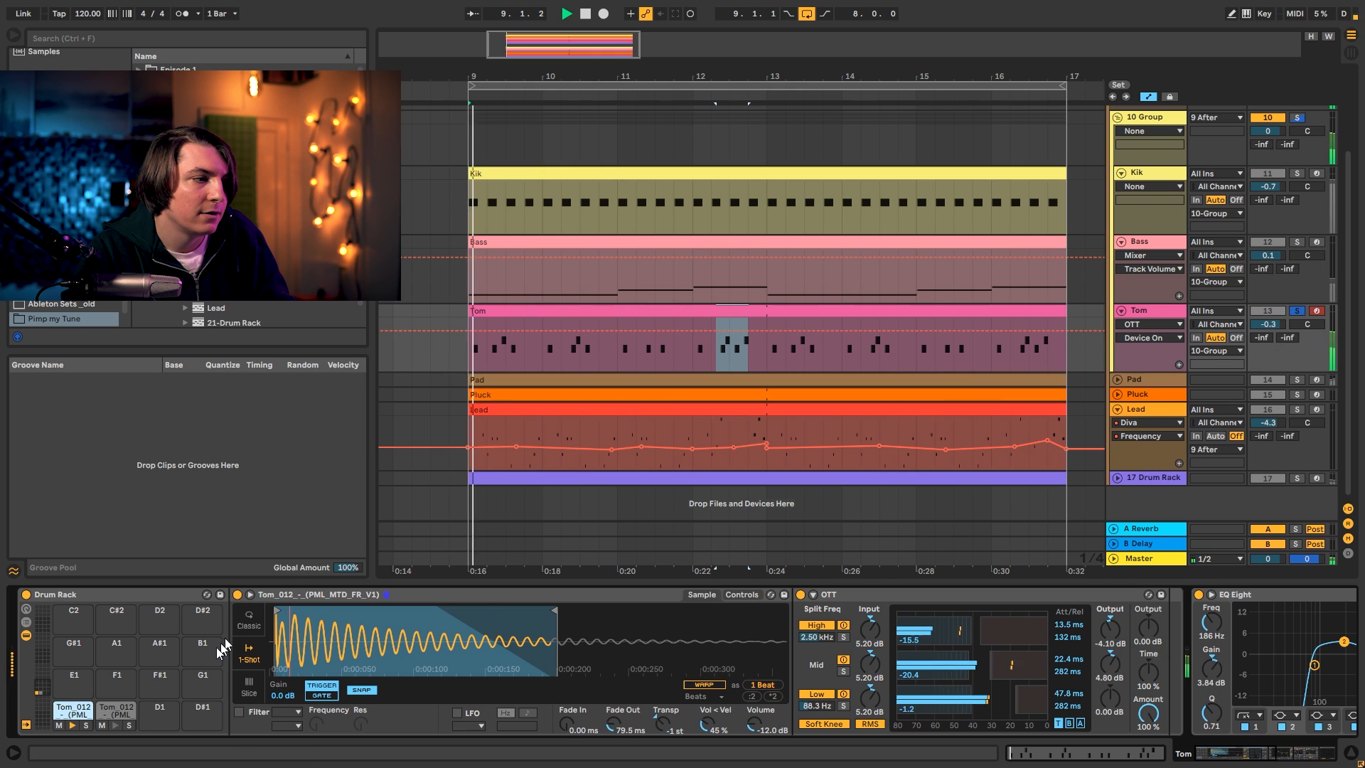
{"action": "left_click", "coordinate": [799, 595]}
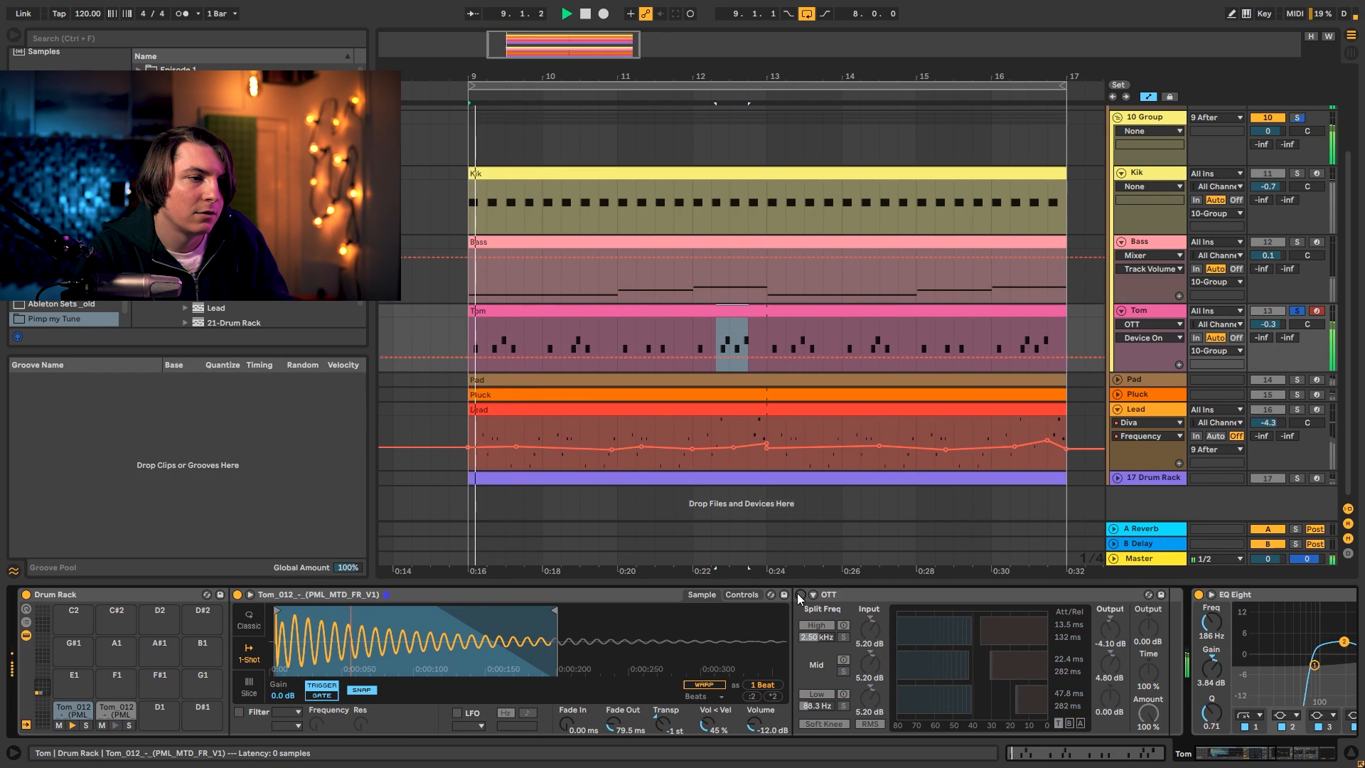
{"action": "left_click", "coordinate": [799, 594]}
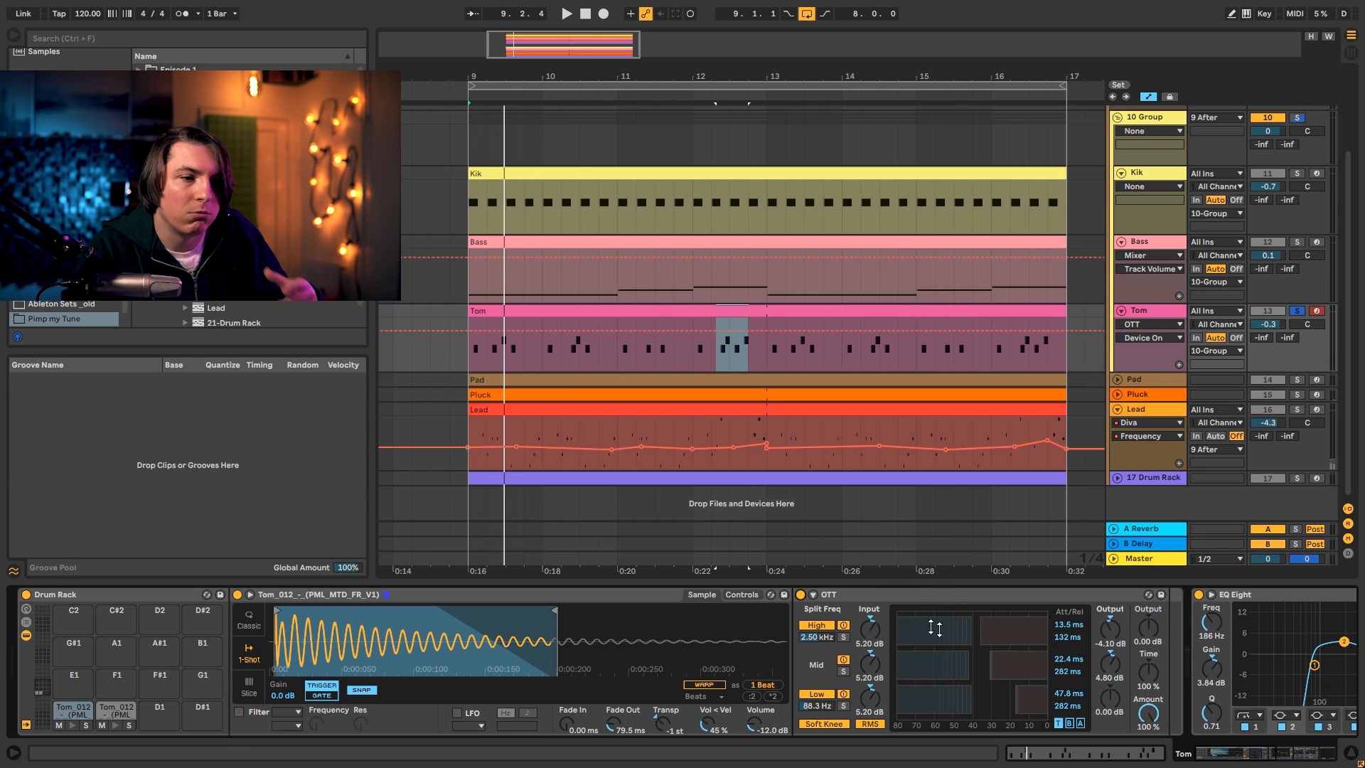
Play 10 Group in solo and lower the Tom track's volume to -2.4 dB.
{"action": "left_click", "coordinate": [1249, 757]}
{"action": "left_click_drag", "start_coordinate": [1248, 755], "coordinate": [1296, 755]}
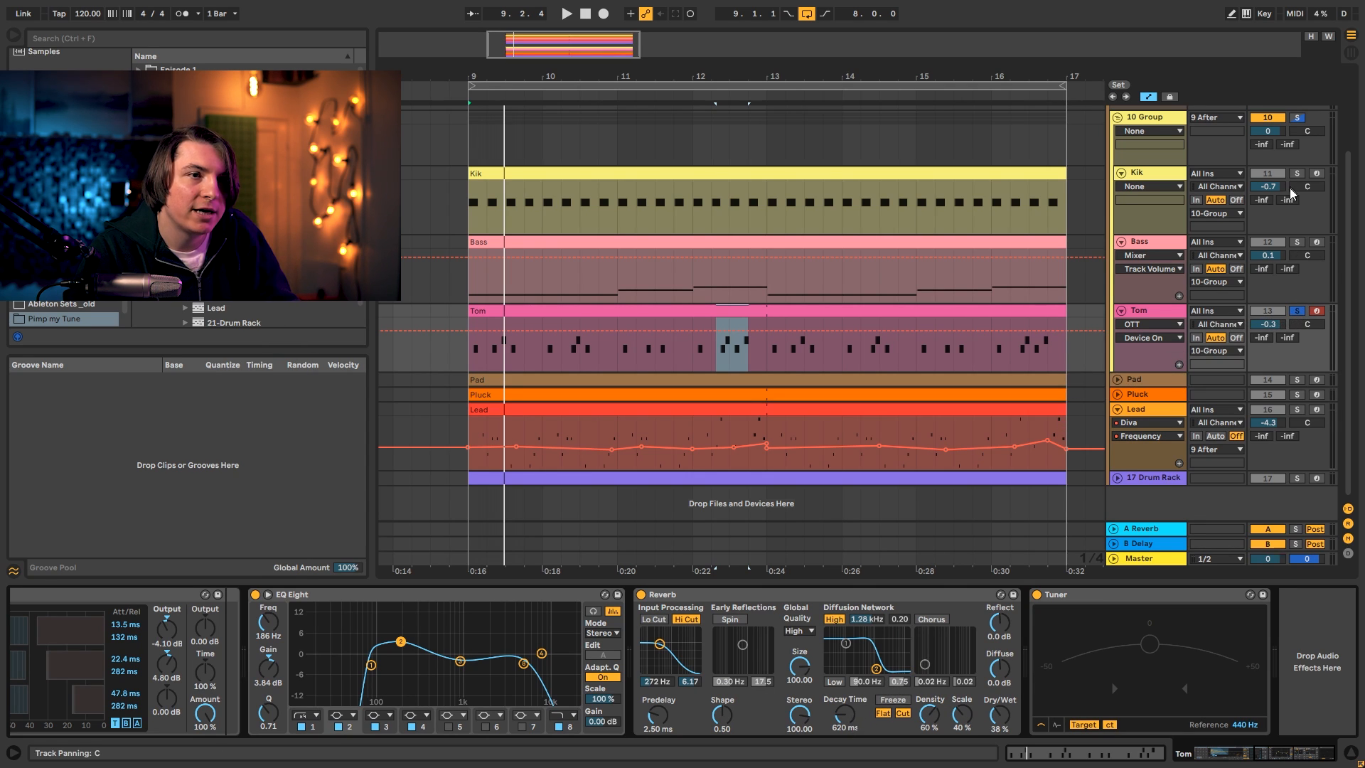
{"action": "left_click", "coordinate": [1296, 118]}
{"action": "key", "text": "space"}
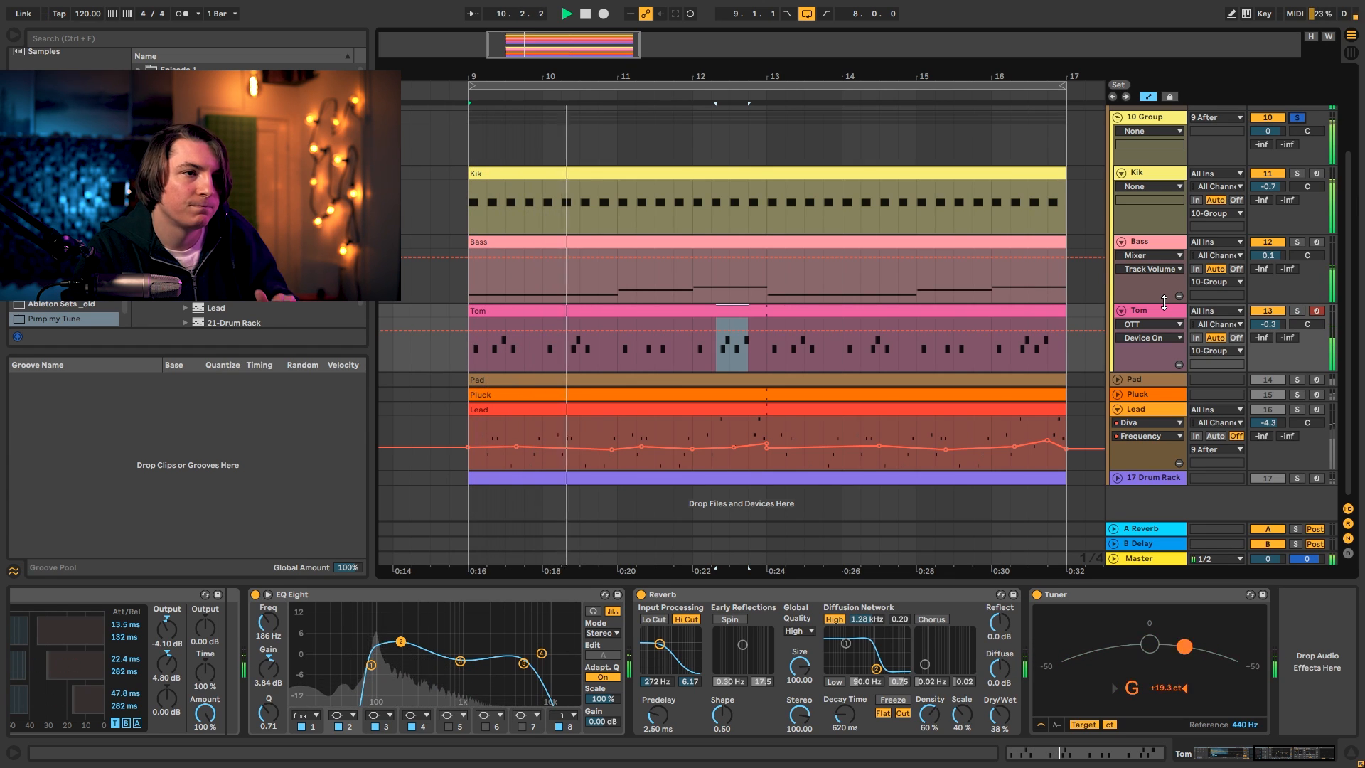
{"action": "left_click_drag", "start_coordinate": [1267, 324], "coordinate": [1267, 337]}
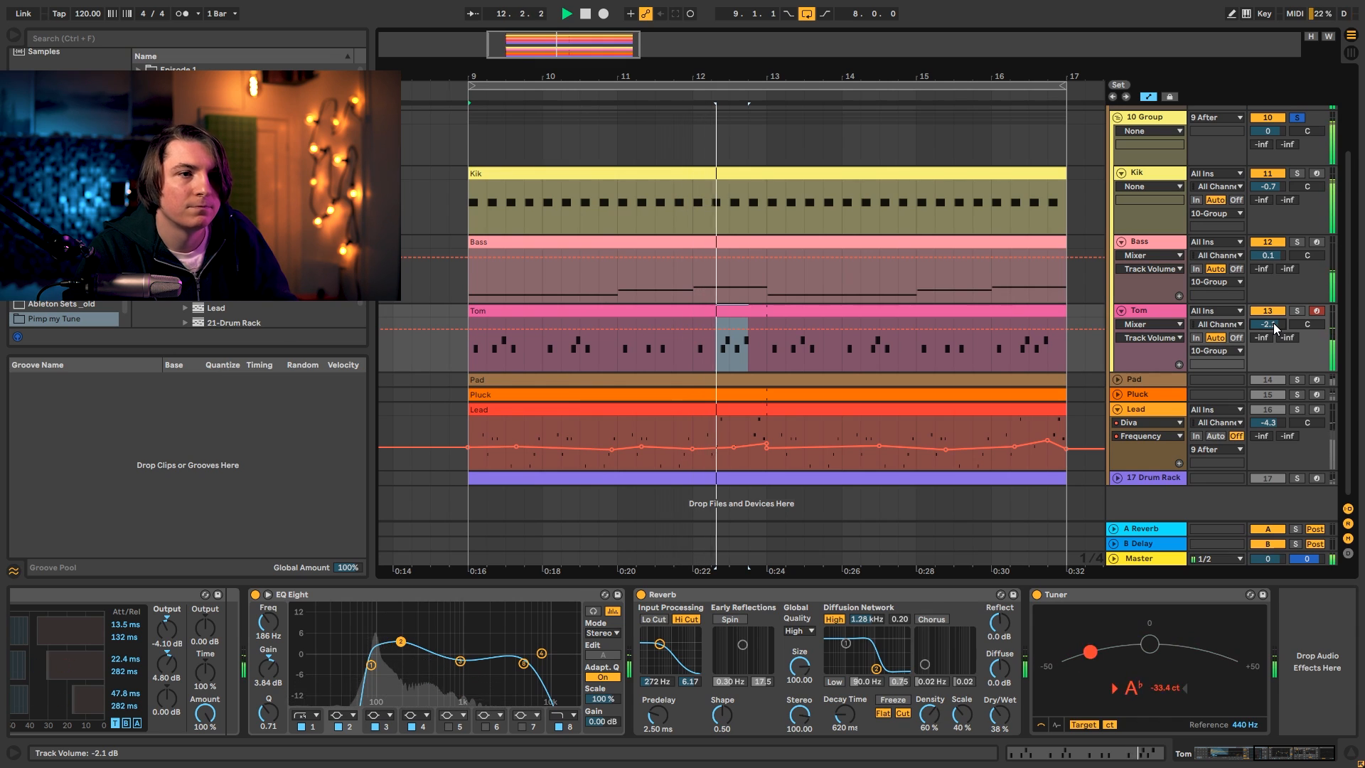
{"action": "left_click_drag", "start_coordinate": [1272, 324], "coordinate": [1271, 327]}
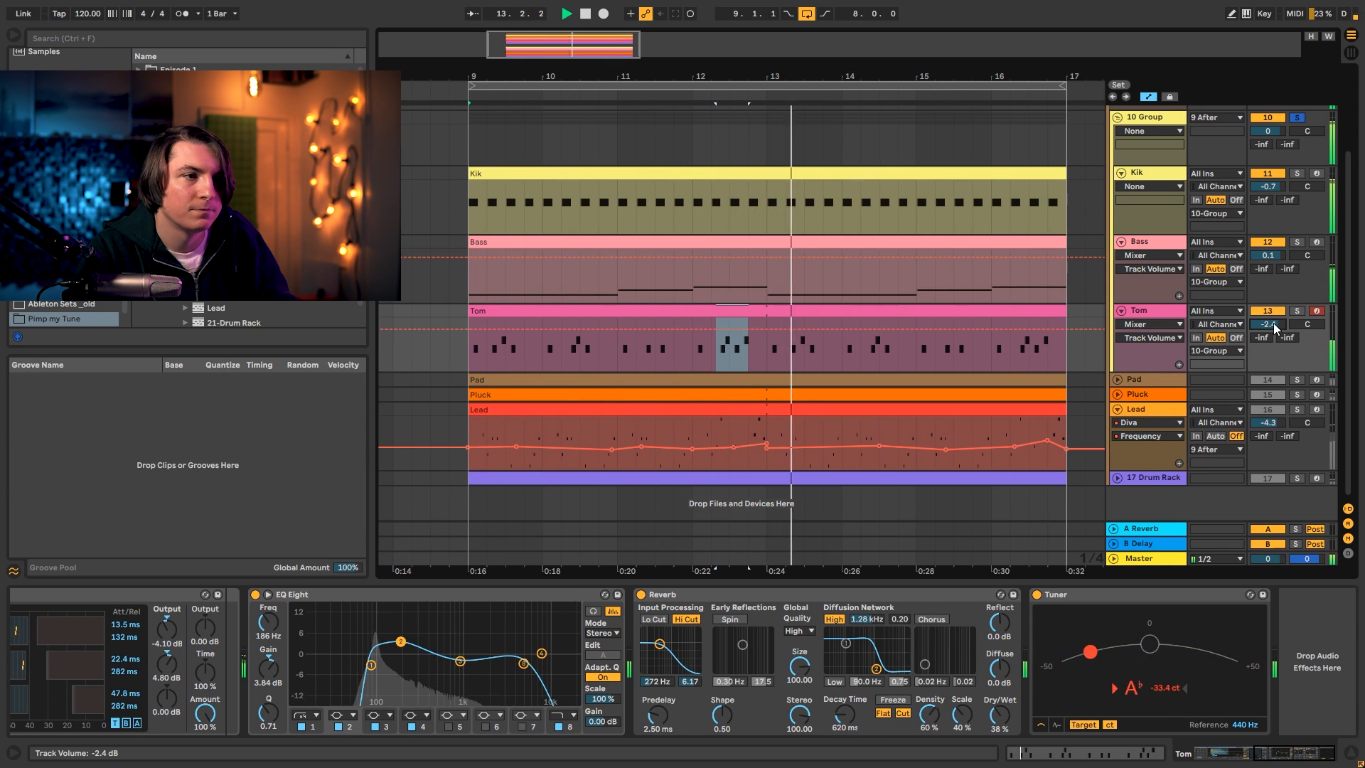
{"action": "key", "text": "space"}
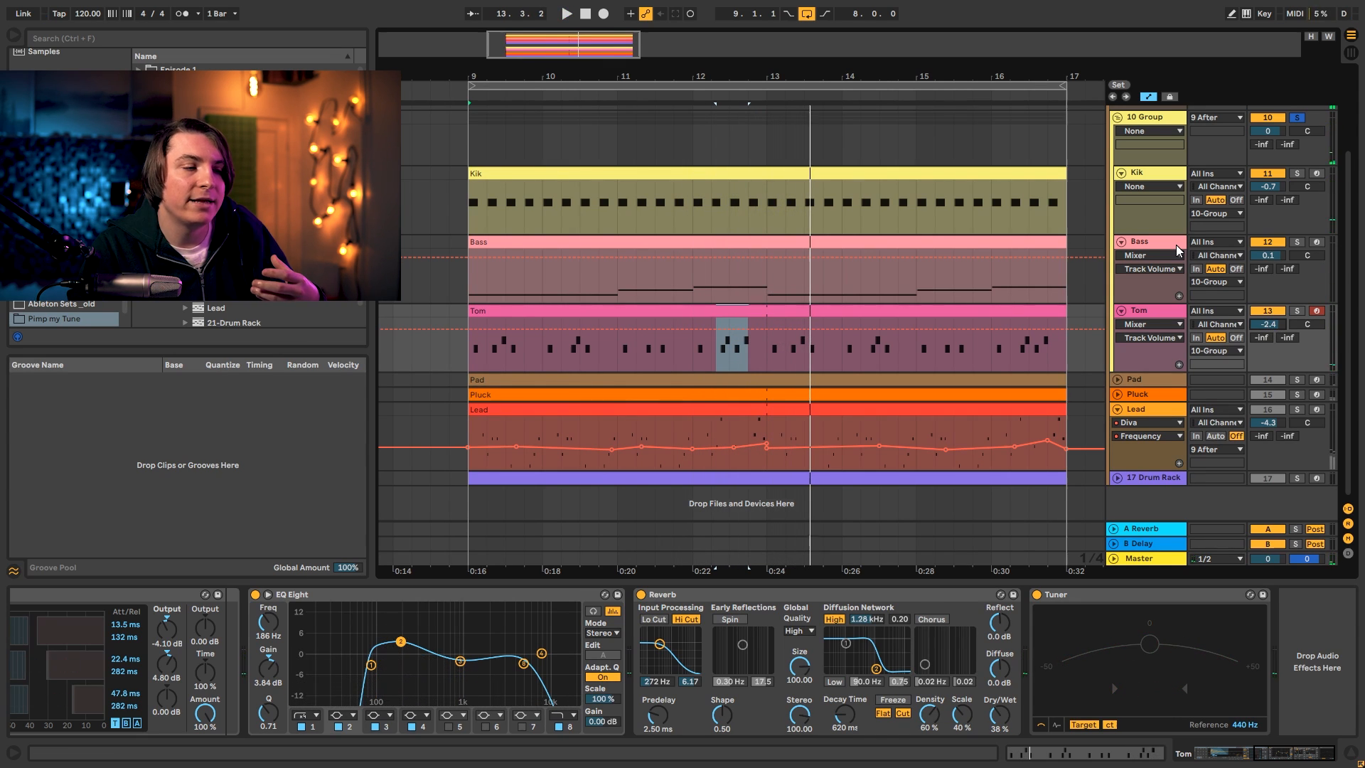
Duplicate the Bass track's Compressor and set the copy's sidechain source to the Tom track in the After group.
{"action": "left_click", "coordinate": [1176, 244]}
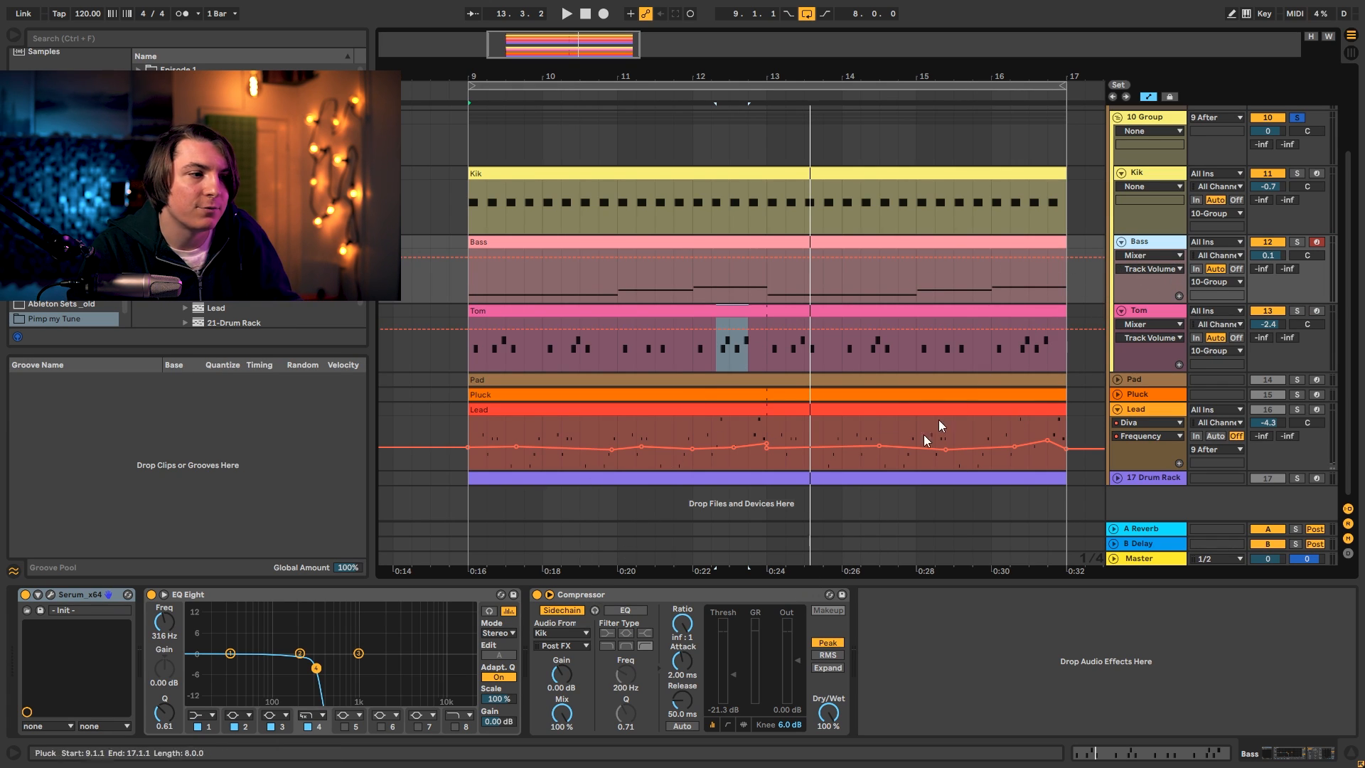
{"action": "left_click", "coordinate": [668, 595]}
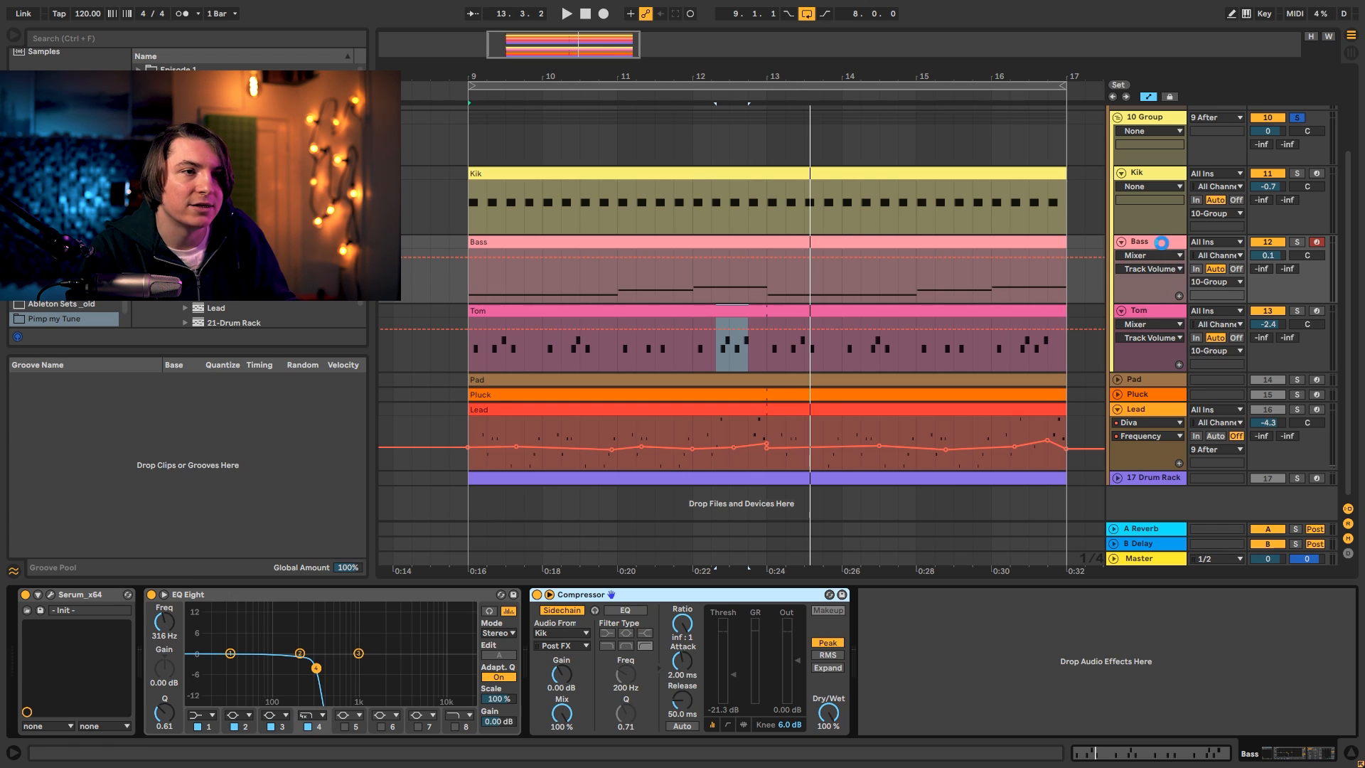
{"action": "key", "text": "ctrl+d"}
{"action": "left_click", "coordinate": [892, 631]}
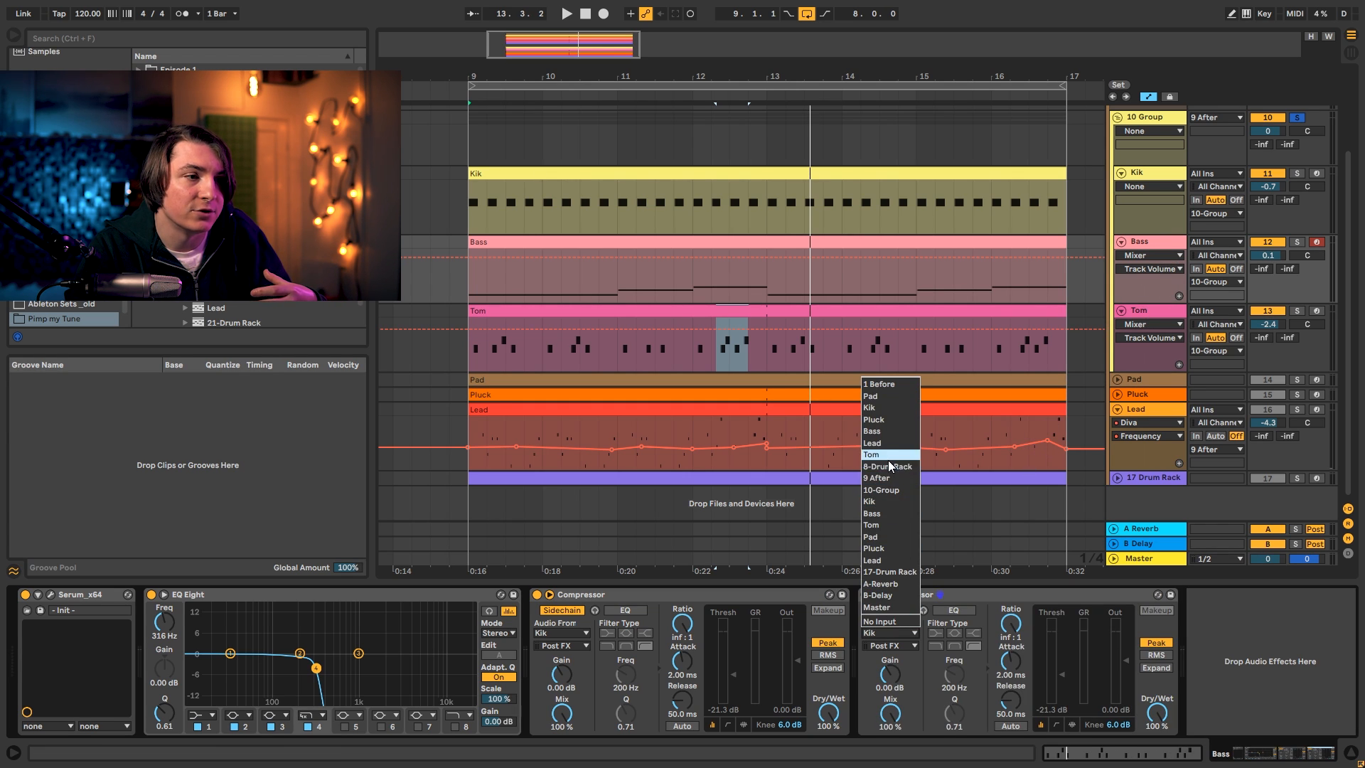
{"action": "left_click", "coordinate": [879, 524]}
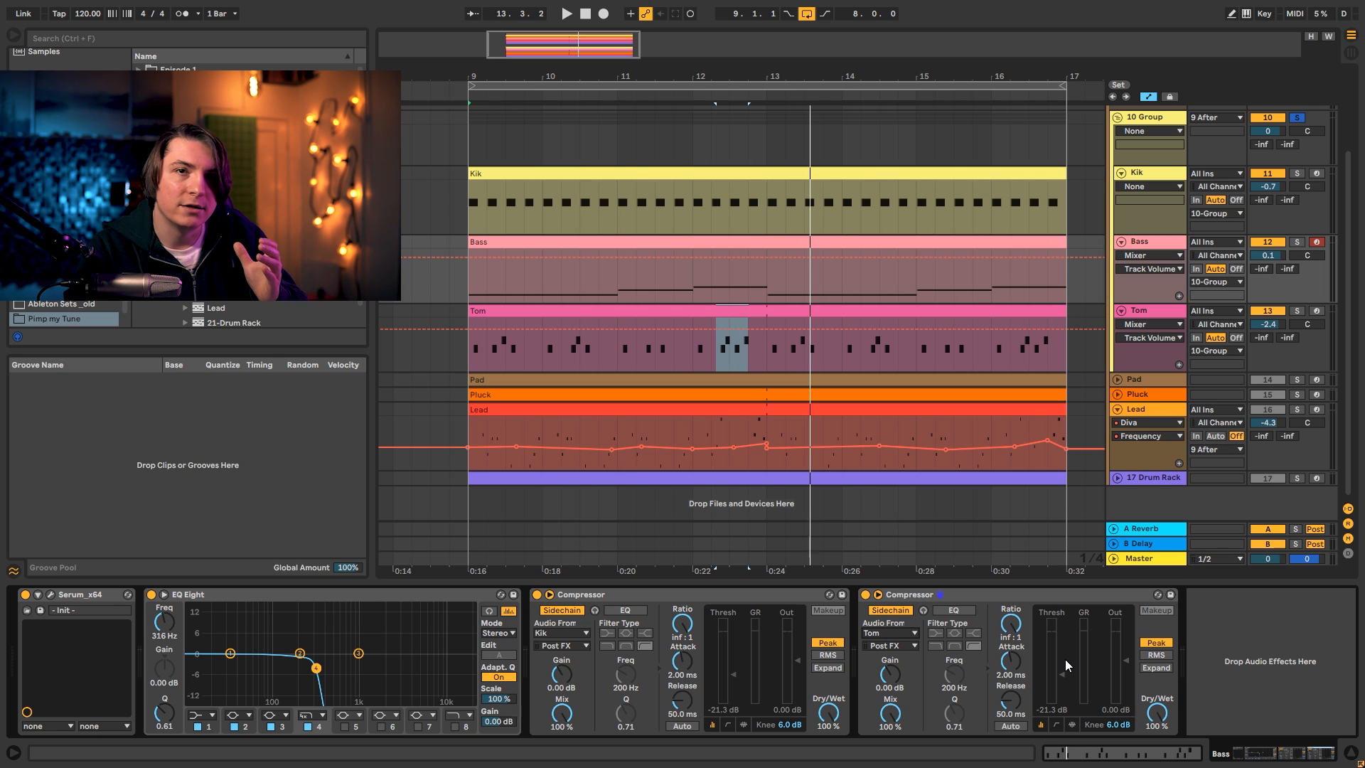
Set the Bass track's Tom-sidechained Compressor to an attack of 0.88 ms and a release of 22.2 ms.
{"action": "key", "text": "space"}
{"action": "left_click_drag", "start_coordinate": [1062, 674], "coordinate": [1015, 668]}
{"action": "key", "text": "space"}
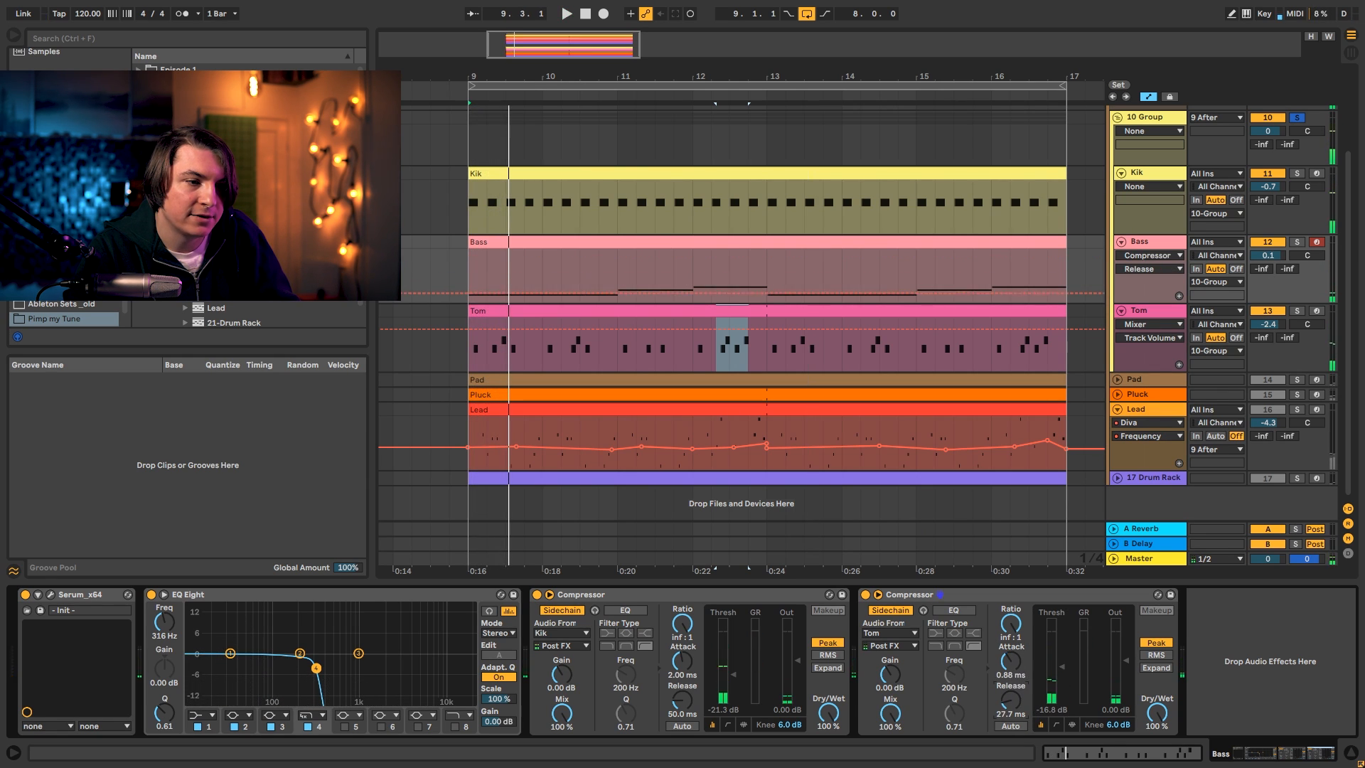
{"action": "left_click", "coordinate": [1071, 725]}
{"action": "left_click", "coordinate": [1036, 725]}
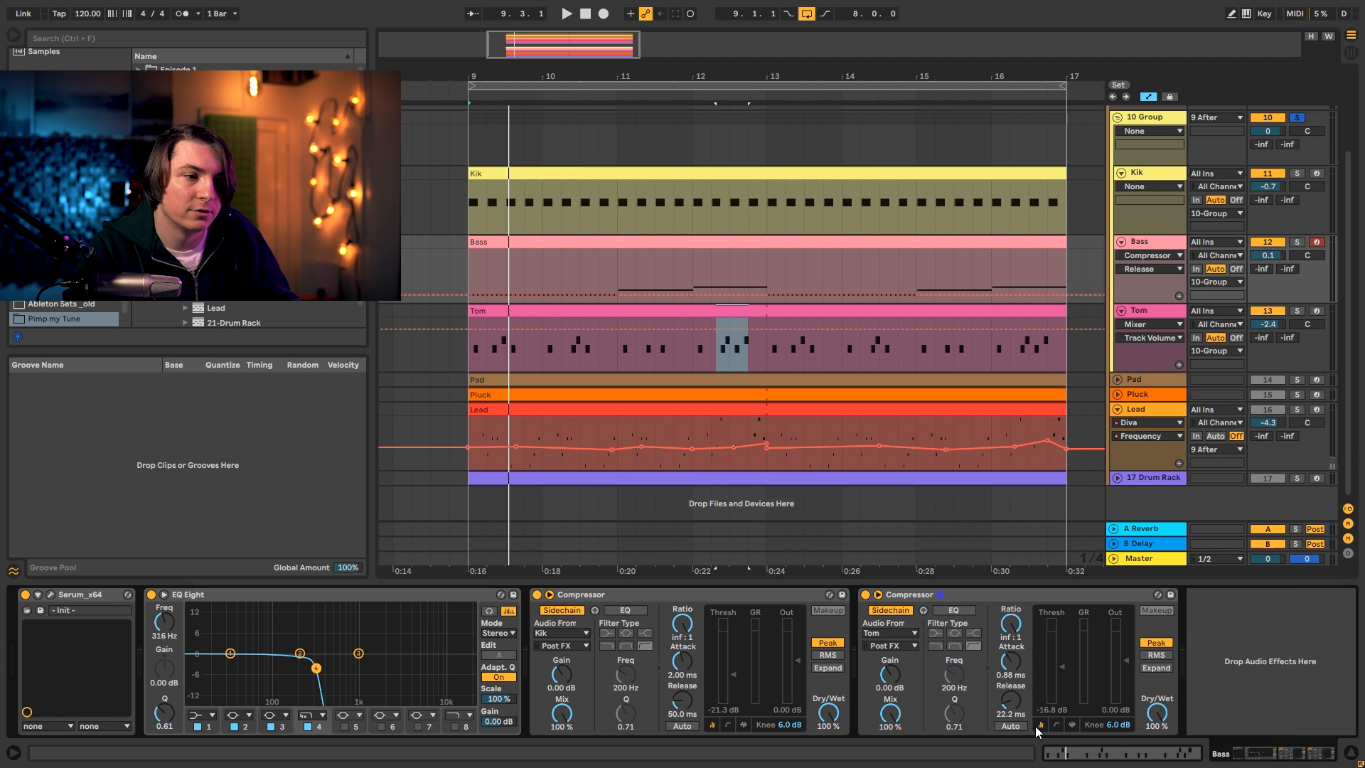
During playback, set the Tom-sidechained Compressor's threshold to -21.3 dB and lower the Tom track's volume to -3.3 dB.
{"action": "key", "text": "space"}
{"action": "left_click_drag", "start_coordinate": [1063, 670], "coordinate": [1062, 674]}
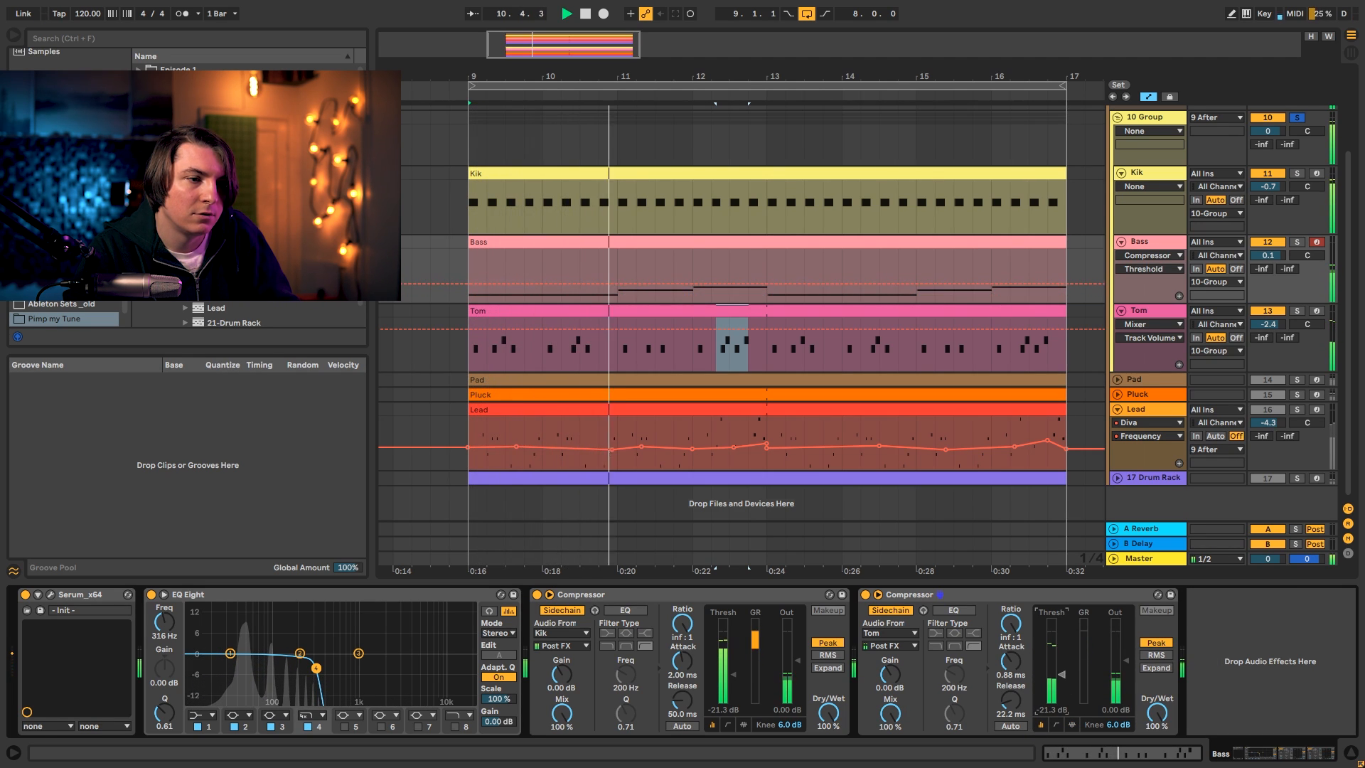
{"action": "key", "text": "space"}
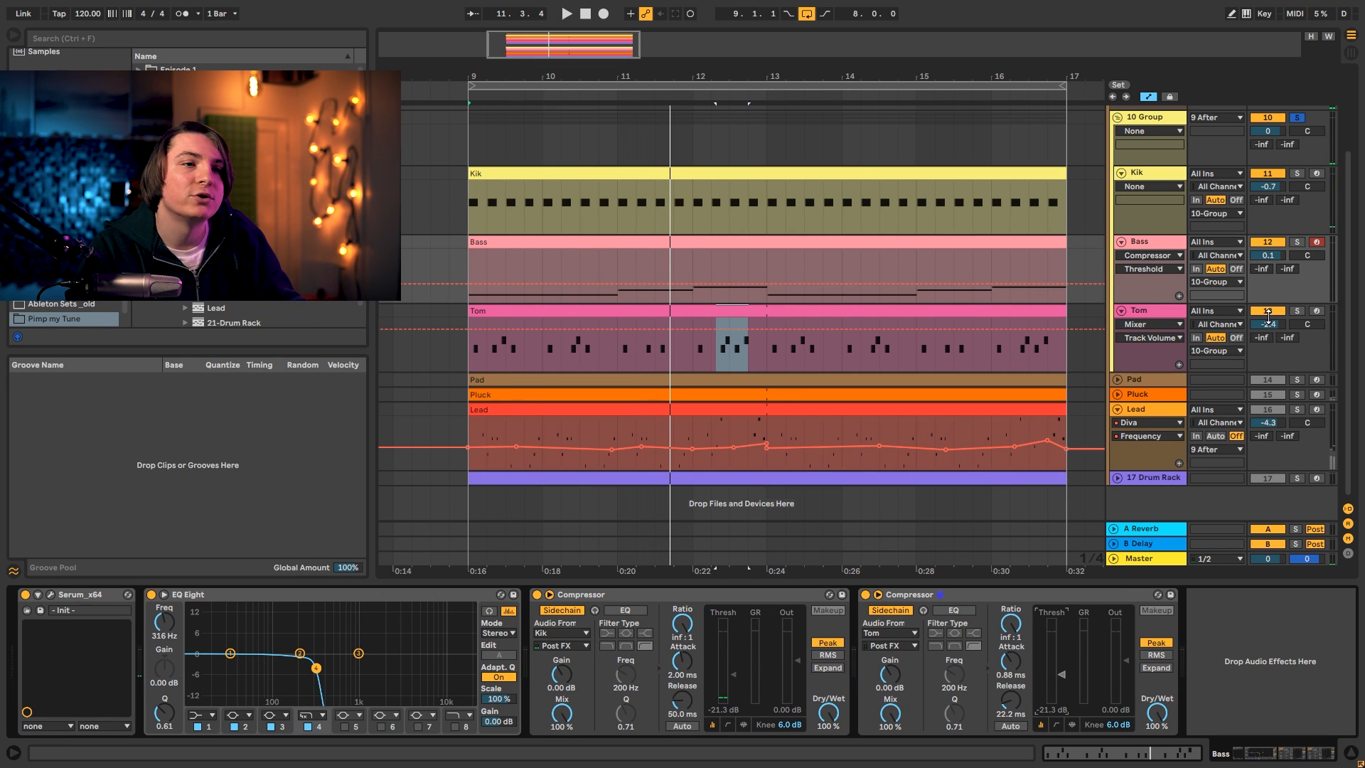
{"action": "left_click_drag", "start_coordinate": [1268, 316], "coordinate": [1268, 321]}
{"action": "key", "text": "space"}
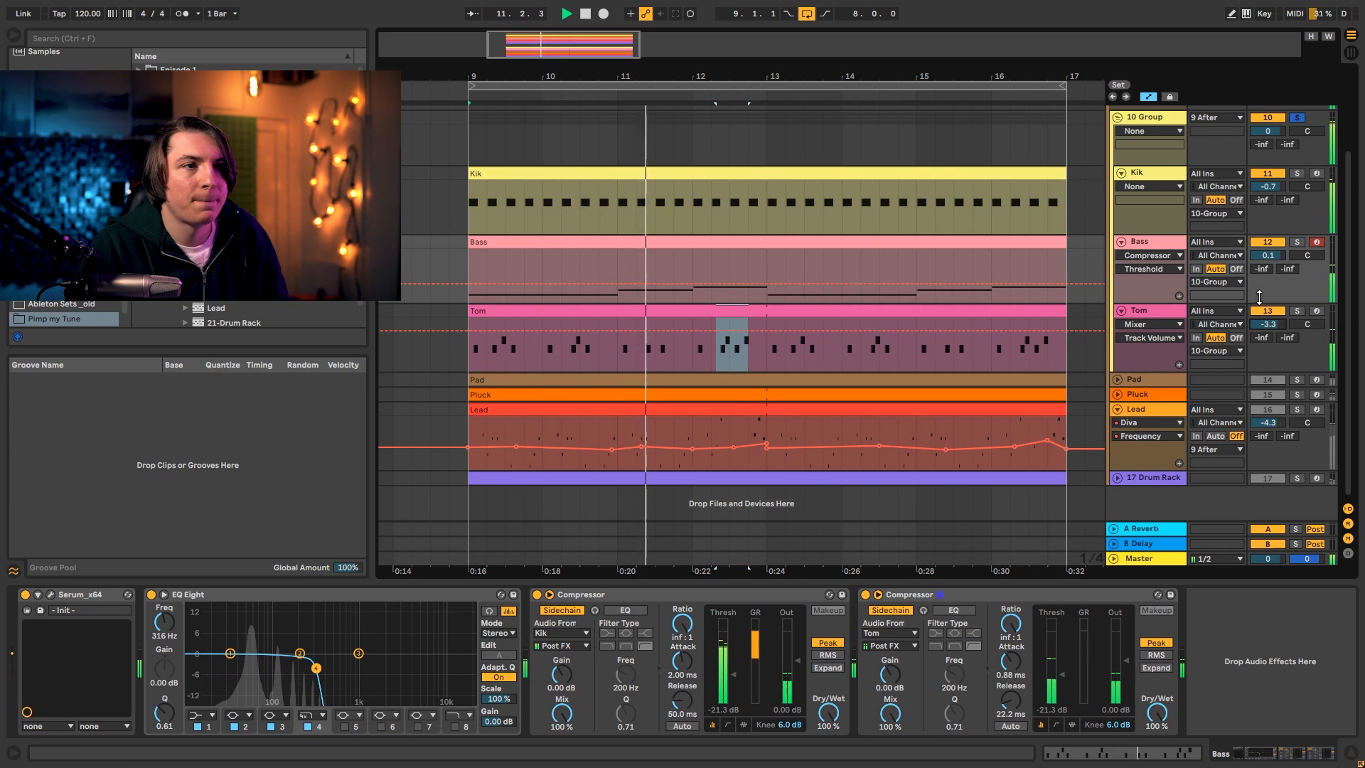
Find the Glue Compressor in the browser and add it to 10 Group.
{"action": "left_click", "coordinate": [1152, 116]}
{"action": "key", "text": "space"}
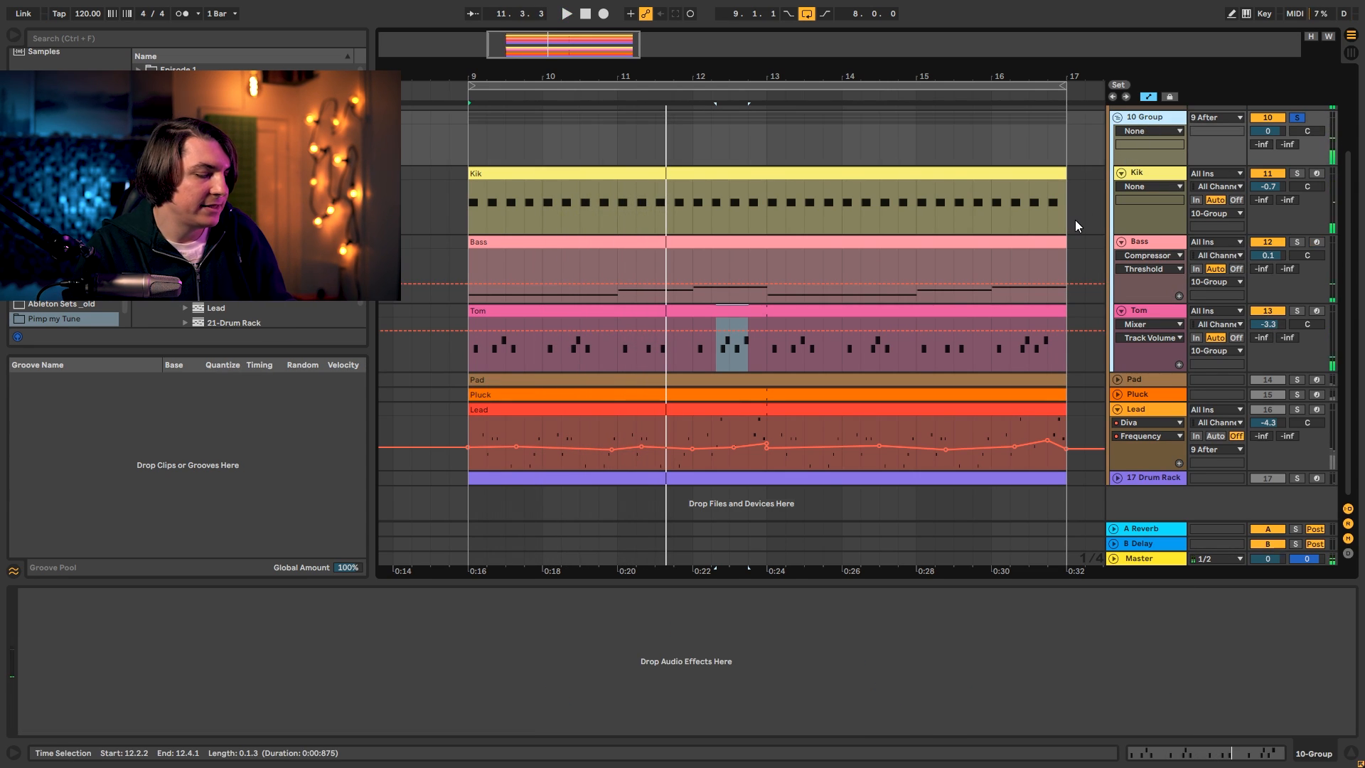
{"action": "key", "text": "ctrl+f"}
{"action": "type", "text": "glue"}
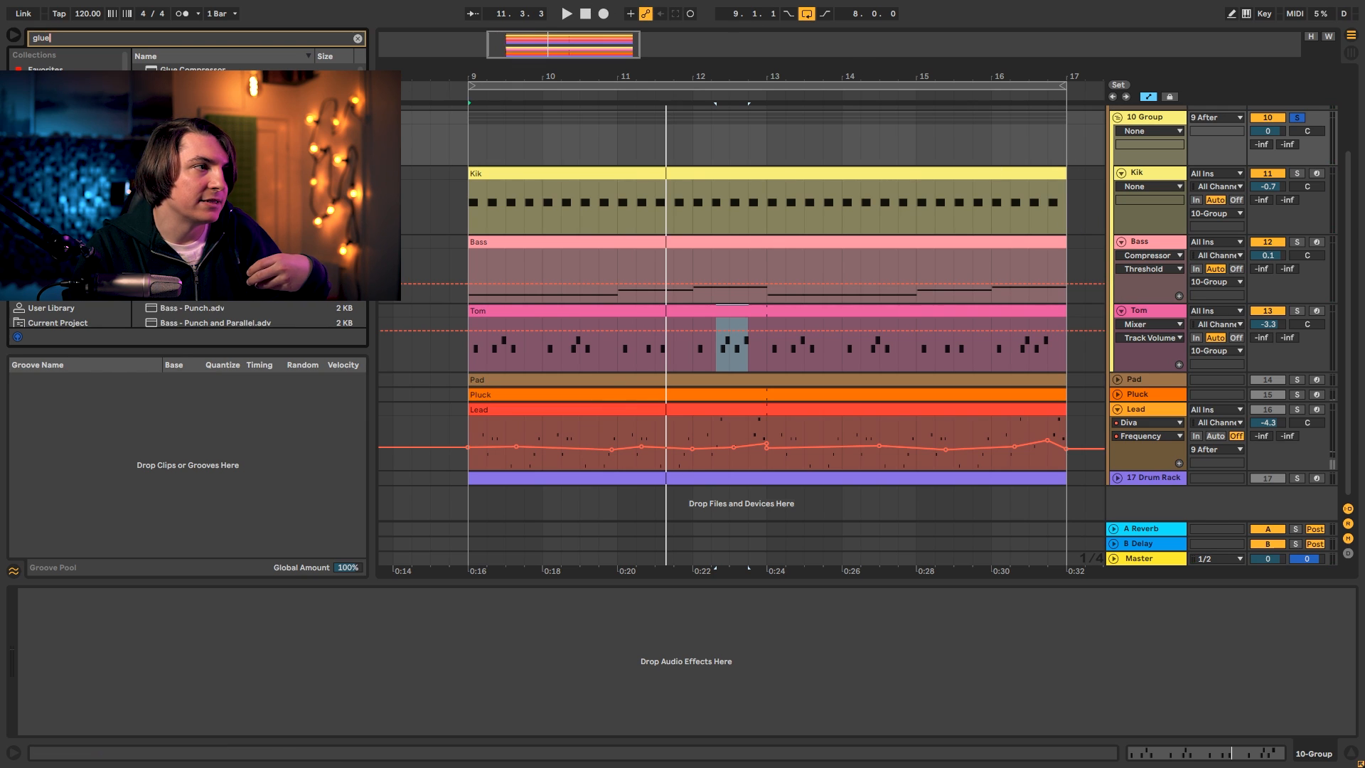
{"action": "key", "text": "Down"}
{"action": "left_click", "coordinate": [1149, 120]}
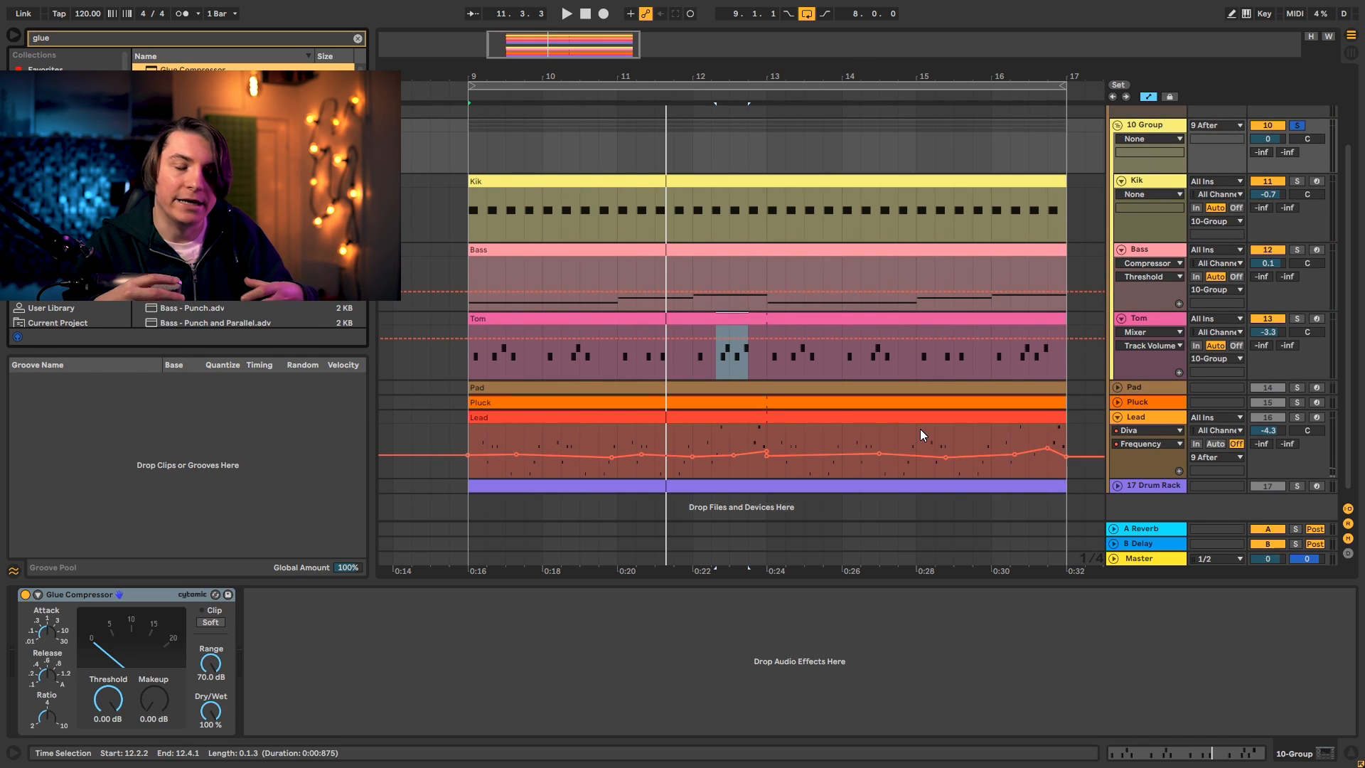
Find the Channel EQ in the browser and add it after the Glue Compressor on 10 Group.
{"action": "key", "text": "ctrl+f"}
{"action": "type", "text": "eq"}
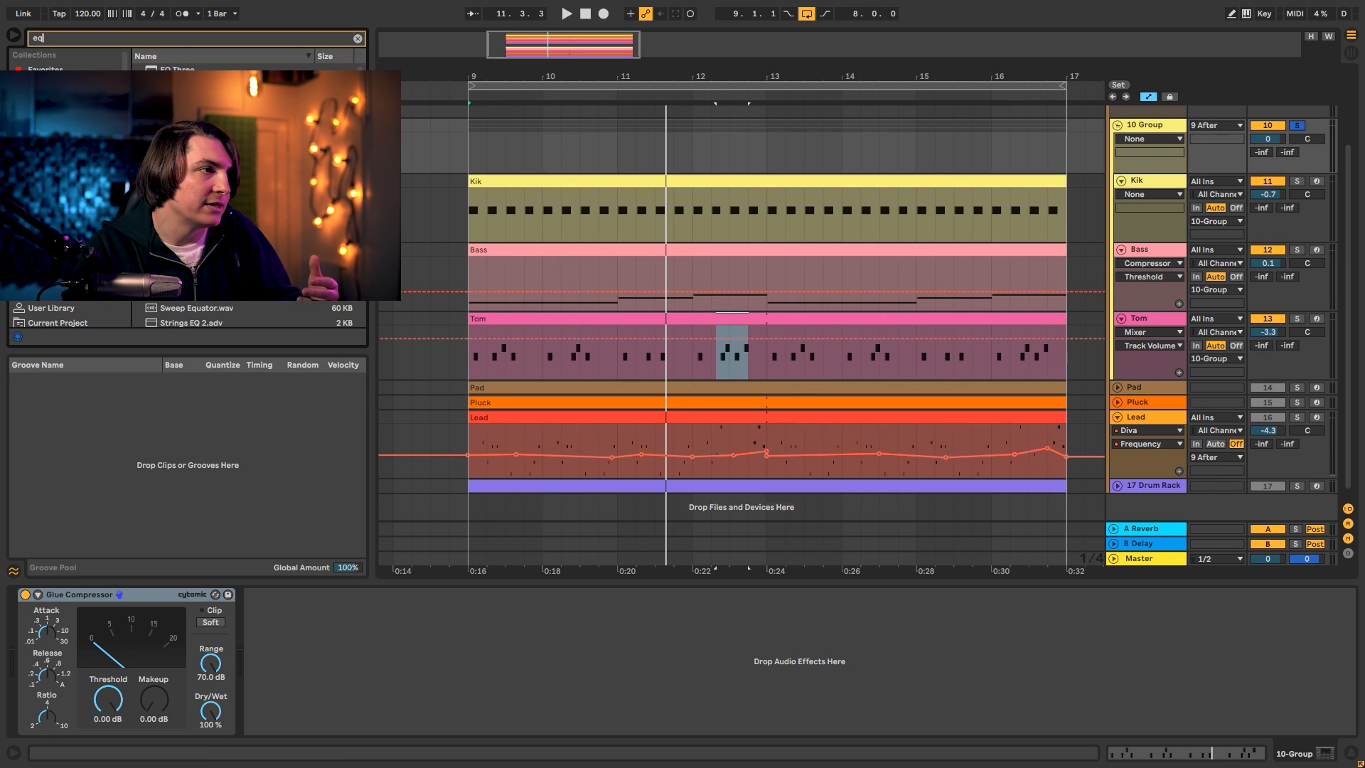
{"action": "left_click_drag", "start_coordinate": [178, 100], "coordinate": [364, 658]}
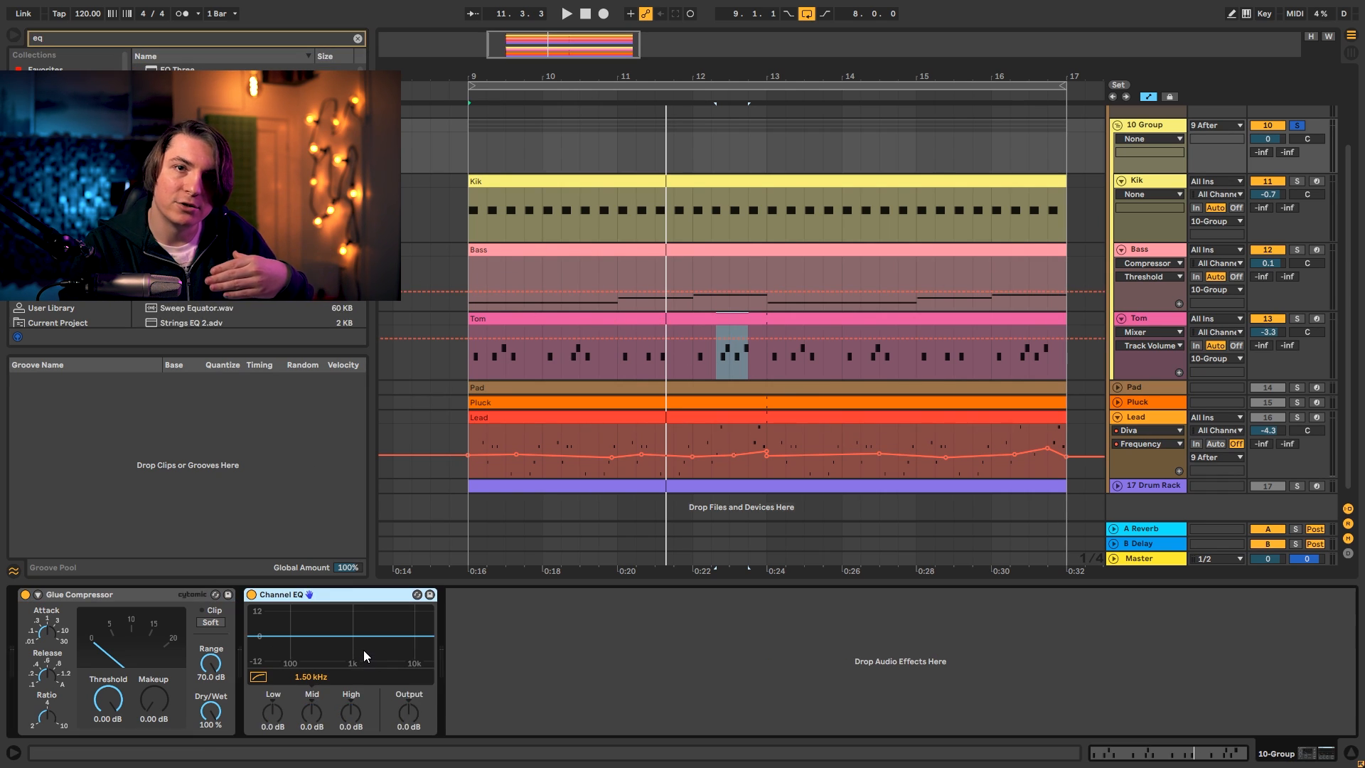
During playback, set 10 Group's Glue Compressor to a -10.5 dB threshold and 2.06 dB makeup gain.
{"action": "left_click", "coordinate": [57, 633]}
{"action": "key", "text": "space"}
{"action": "mouse_move", "coordinate": [108, 699]}
{"action": "left_mouse_down"}
{"action": "mouse_move", "coordinate": [108, 736]}
{"action": "mouse_move", "coordinate": [154, 689]}
{"action": "mouse_move", "coordinate": [109, 697]}
{"action": "left_mouse_up"}
Set the Channel EQ to low 1.7 dB, mid -2.7 dB at 215 Hz, high 1.5 dB and output -1.0 dB.
{"action": "left_click_drag", "start_coordinate": [273, 711], "coordinate": [311, 712]}
{"action": "left_click_drag", "start_coordinate": [408, 711], "coordinate": [408, 714]}
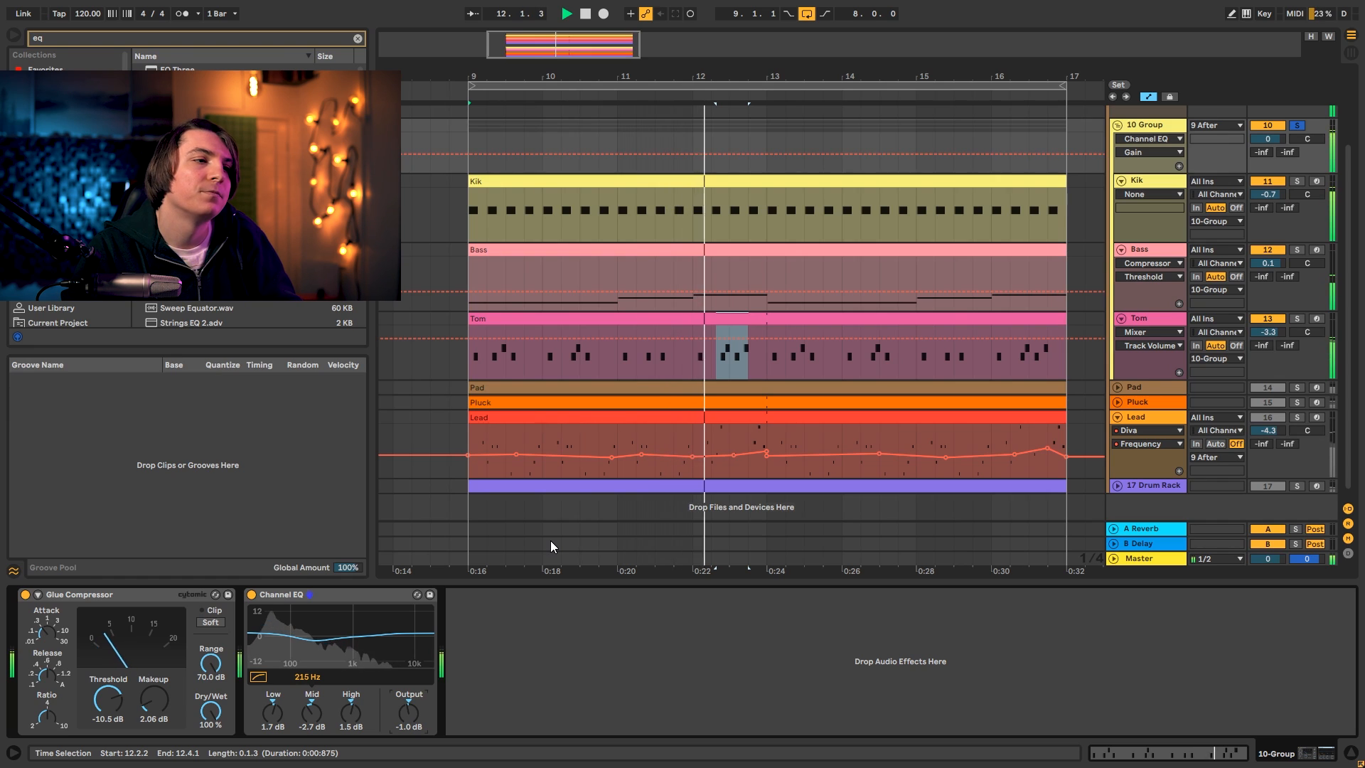
{"action": "key", "text": "space"}
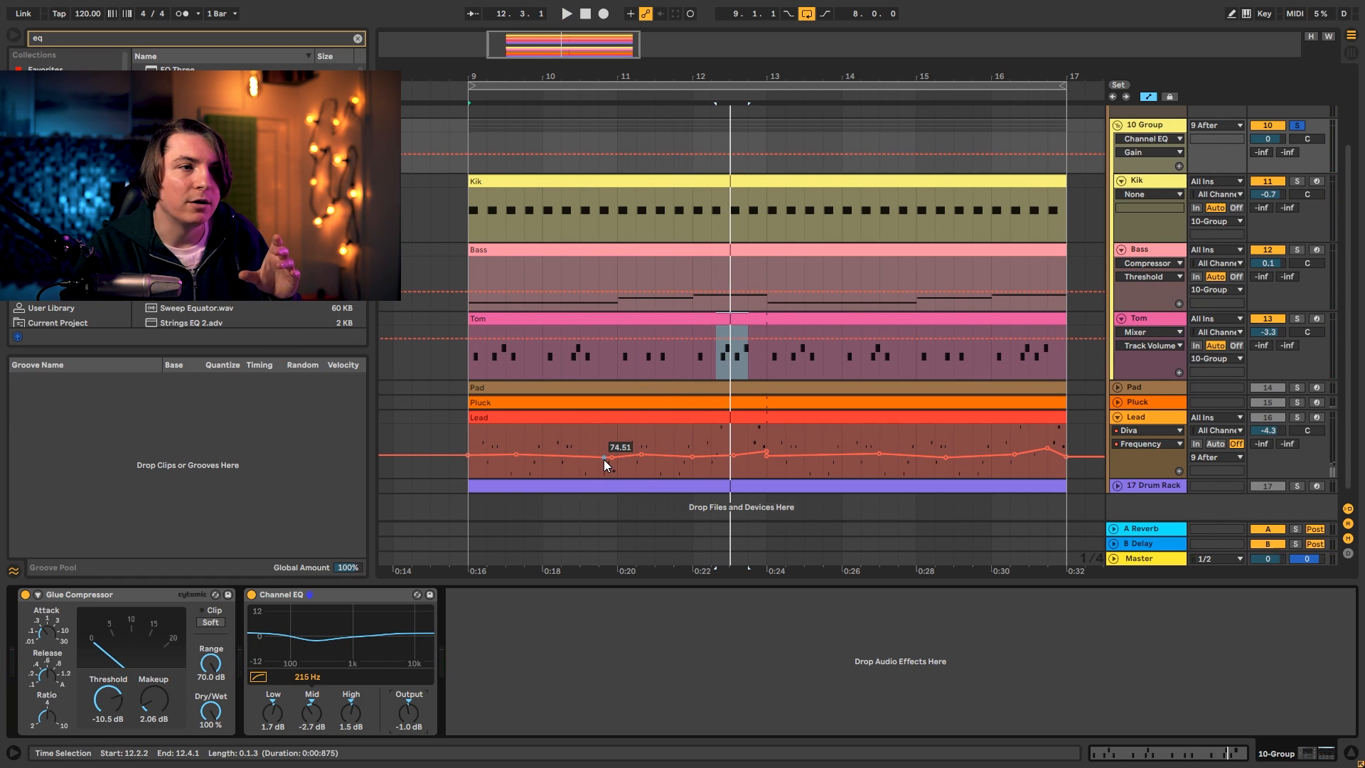
Group the Before version's Kik, Bass and Tom tracks and play the new group in solo.
{"action": "left_click_drag", "start_coordinate": [603, 459], "coordinate": [604, 463]}
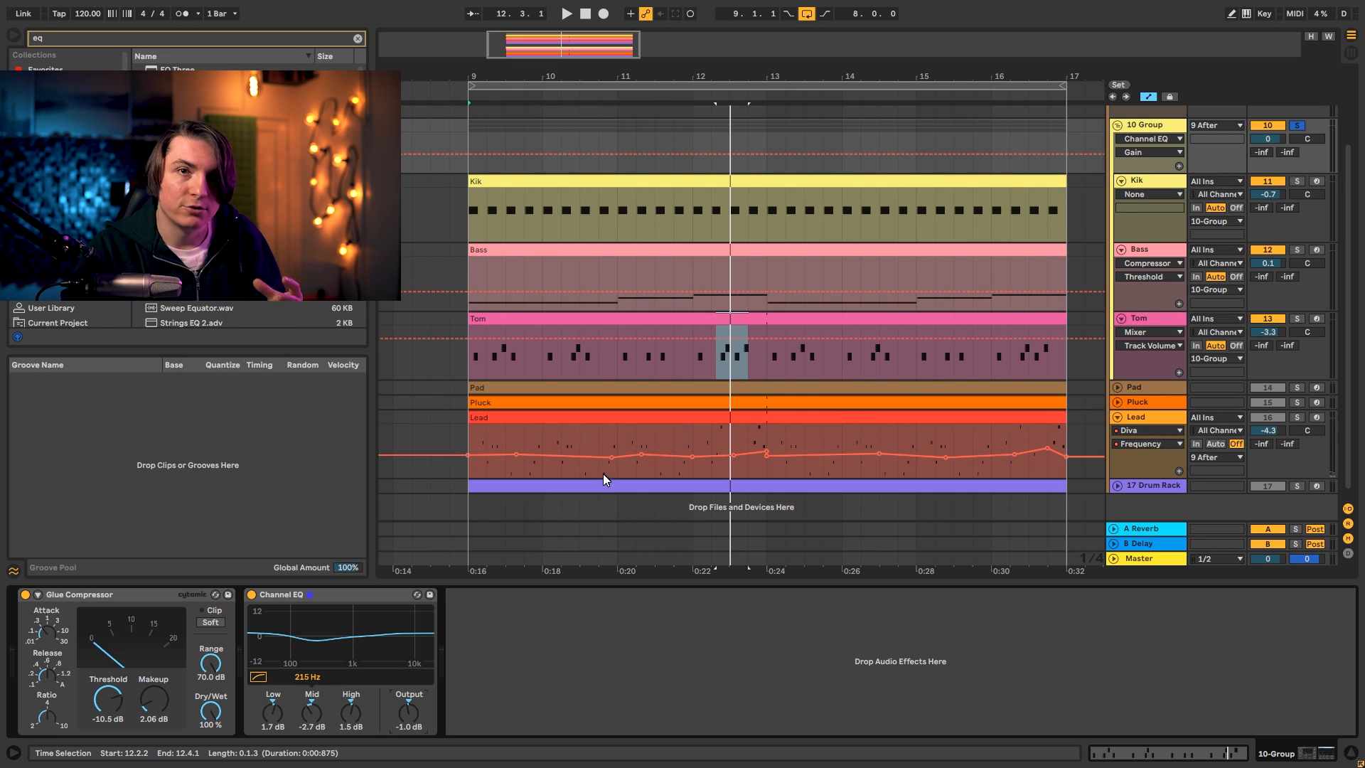
{"action": "scroll", "coordinate": [1118, 242], "scroll_direction": "up", "scroll_amount": 5}
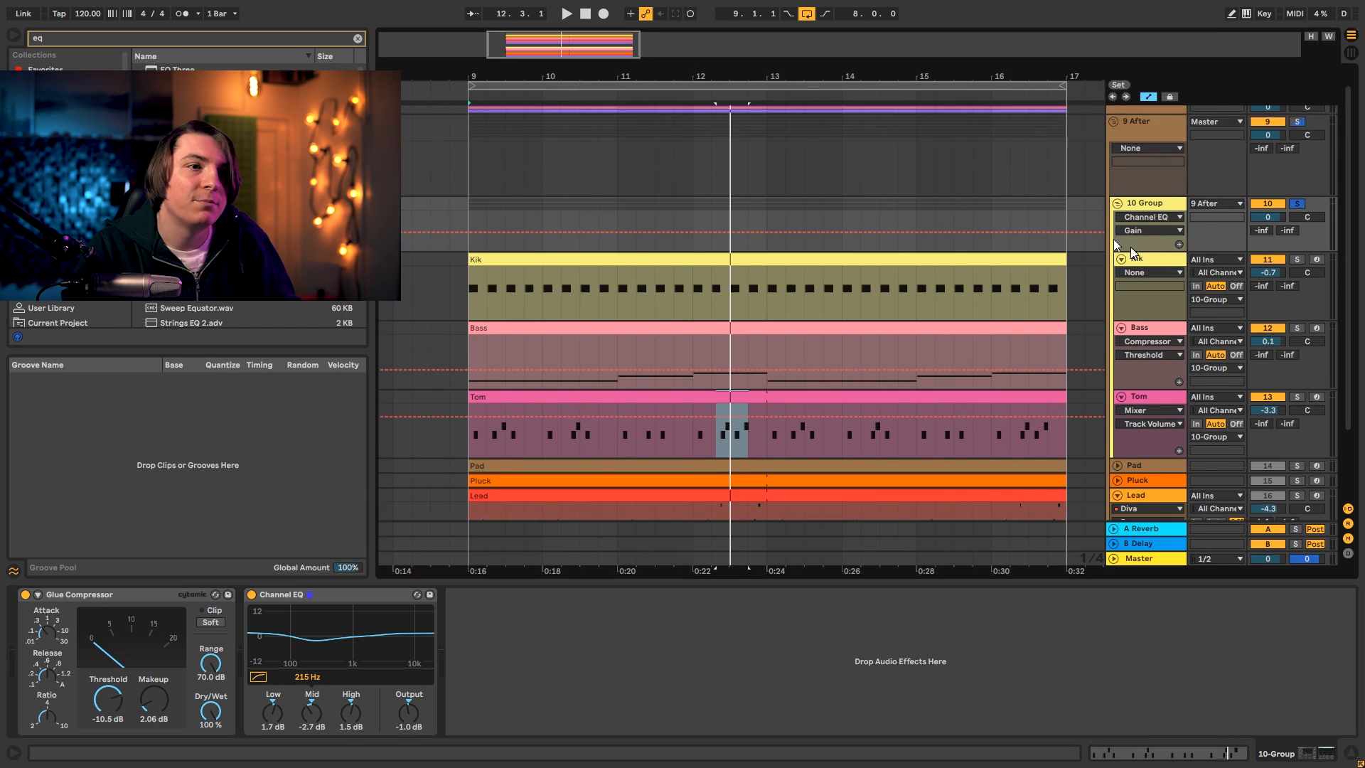
{"action": "left_click", "coordinate": [1112, 114]}
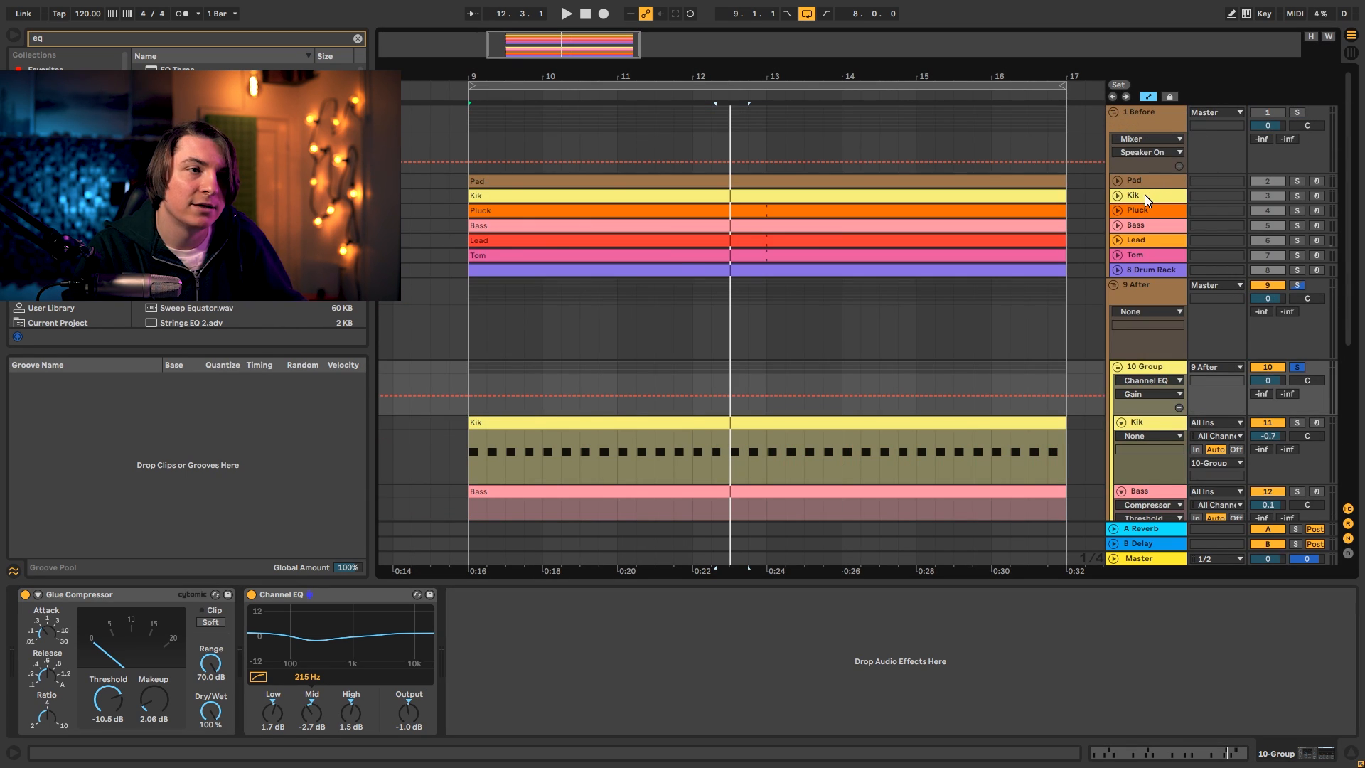
{"action": "key", "text": "space"}
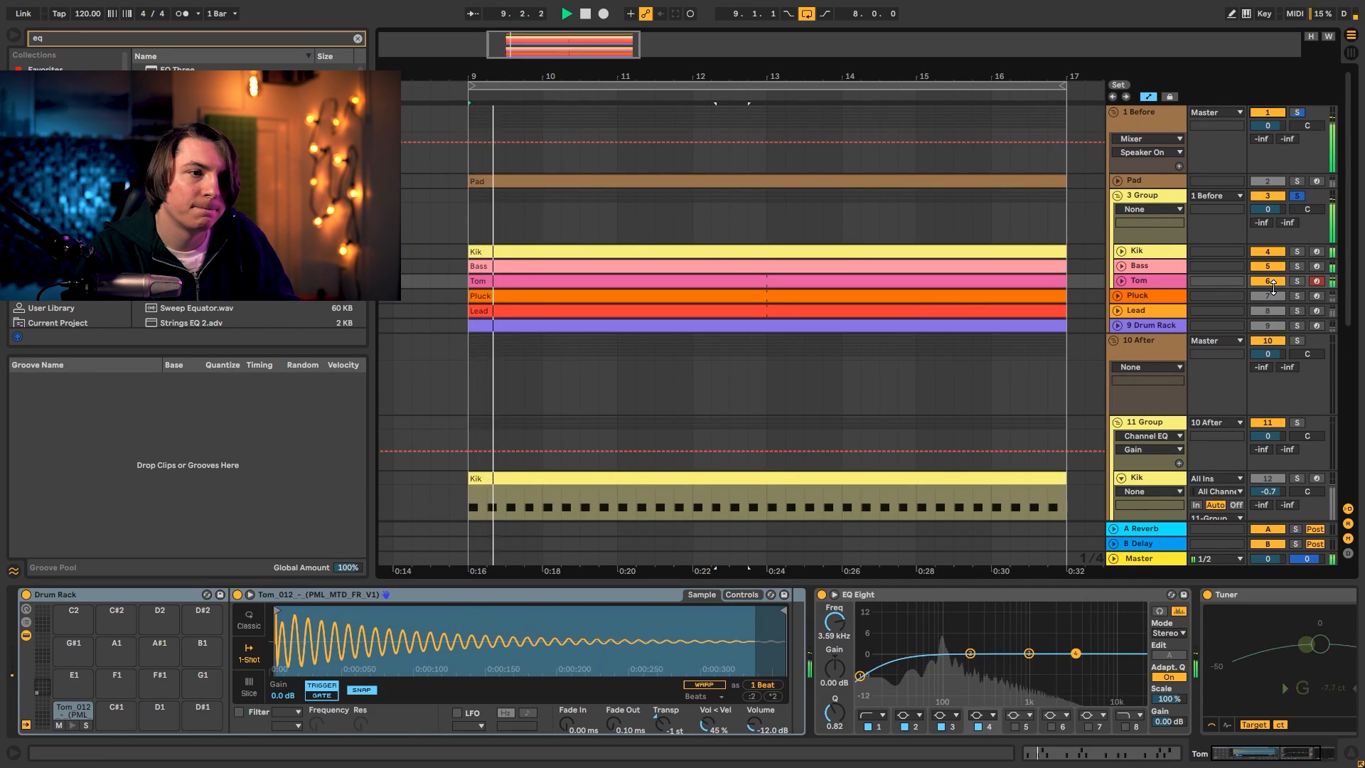
Compare the low end of both versions by alternately soloing 3 Group and 11 Group during playback.
{"action": "scroll", "coordinate": [1273, 291], "scroll_direction": "down", "scroll_amount": 4}
{"action": "scroll", "coordinate": [1273, 287], "scroll_direction": "down", "scroll_amount": 3}
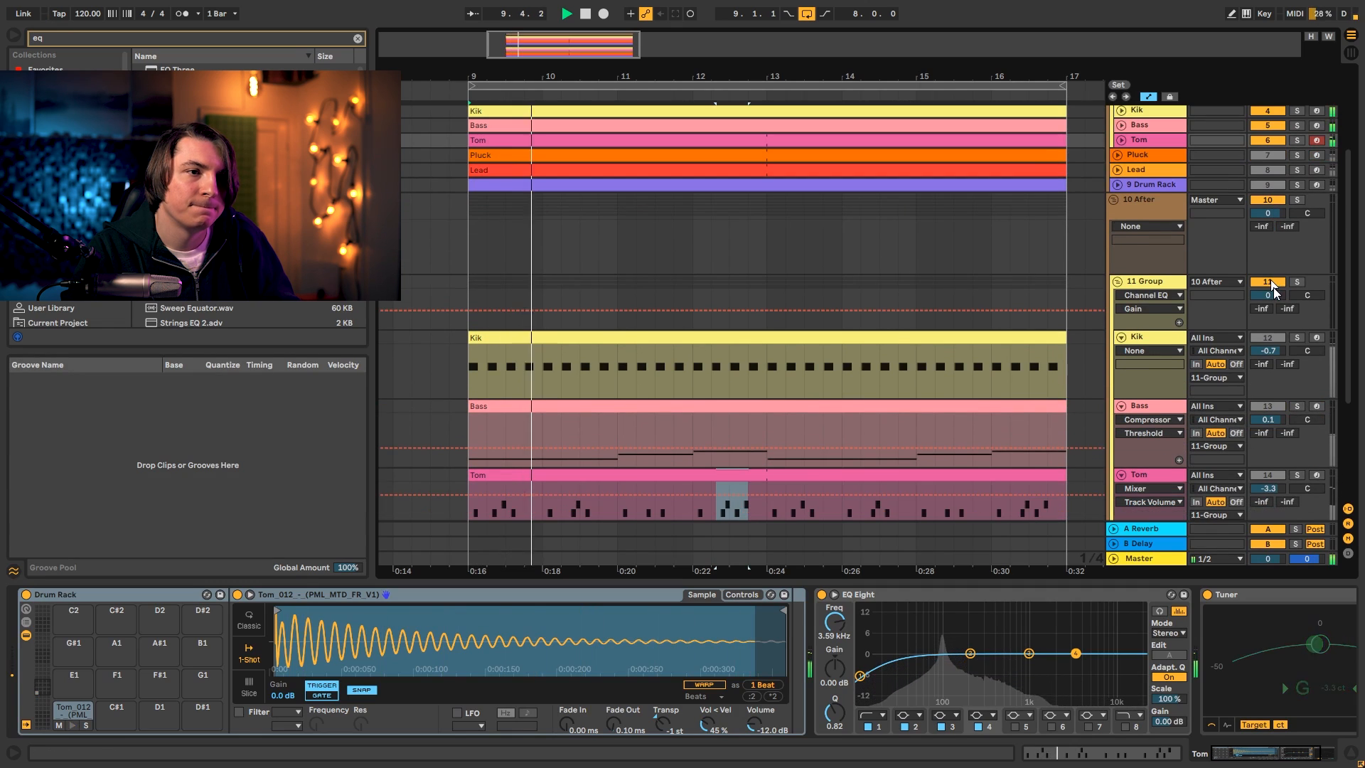
{"action": "left_click", "coordinate": [1298, 282]}
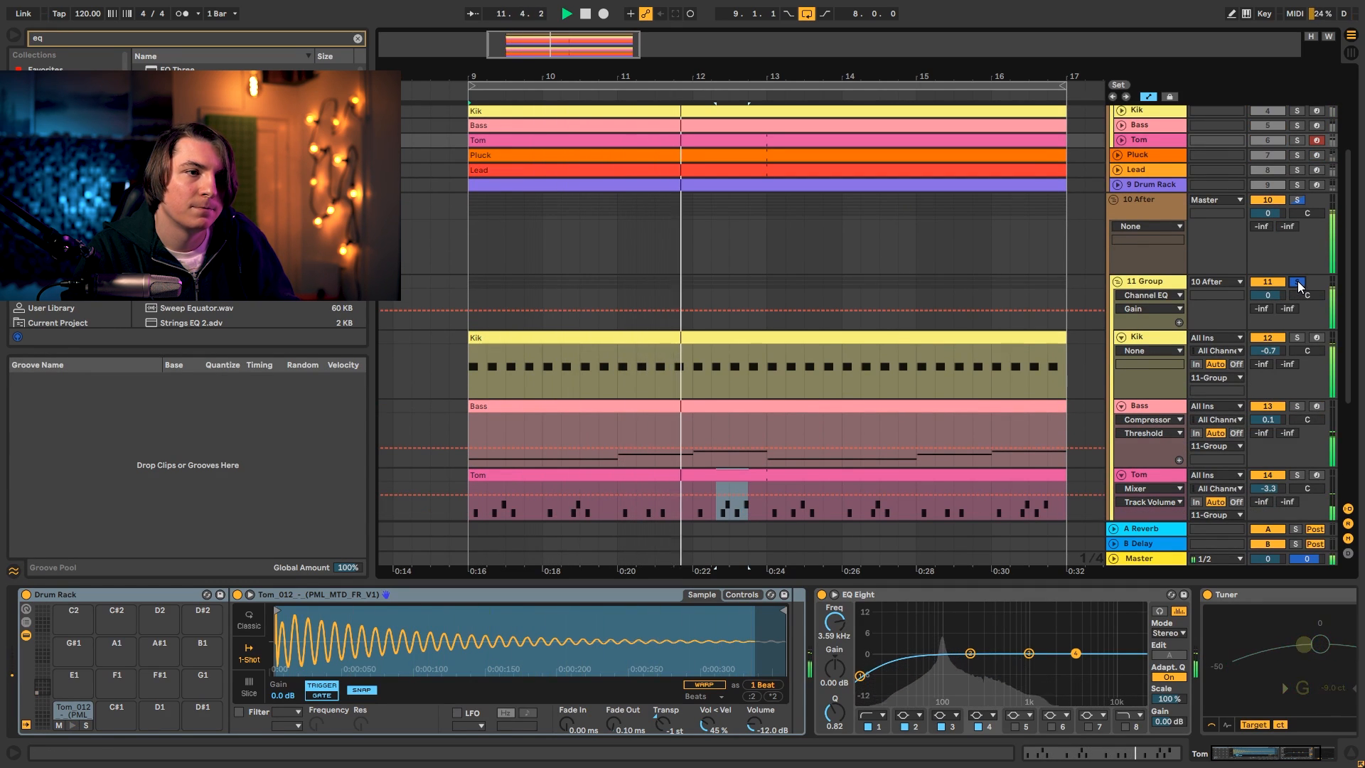
{"action": "scroll", "coordinate": [1286, 147], "scroll_direction": "up", "scroll_amount": 3}
{"action": "left_click", "coordinate": [1298, 147]}
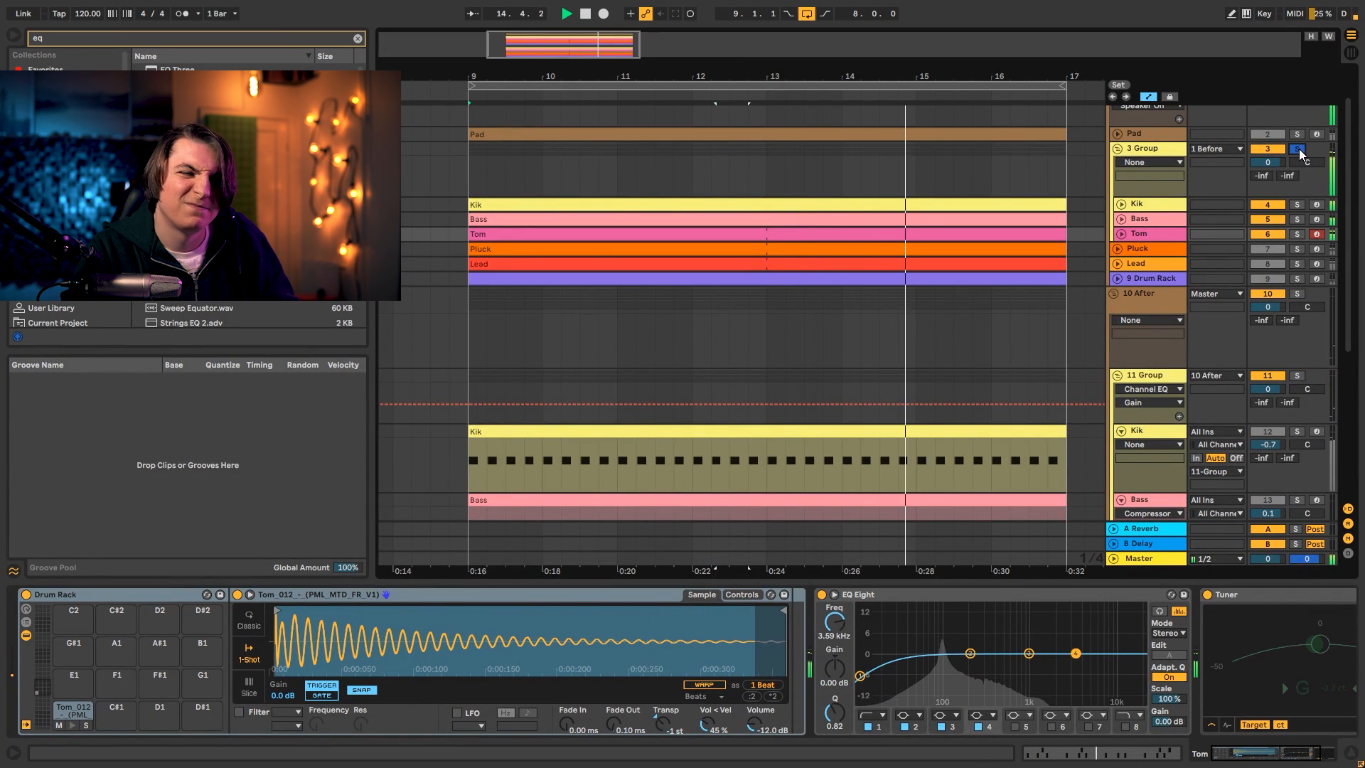
{"action": "left_click", "coordinate": [1298, 376]}
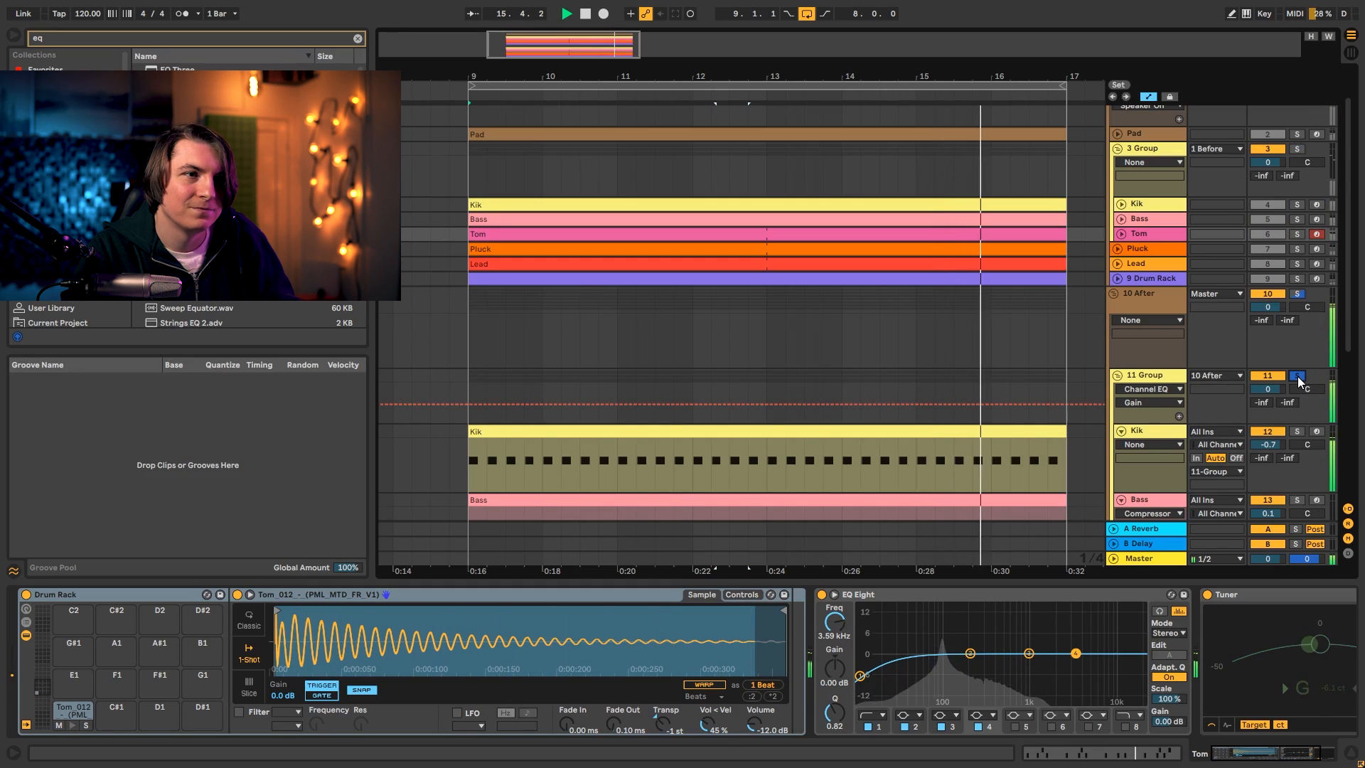
{"action": "key", "text": "space"}
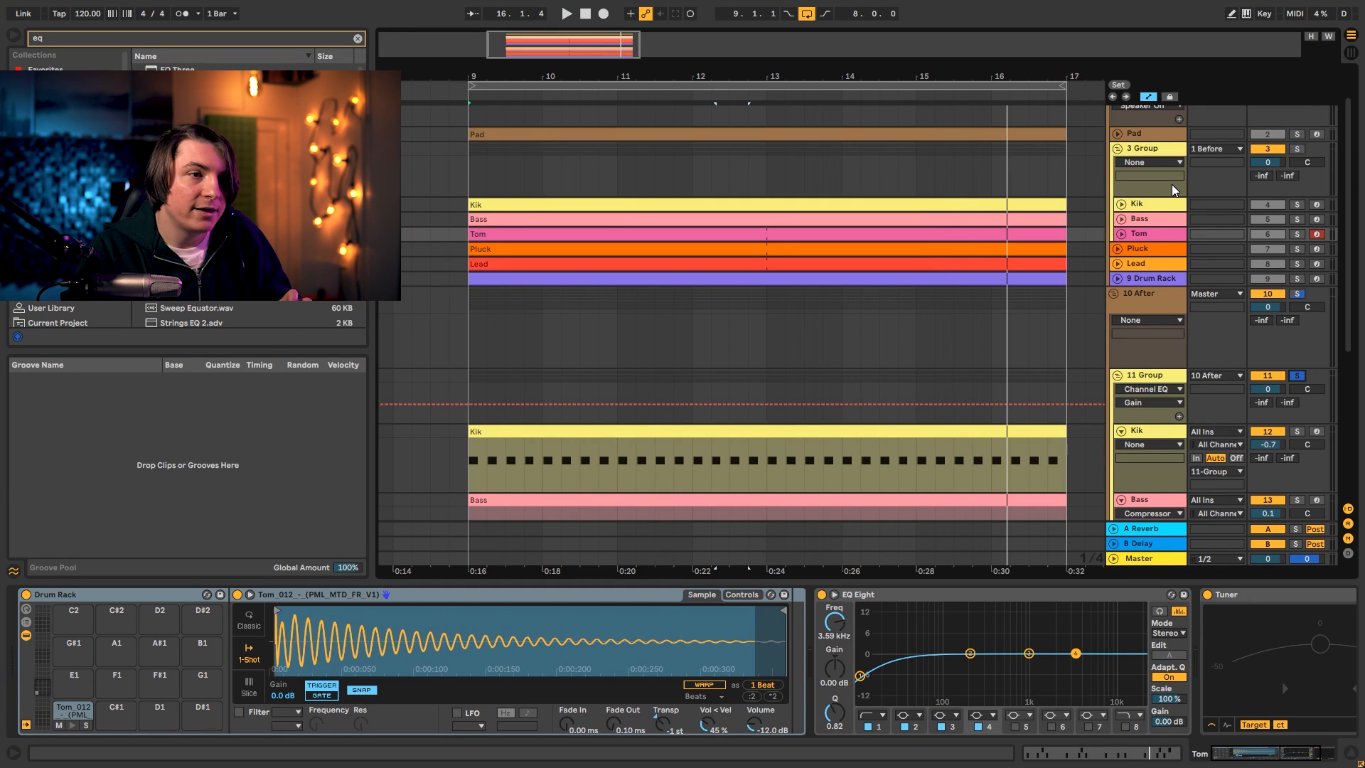
Collapse 11 Group and listen to the After version's Pad and Pluck tracks in solo, unfolding the Pluck track.
{"action": "left_click", "coordinate": [1118, 375]}
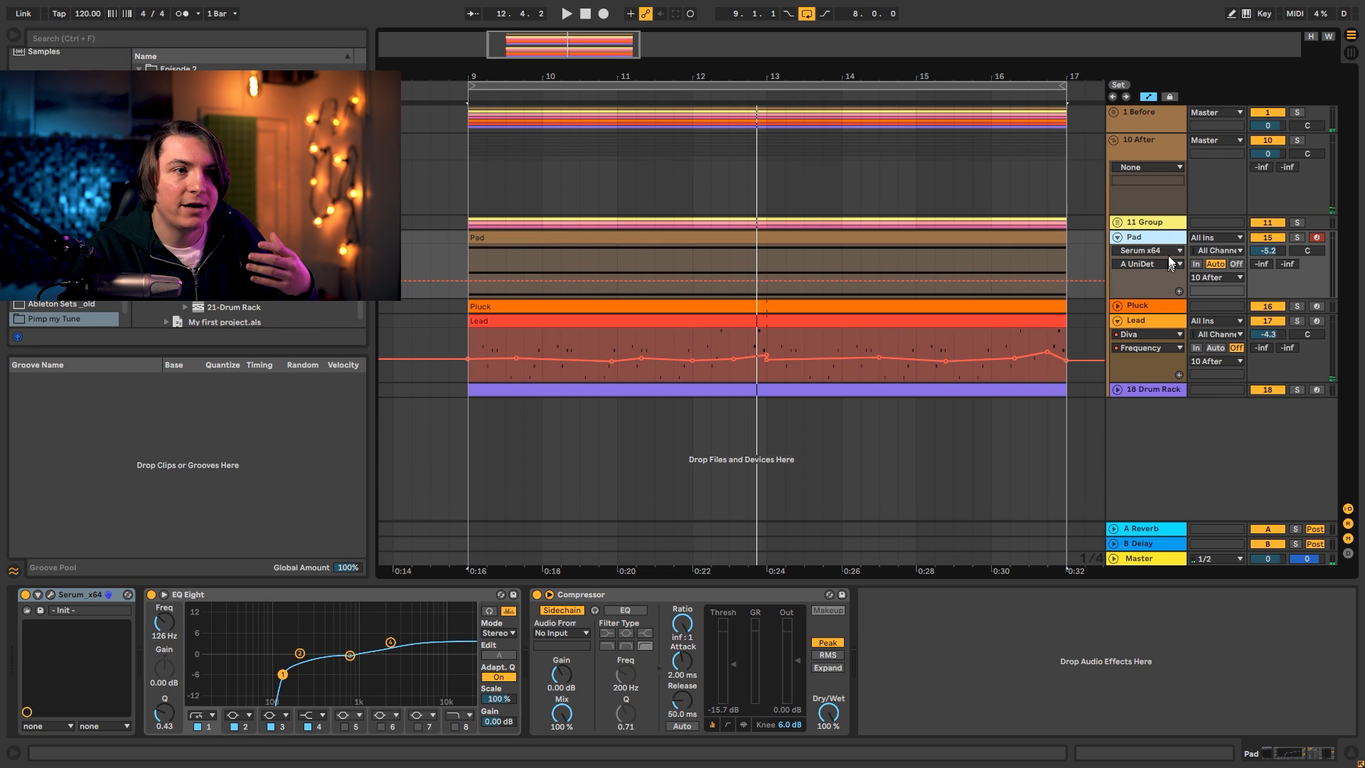
{"action": "left_click", "coordinate": [1295, 236]}
{"action": "key", "text": "space"}
{"action": "left_click", "coordinate": [1297, 305]}
{"action": "left_click", "coordinate": [1117, 306]}
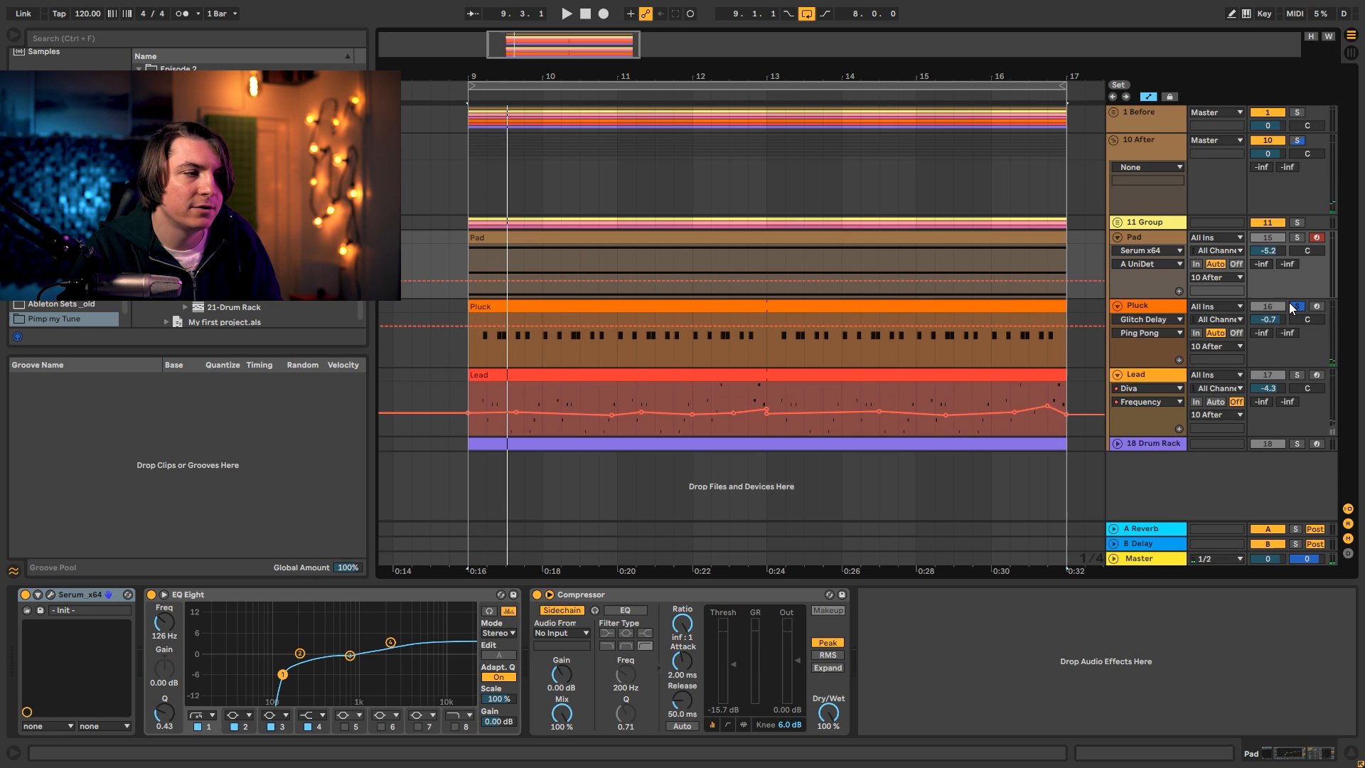
{"action": "key", "text": "space"}
{"action": "key", "text": "space"}
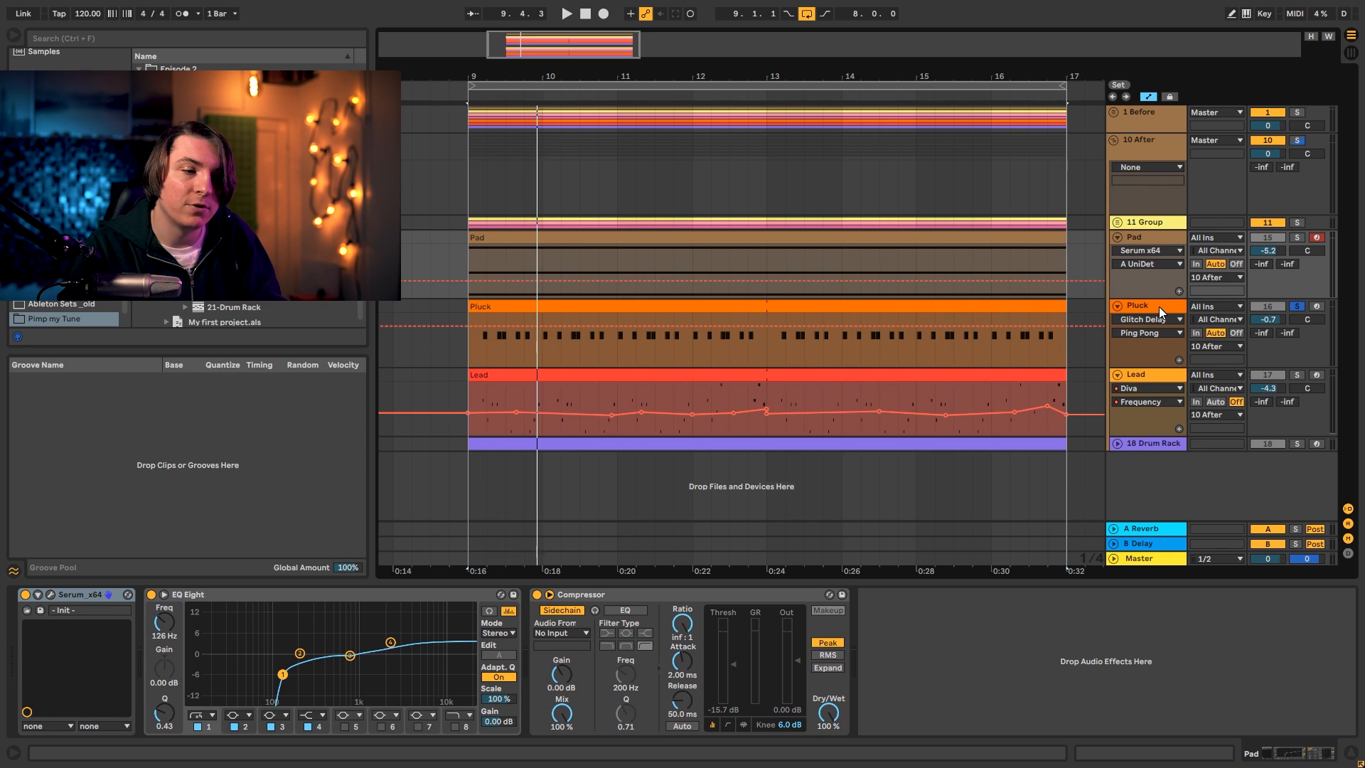
Rename the After version's Pad track as Low Pad.
{"action": "left_click", "coordinate": [1133, 249]}
{"action": "left_click", "coordinate": [1180, 234]}
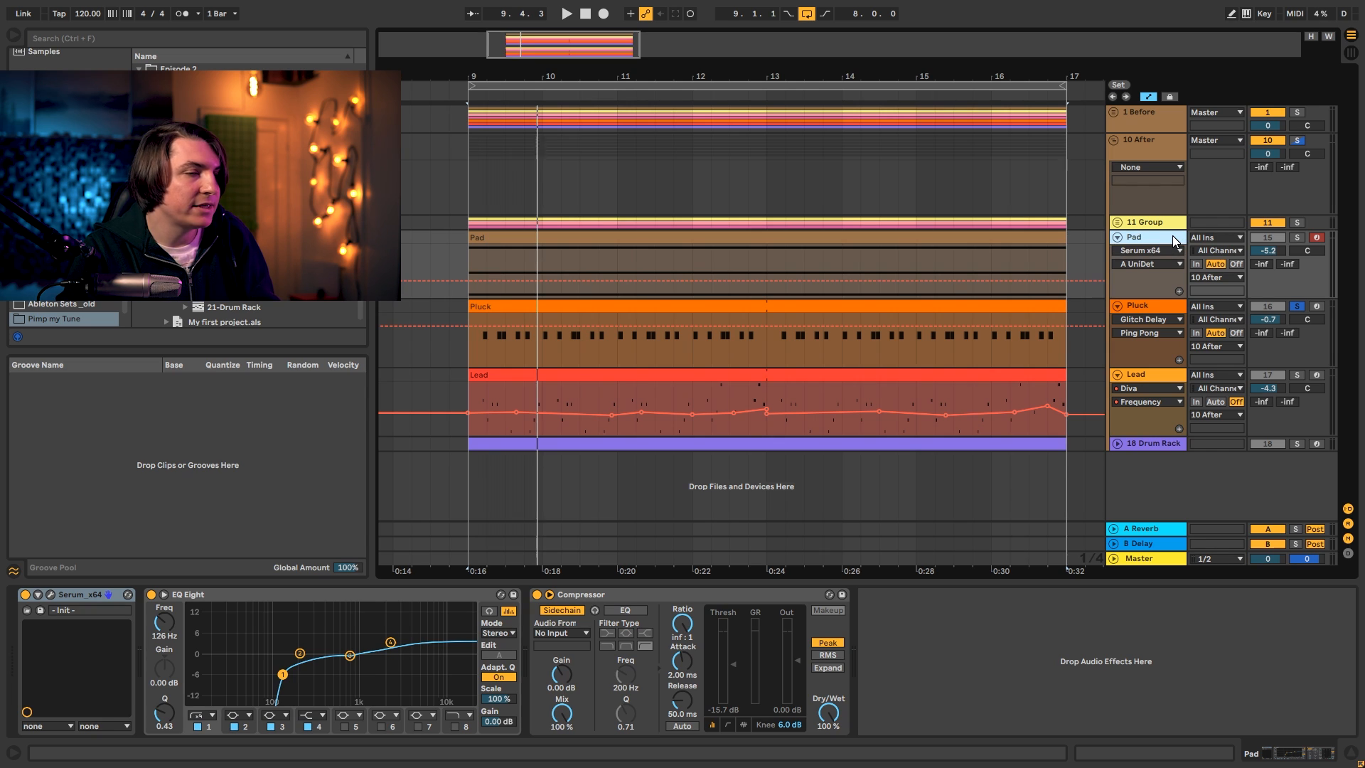
{"action": "left_click", "coordinate": [1116, 236]}
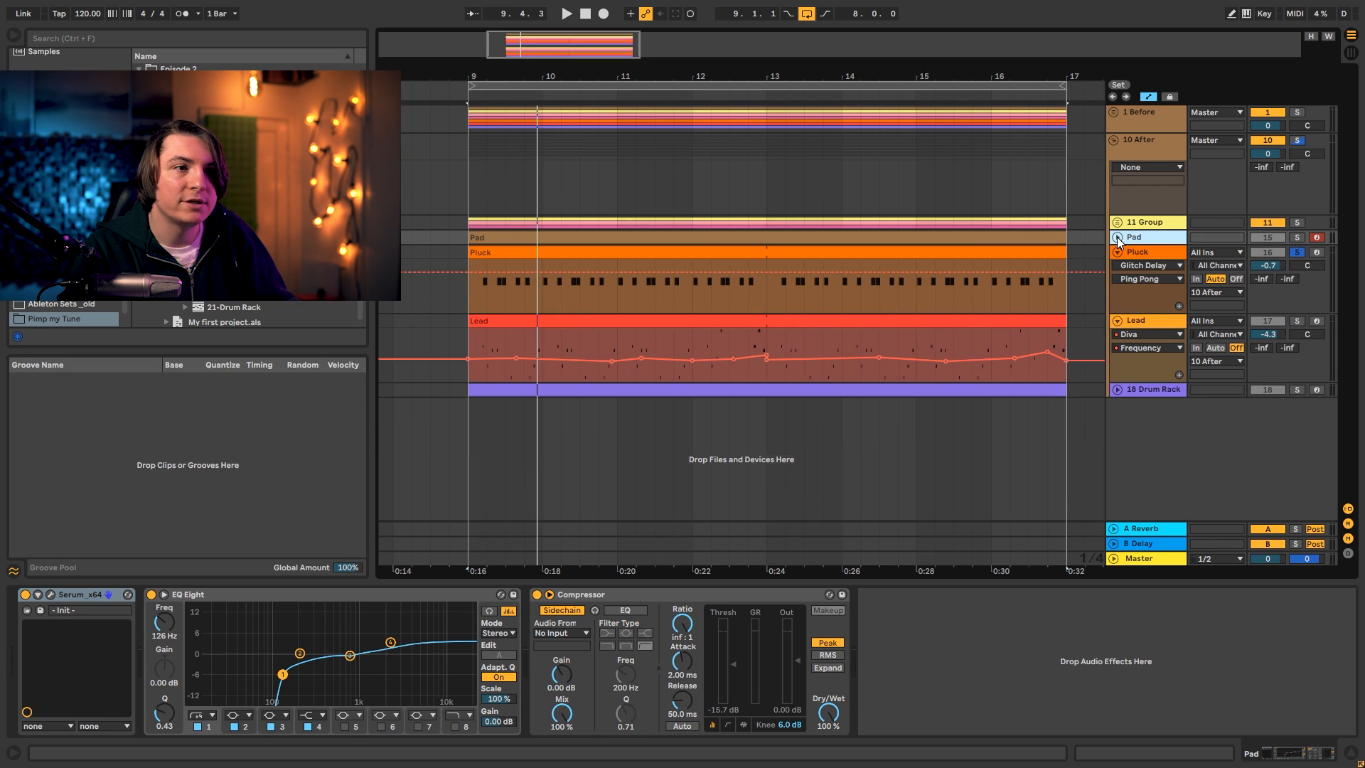
{"action": "left_click", "coordinate": [1116, 237]}
{"action": "key", "text": "ctrl+r"}
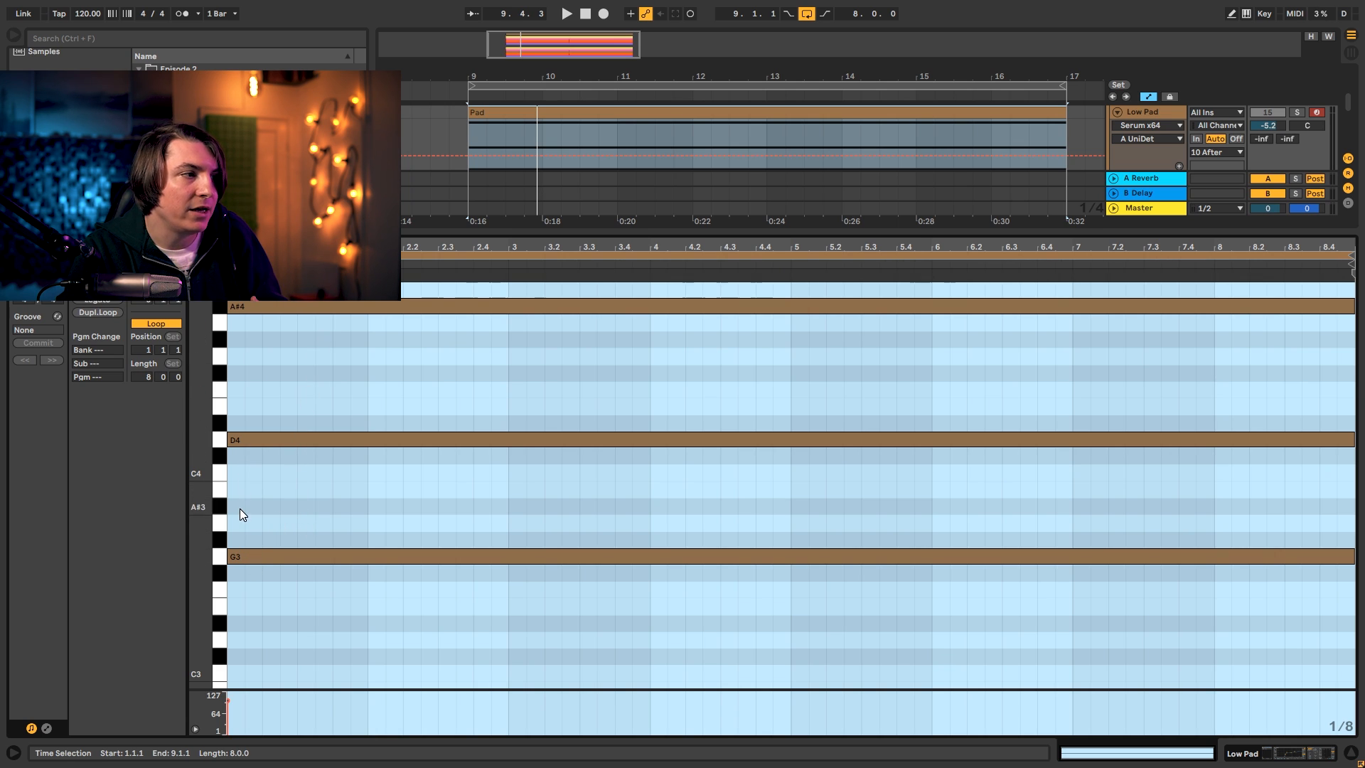
Lower the A#4 and D4 notes in the Low Pad clip by an octave each.
{"action": "key", "text": "Left"}
{"action": "left_click", "coordinate": [253, 311]}
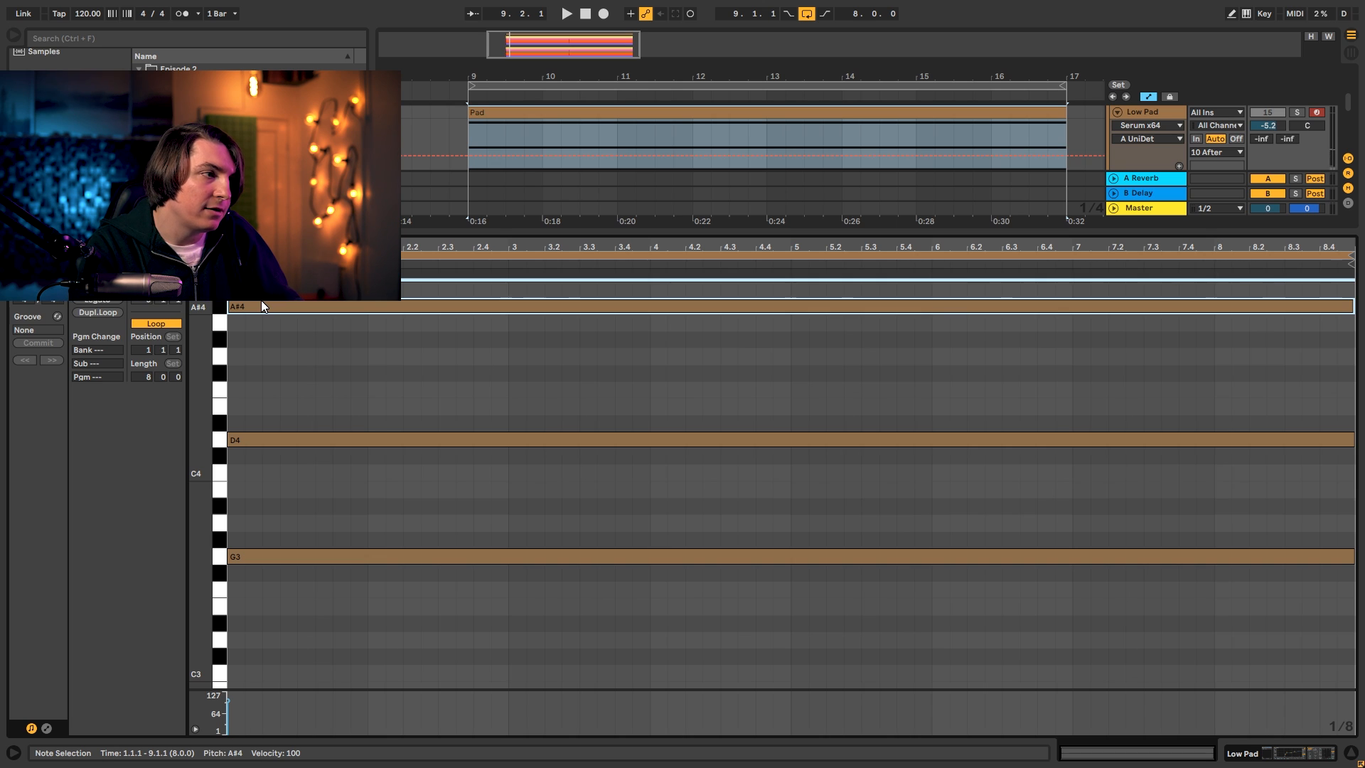
{"action": "key", "text": "shift+Down"}
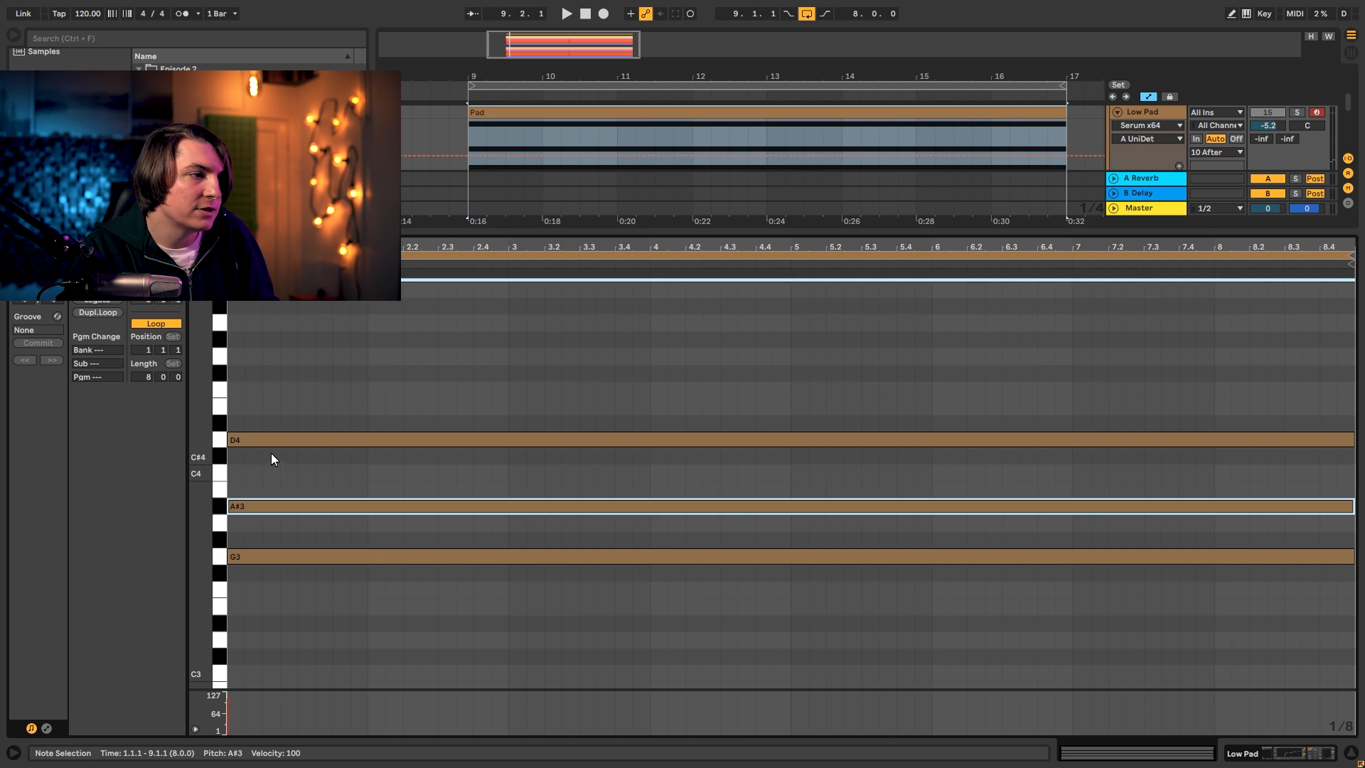
{"action": "left_click_drag", "start_coordinate": [274, 439], "coordinate": [279, 637]}
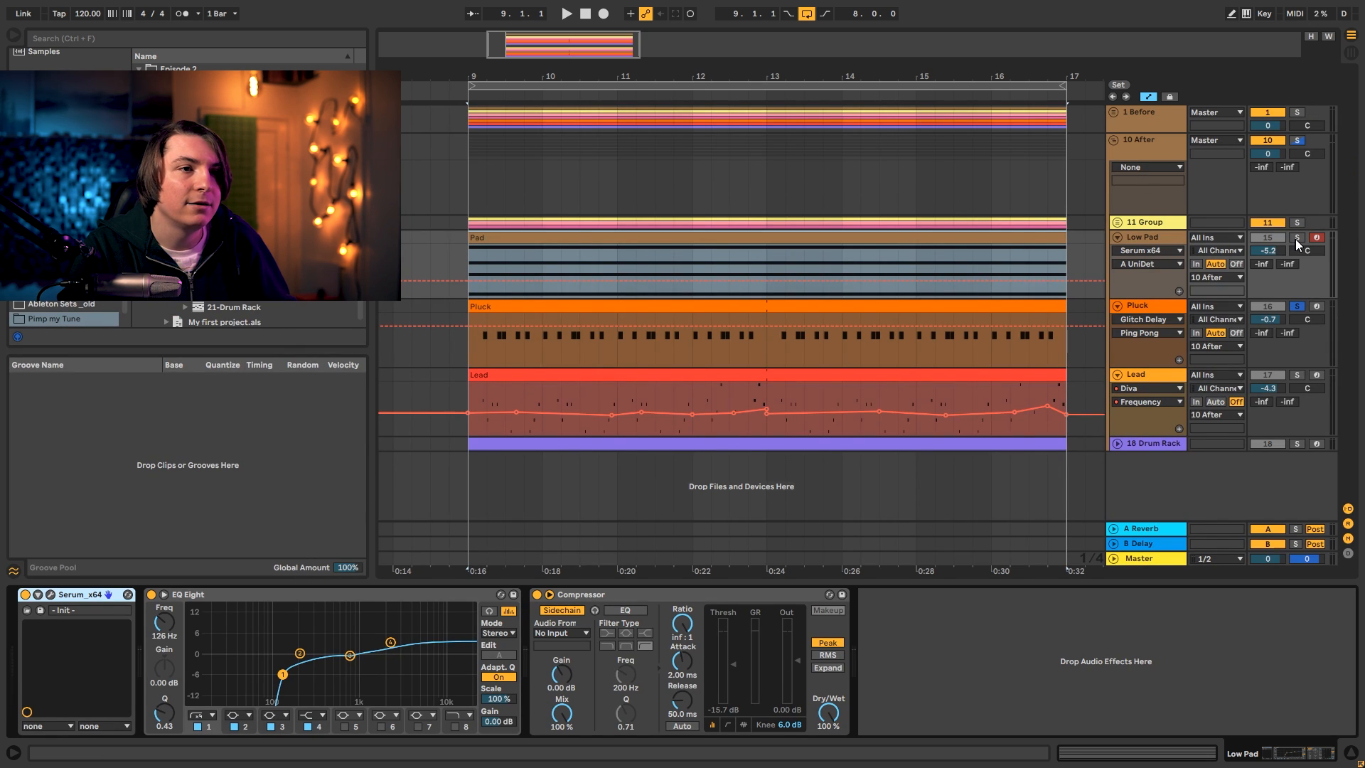
Play the Low Pad in solo and lower its EQ Eight high shelf at 2.35 kHz to 0.37 dB gain.
{"action": "left_click", "coordinate": [1296, 238]}
{"action": "key", "text": "space"}
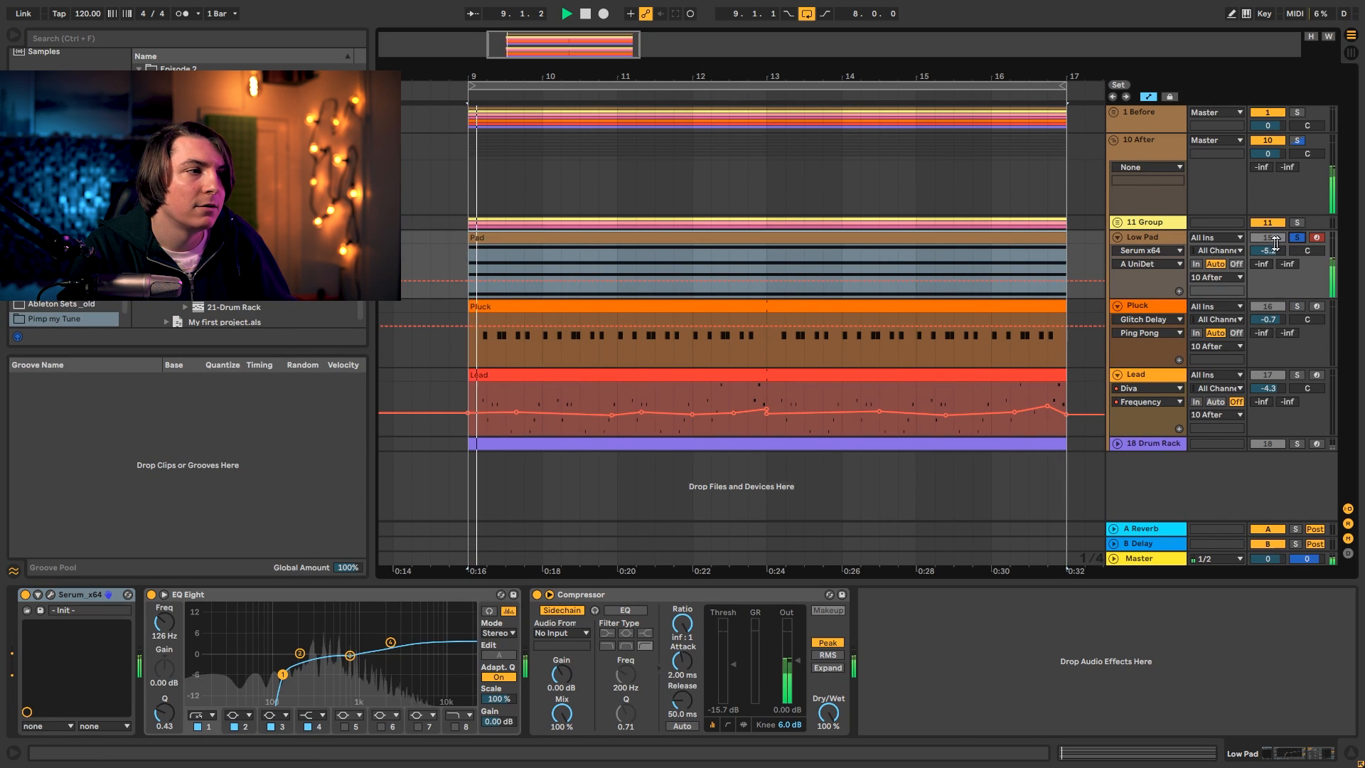
{"action": "left_click_drag", "start_coordinate": [391, 643], "coordinate": [390, 652]}
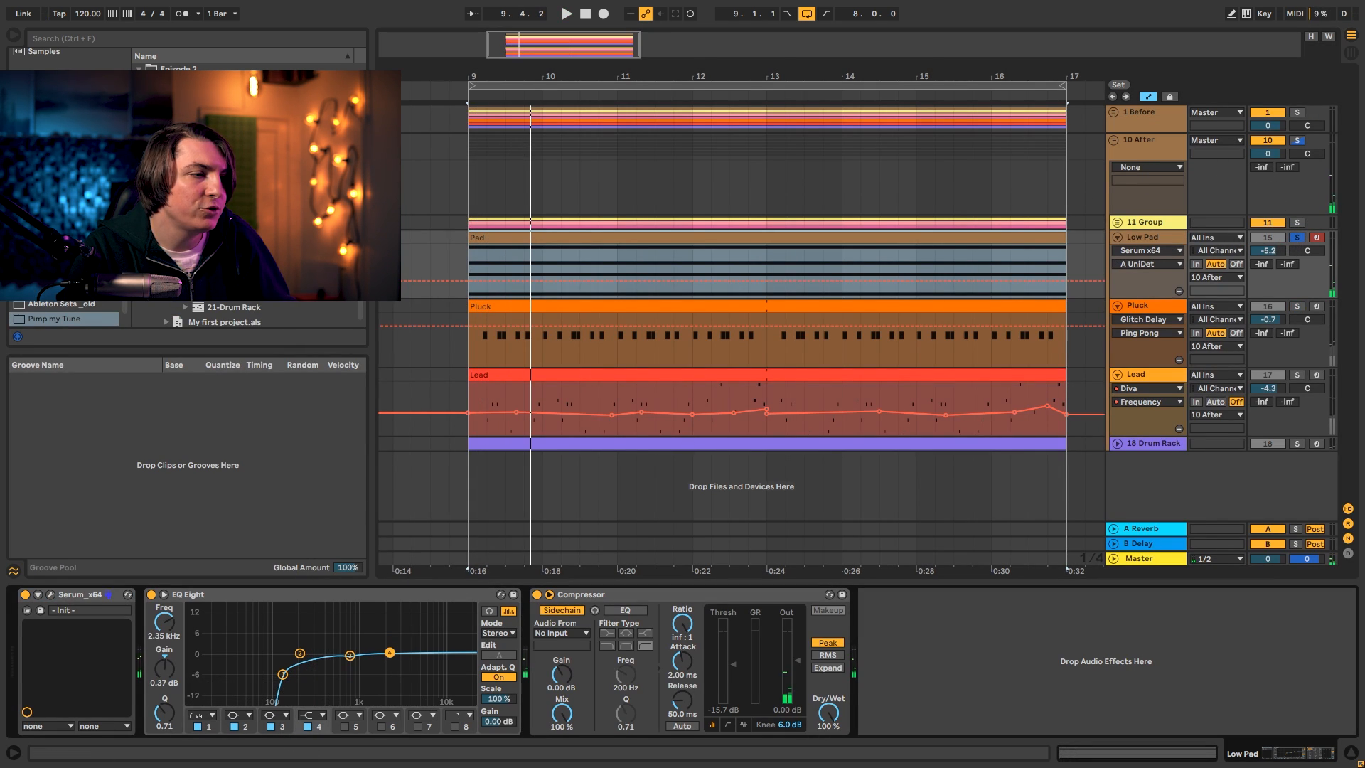
Set the Low Pad Compressor's sidechain source to Kik and its threshold to -14.2 dB.
{"action": "left_click", "coordinate": [559, 634]}
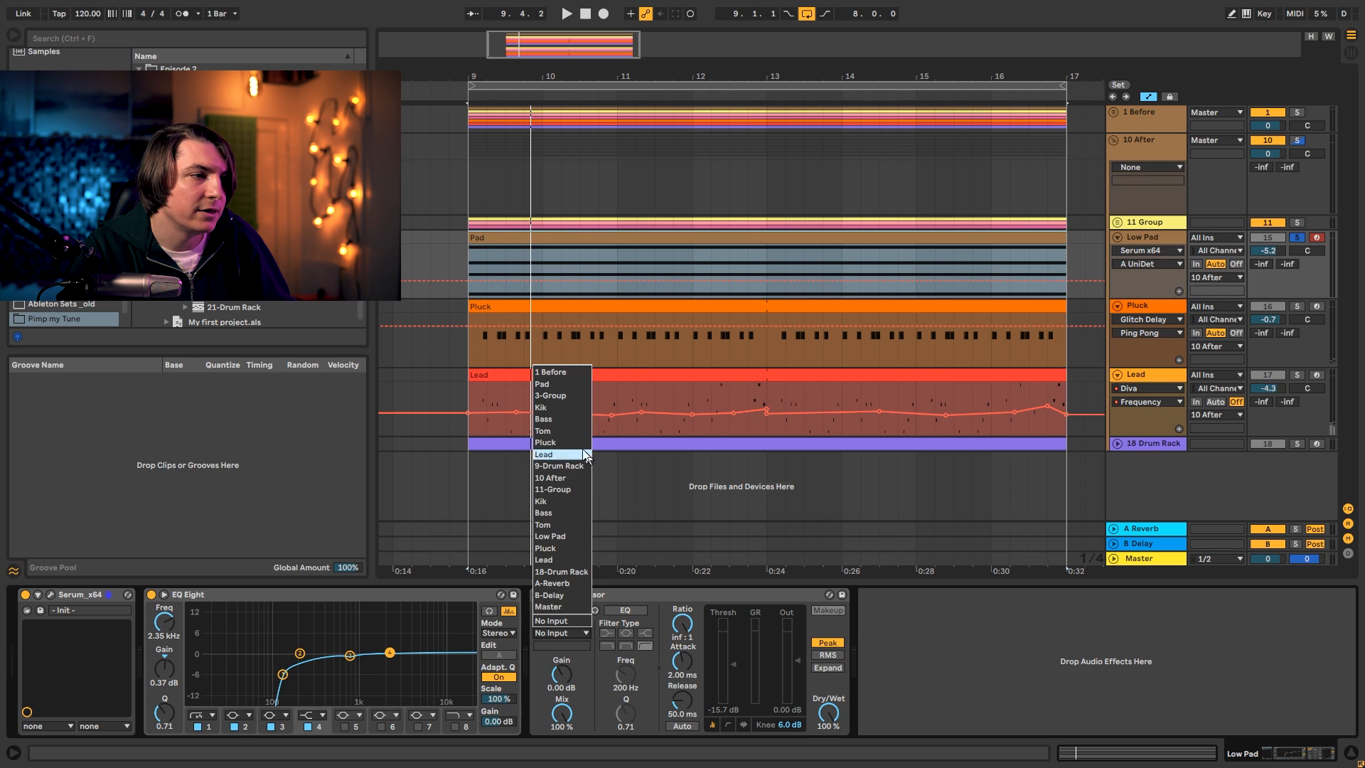
{"action": "left_click", "coordinate": [555, 409]}
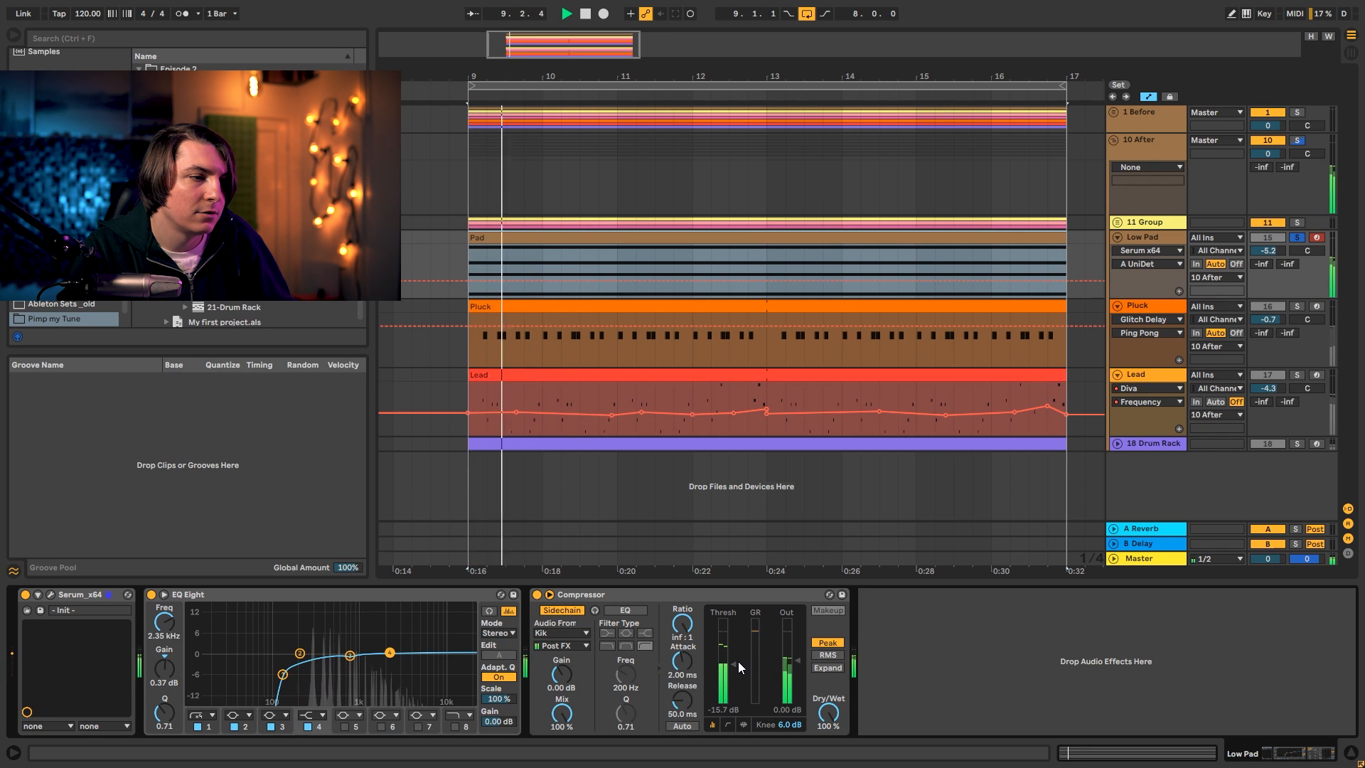
{"action": "left_click_drag", "start_coordinate": [735, 664], "coordinate": [735, 658]}
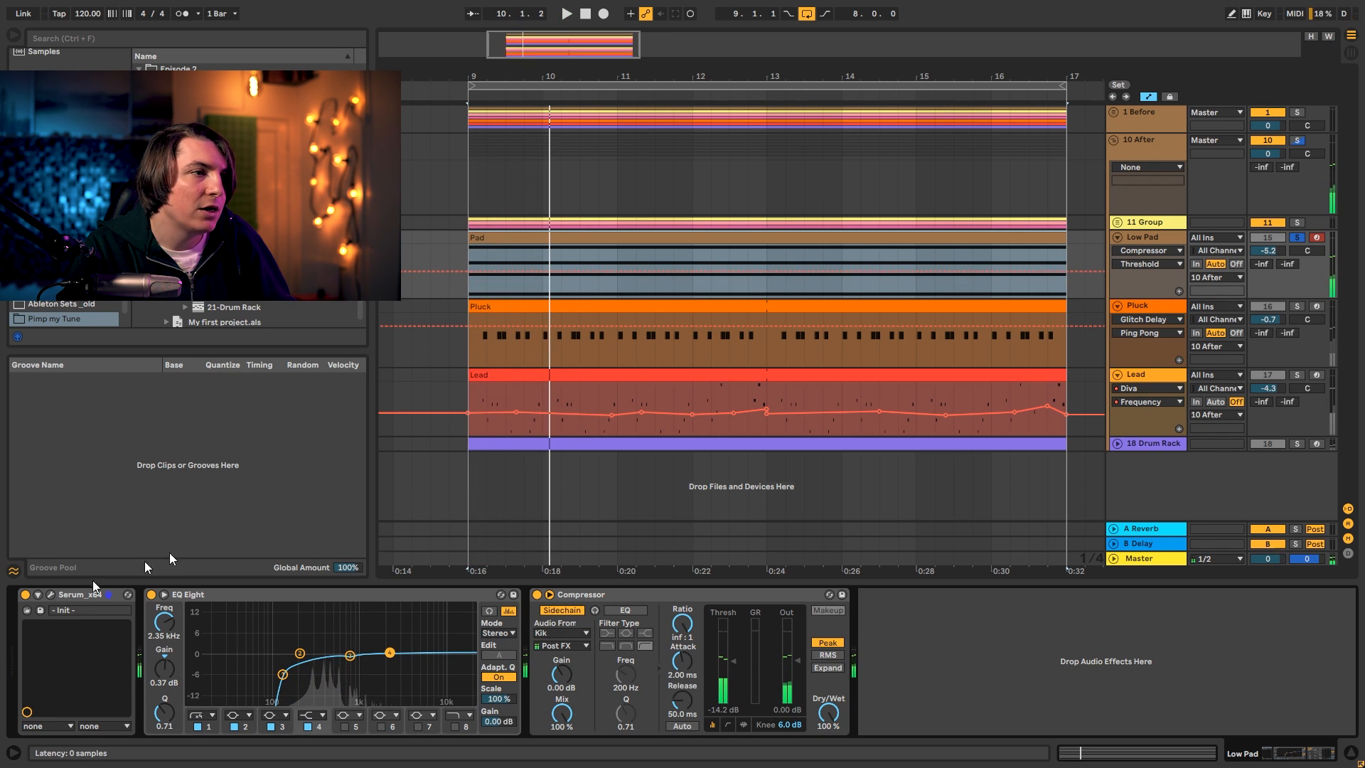
Lower the filter cutoff in the Low Pad's Serum and set Env 1's attack to 44 ms and sustain to -1.7 dB.
{"action": "left_click", "coordinate": [50, 594]}
{"action": "left_click_drag", "start_coordinate": [484, 53], "coordinate": [777, 79]}
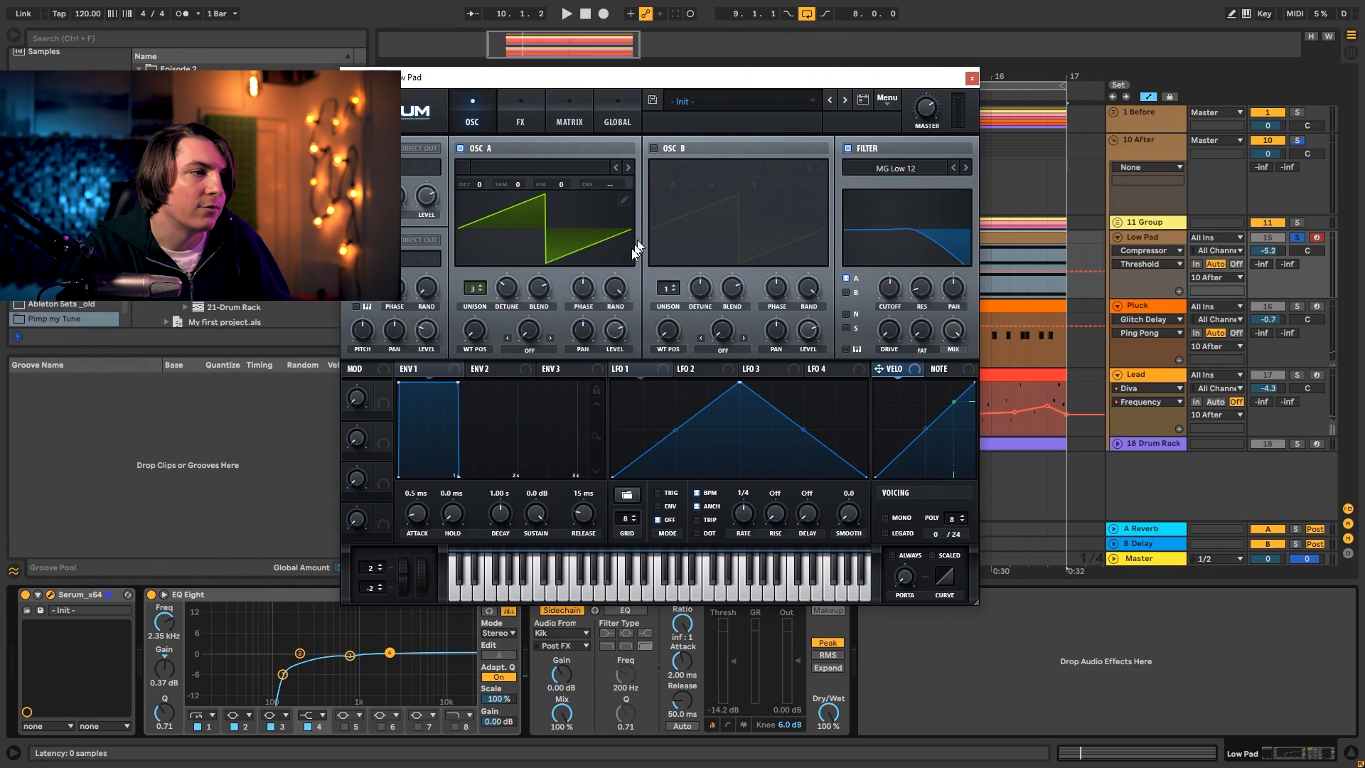
{"action": "left_click", "coordinate": [890, 288]}
{"action": "key", "text": "space"}
{"action": "left_click_drag", "start_coordinate": [889, 297], "coordinate": [890, 305]}
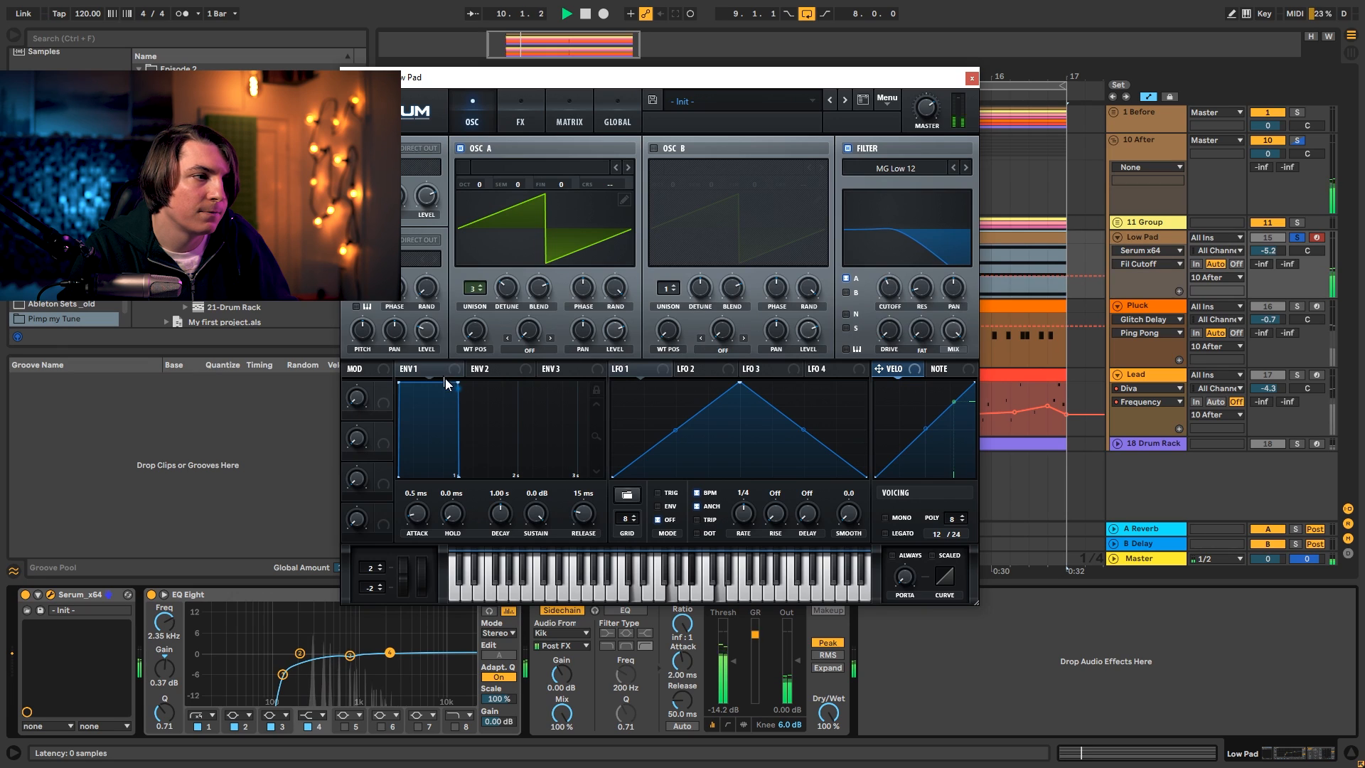
{"action": "left_click_drag", "start_coordinate": [400, 383], "coordinate": [406, 383]}
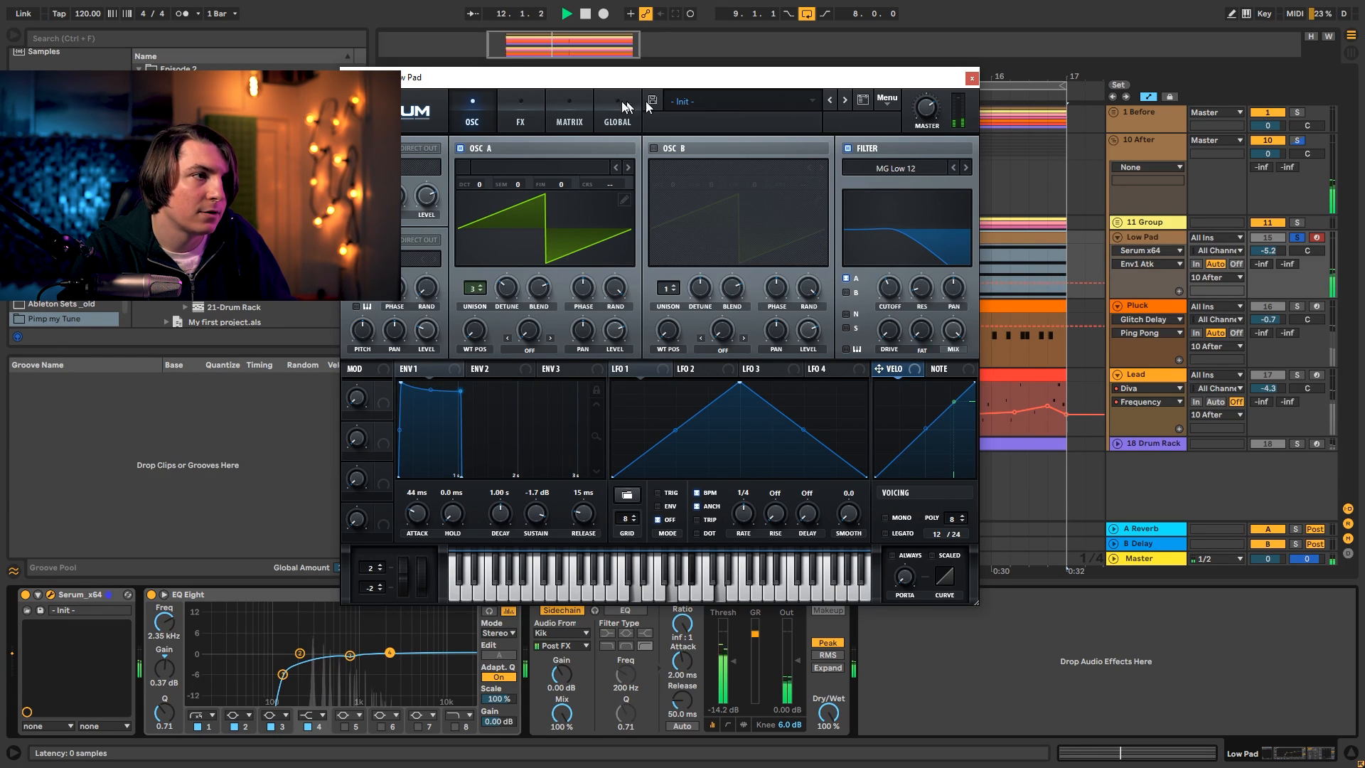
Adjust the drive and mix of Serum's Tube distortion on the Low Pad, with the drive at 15%.
{"action": "left_click", "coordinate": [528, 107]}
{"action": "key", "text": "space"}
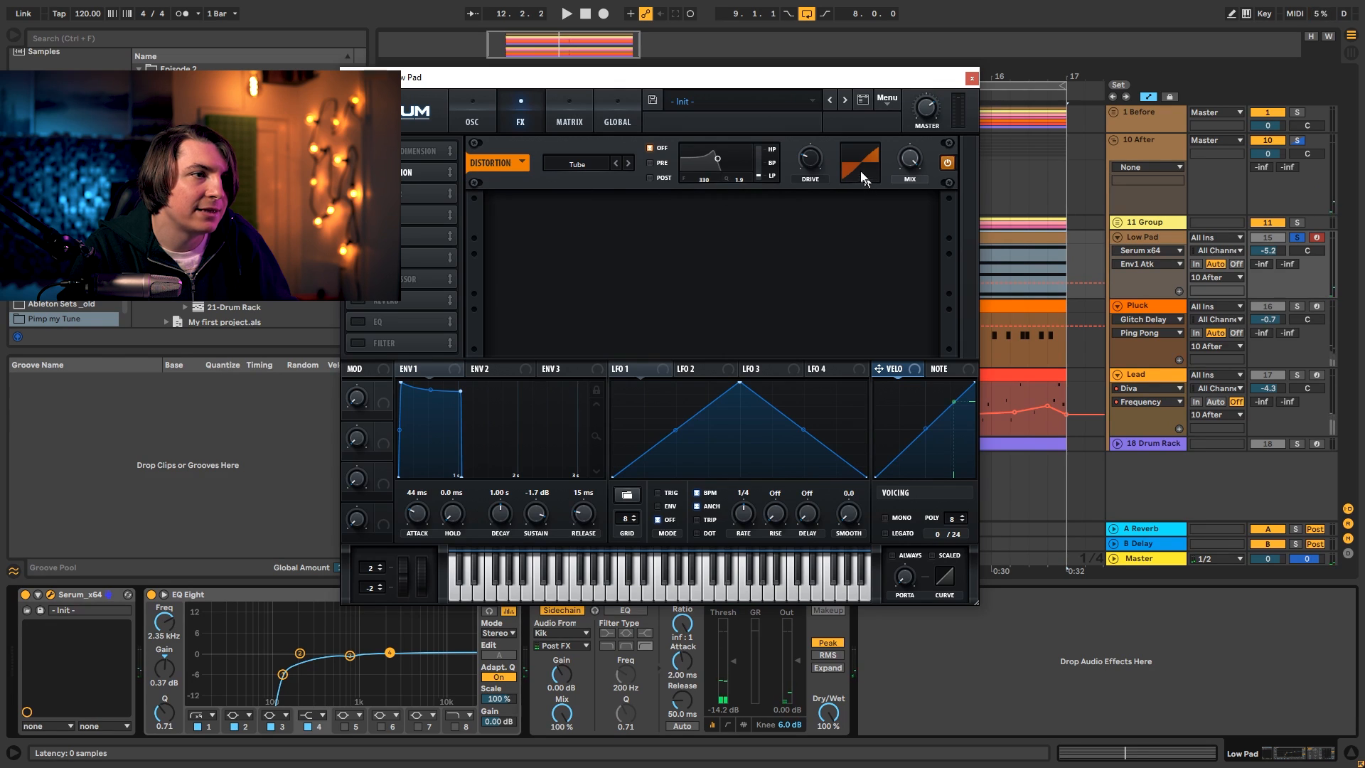
{"action": "key", "text": "space"}
{"action": "left_click", "coordinate": [816, 174]}
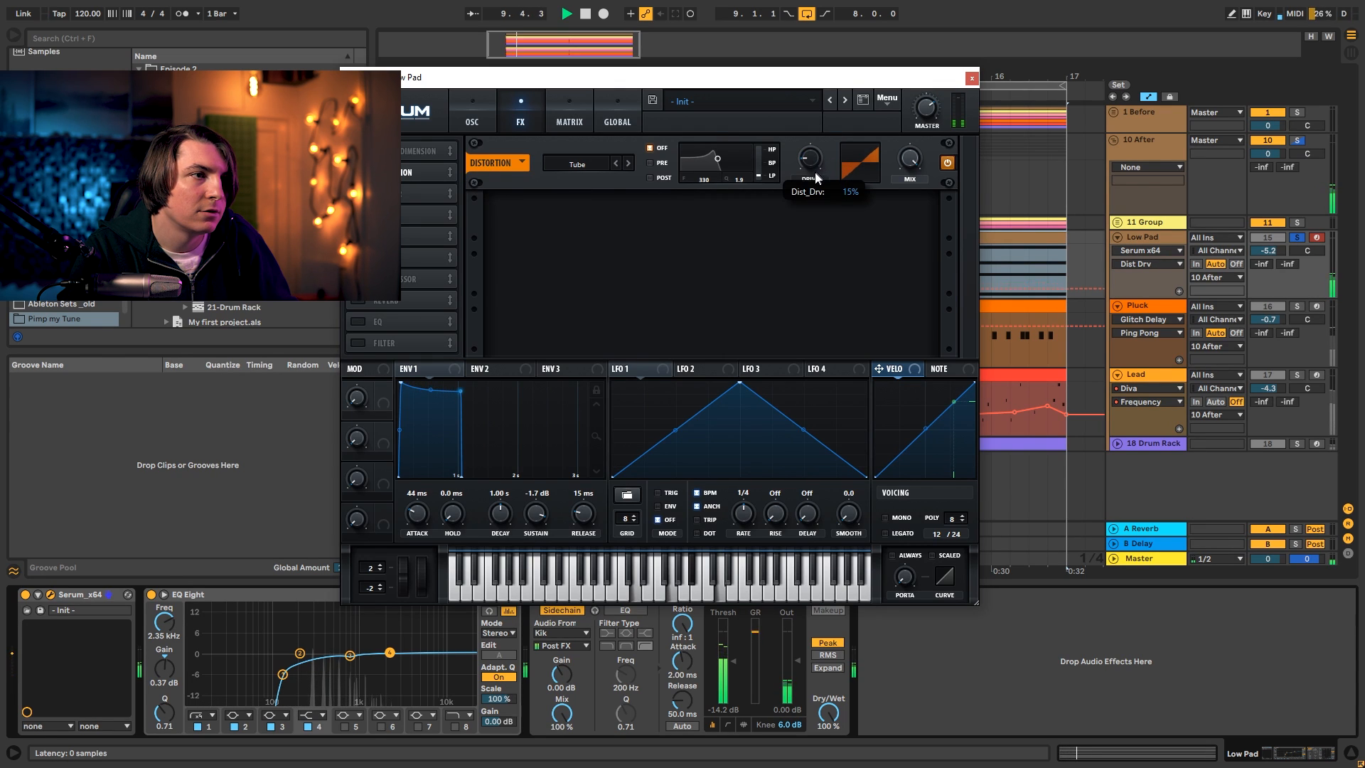
{"action": "left_click", "coordinate": [913, 167]}
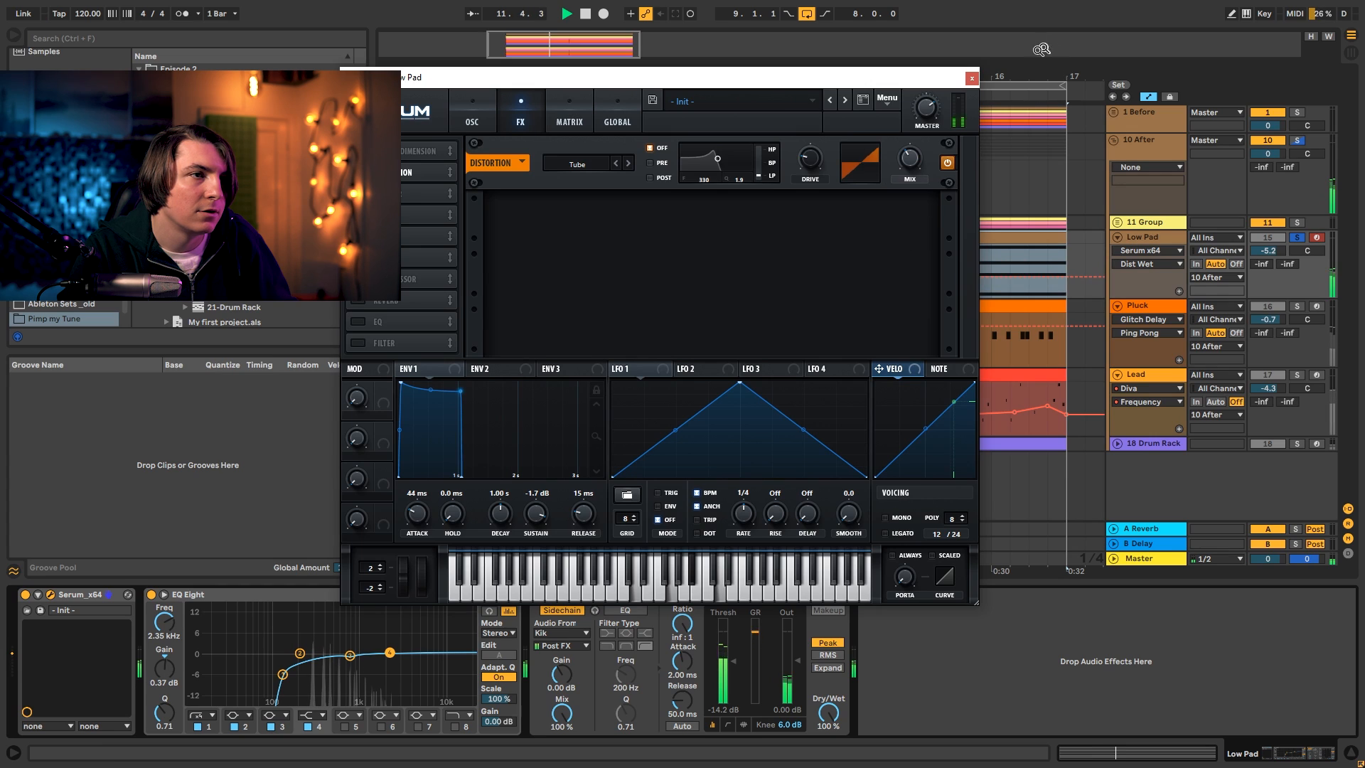
Adjust oscillator A's unison detune in the Low Pad's Serum during playback and close the synth window.
{"action": "left_click", "coordinate": [465, 121]}
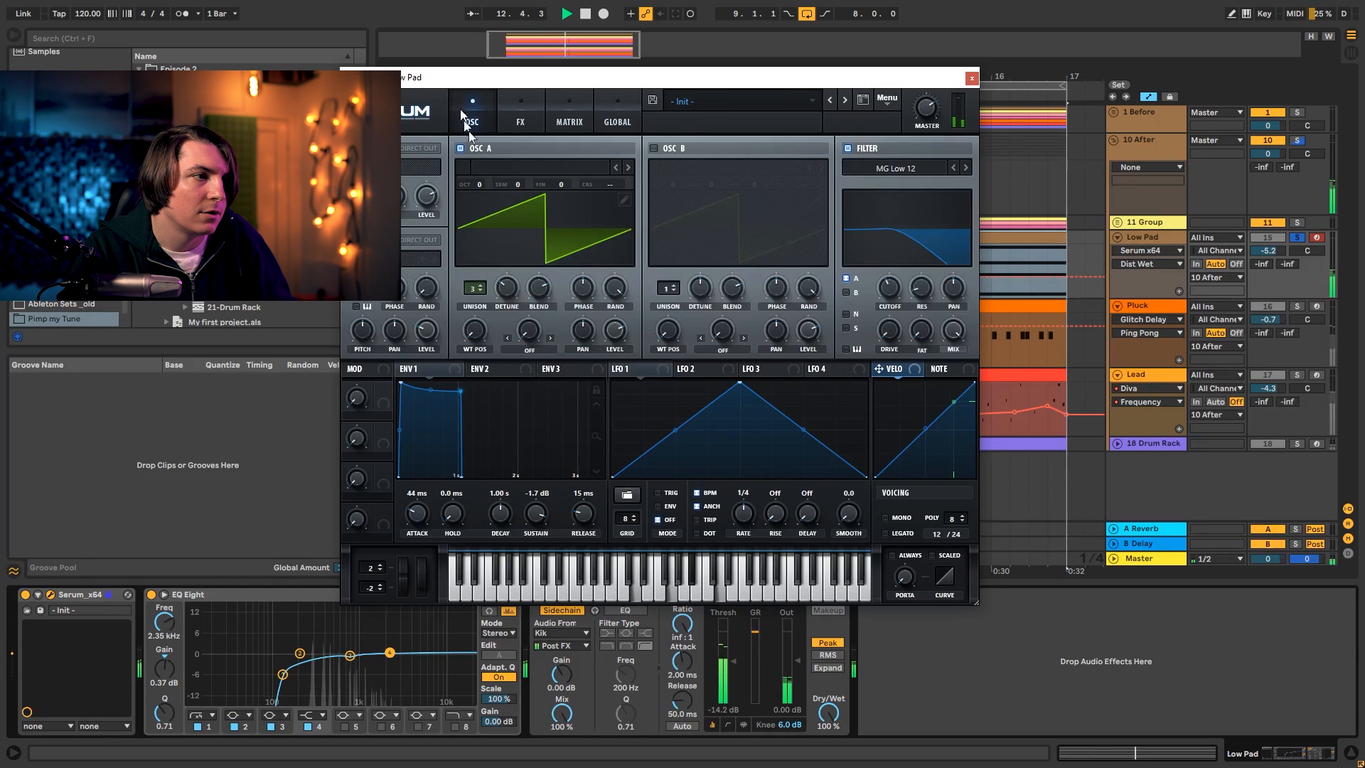
{"action": "left_click", "coordinate": [506, 290]}
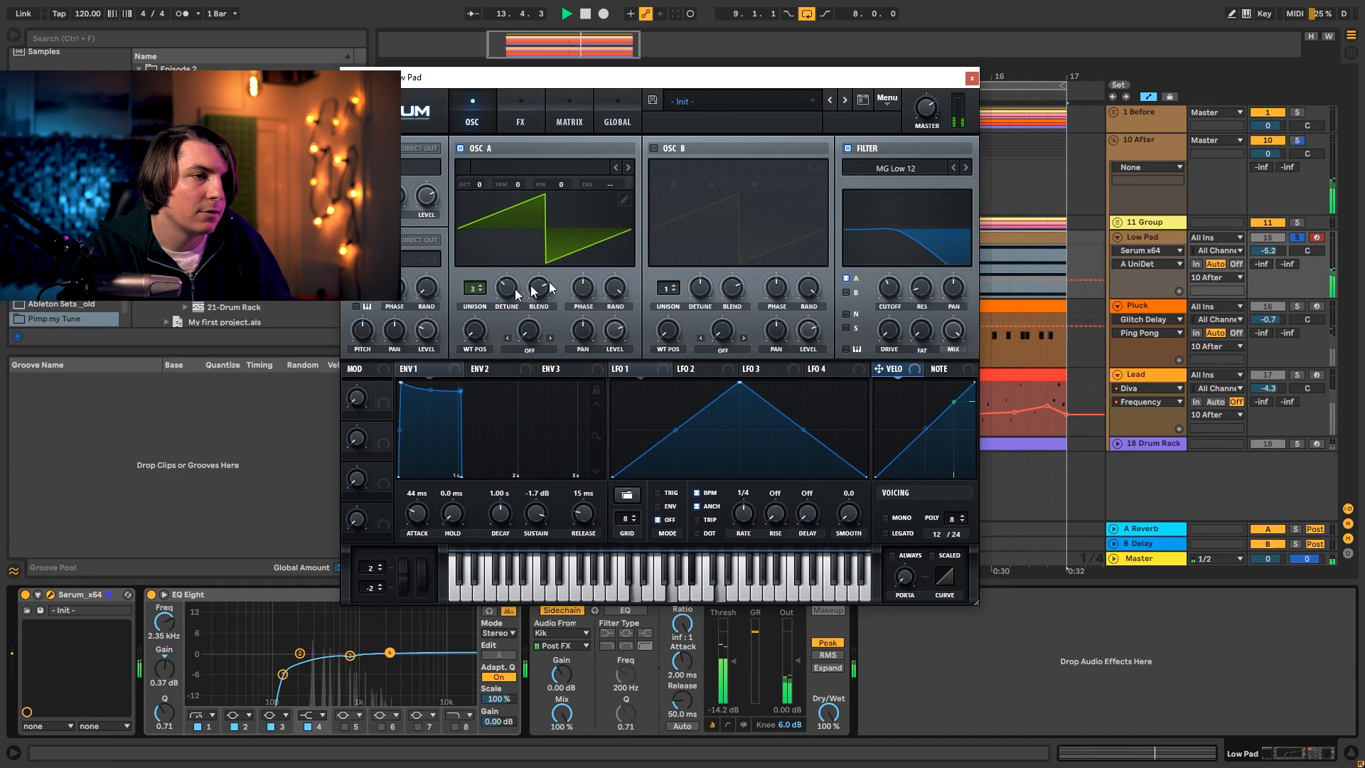
{"action": "key", "text": "space"}
{"action": "left_click", "coordinate": [972, 78]}
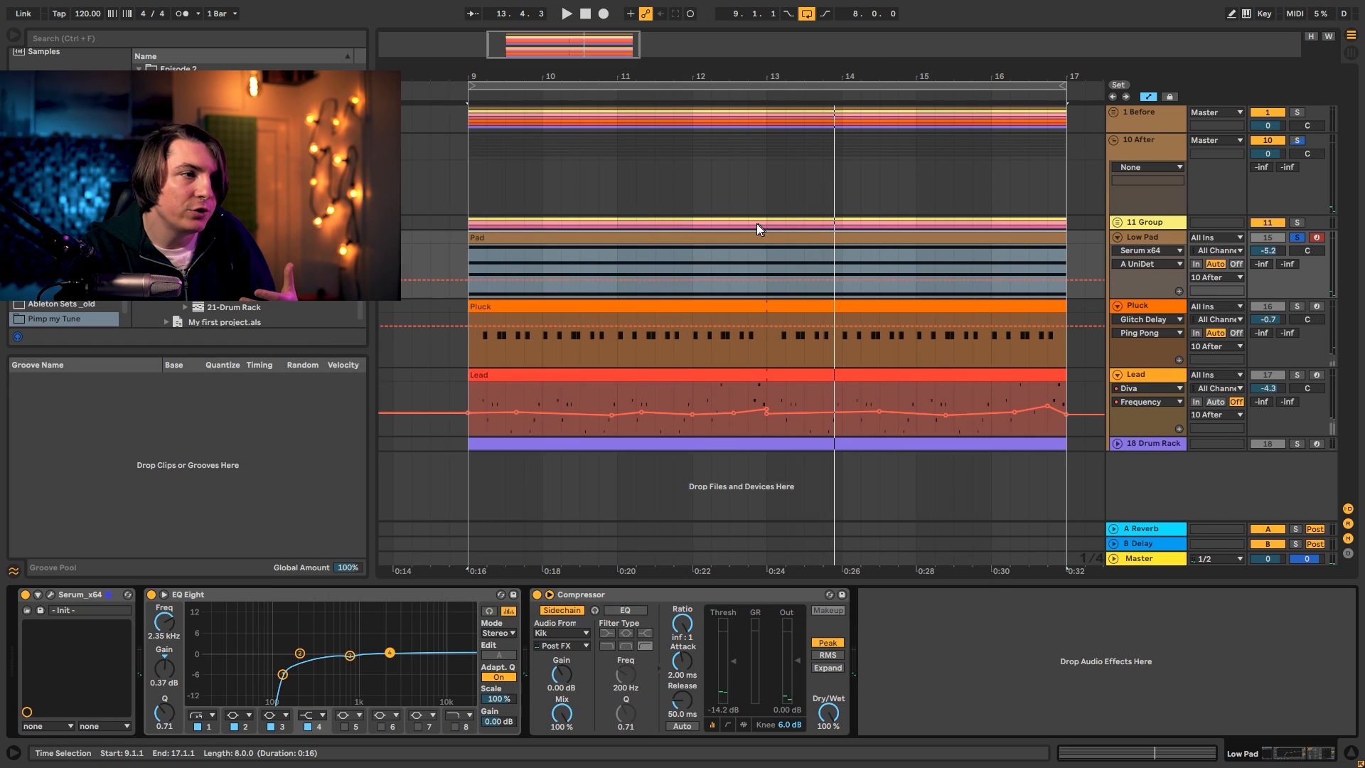
Shorten the A#3 note in the Low Pad clip to its first two bars and audition the clip.
{"action": "double_click", "coordinate": [752, 244]}
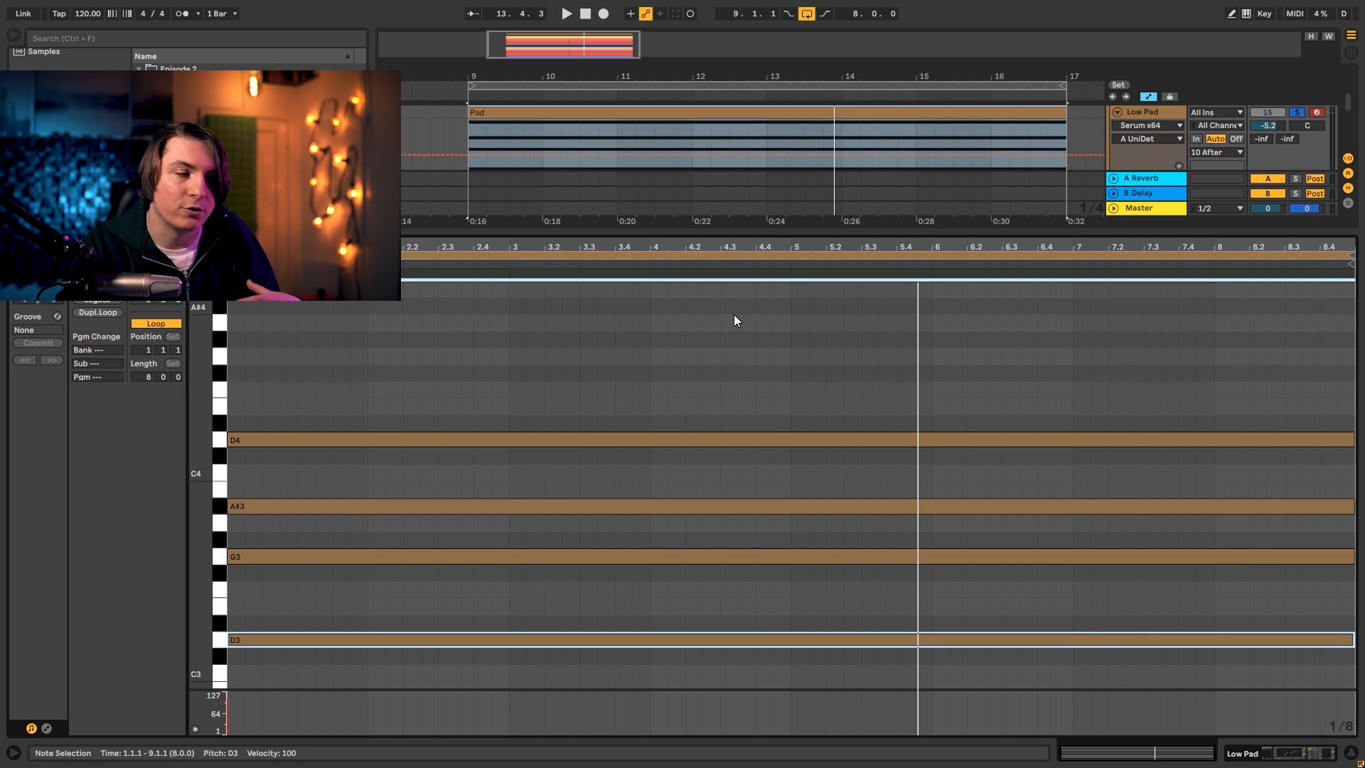
{"action": "left_click_drag", "start_coordinate": [1351, 506], "coordinate": [515, 501]}
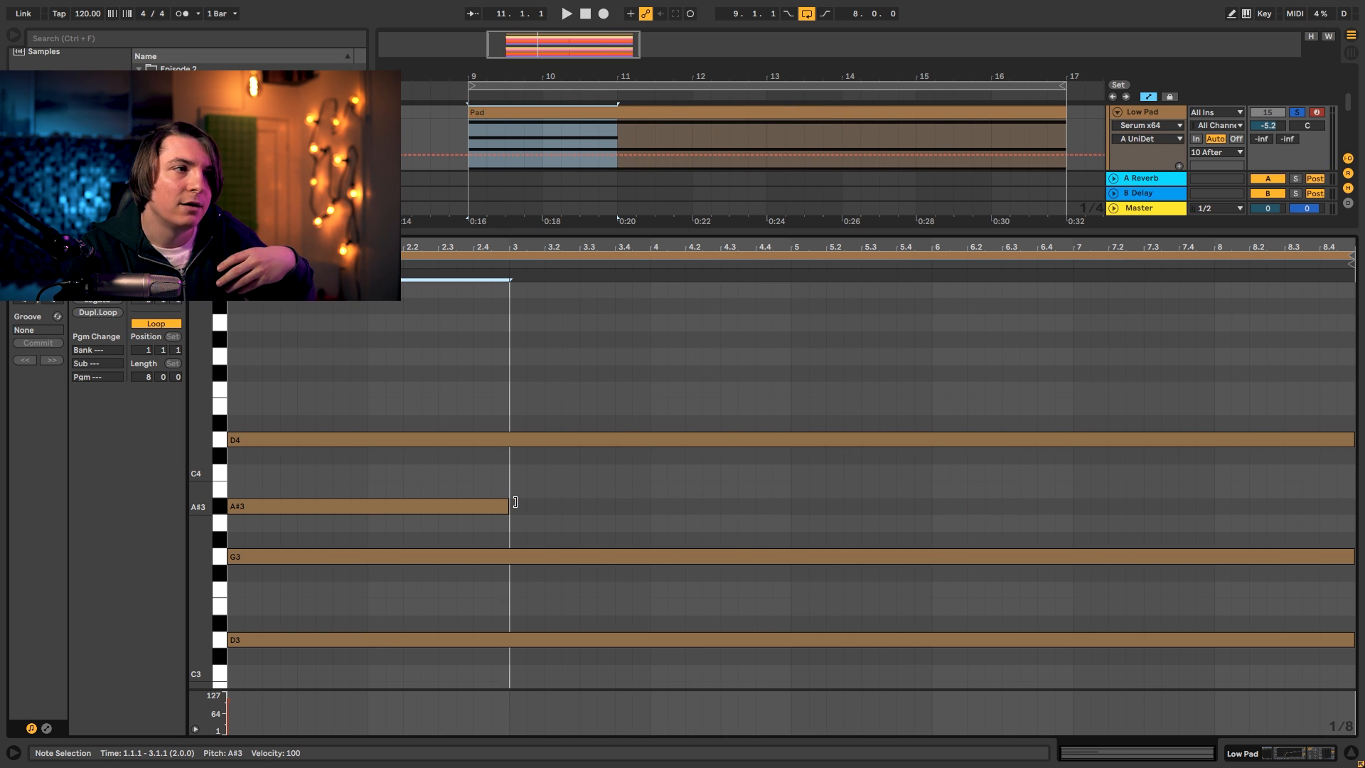
{"action": "left_click_drag", "start_coordinate": [515, 502], "coordinate": [510, 500]}
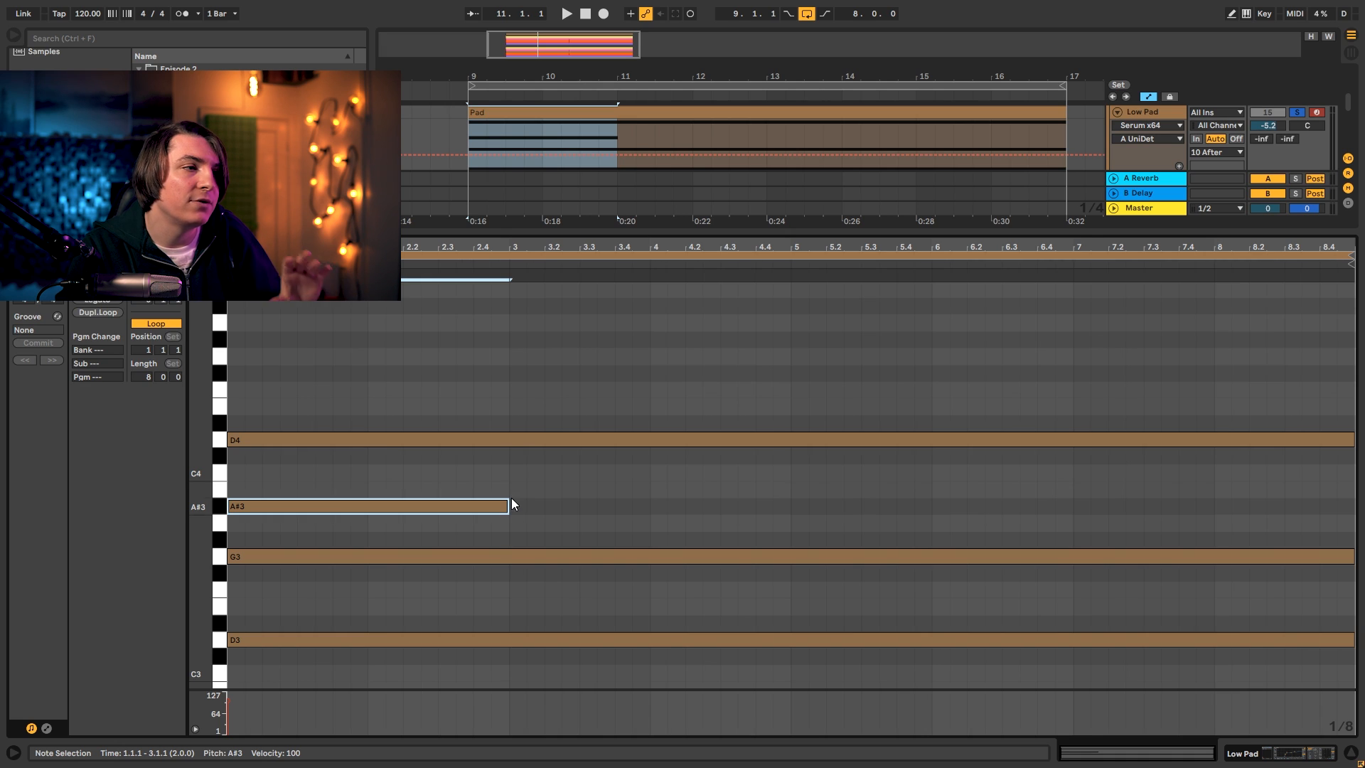
{"action": "key", "text": "shift+Tab"}
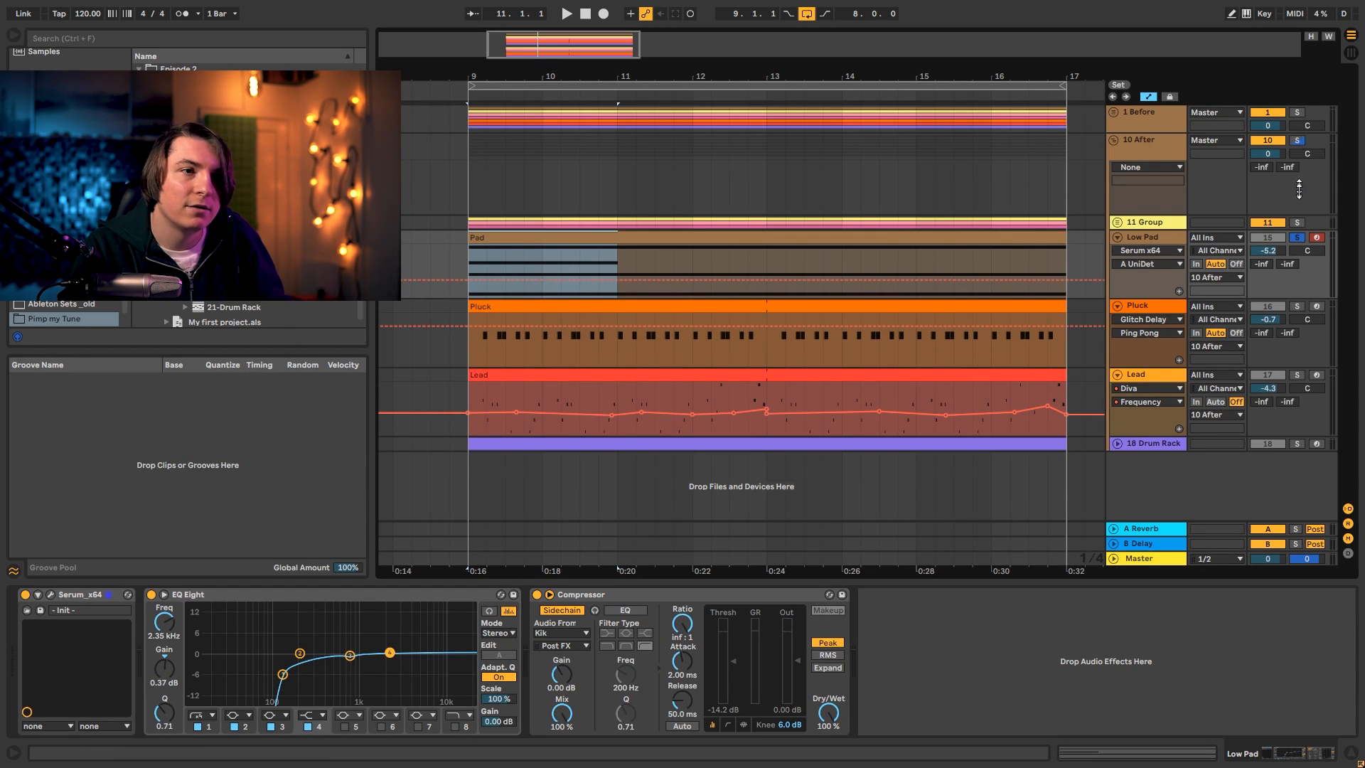
{"action": "key", "text": "space"}
{"action": "key", "text": "space"}
{"action": "key", "text": "space"}
Copy the A#3 note to A3 for bars 3 and 4 of the Low Pad clip, and repeat the pair over bars 5 to 8.
{"action": "double_click", "coordinate": [605, 240]}
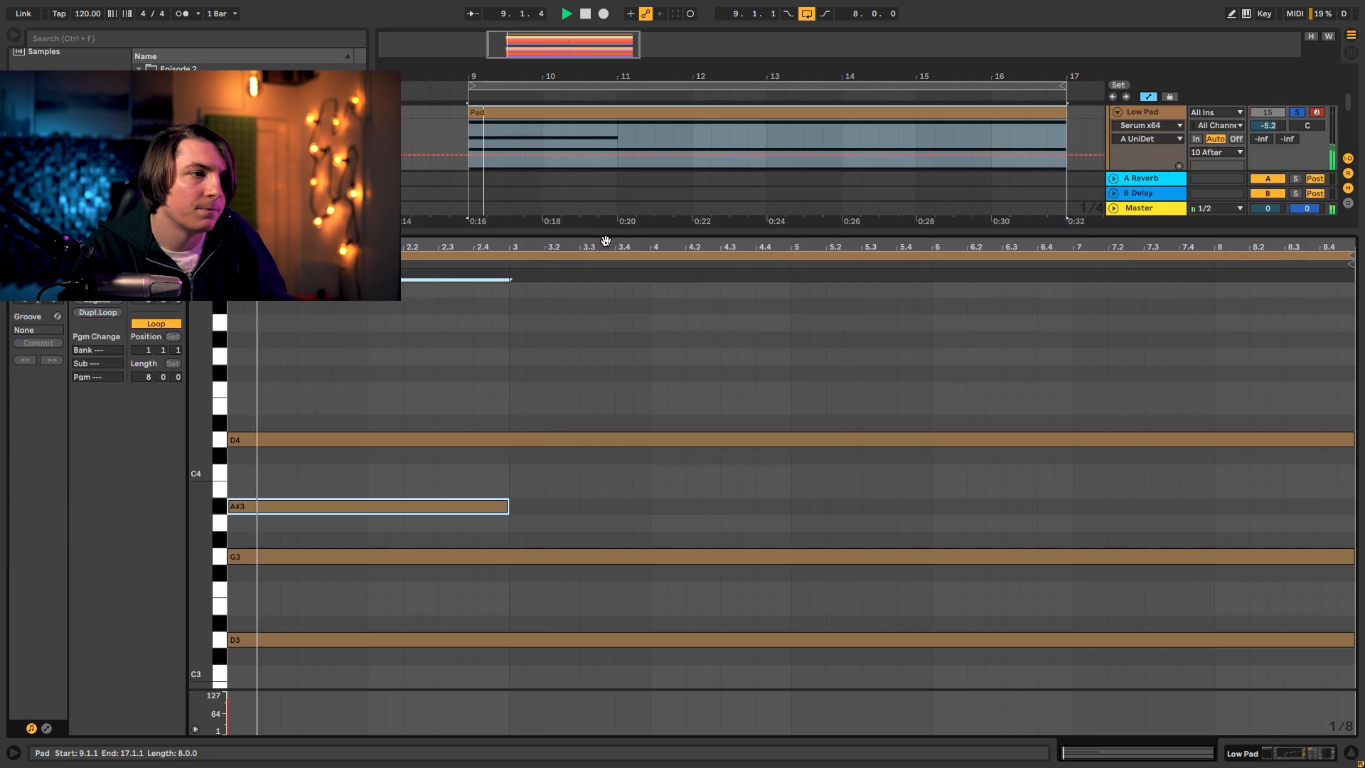
{"action": "left_click", "coordinate": [438, 505]}
{"action": "left_click_drag", "start_coordinate": [377, 506], "coordinate": [682, 536]}
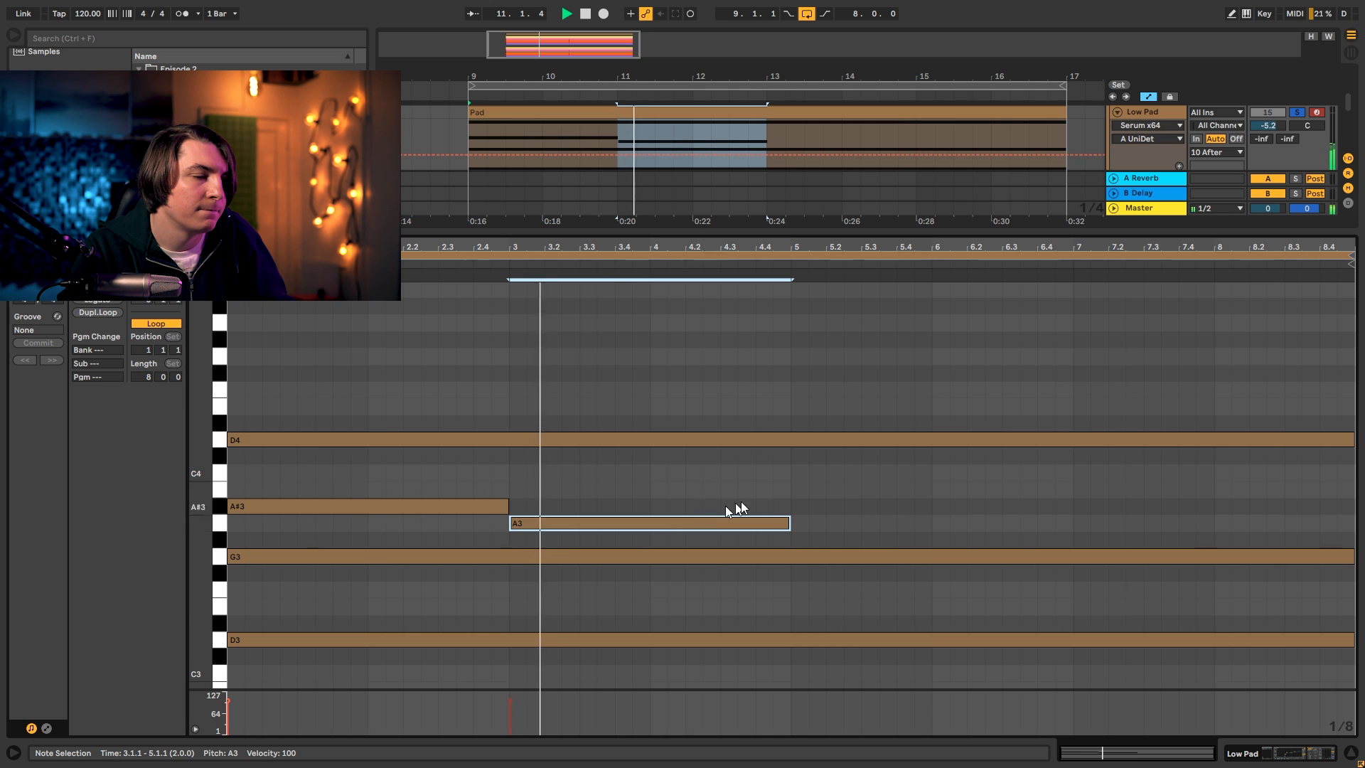
{"action": "left_click_drag", "start_coordinate": [794, 472], "coordinate": [237, 534]}
{"action": "key", "text": "ctrl+d"}
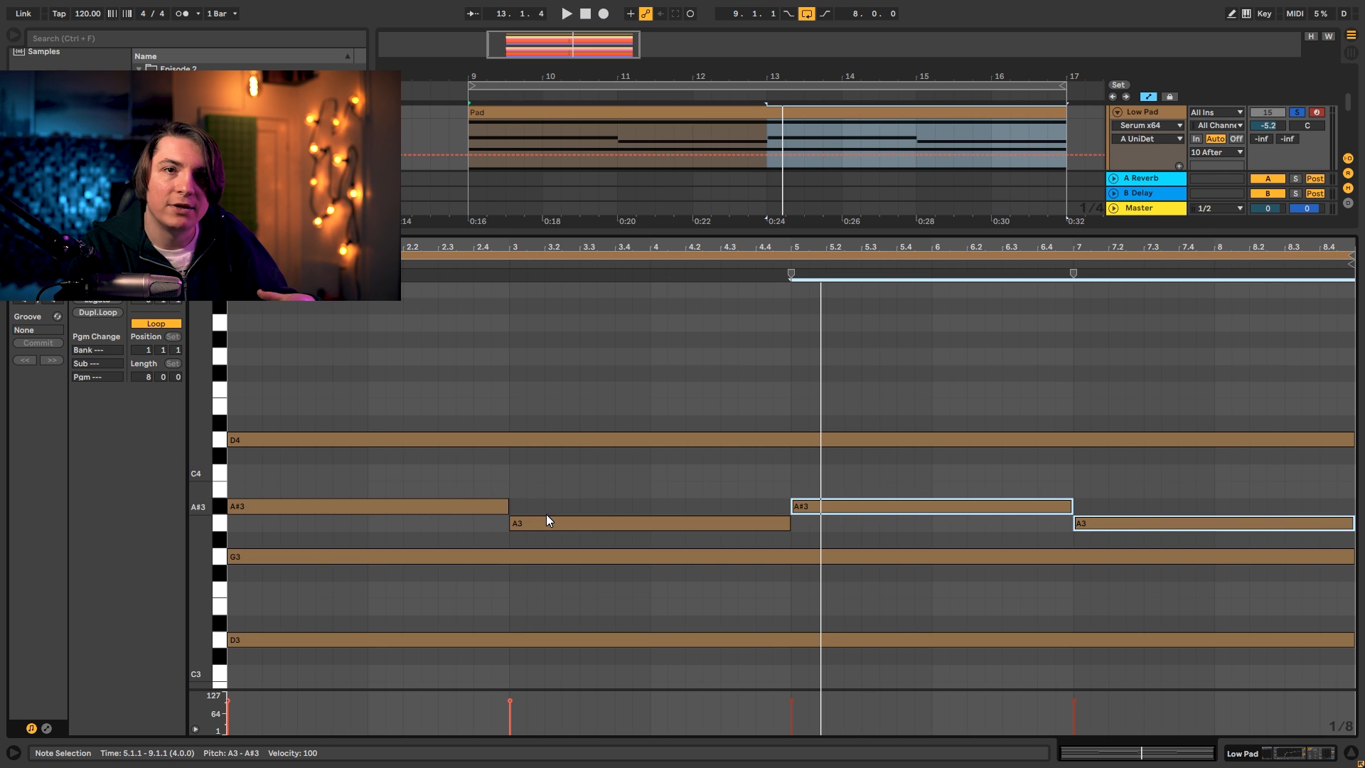
{"action": "key", "text": "space"}
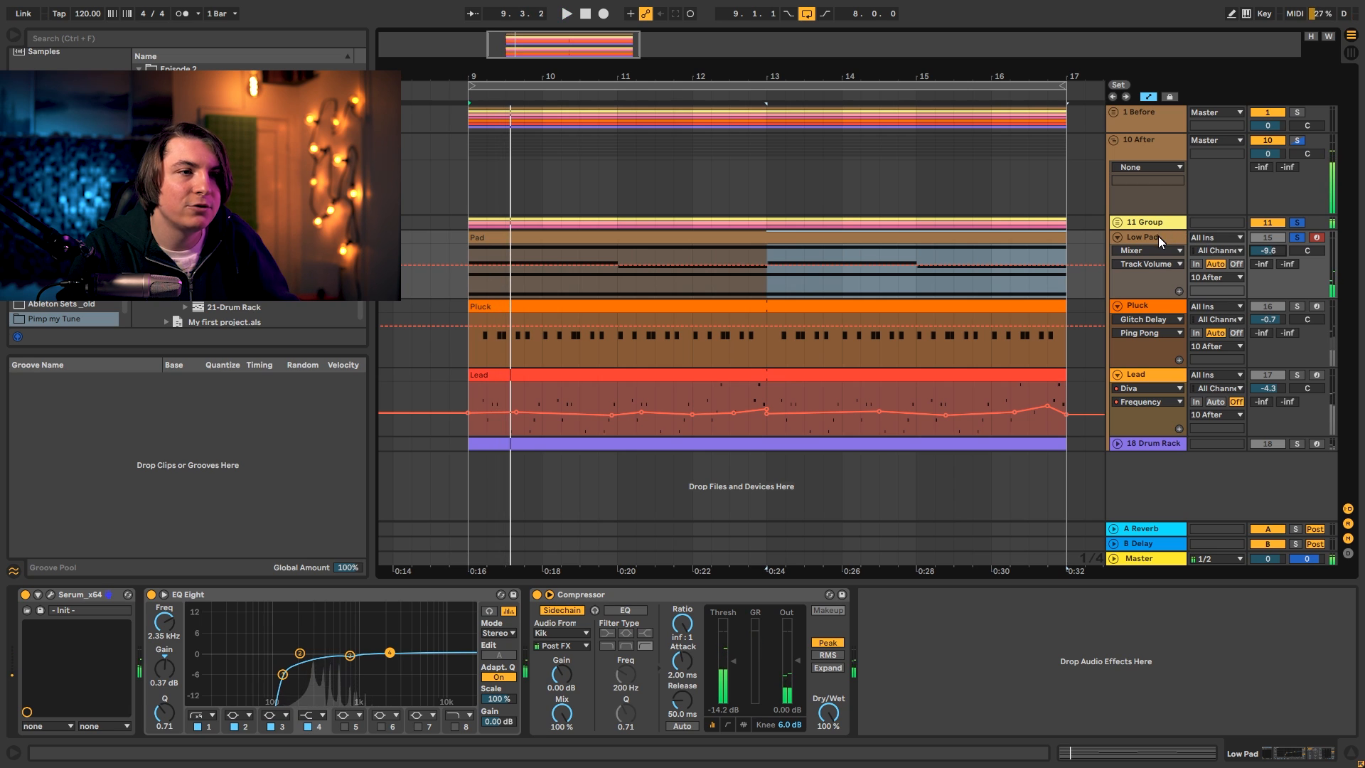
Group the Low Pad and Pluck tracks and duplicate the Low Pad track inside the group.
{"action": "left_click", "coordinate": [1144, 304], "text": "shift"}
{"action": "key", "text": "ctrl+g"}
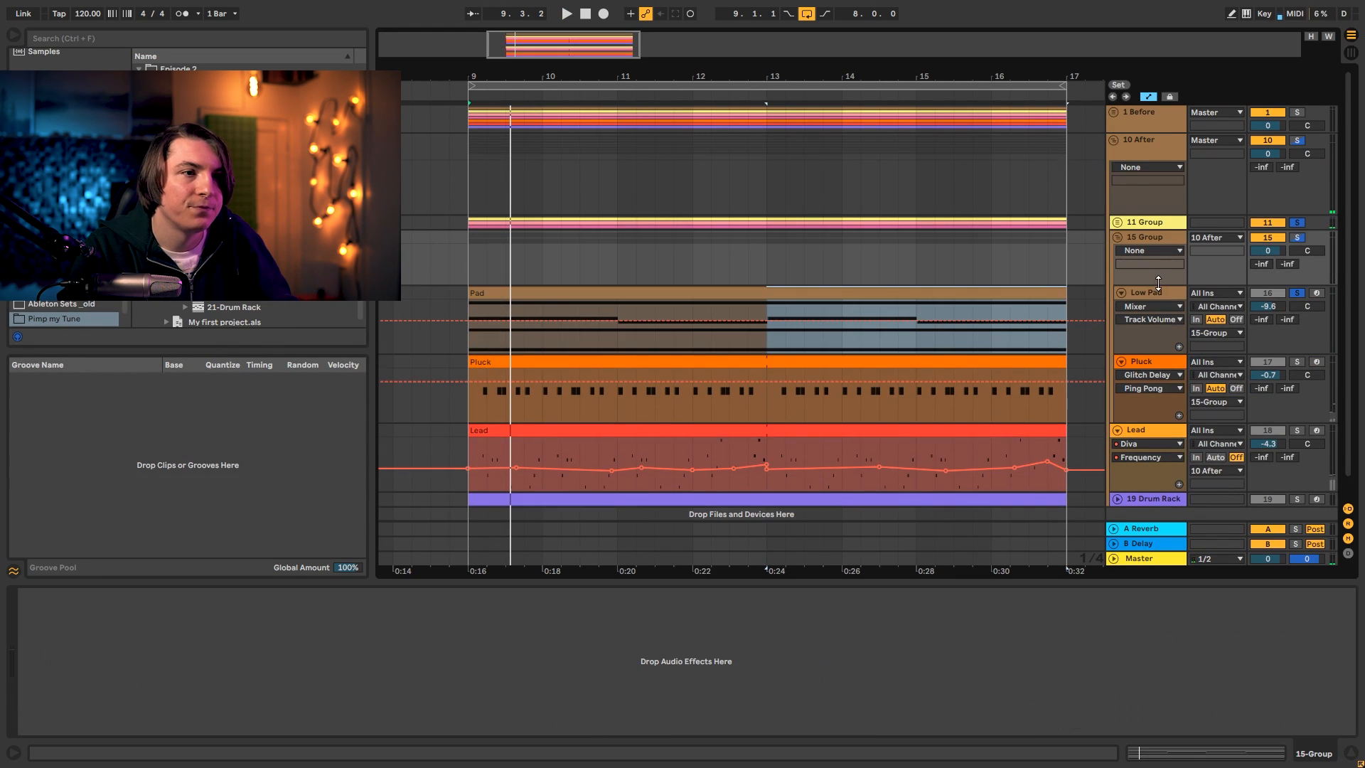
{"action": "left_click", "coordinate": [1147, 292]}
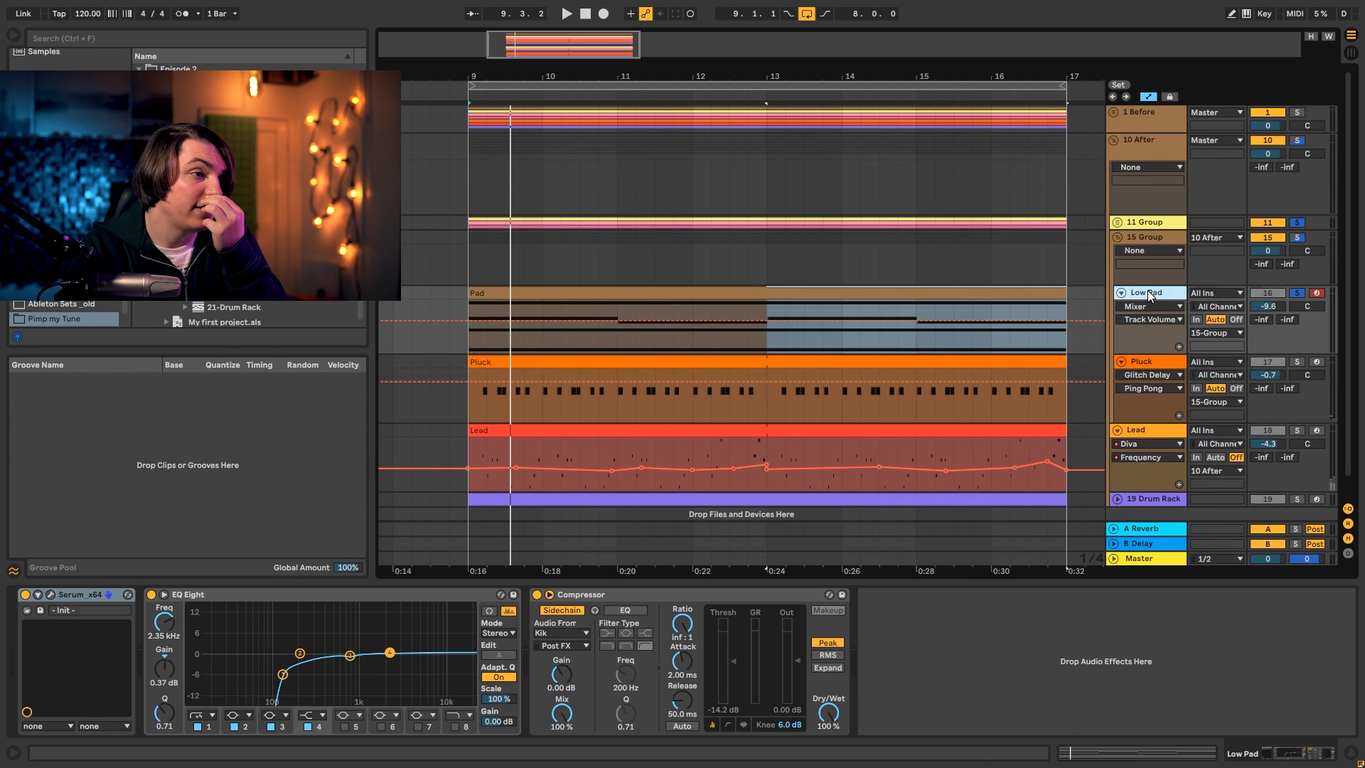
{"action": "key", "text": "ctrl+d"}
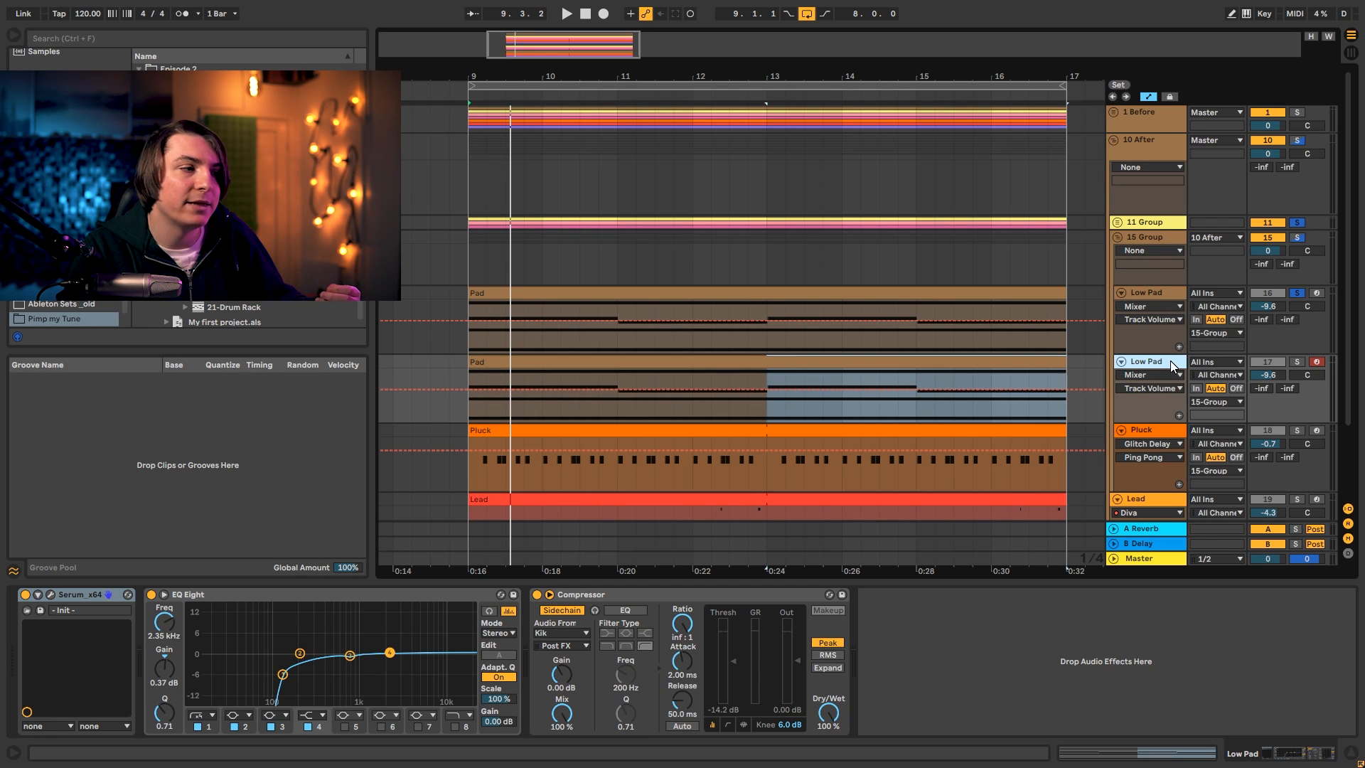
Enable oscillator B in the duplicated Low Pad's Serum, with octave +1 and the 4088 wavetable.
{"action": "left_click", "coordinate": [49, 595]}
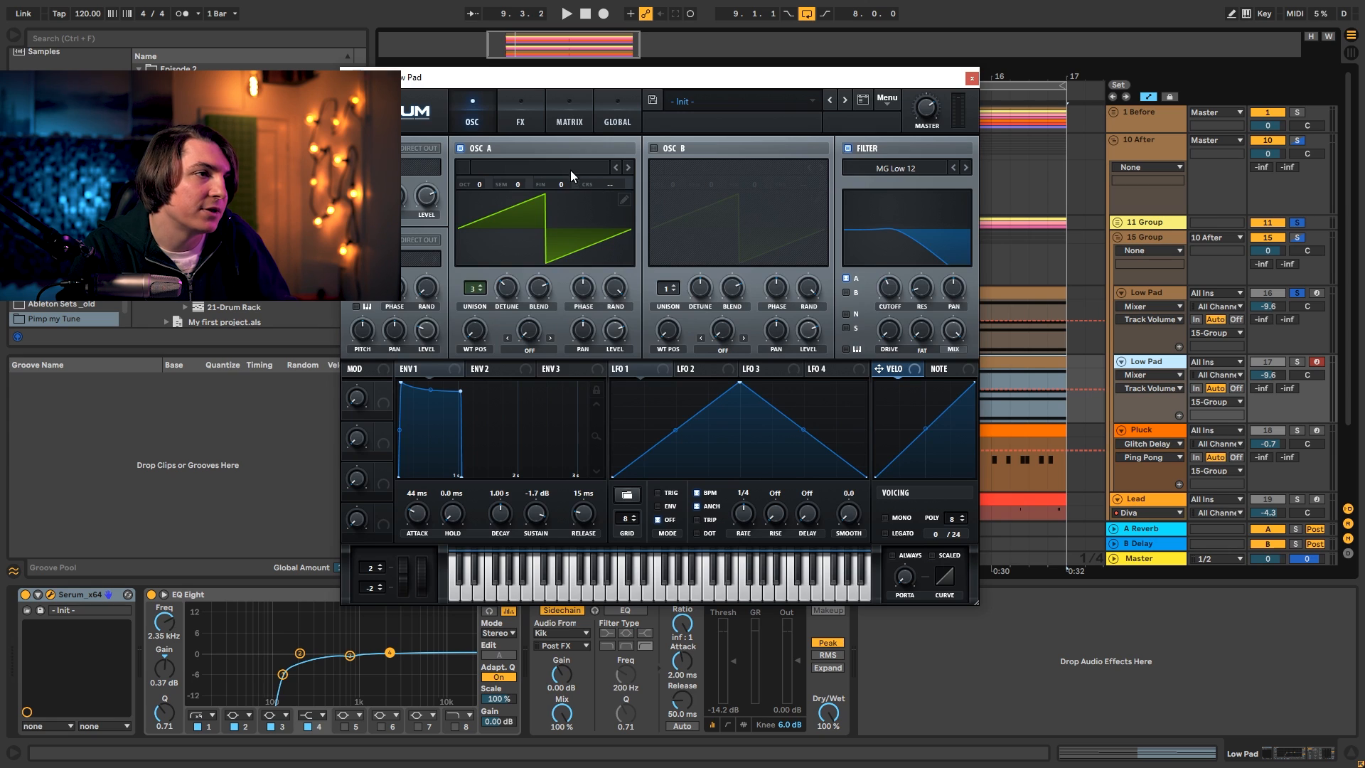
{"action": "left_click", "coordinate": [654, 147]}
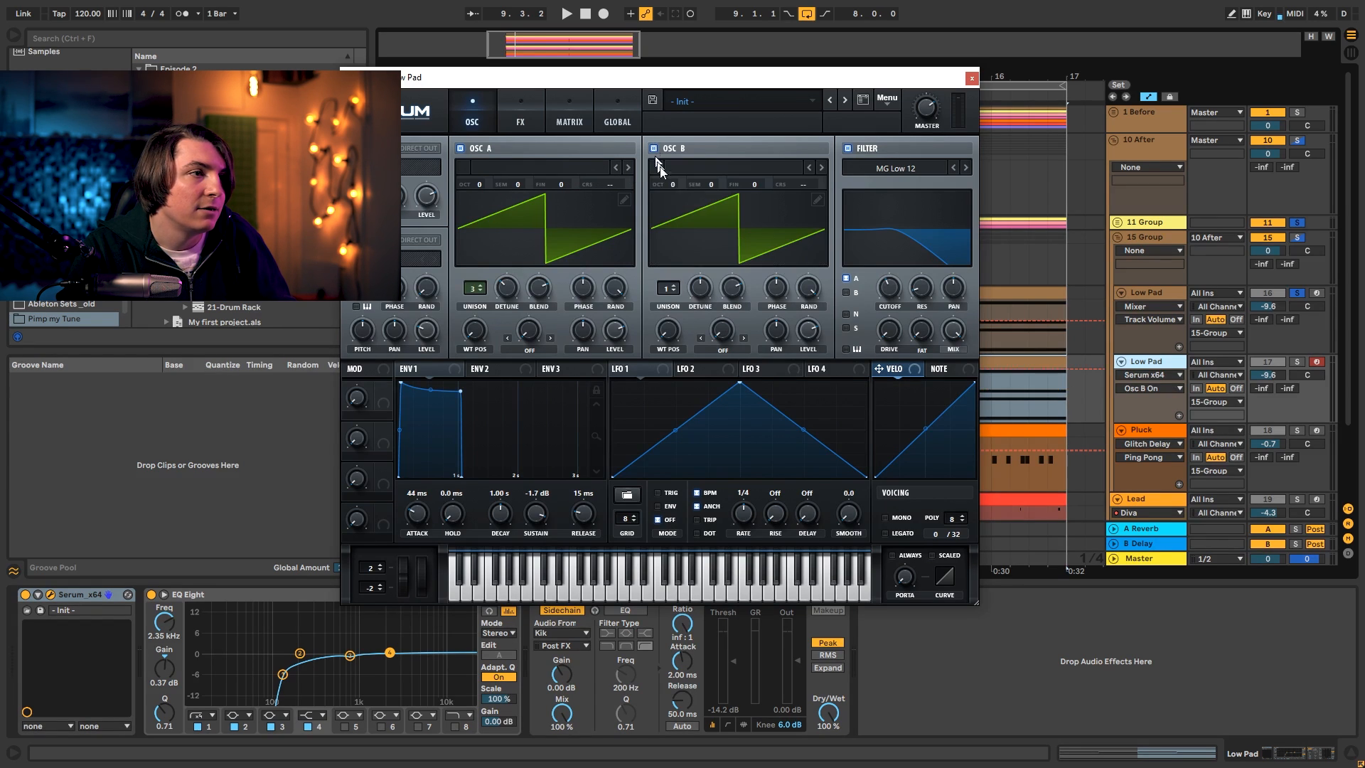
{"action": "left_click_drag", "start_coordinate": [676, 180], "coordinate": [676, 172]}
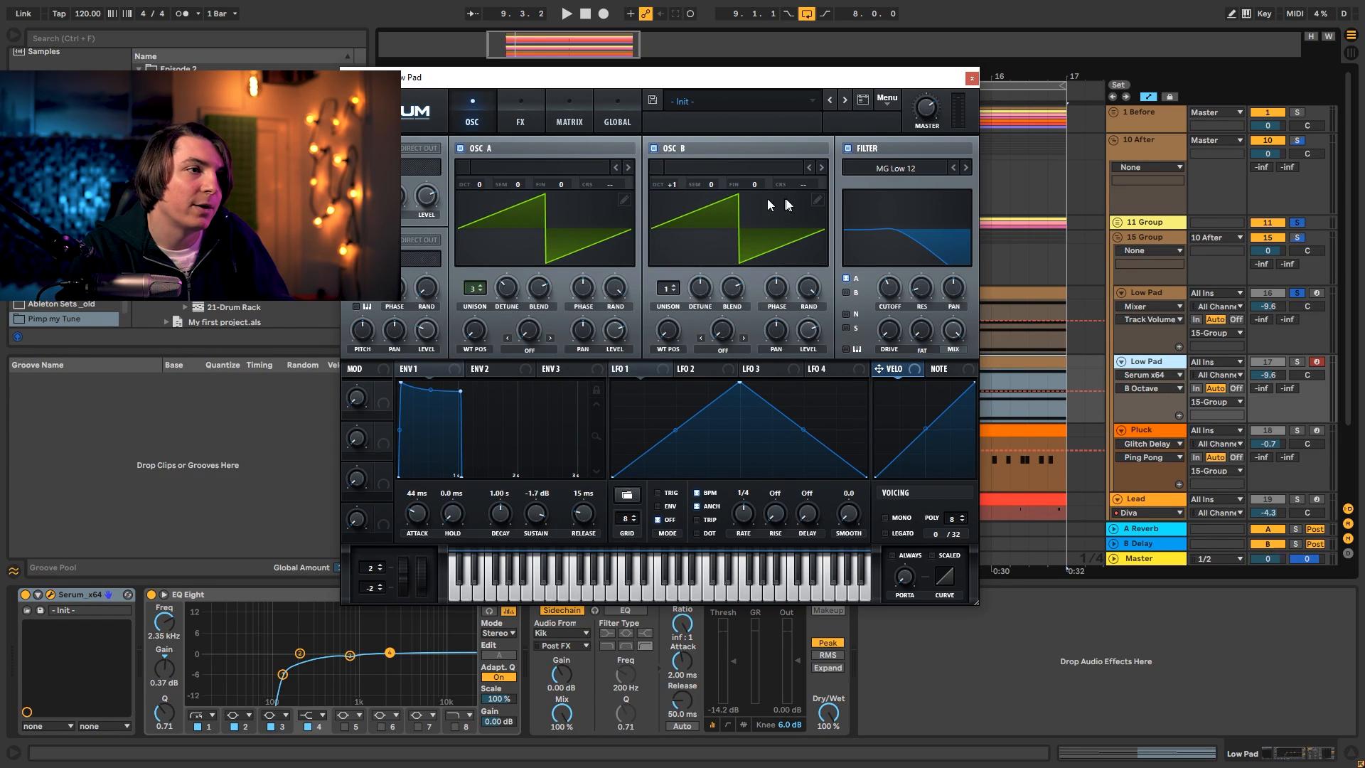
{"action": "left_click", "coordinate": [818, 168]}
{"action": "left_click", "coordinate": [818, 169]}
{"action": "left_click", "coordinate": [811, 170]}
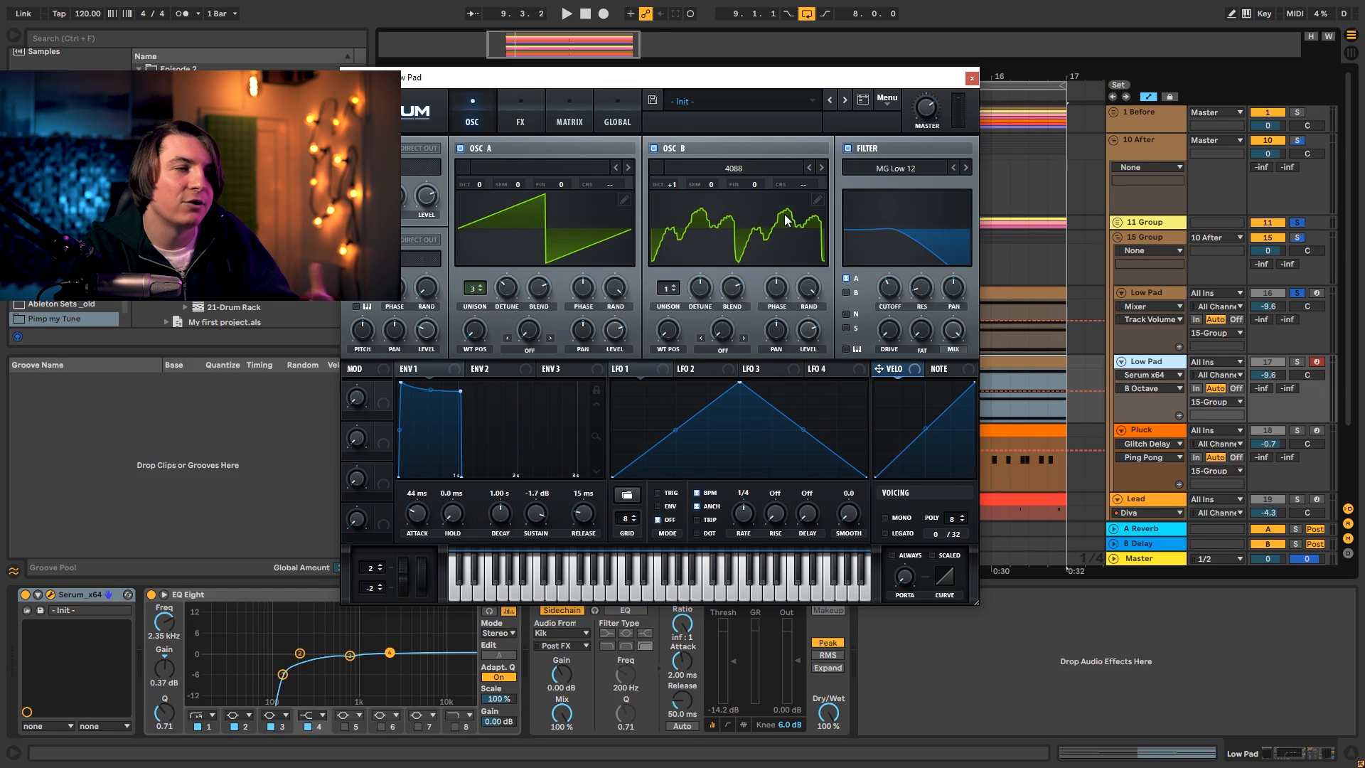
Solo the duplicated Low Pad, set oscillator B to 6 unison voices and adjust the filter cutoff during playback.
{"action": "key", "text": "space"}
{"action": "left_click_drag", "start_coordinate": [666, 287], "coordinate": [672, 245]}
{"action": "left_click", "coordinate": [1297, 361]}
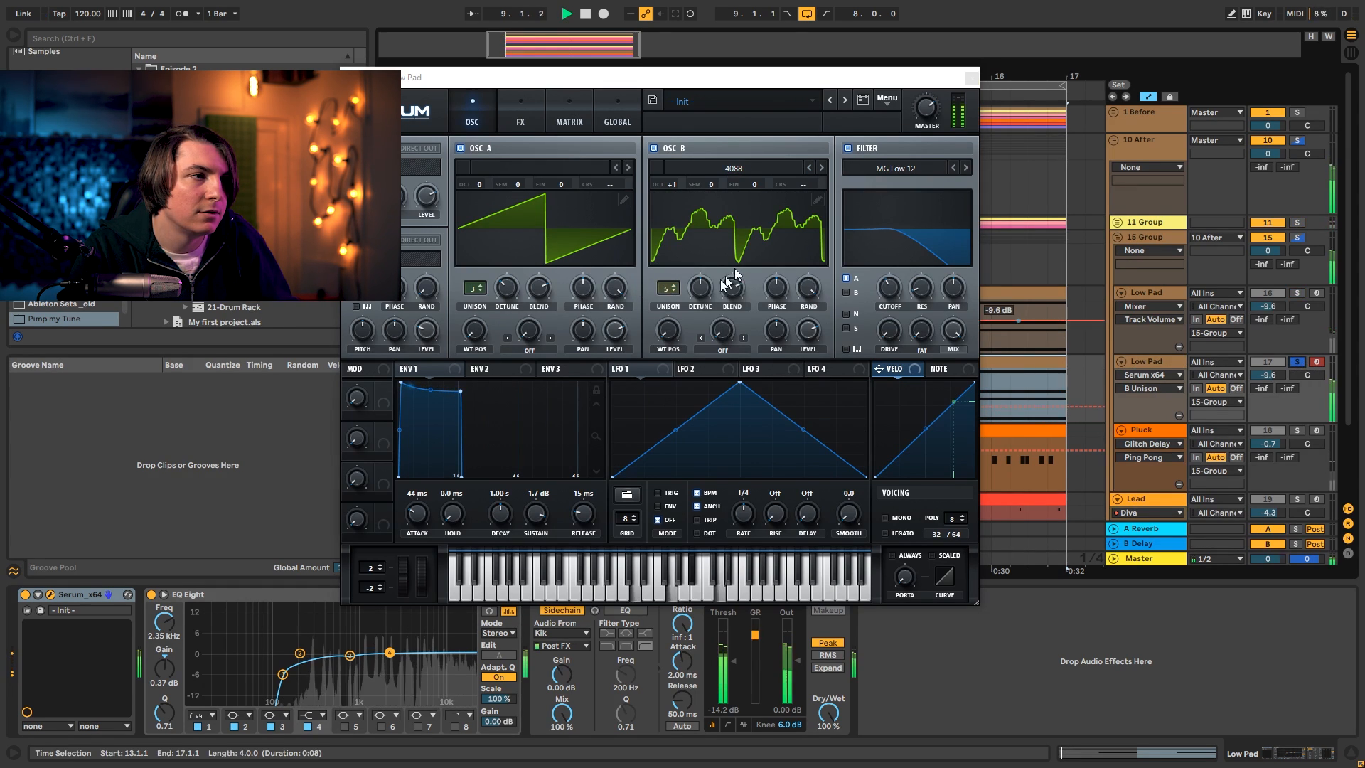
{"action": "left_click_drag", "start_coordinate": [664, 291], "coordinate": [713, 315]}
{"action": "mouse_move", "coordinate": [903, 295]}
{"action": "left_mouse_down"}
{"action": "mouse_move", "coordinate": [897, 307]}
{"action": "mouse_move", "coordinate": [900, 295]}
{"action": "left_mouse_up"}
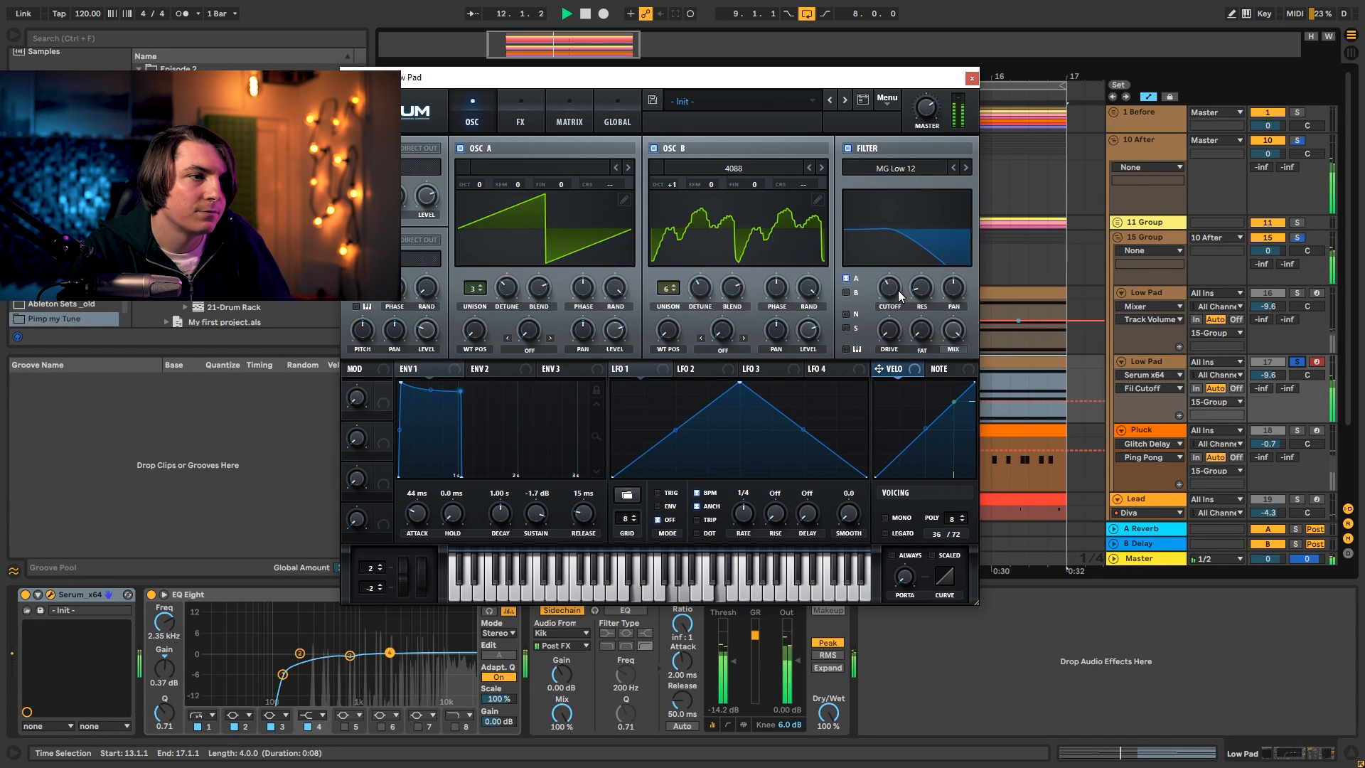
{"action": "key", "text": "space"}
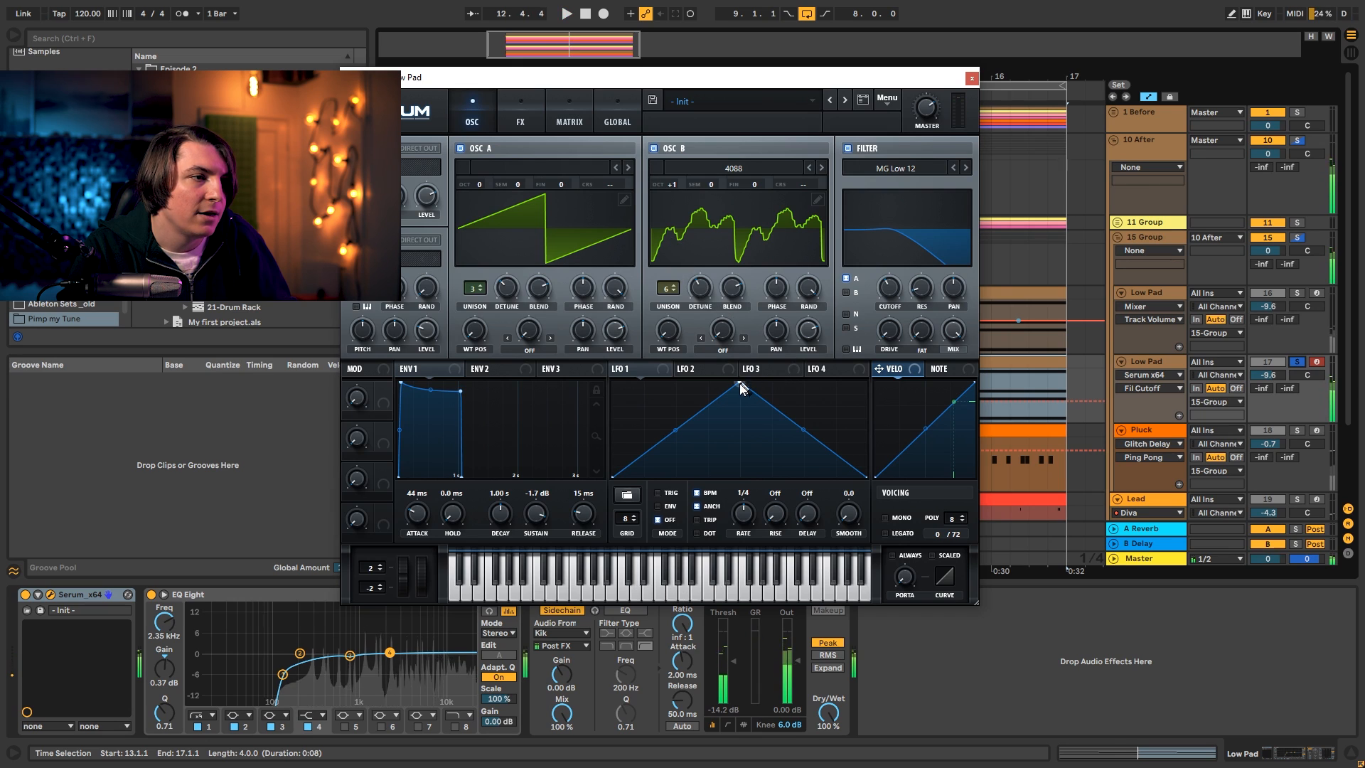
Reshape LFO 1 into a rising ramp and assign it to modulate the filter cutoff in the duplicated pad's Serum.
{"action": "left_click_drag", "start_coordinate": [740, 384], "coordinate": [903, 363]}
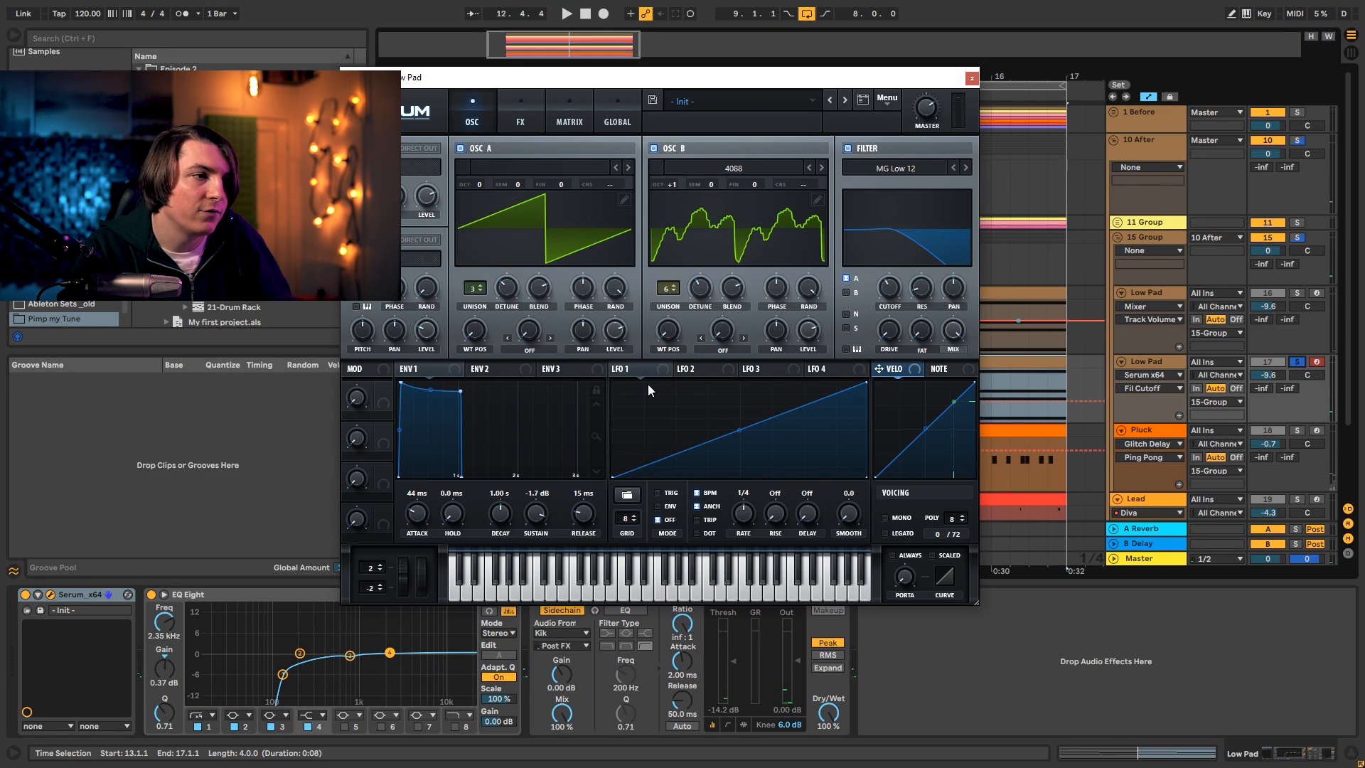
{"action": "left_click_drag", "start_coordinate": [883, 282], "coordinate": [882, 298]}
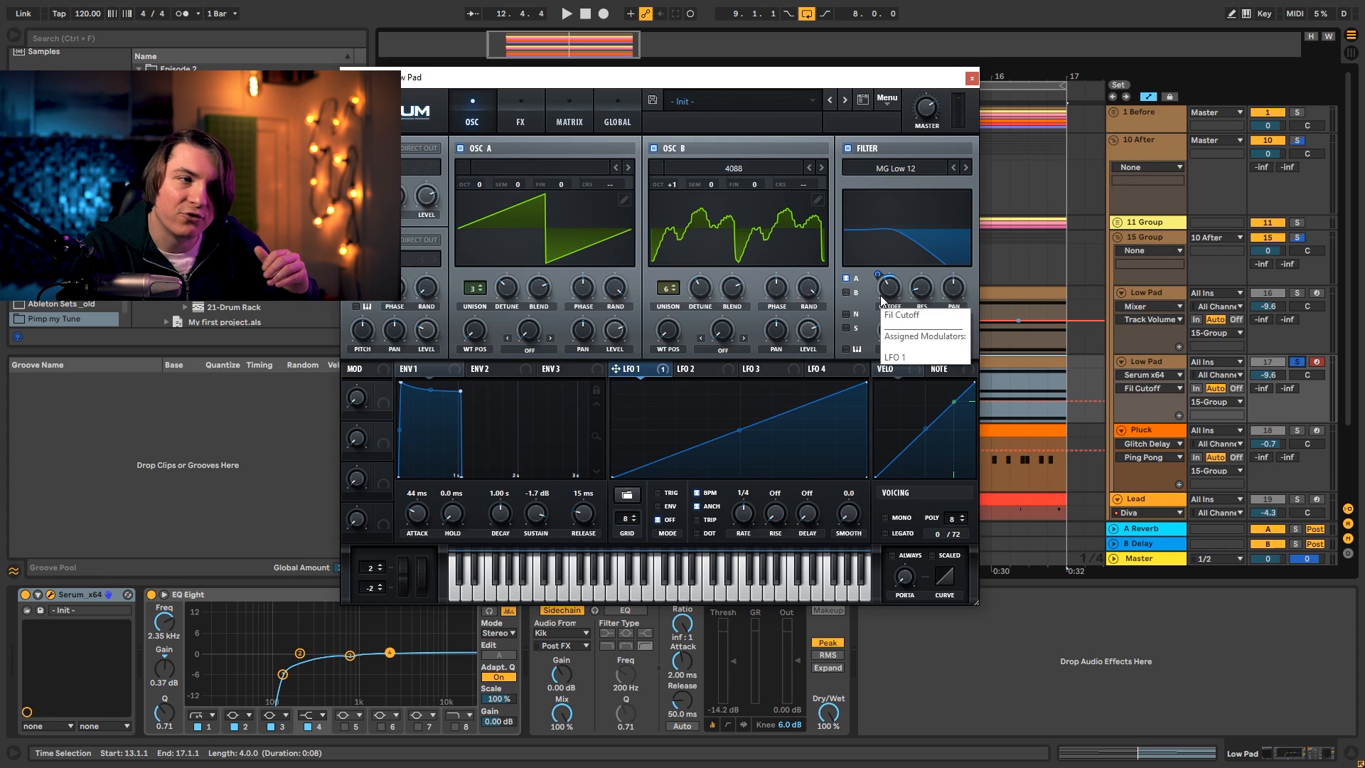
{"action": "left_click_drag", "start_coordinate": [891, 290], "coordinate": [891, 295]}
Set LFO 1's rate to one bar and add a point so the ramp drops steeply at its end.
{"action": "key", "text": "space"}
{"action": "left_click_drag", "start_coordinate": [743, 513], "coordinate": [736, 538]}
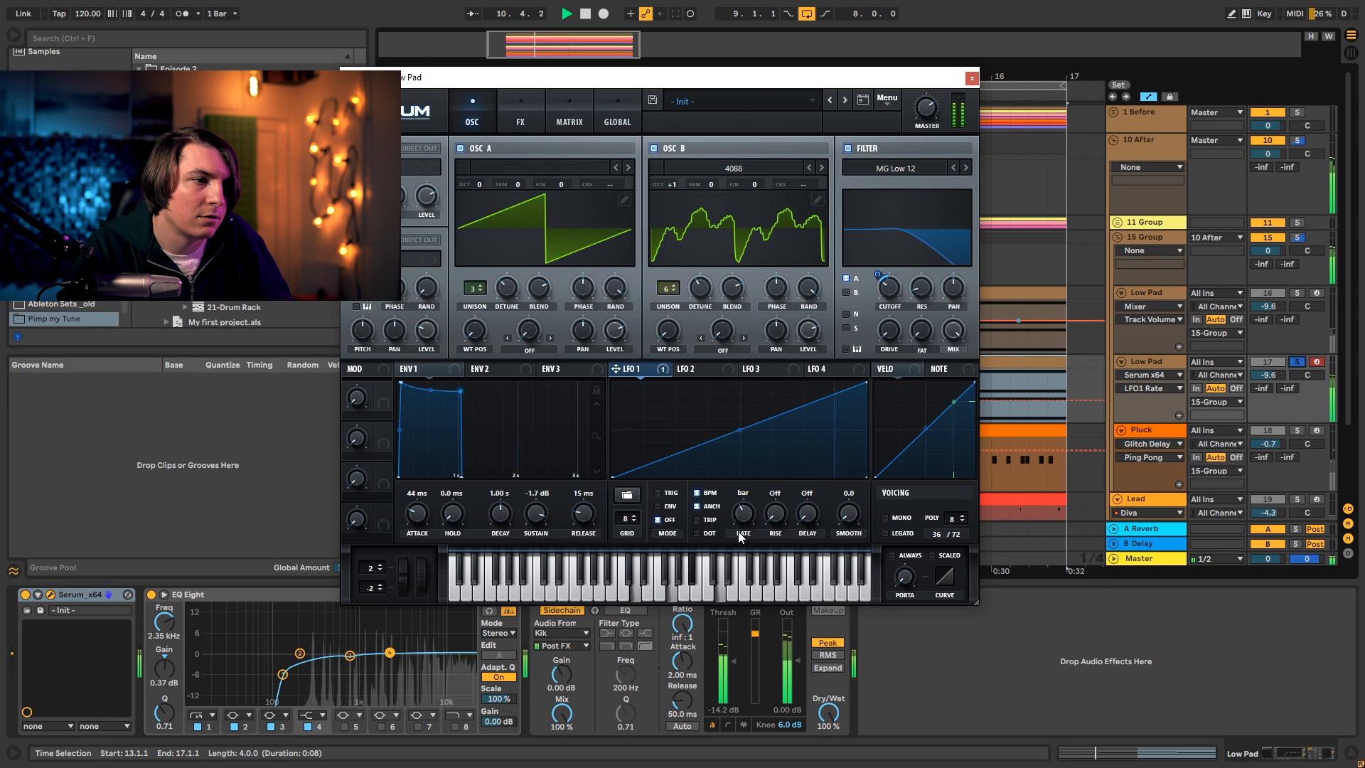
{"action": "double_click", "coordinate": [856, 386]}
{"action": "left_click_drag", "start_coordinate": [865, 383], "coordinate": [865, 467]}
{"action": "left_click_drag", "start_coordinate": [856, 388], "coordinate": [855, 384]}
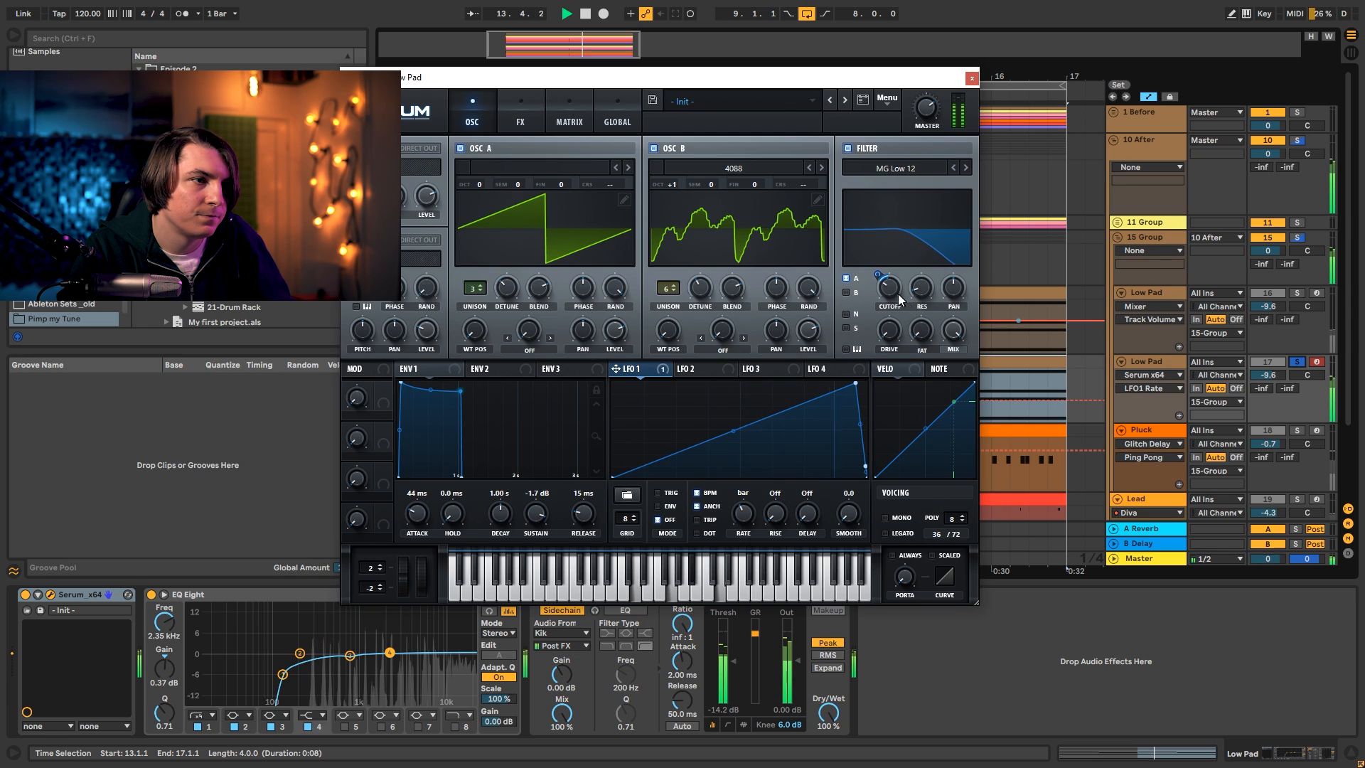
Route oscillator B through the filter and play the duplicated pad soloed together with the original Low Pad.
{"action": "left_click", "coordinate": [846, 293]}
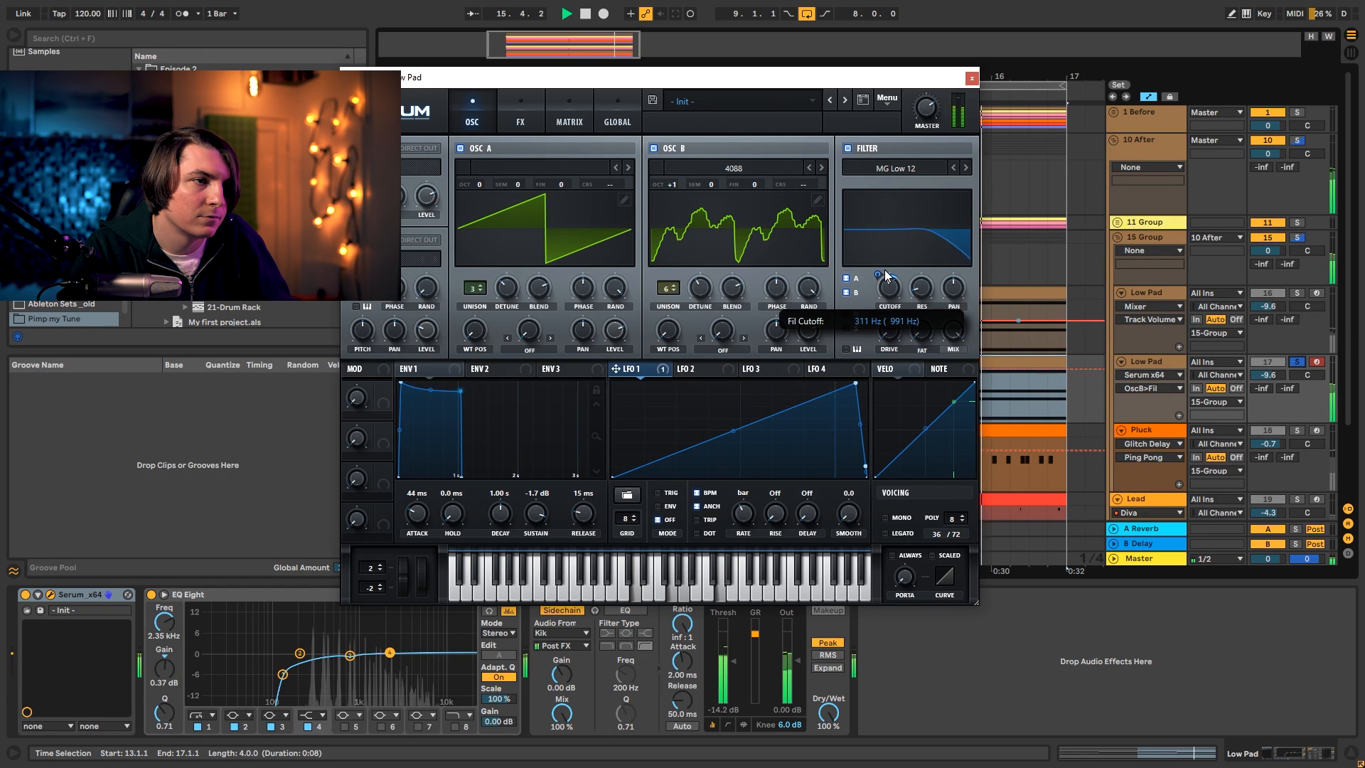
{"action": "key", "text": "space"}
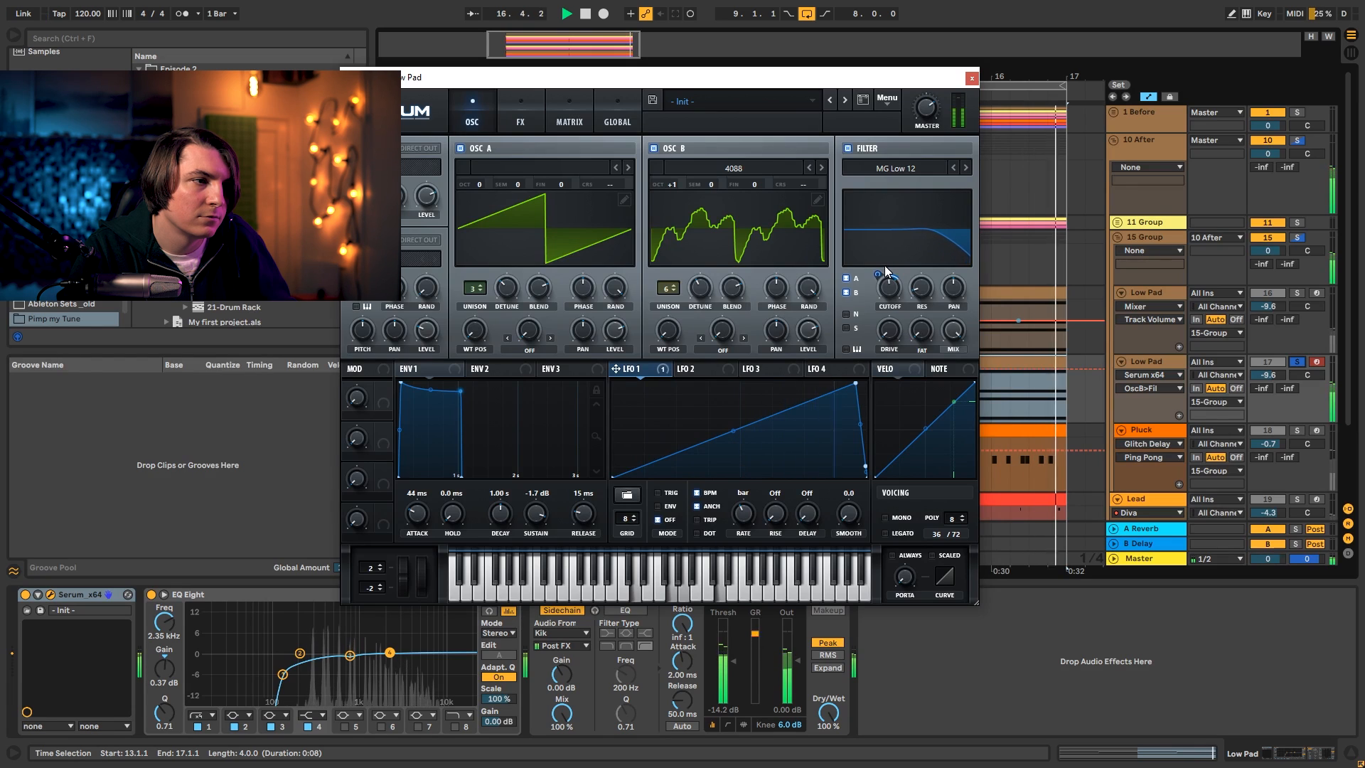
{"action": "left_click", "coordinate": [1298, 292]}
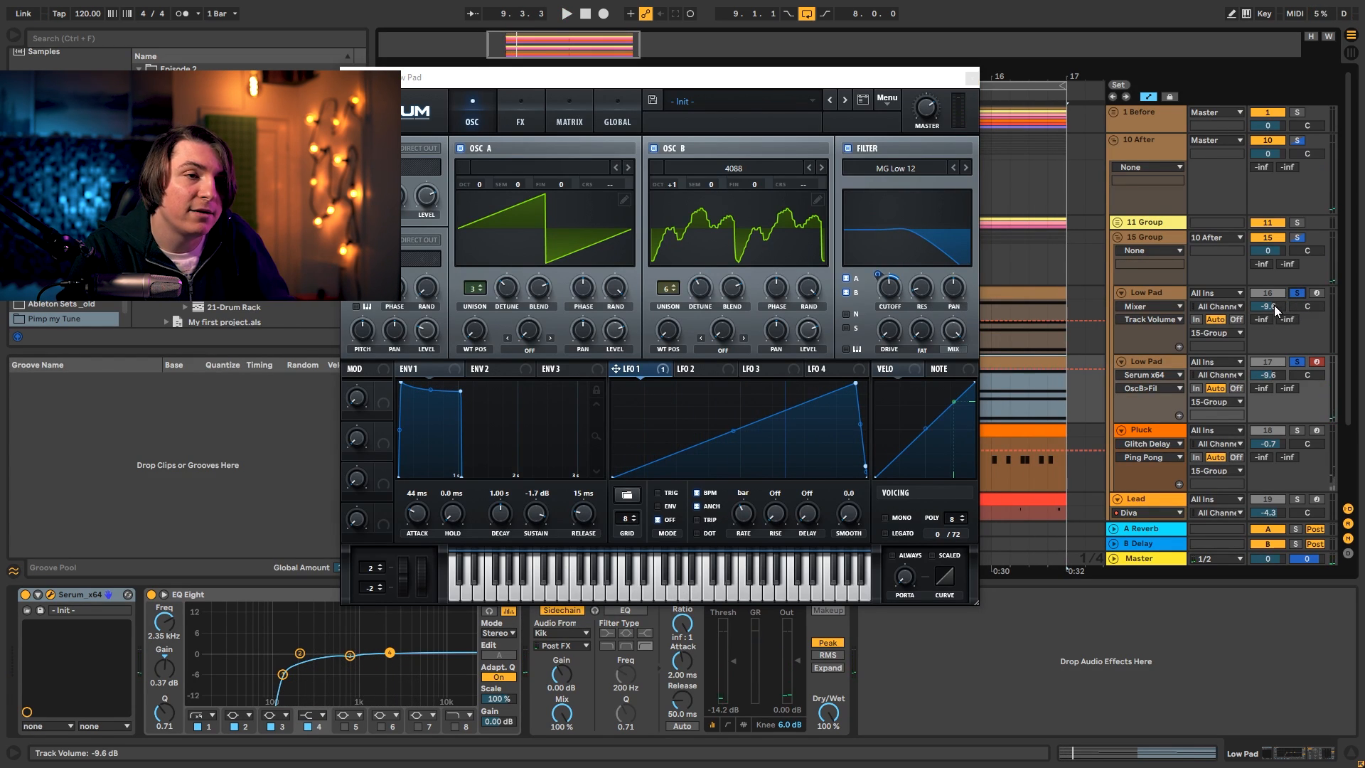
{"action": "key", "text": "space"}
{"action": "left_click", "coordinate": [969, 77]}
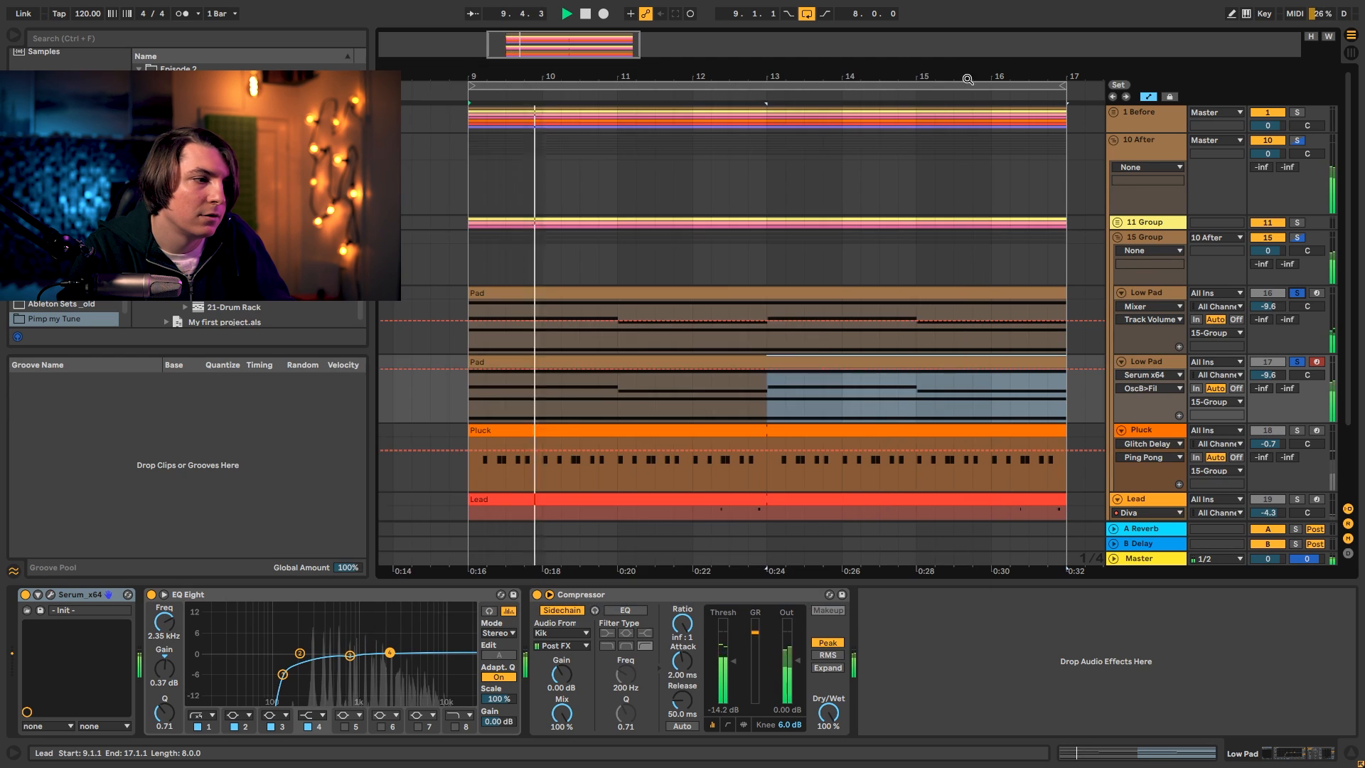
Raise the low cut in the duplicated pad's EQ Eight to 843 Hz and lower that track's volume to -17.2 dB.
{"action": "left_click_drag", "start_coordinate": [282, 673], "coordinate": [351, 671]}
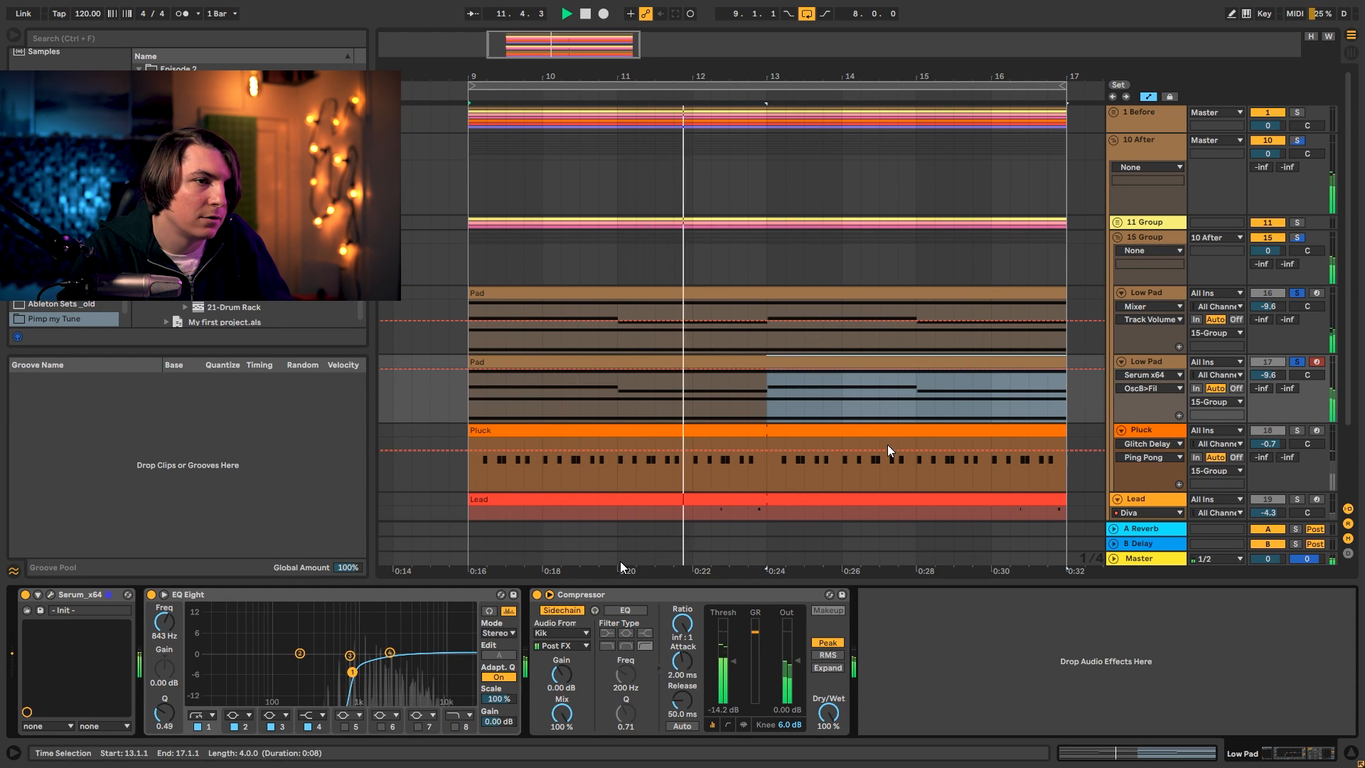
{"action": "left_click_drag", "start_coordinate": [1267, 375], "coordinate": [1267, 395]}
Enable filter 8 in the original Low Pad's EQ Eight as a high cut at about 880 Hz.
{"action": "left_click", "coordinate": [1145, 292]}
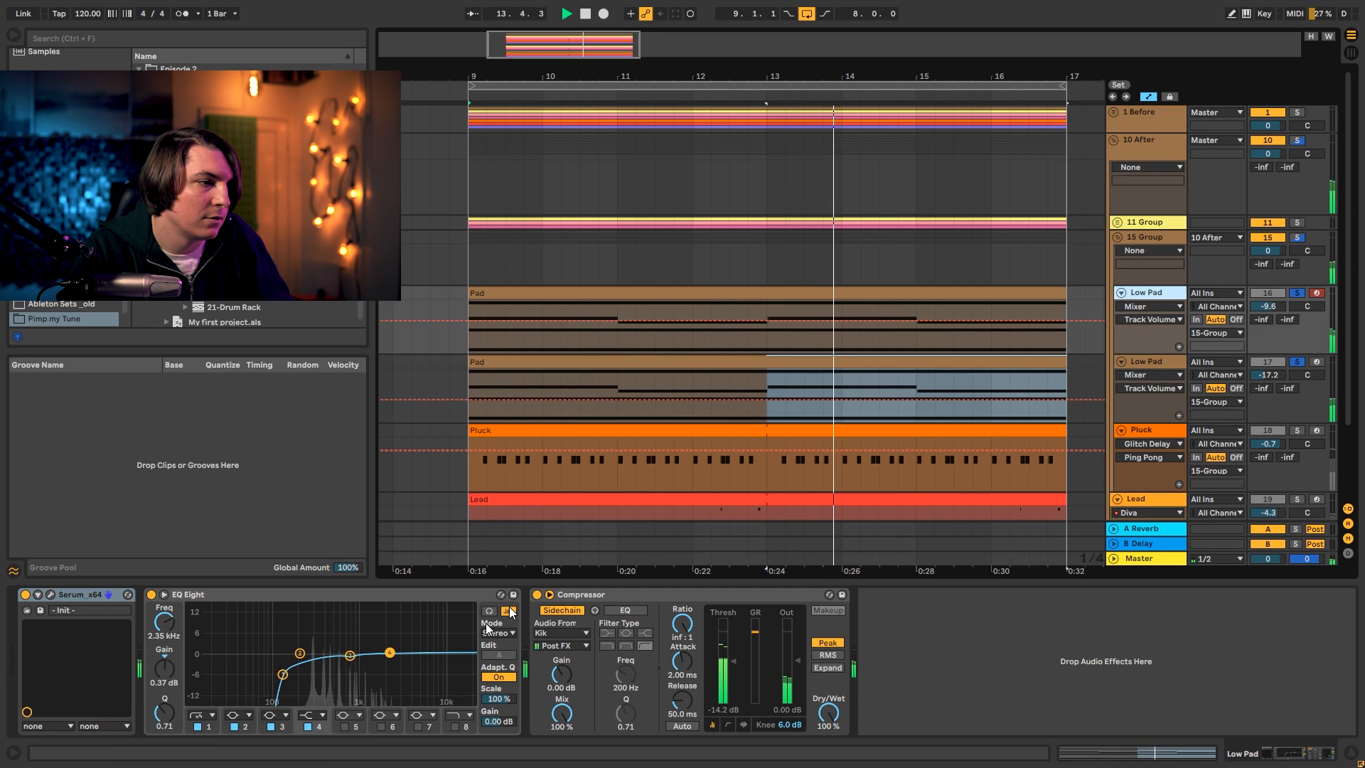
{"action": "left_click", "coordinate": [454, 727]}
{"action": "left_click_drag", "start_coordinate": [471, 671], "coordinate": [363, 664]}
{"action": "key", "text": "space"}
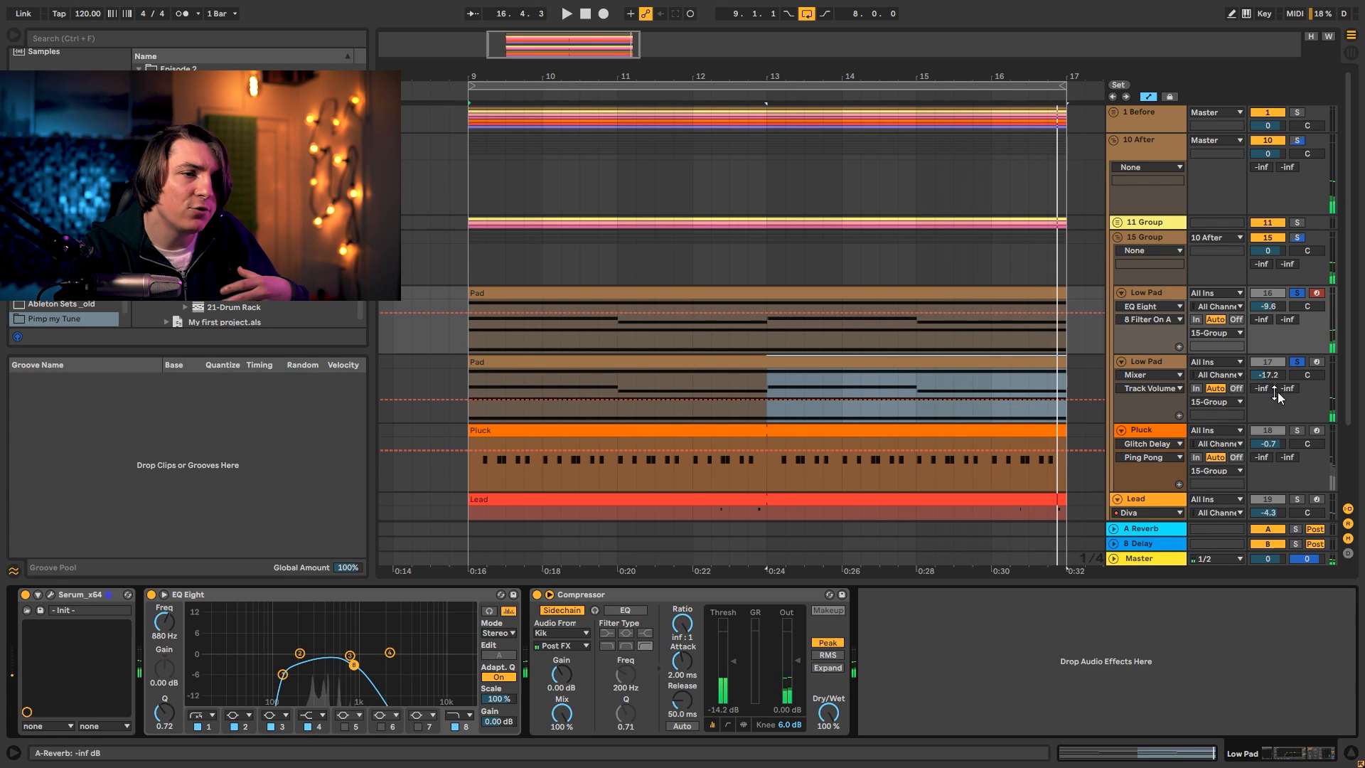
Solo the Pluck track and boost its EQ Eight high shelf by 7.81 dB at 3.59 kHz.
{"action": "left_click", "coordinate": [1298, 430]}
{"action": "left_click", "coordinate": [1145, 429]}
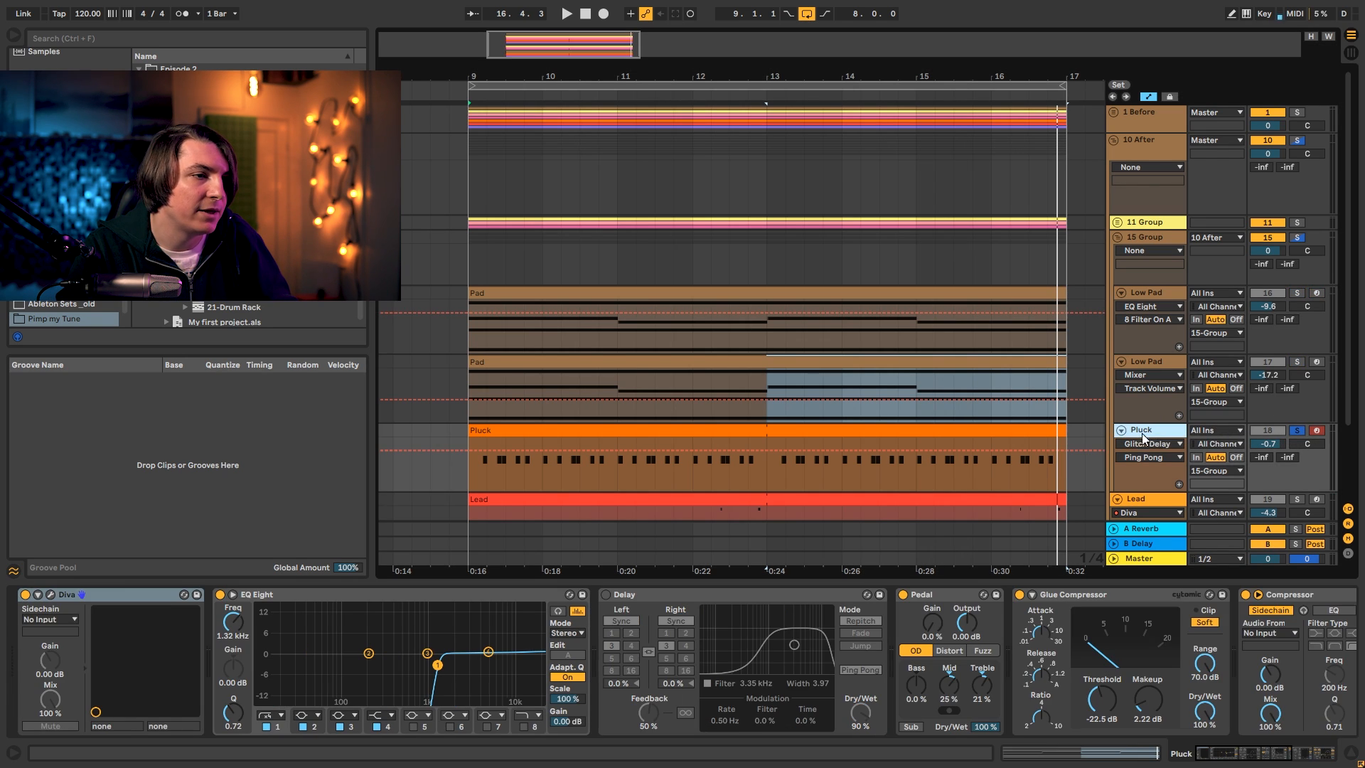
{"action": "key", "text": "space"}
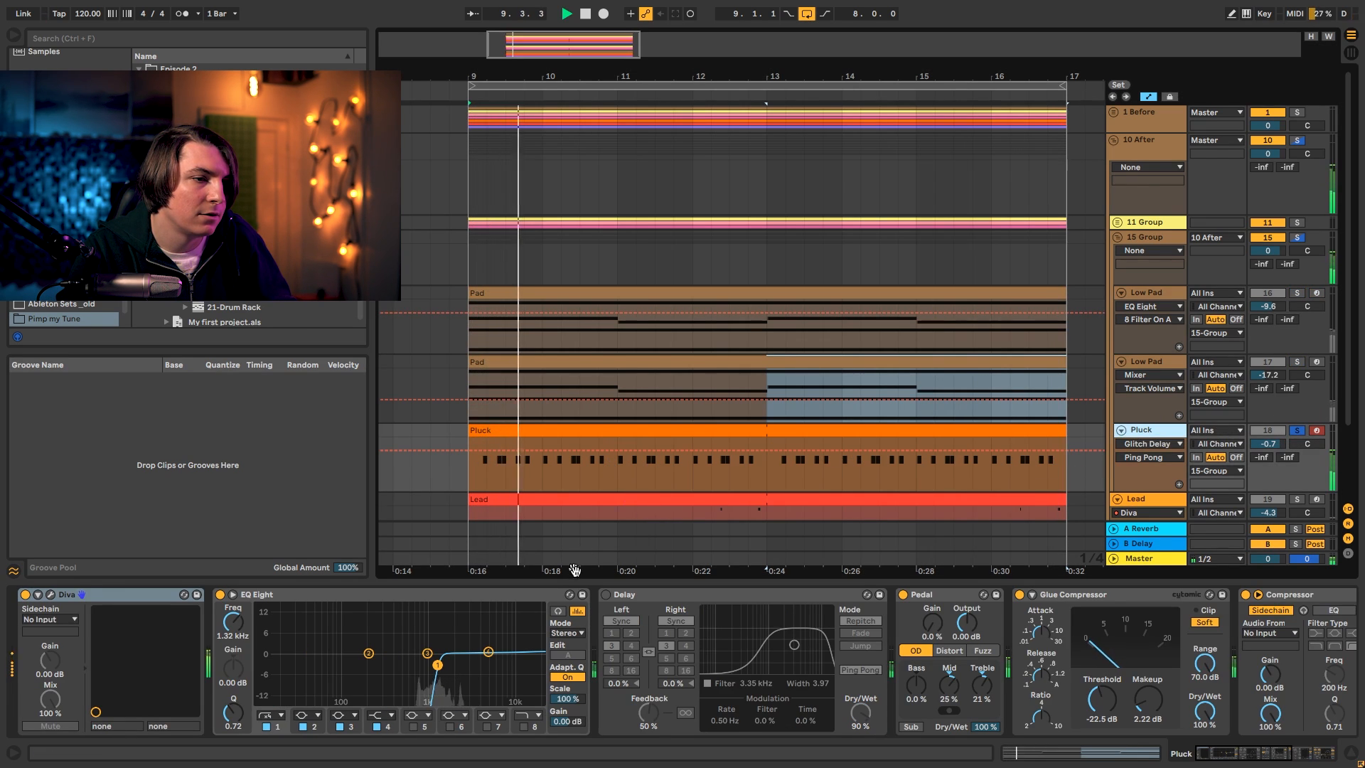
{"action": "left_click", "coordinate": [489, 651]}
{"action": "key", "text": "space"}
{"action": "left_click_drag", "start_coordinate": [469, 628], "coordinate": [474, 629]}
{"action": "key", "text": "space"}
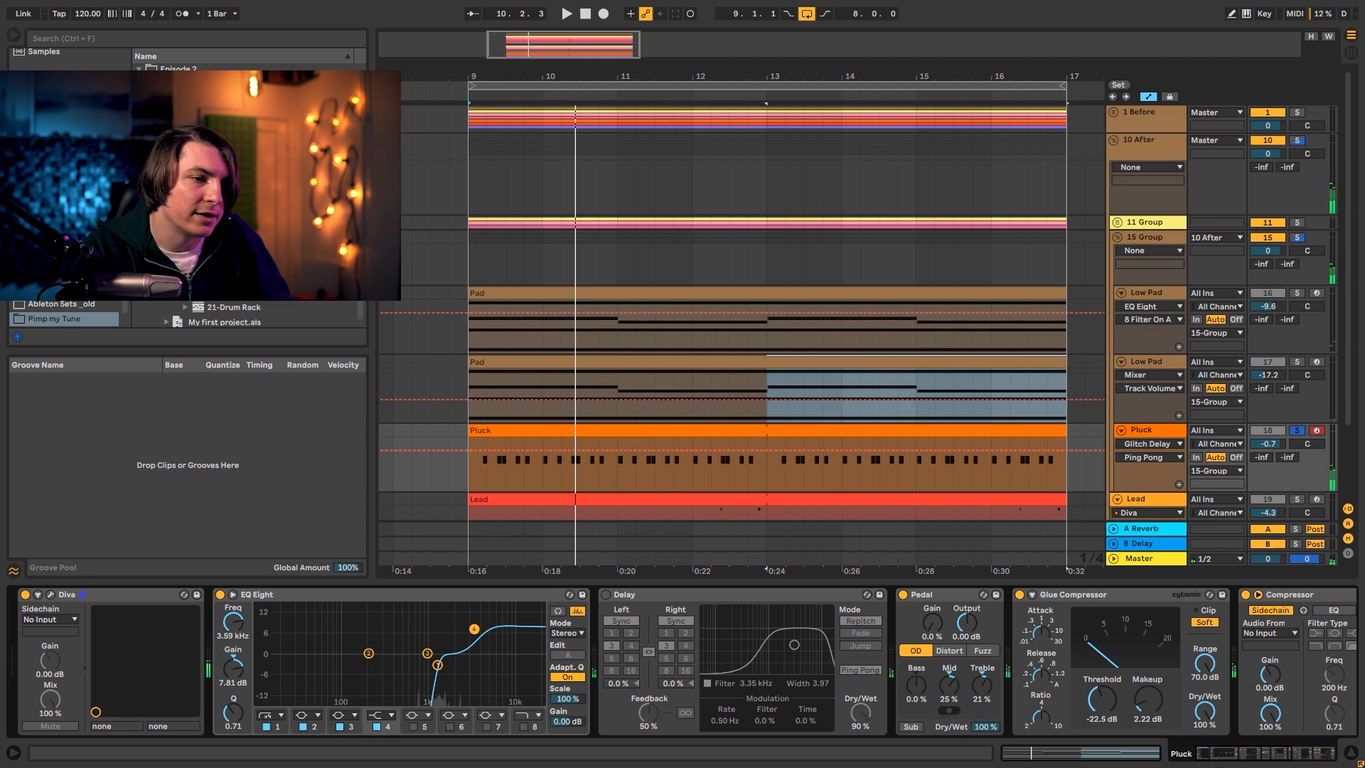
Choose Kik as the sidechain source of the Pluck track's Compressor.
{"action": "key", "text": "space"}
{"action": "left_click", "coordinate": [1323, 755]}
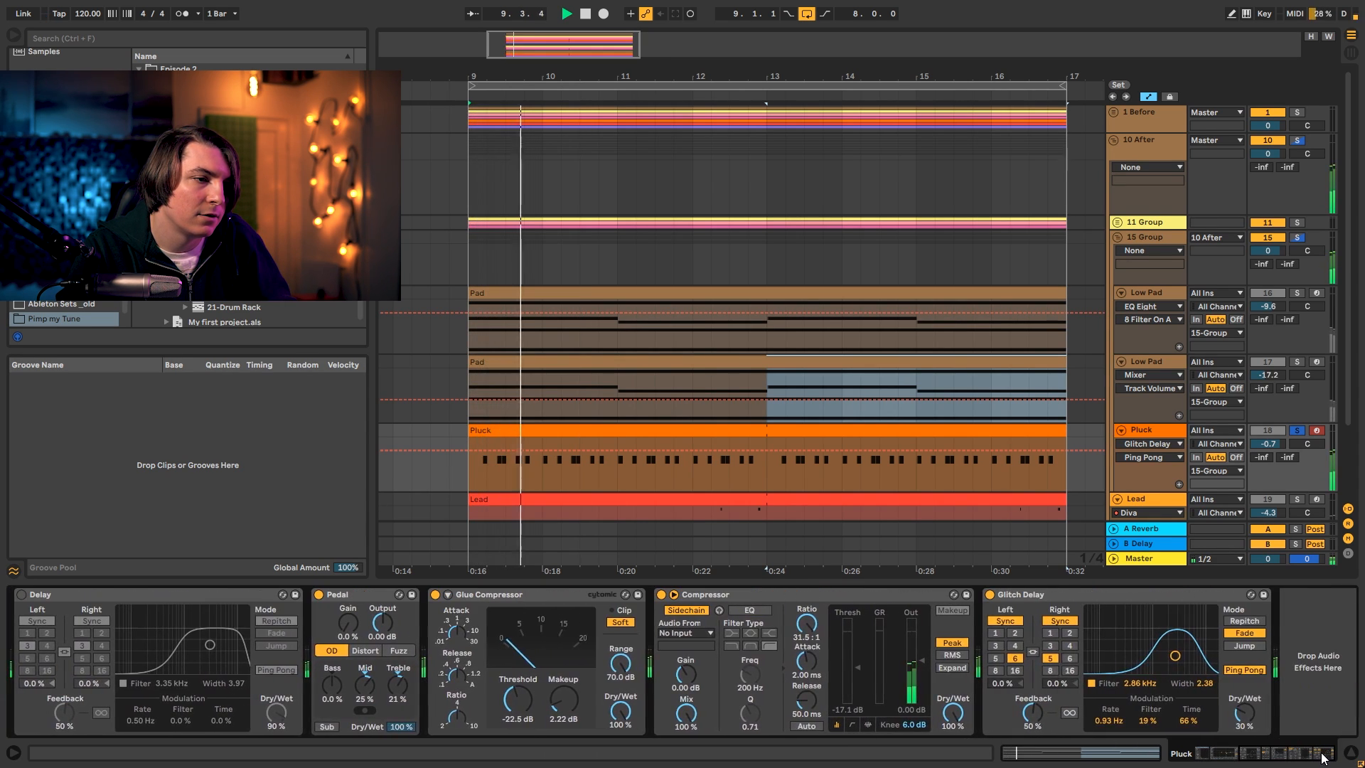
{"action": "key", "text": "space"}
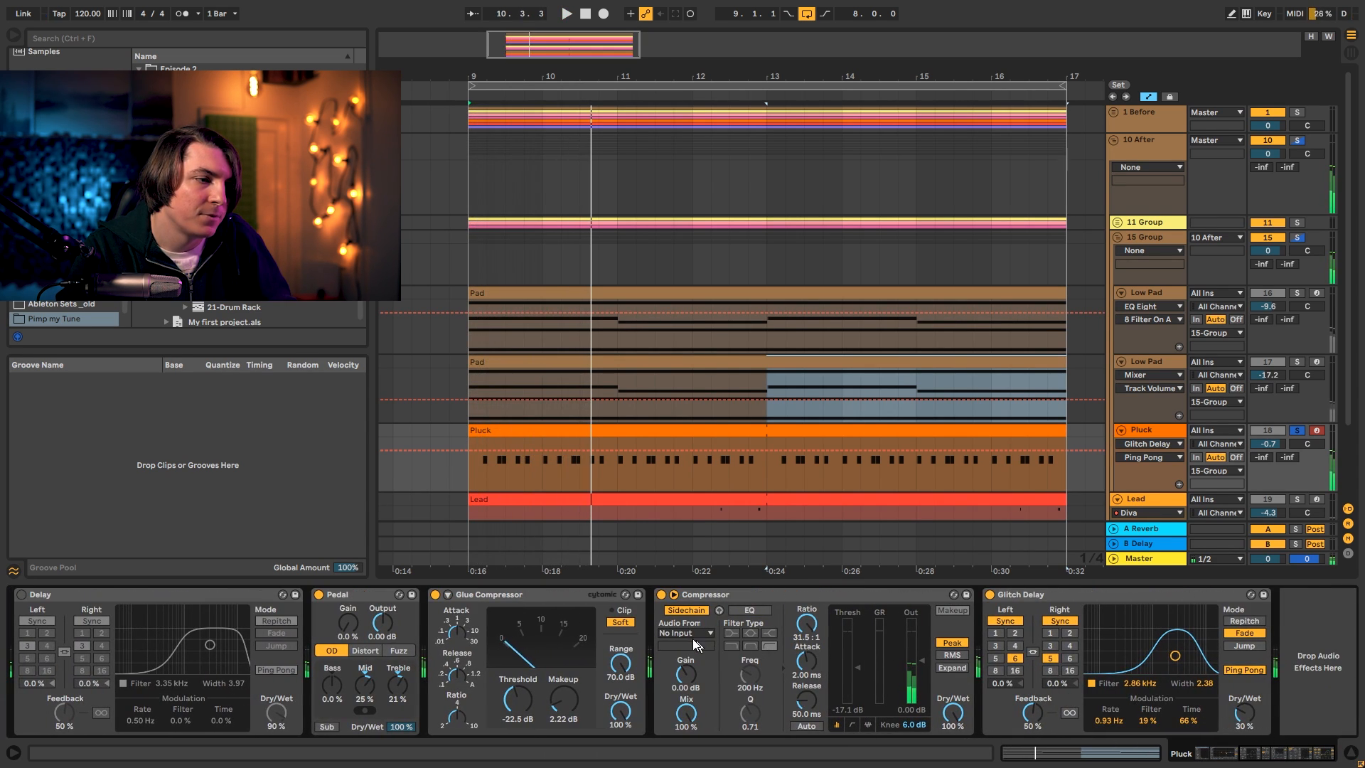
{"action": "left_click", "coordinate": [691, 635]}
{"action": "left_click", "coordinate": [675, 384]}
During playback, set the Pluck's Glue Compressor threshold to -24.1 dB and the Pedal's treble to 48 %.
{"action": "key", "text": "space"}
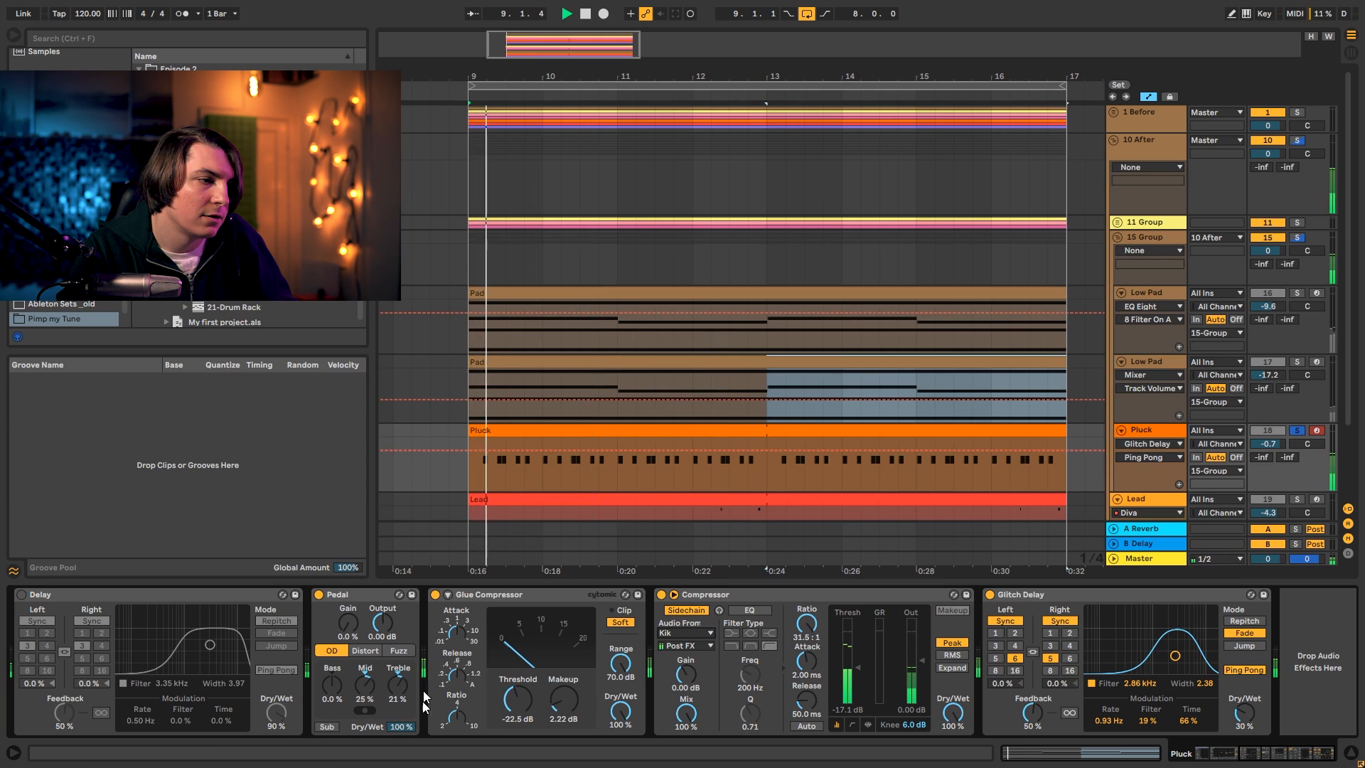
{"action": "left_click_drag", "start_coordinate": [514, 699], "coordinate": [514, 705]}
{"action": "mouse_move", "coordinate": [397, 685]}
{"action": "left_mouse_down"}
{"action": "mouse_move", "coordinate": [397, 668]}
{"action": "mouse_move", "coordinate": [397, 682]}
{"action": "left_mouse_up"}
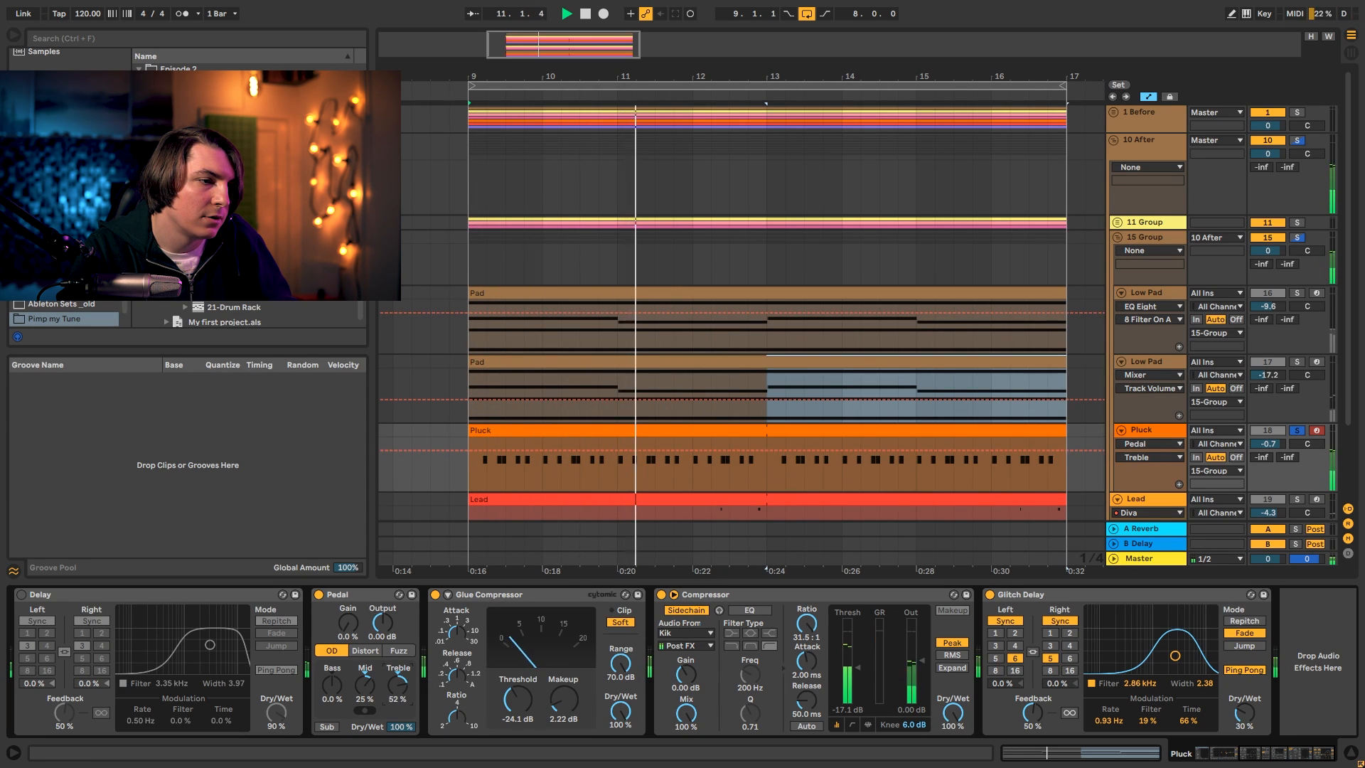
{"action": "key", "text": "space"}
Insert an Auto Pan between the Pluck's Pedal and Glue Compressor, with 31 % amount, tempo-synced rate and a sawtooth waveform.
{"action": "key", "text": "ctrl+f"}
{"action": "type", "text": "auto"}
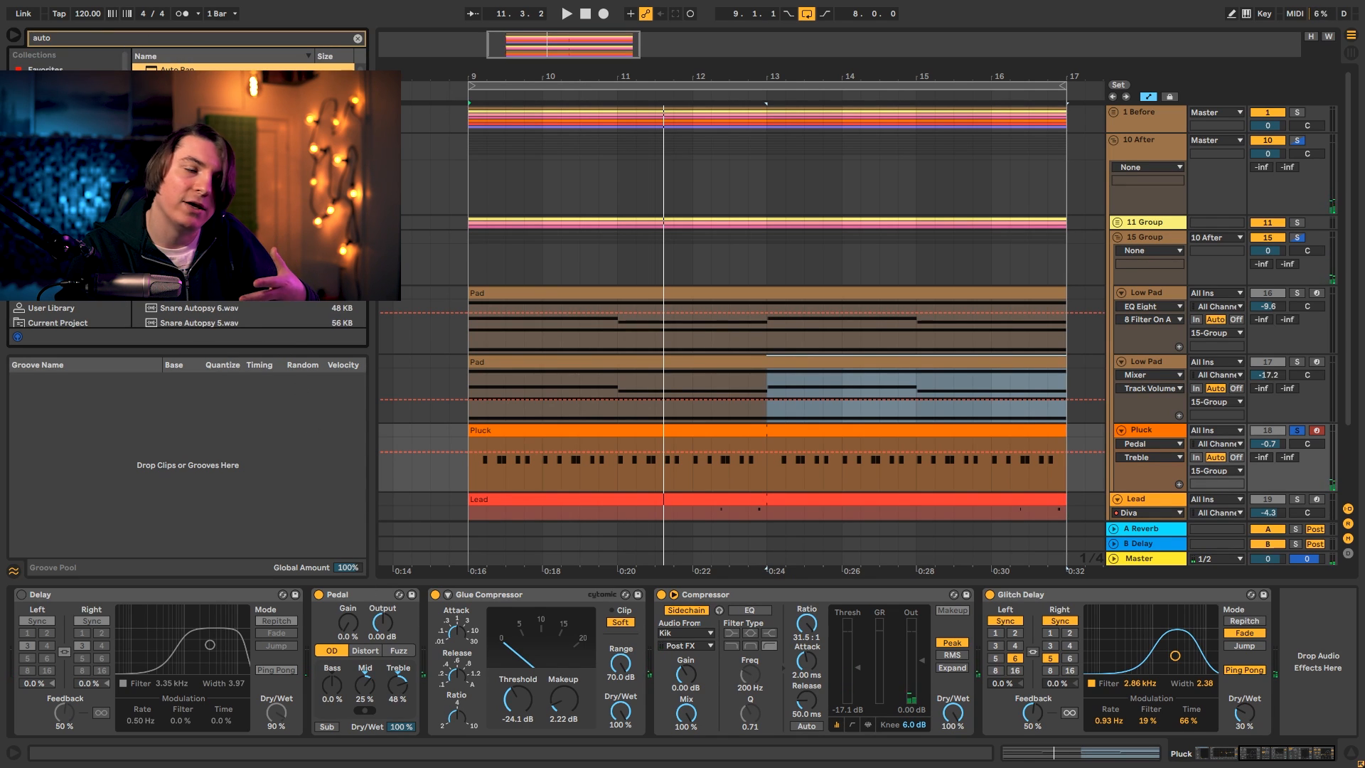
{"action": "left_click_drag", "start_coordinate": [342, 521], "coordinate": [420, 645]}
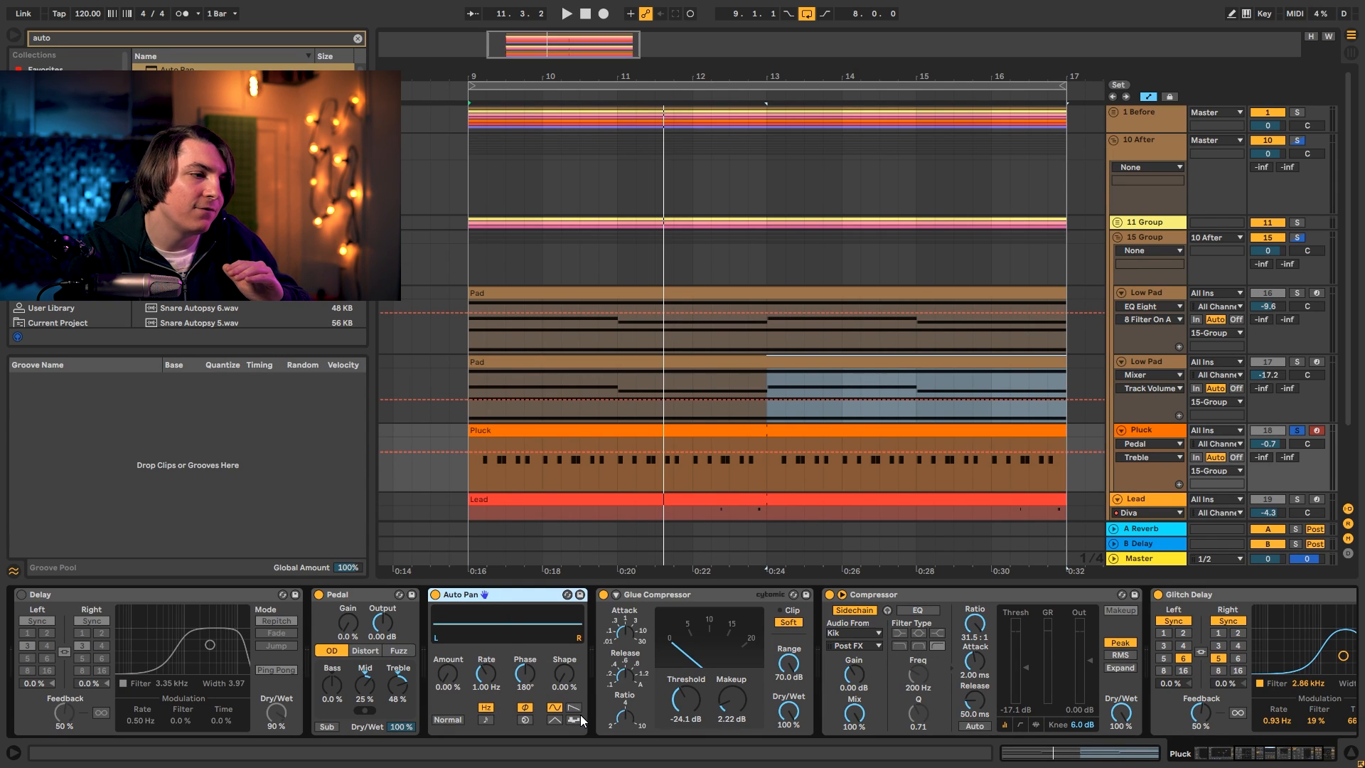
{"action": "left_click_drag", "start_coordinate": [446, 687], "coordinate": [491, 678]}
{"action": "left_click", "coordinate": [486, 719]}
{"action": "left_click", "coordinate": [573, 707]}
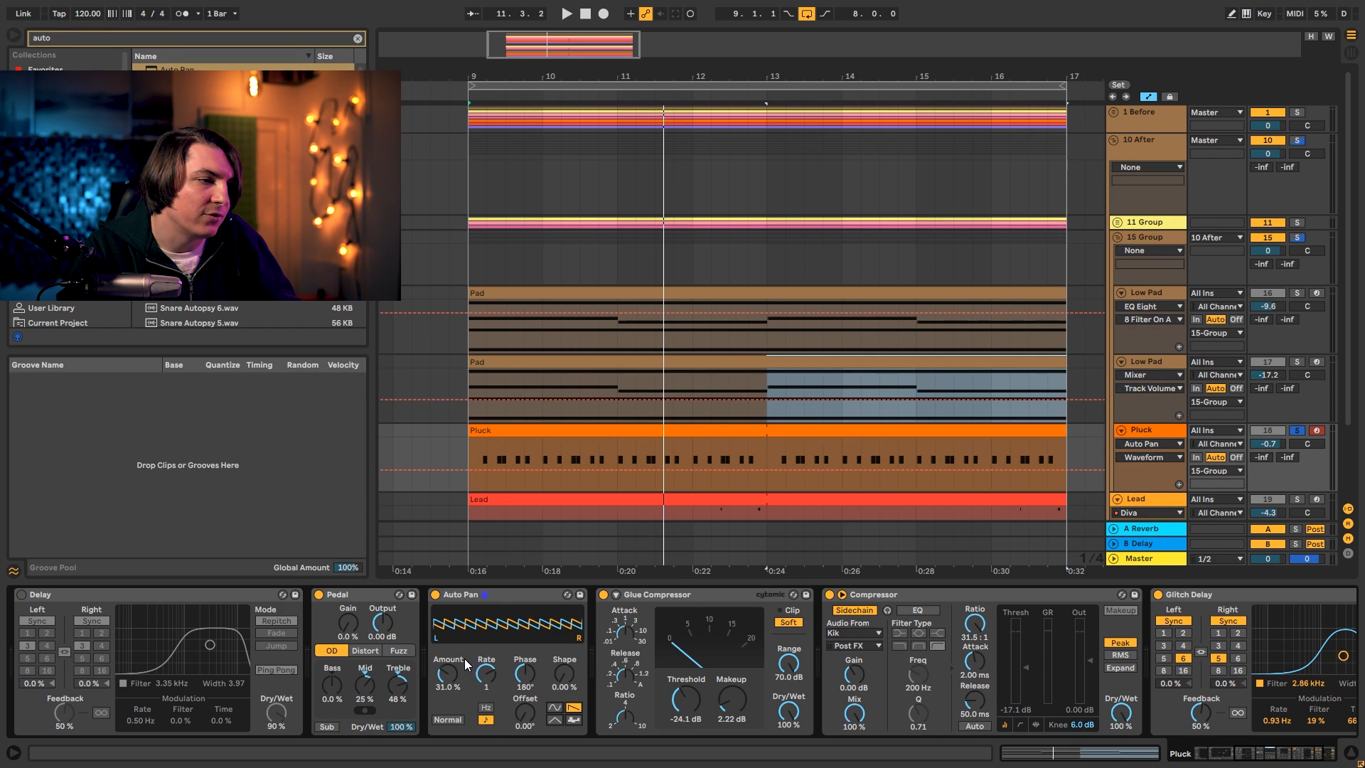
Compare the Pluck with Auto Pan bypassed and active during playback, and lower the sidechain Compressor's threshold to -18.7 dB.
{"action": "key", "text": "space"}
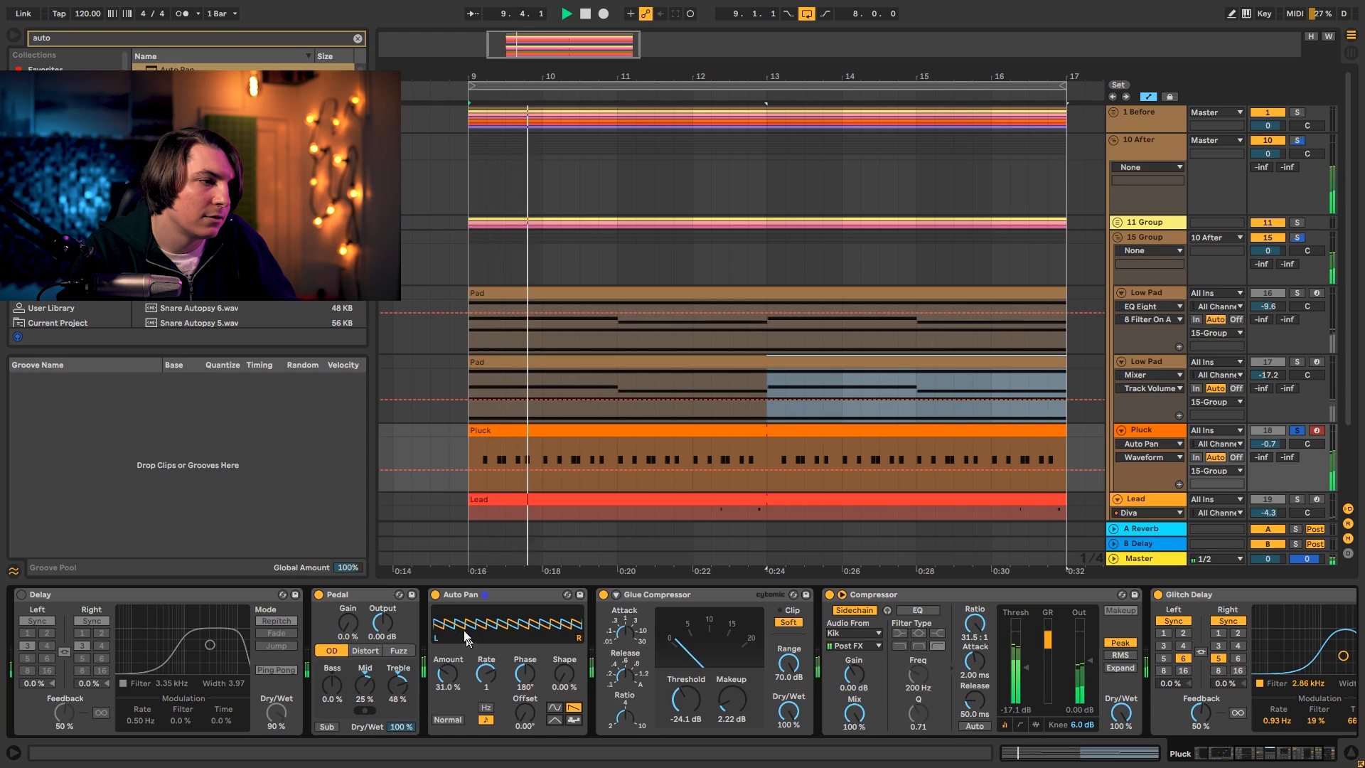
{"action": "left_click", "coordinate": [434, 597]}
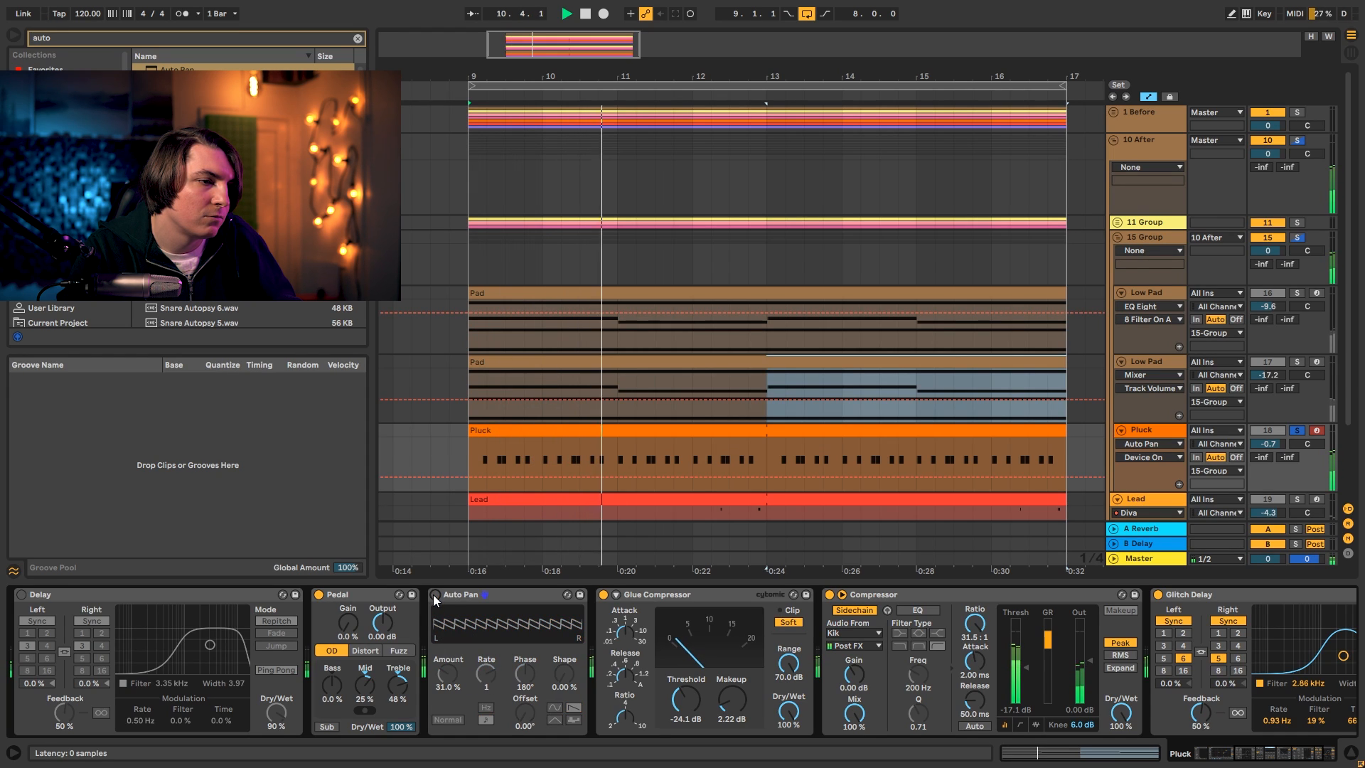
{"action": "left_click", "coordinate": [435, 597]}
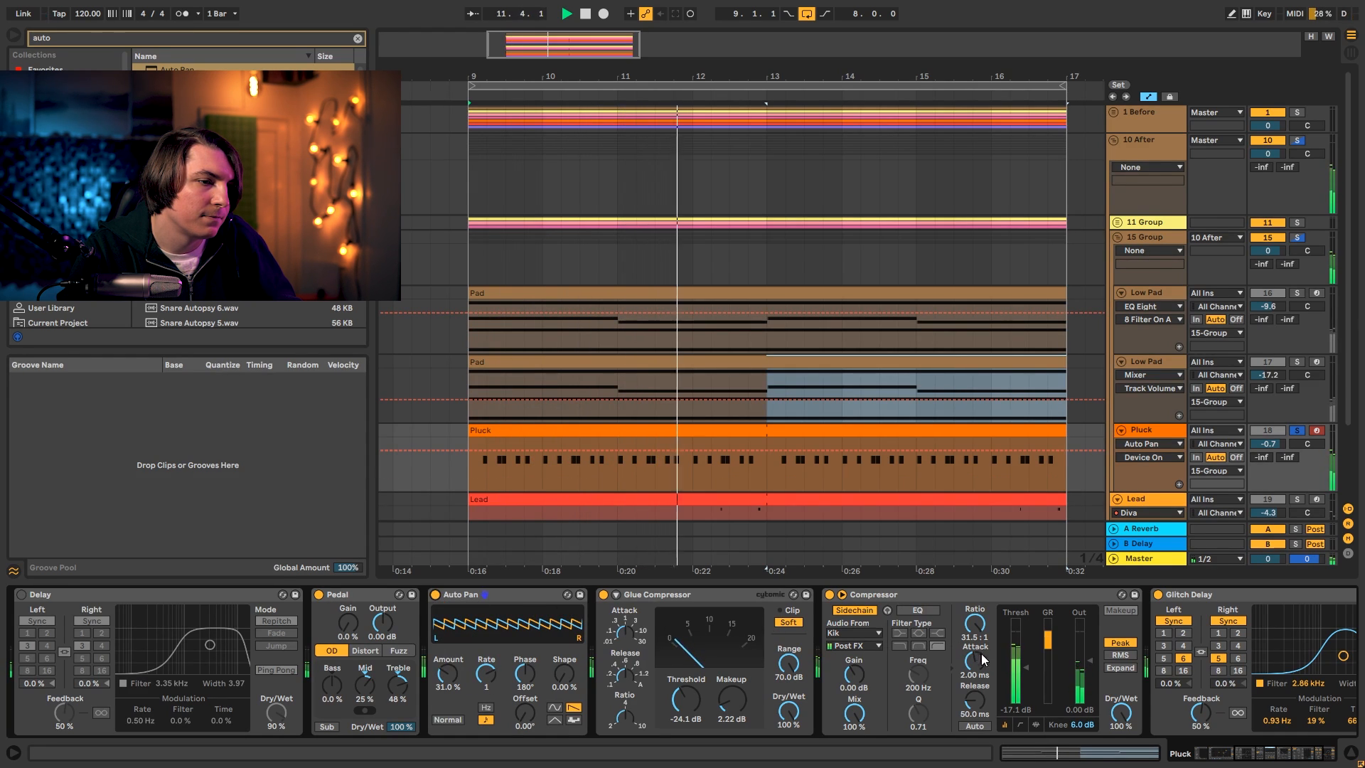
{"action": "left_click_drag", "start_coordinate": [1025, 667], "coordinate": [1026, 671]}
{"action": "key", "text": "space"}
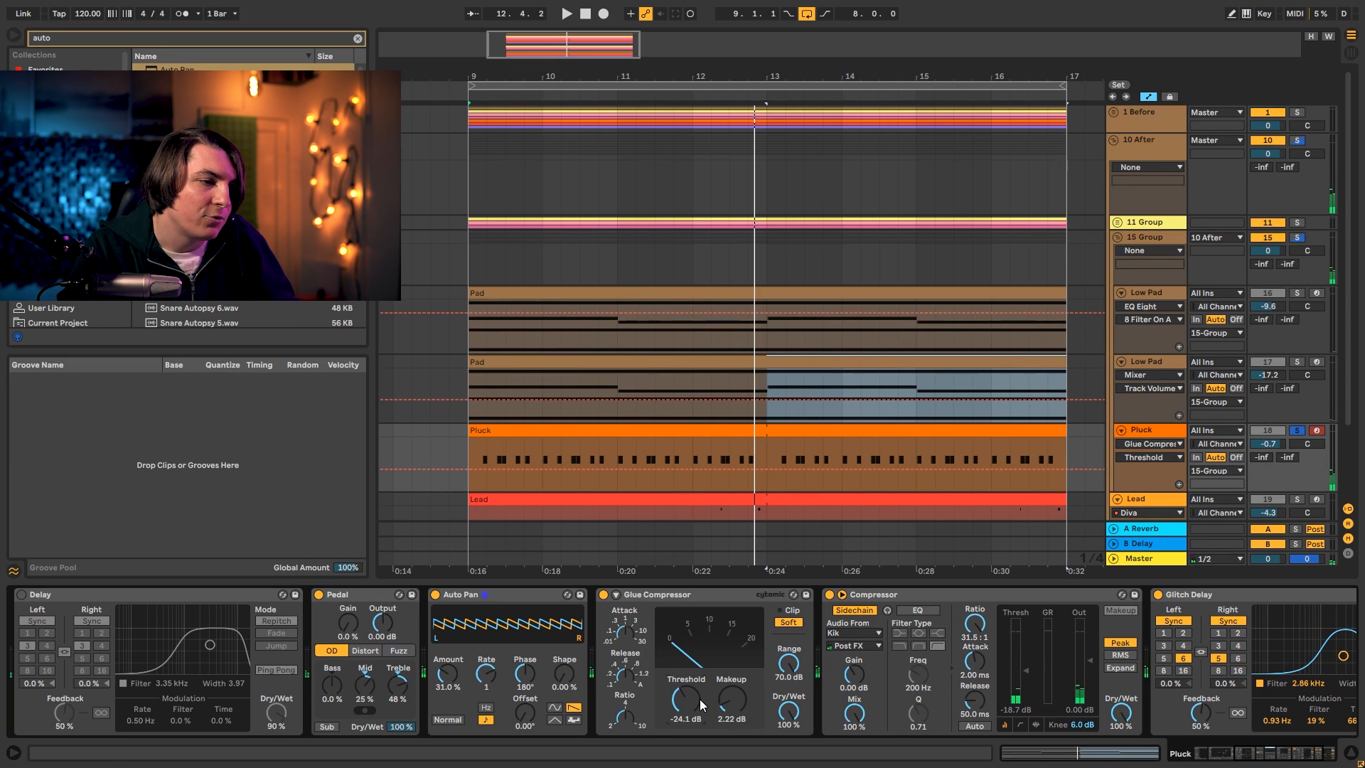
Lower the Pluck's Glue Compressor threshold to -32.4 dB while listening.
{"action": "left_click_drag", "start_coordinate": [695, 702], "coordinate": [695, 703]}
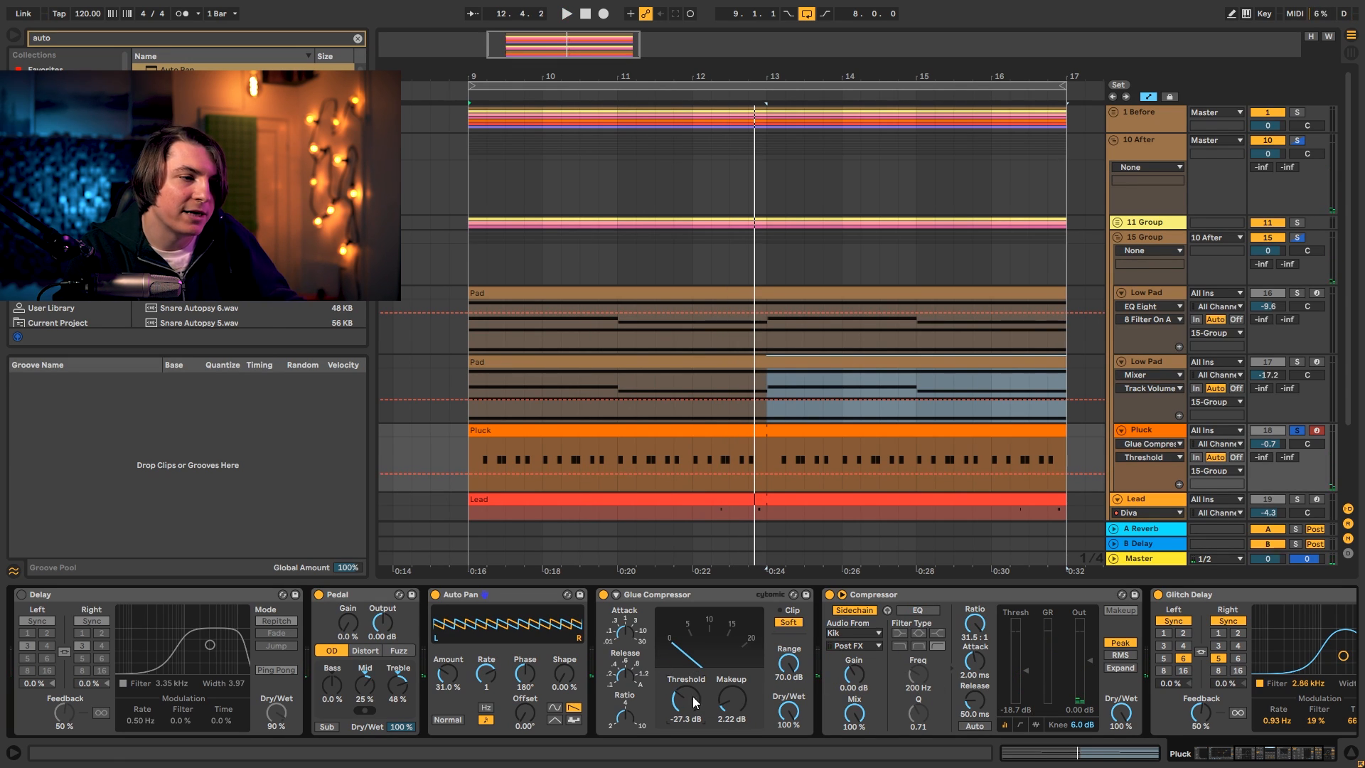
{"action": "key", "text": "space"}
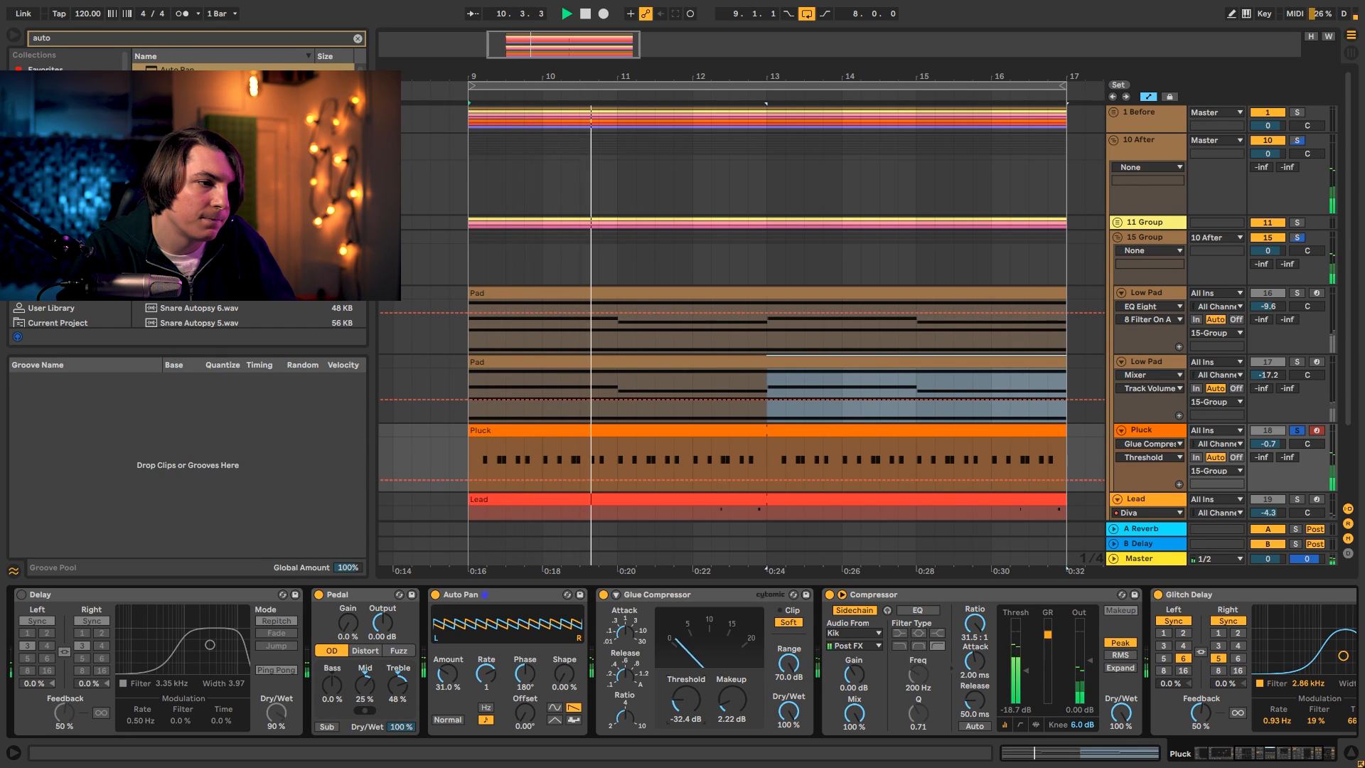
{"action": "key", "text": "space"}
Raise the low cut in the Pluck's EQ Eight to 1.53 kHz and play the result.
{"action": "scroll", "coordinate": [196, 631], "scroll_direction": "left", "scroll_amount": 5}
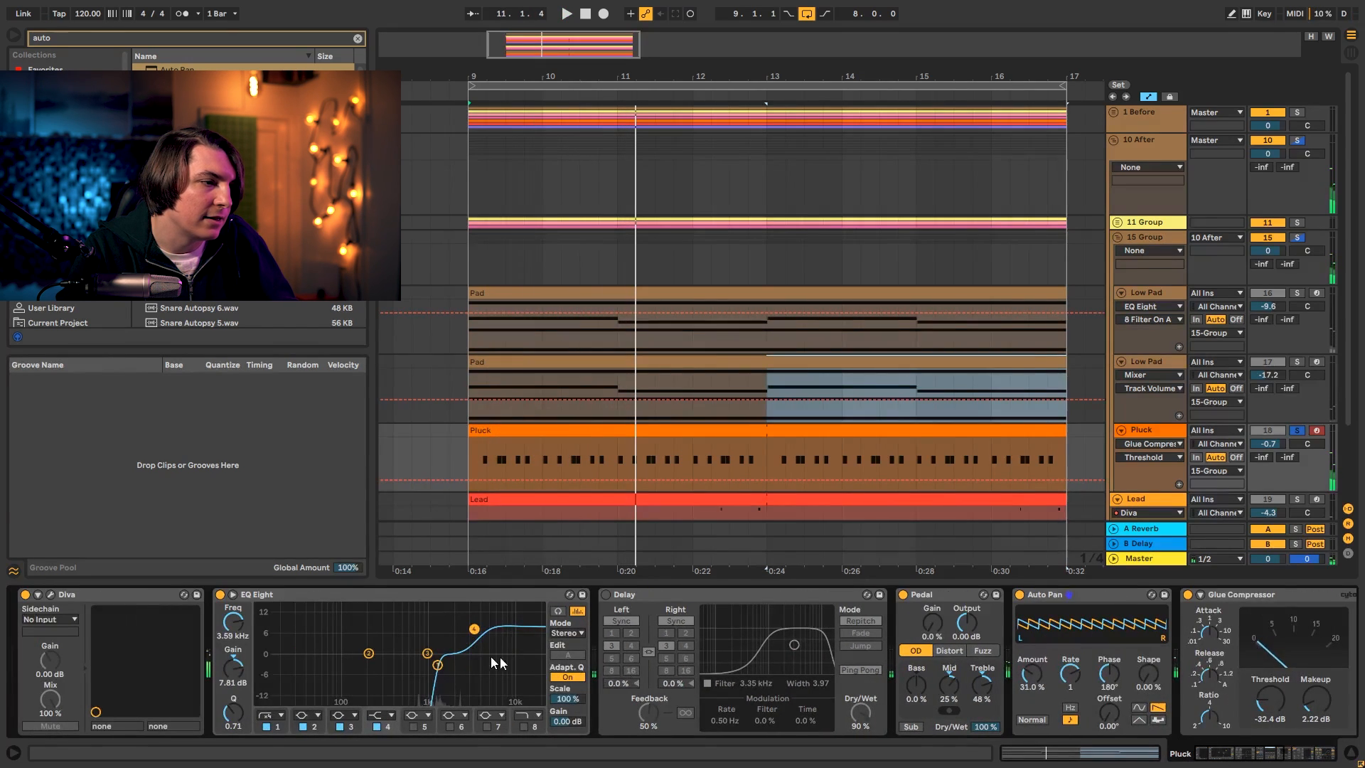
{"action": "left_click_drag", "start_coordinate": [437, 666], "coordinate": [442, 666]}
{"action": "key", "text": "space"}
{"action": "key", "text": "space"}
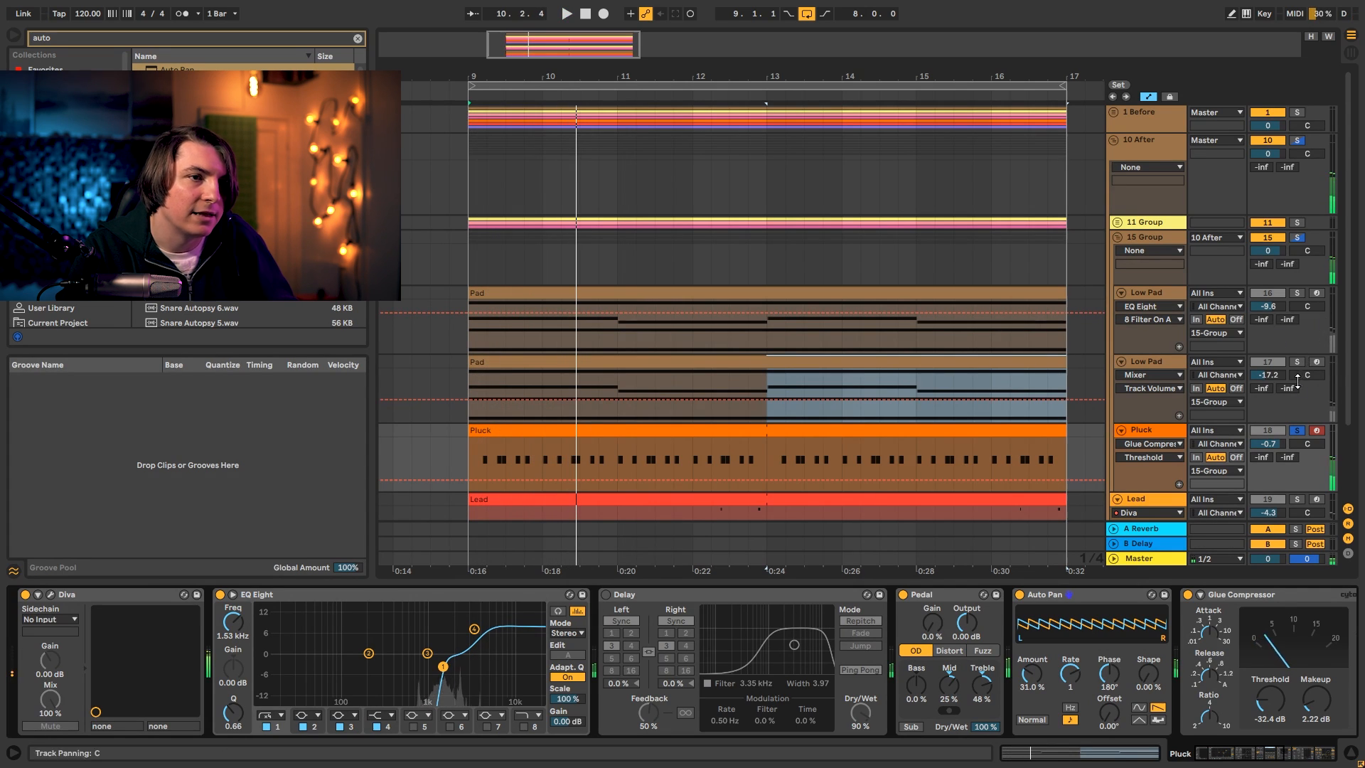
Solo the whole 15 Group and add an EQ Eight to the group track.
{"action": "left_click", "coordinate": [1305, 376]}
{"action": "left_click", "coordinate": [1298, 236]}
{"action": "key", "text": "space"}
{"action": "left_click", "coordinate": [1163, 237]}
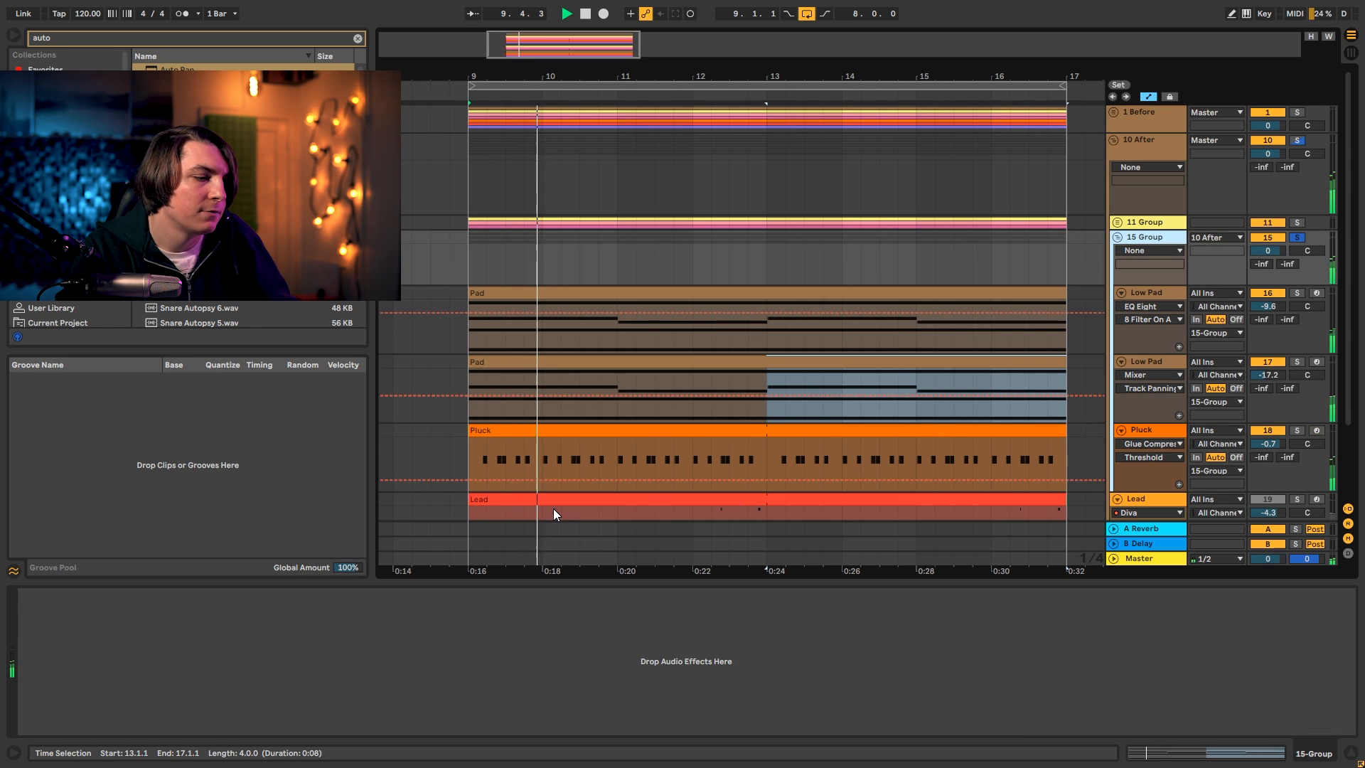
{"action": "key", "text": "ctrl+f"}
{"action": "type", "text": "eq"}
{"action": "double_click", "coordinate": [190, 85]}
Insert a Glue Compressor before the group's EQ Eight, with the threshold at -33.0 dB and makeup at 1.75 dB.
{"action": "key", "text": "ctrl+f"}
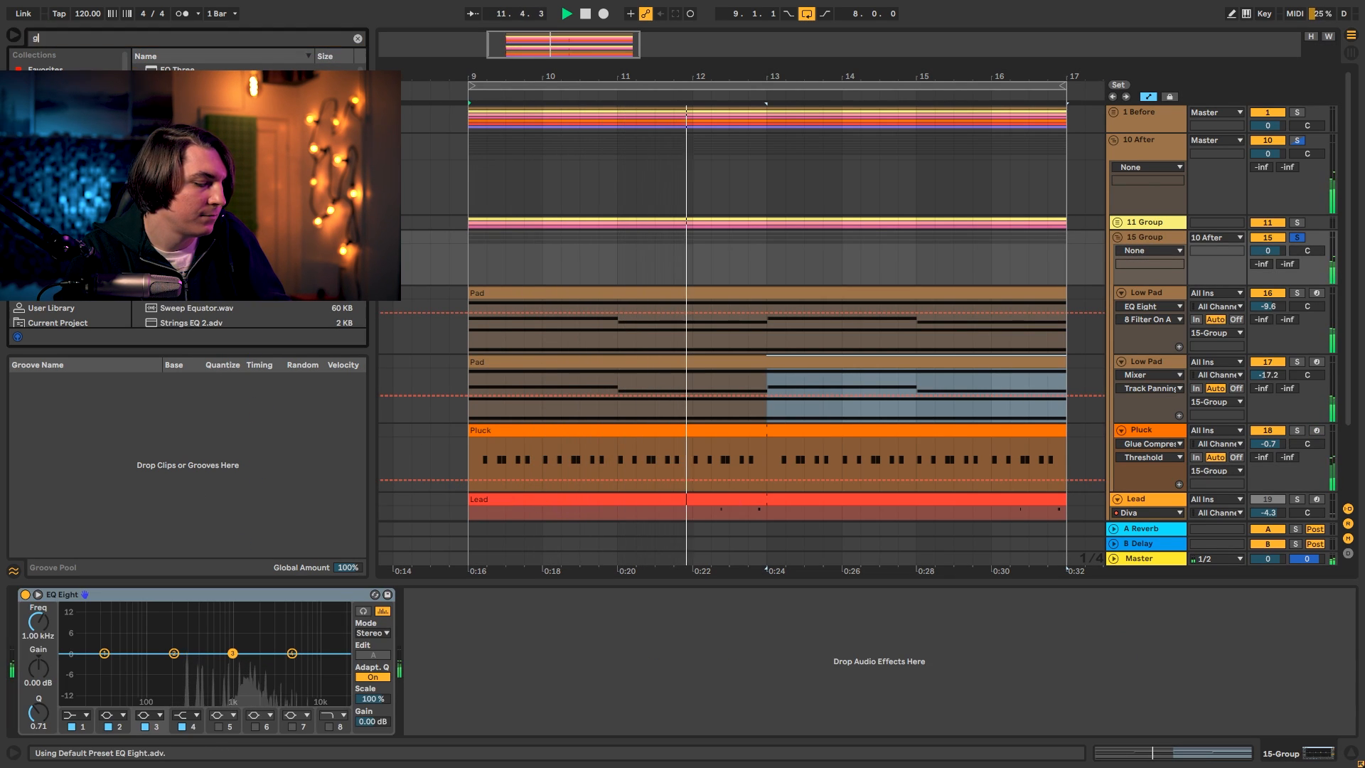
{"action": "type", "text": "glue"}
{"action": "left_click_drag", "start_coordinate": [191, 69], "coordinate": [108, 756]}
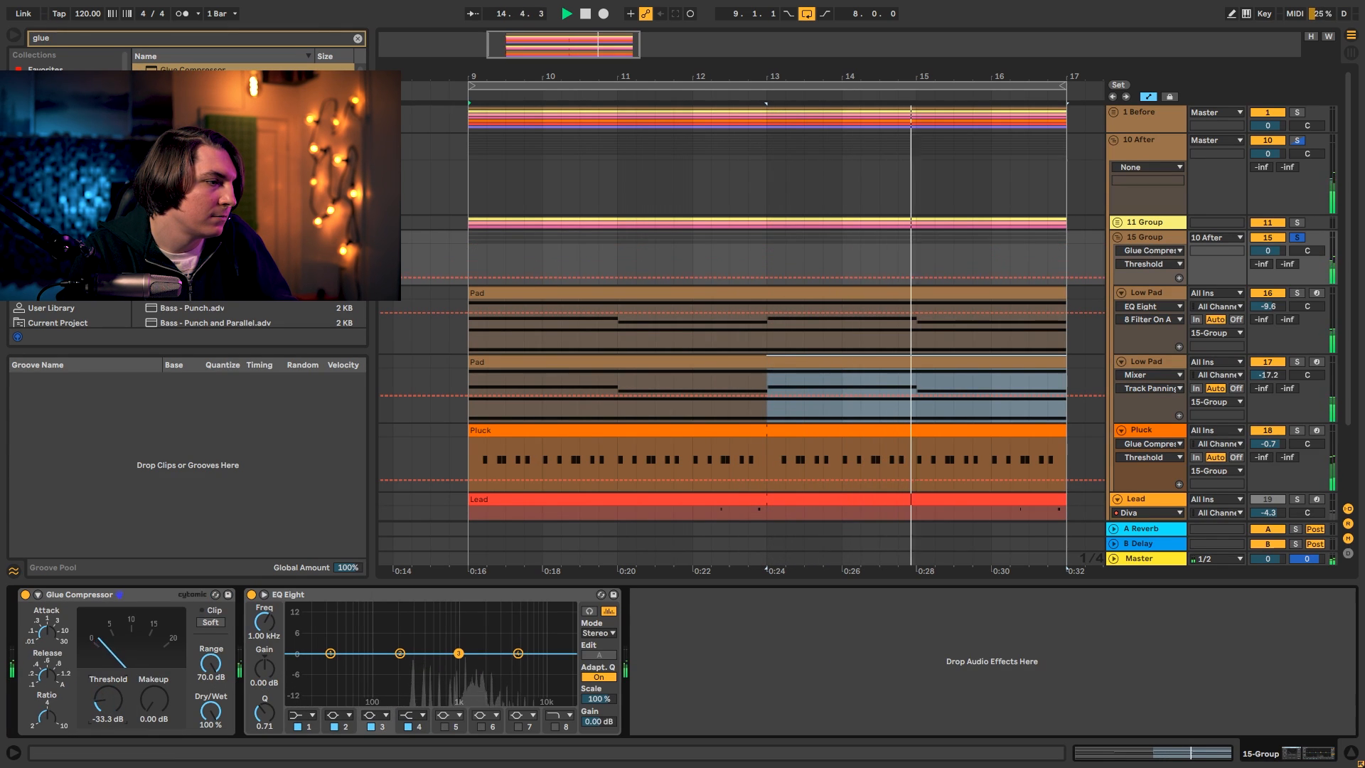
{"action": "left_click_drag", "start_coordinate": [155, 699], "coordinate": [155, 689]}
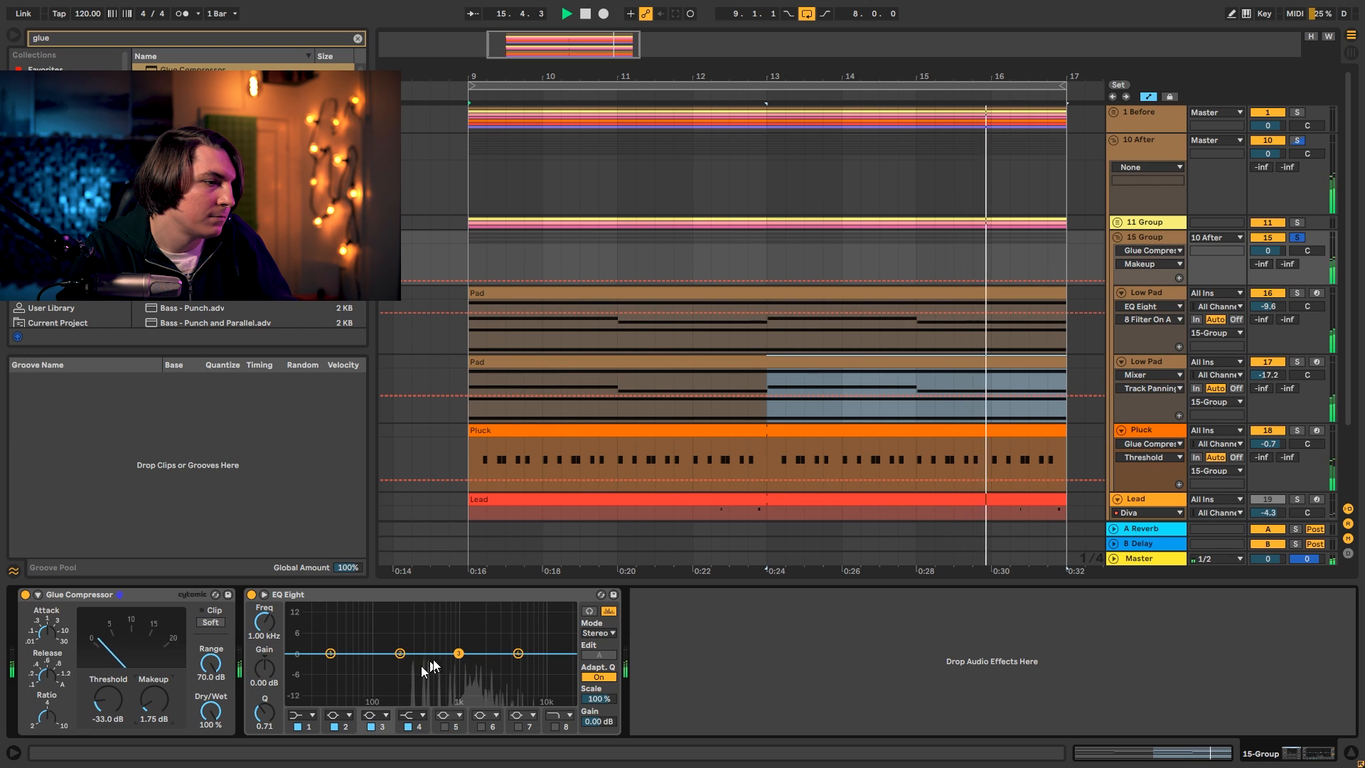
Shape the group's EQ Eight with filter 1 as a low cut and a 1.86 dB high-shelf boost at 4.84 kHz.
{"action": "left_click_drag", "start_coordinate": [459, 653], "coordinate": [456, 653]}
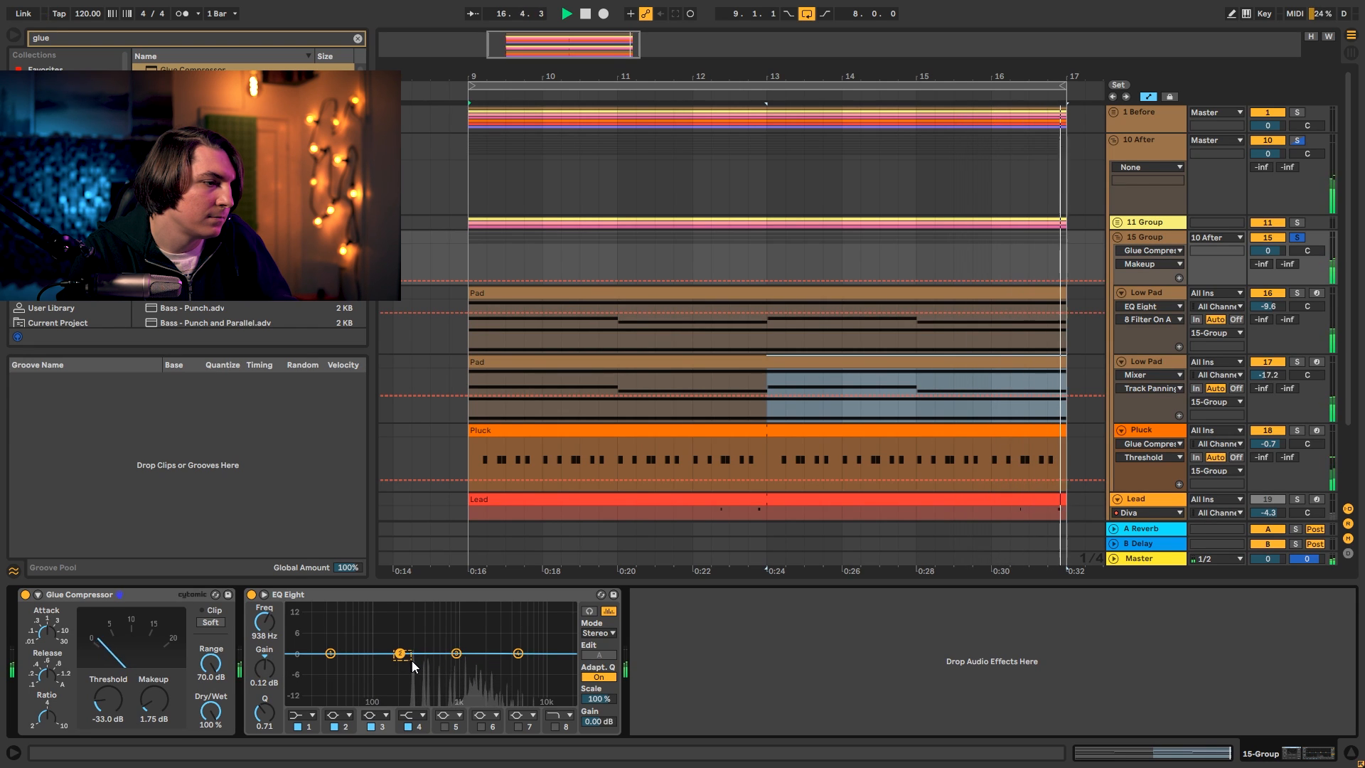
{"action": "left_click", "coordinate": [294, 715]}
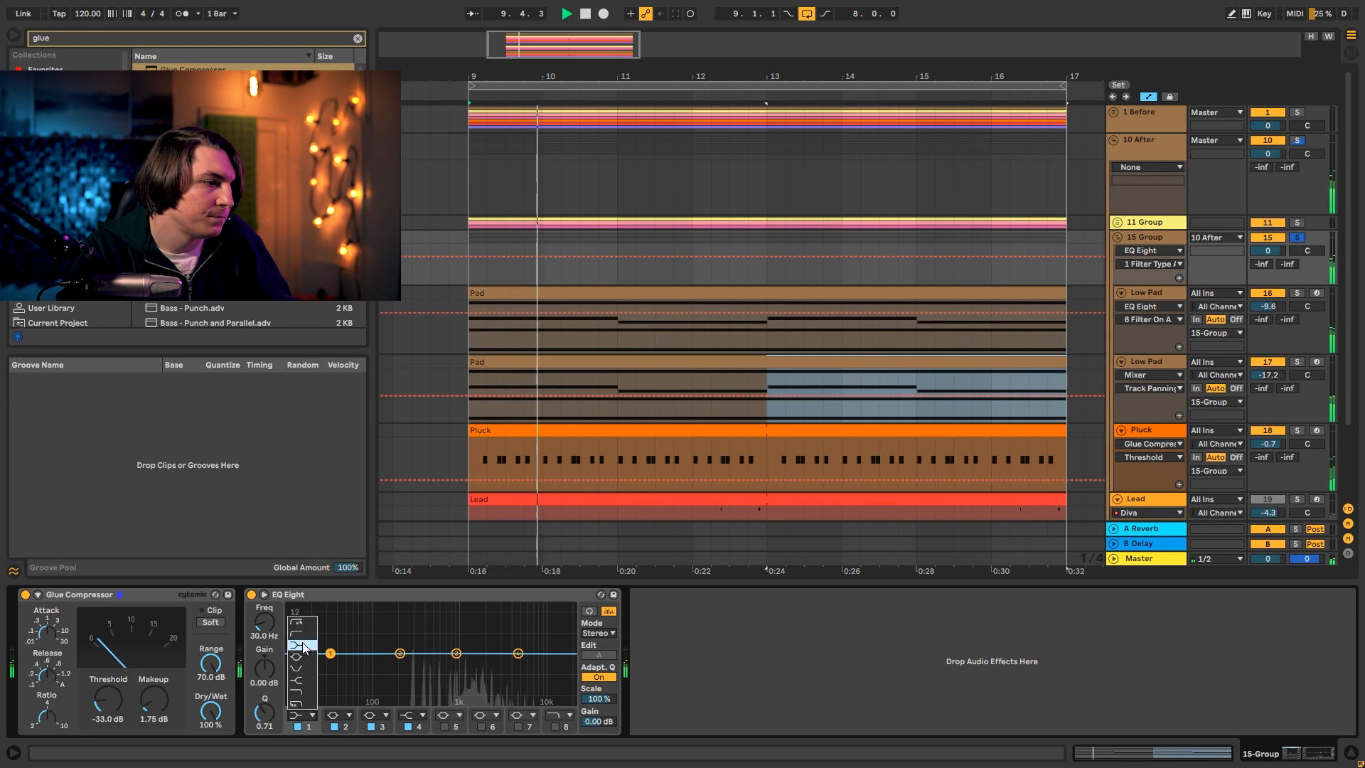
{"action": "left_click", "coordinate": [298, 635]}
{"action": "left_click_drag", "start_coordinate": [330, 664], "coordinate": [402, 669]}
{"action": "left_click_drag", "start_coordinate": [521, 653], "coordinate": [516, 649]}
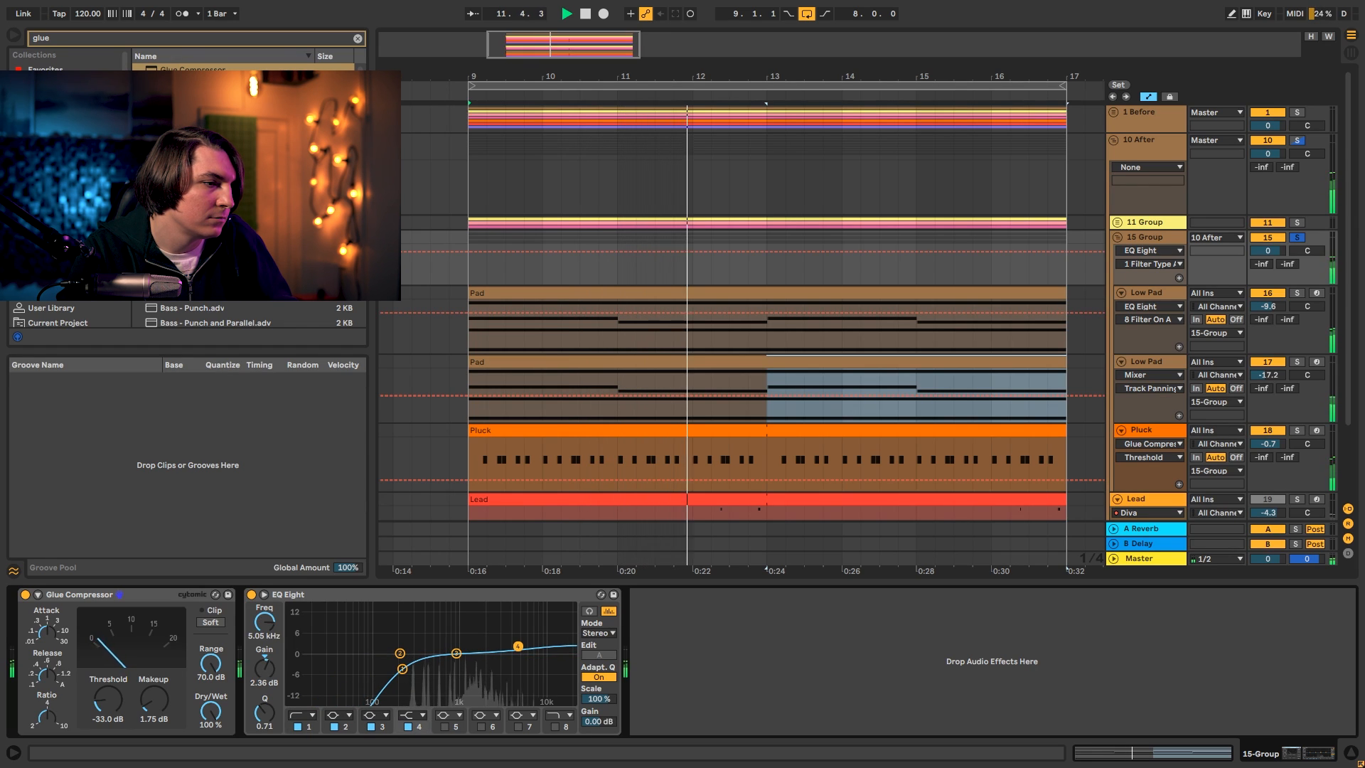
Add a Channel EQ after the group's EQ Eight with High at 3.1 dB, and lower the Pluck volume to -4.0 dB.
{"action": "key", "text": "ctrl+f"}
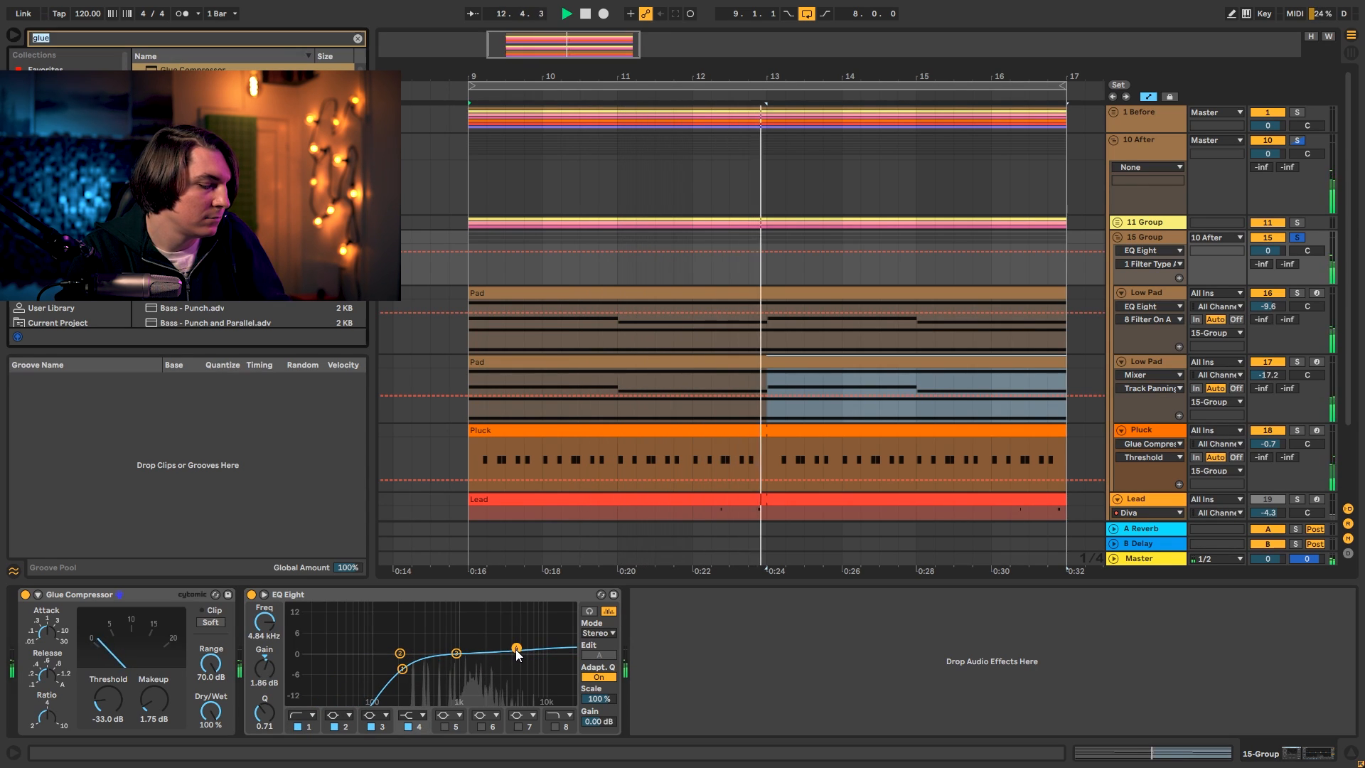
{"action": "type", "text": "cha"}
{"action": "left_click_drag", "start_coordinate": [186, 69], "coordinate": [741, 700]}
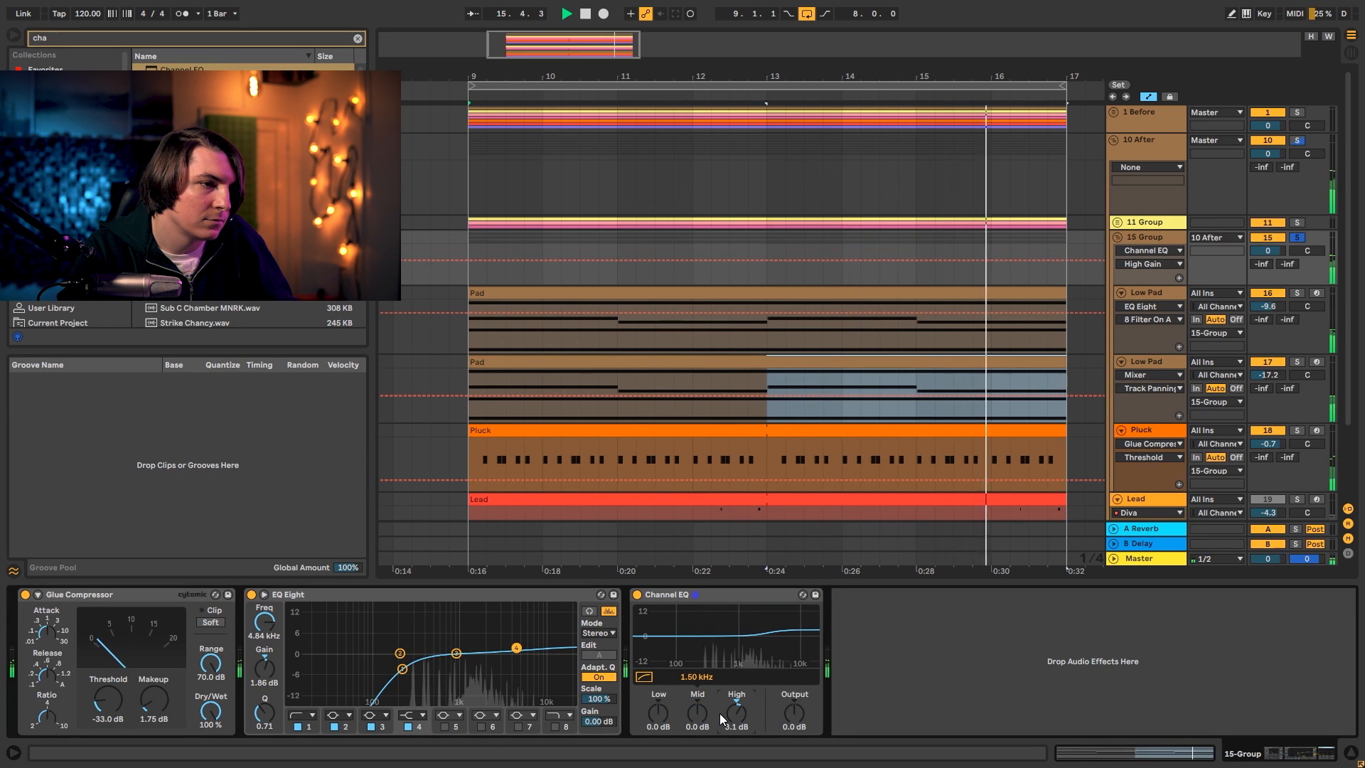
{"action": "left_click_drag", "start_coordinate": [1267, 443], "coordinate": [1267, 467]}
{"action": "key", "text": "space"}
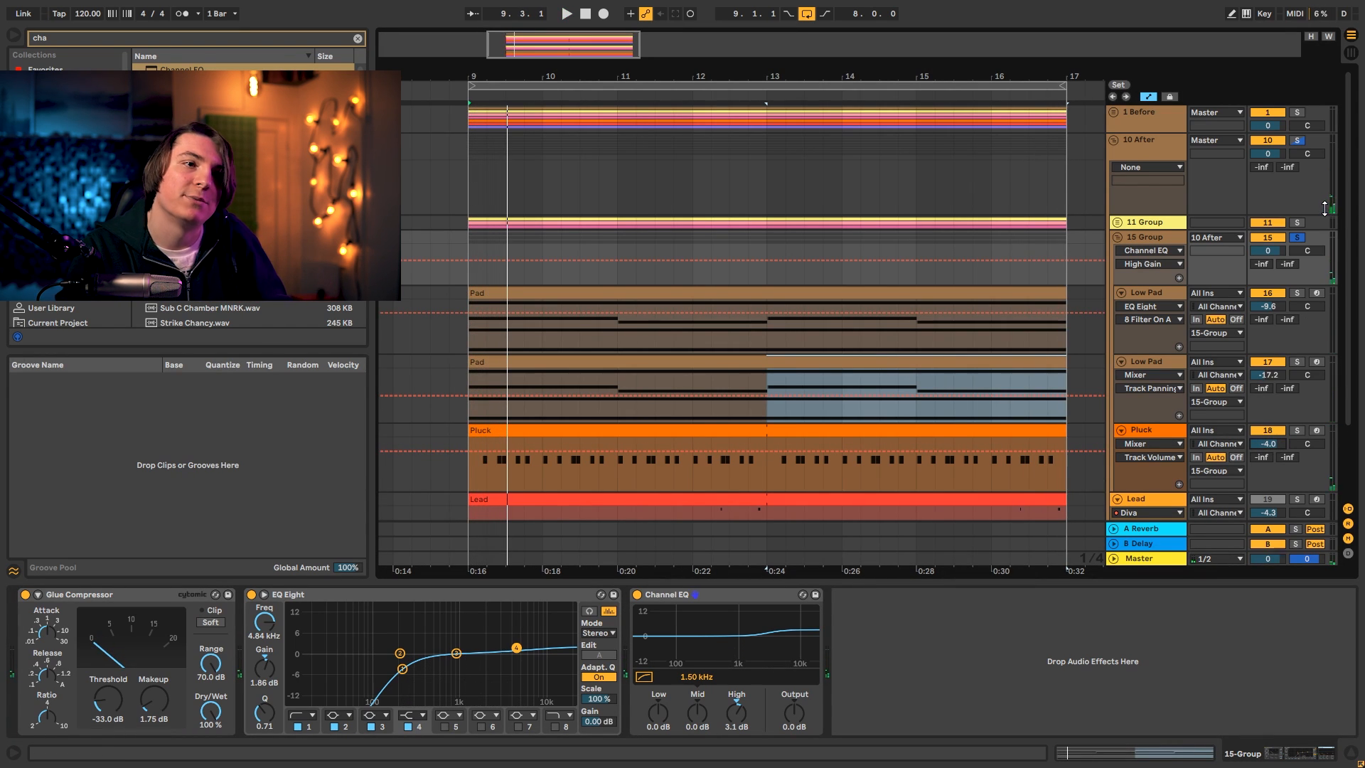
Play the 11 and 15 Groups together, setting the 15 Group to -0.3 dB, the duplicated pad to -28.3 dB and the Pluck to -5.1 dB.
{"action": "key", "text": "space"}
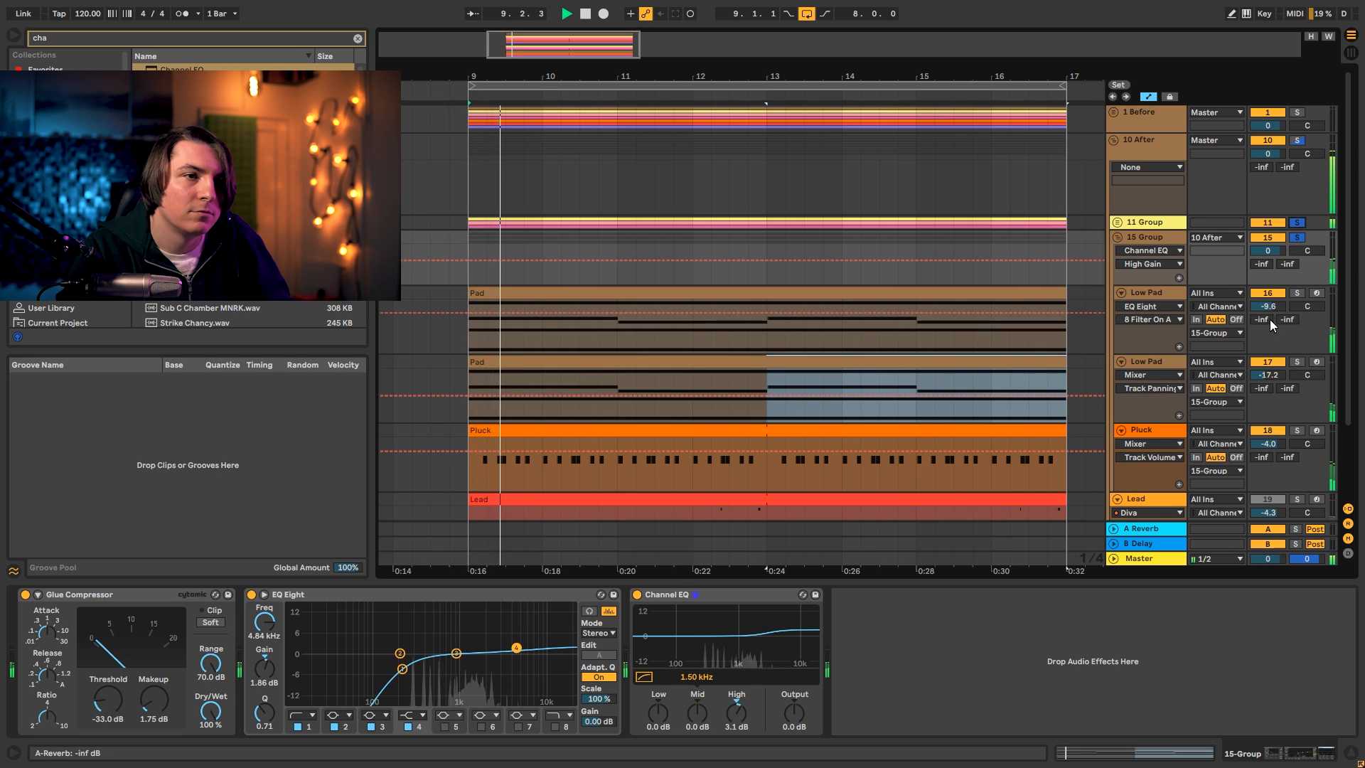
{"action": "left_click_drag", "start_coordinate": [1267, 251], "coordinate": [1267, 253]}
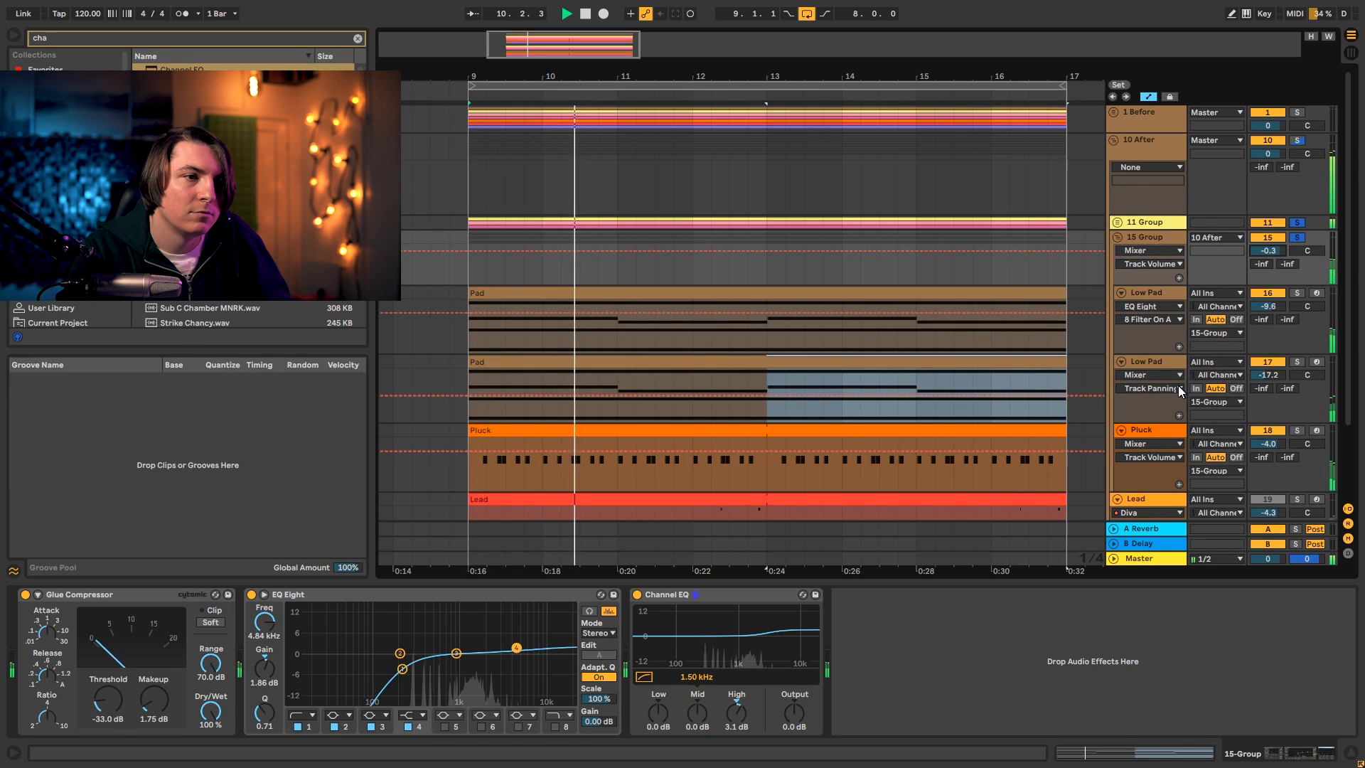
{"action": "left_click", "coordinate": [1146, 361]}
{"action": "left_click_drag", "start_coordinate": [1279, 374], "coordinate": [1279, 396]}
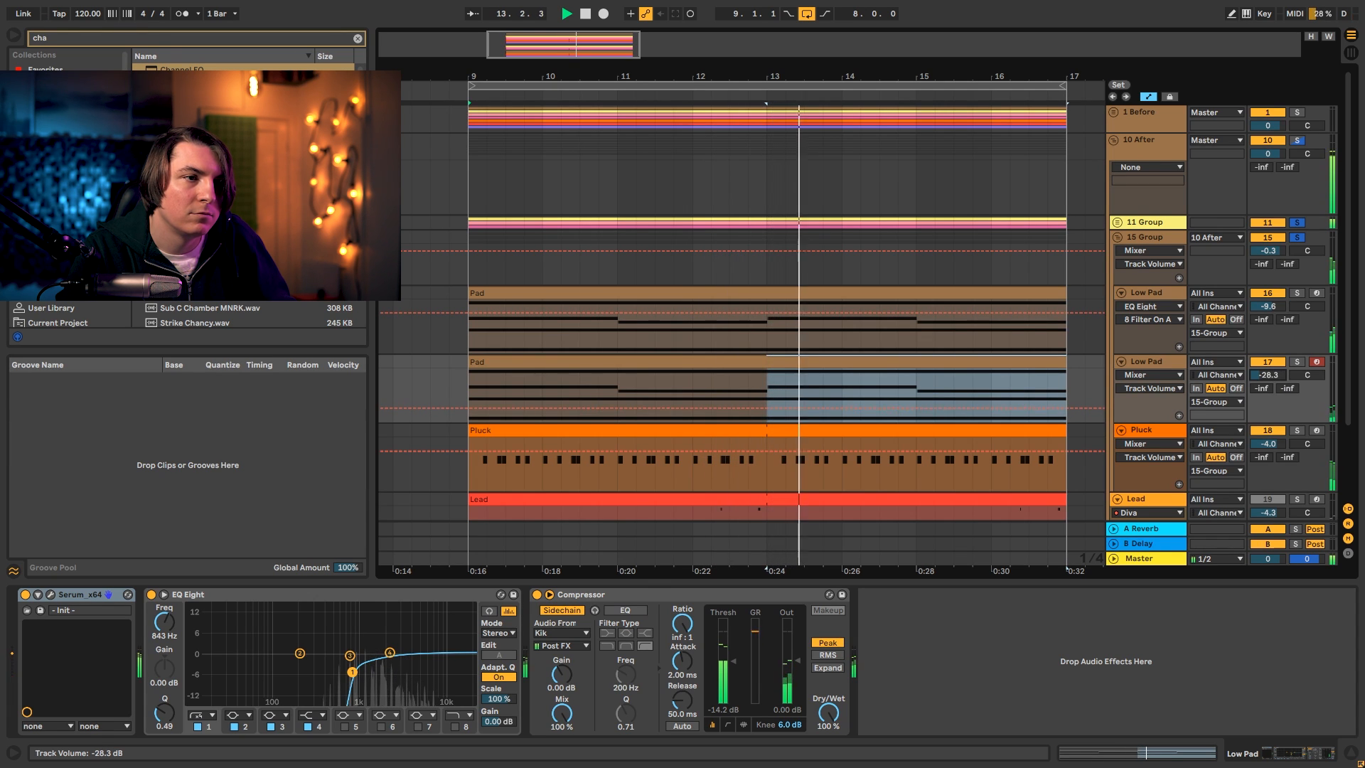
{"action": "left_click_drag", "start_coordinate": [1276, 441], "coordinate": [1276, 449]}
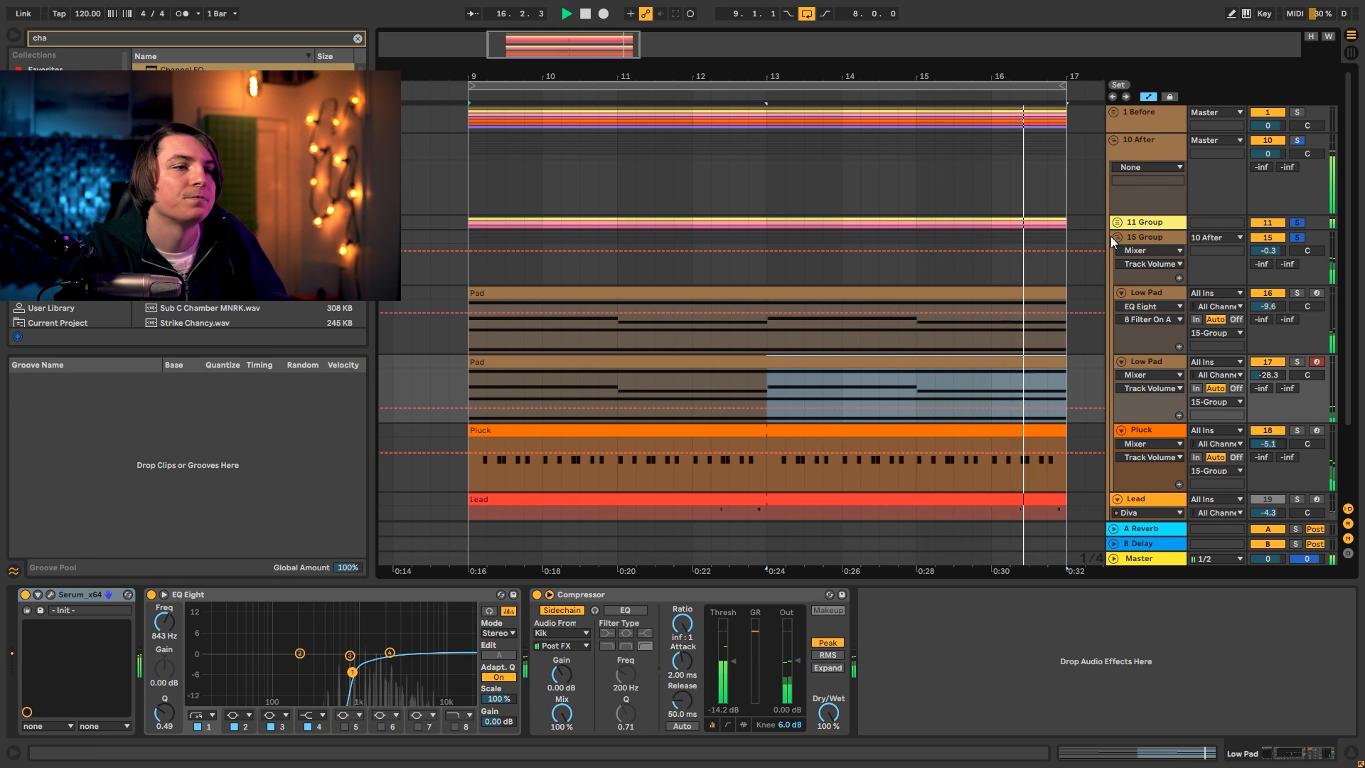
Collapse the 15 Group, then play the Lead track on its own from bar 9.
{"action": "key", "text": "space"}
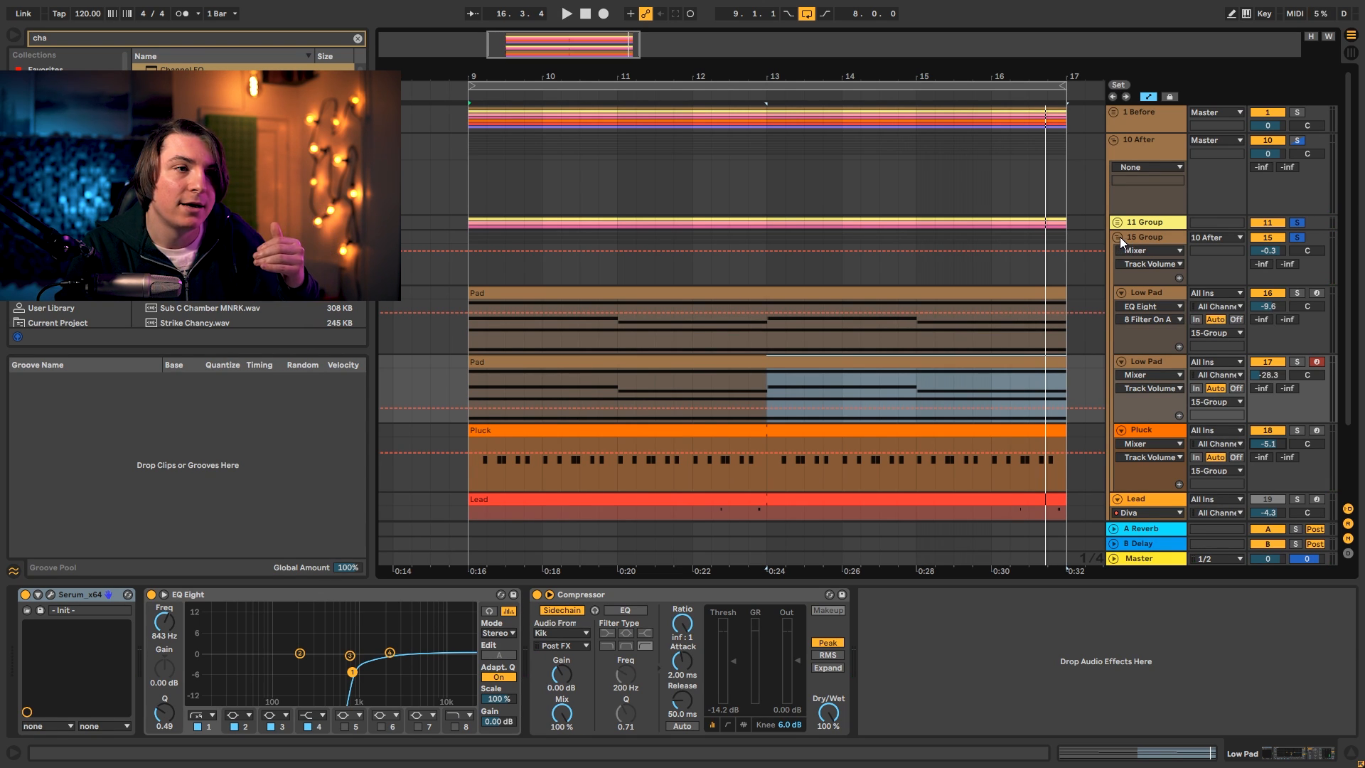
{"action": "left_click", "coordinate": [1118, 238]}
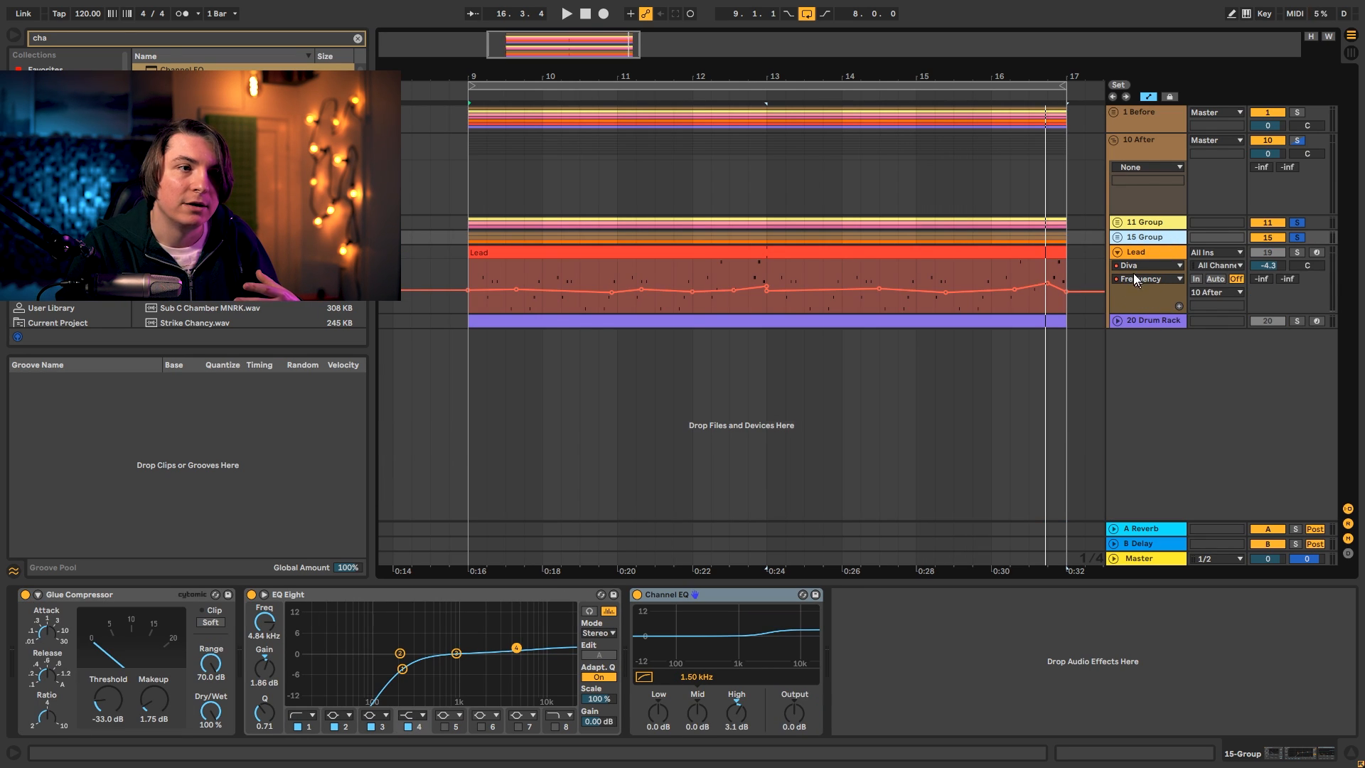
{"action": "left_click", "coordinate": [1136, 253]}
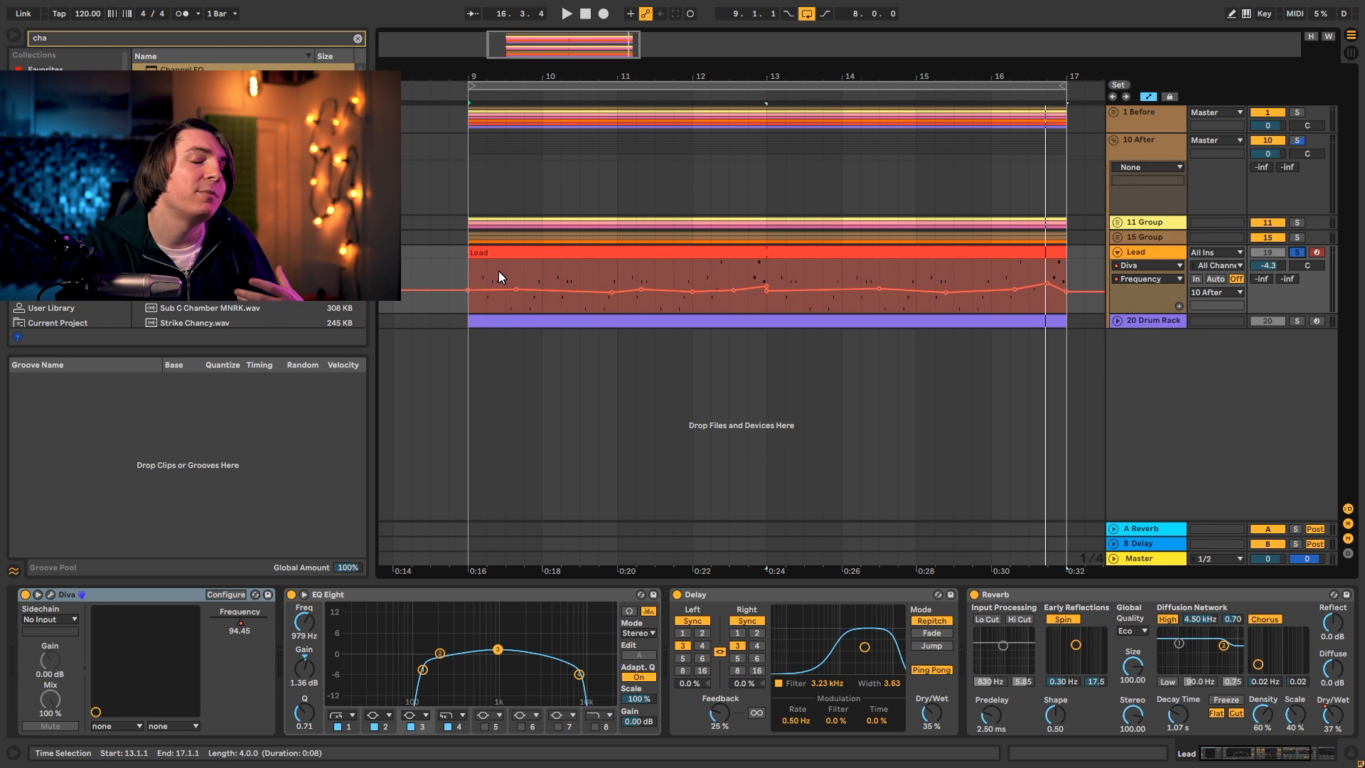
{"action": "left_click", "coordinate": [472, 271]}
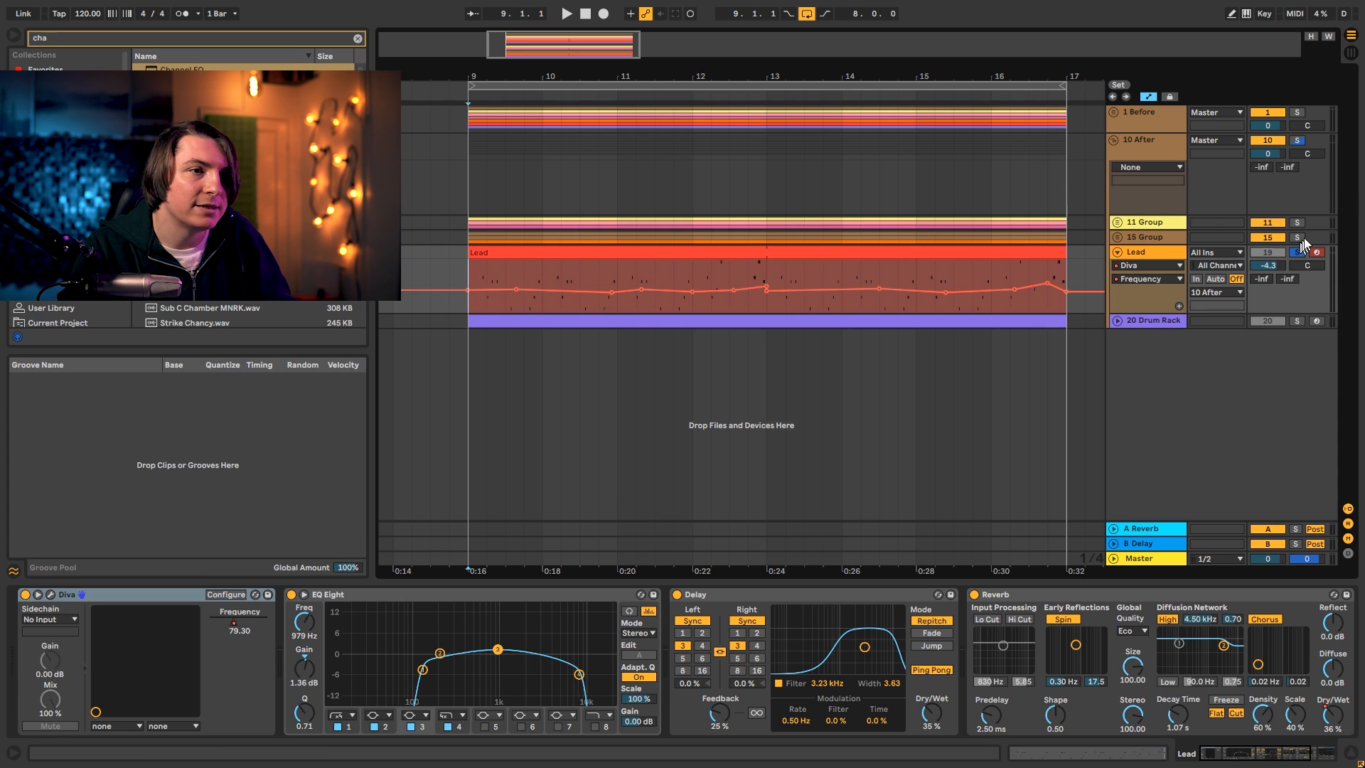
{"action": "key", "text": "space"}
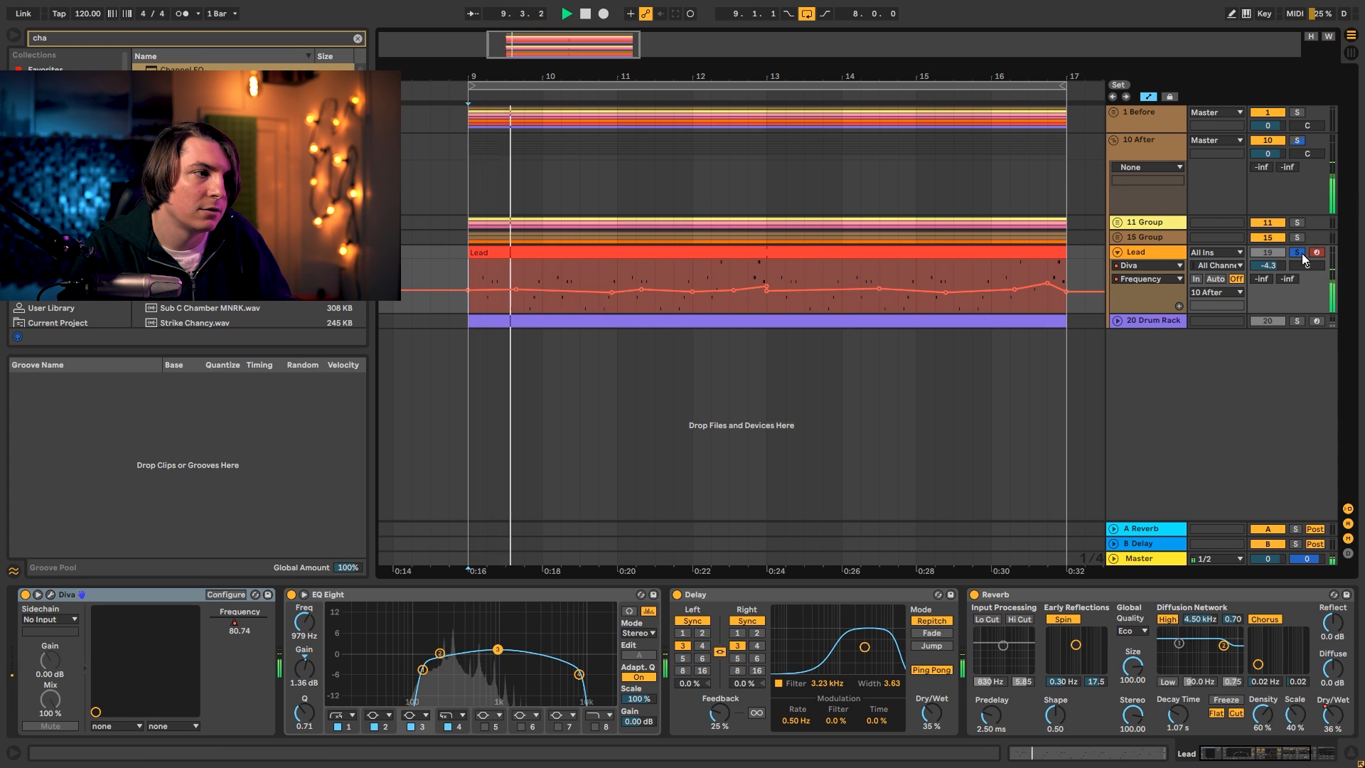
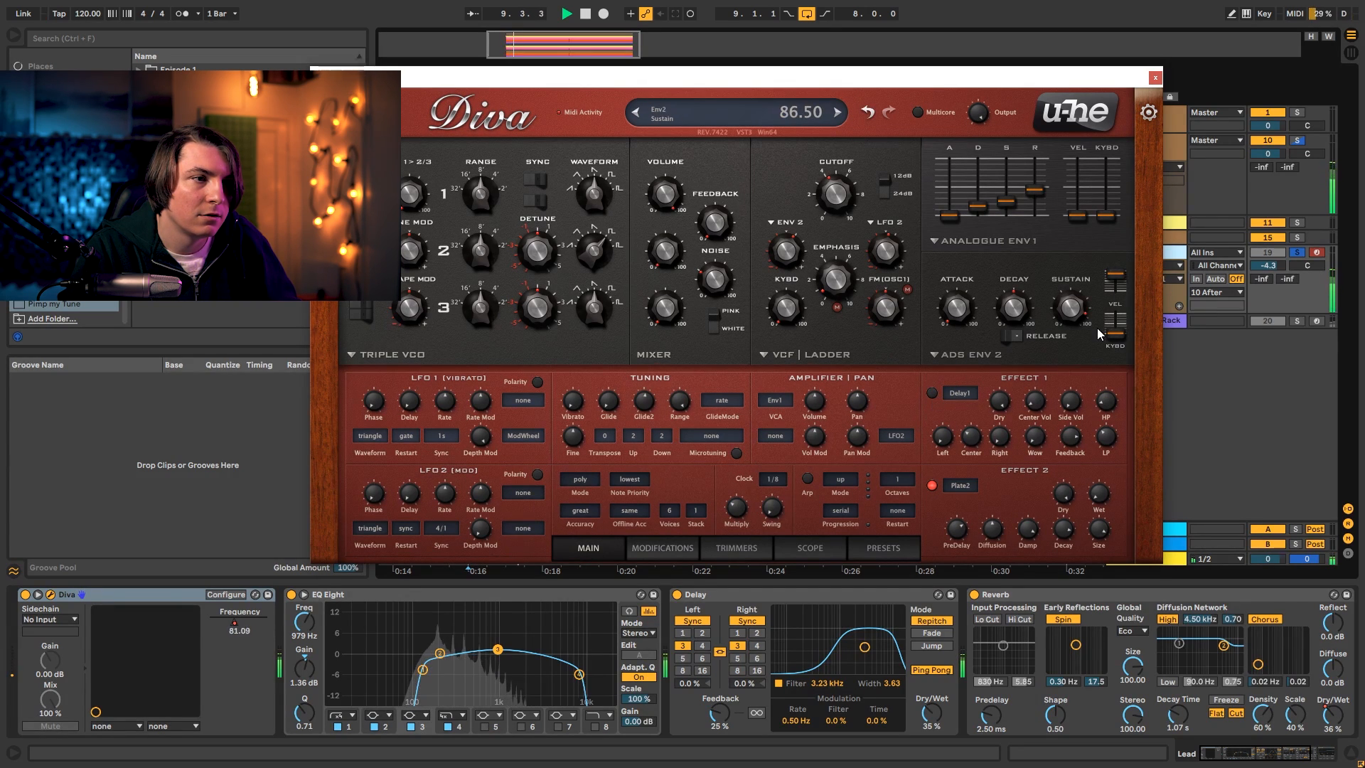
Compare the lead with Diva's Delay1 effect switched on and off during playback.
{"action": "left_click", "coordinate": [931, 393]}
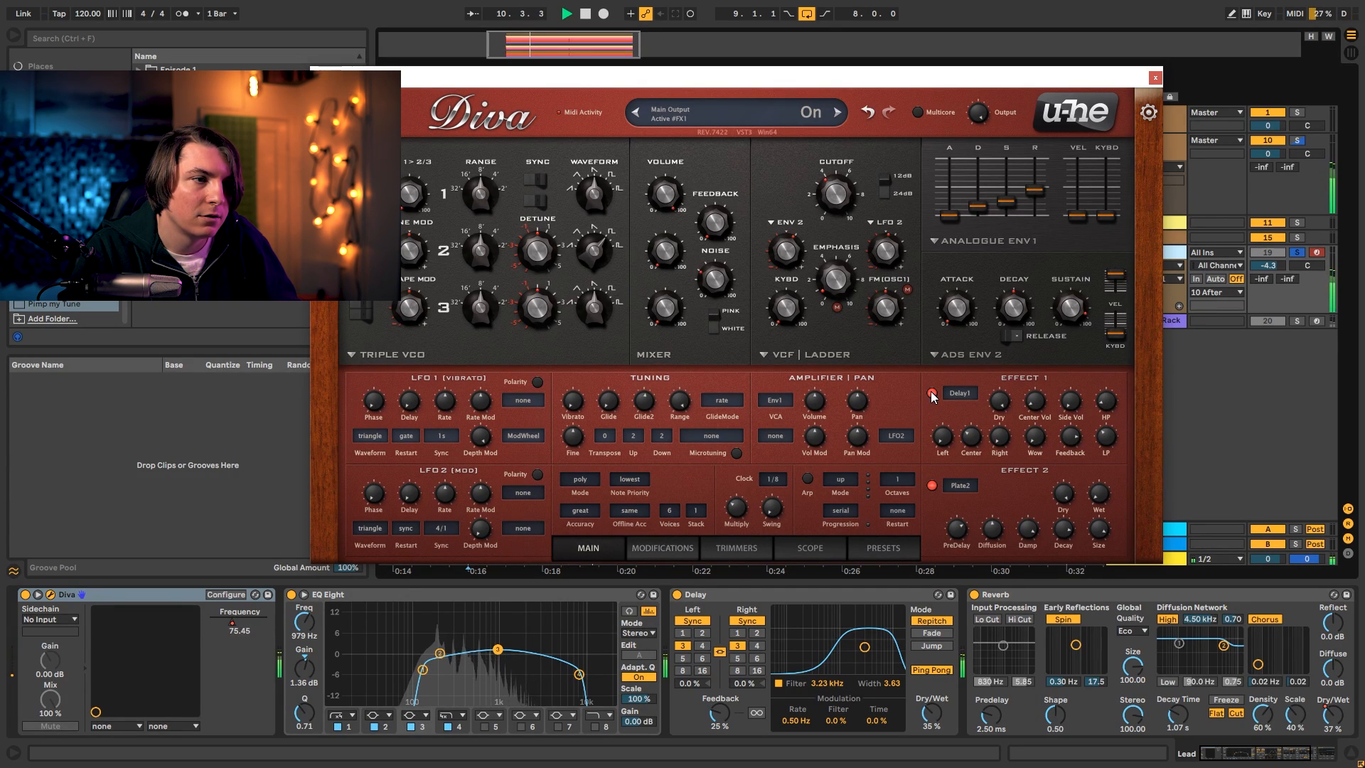
{"action": "left_click", "coordinate": [931, 393]}
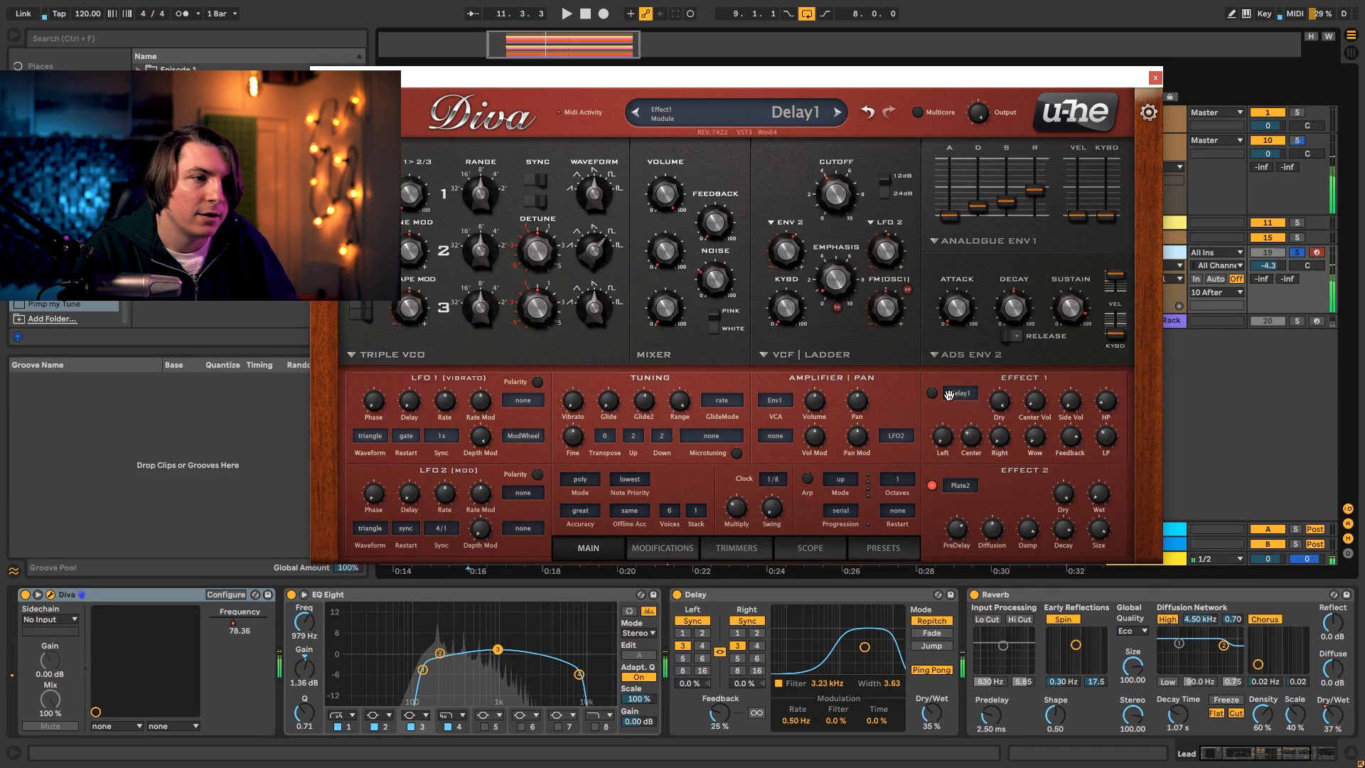
{"action": "key", "text": "space"}
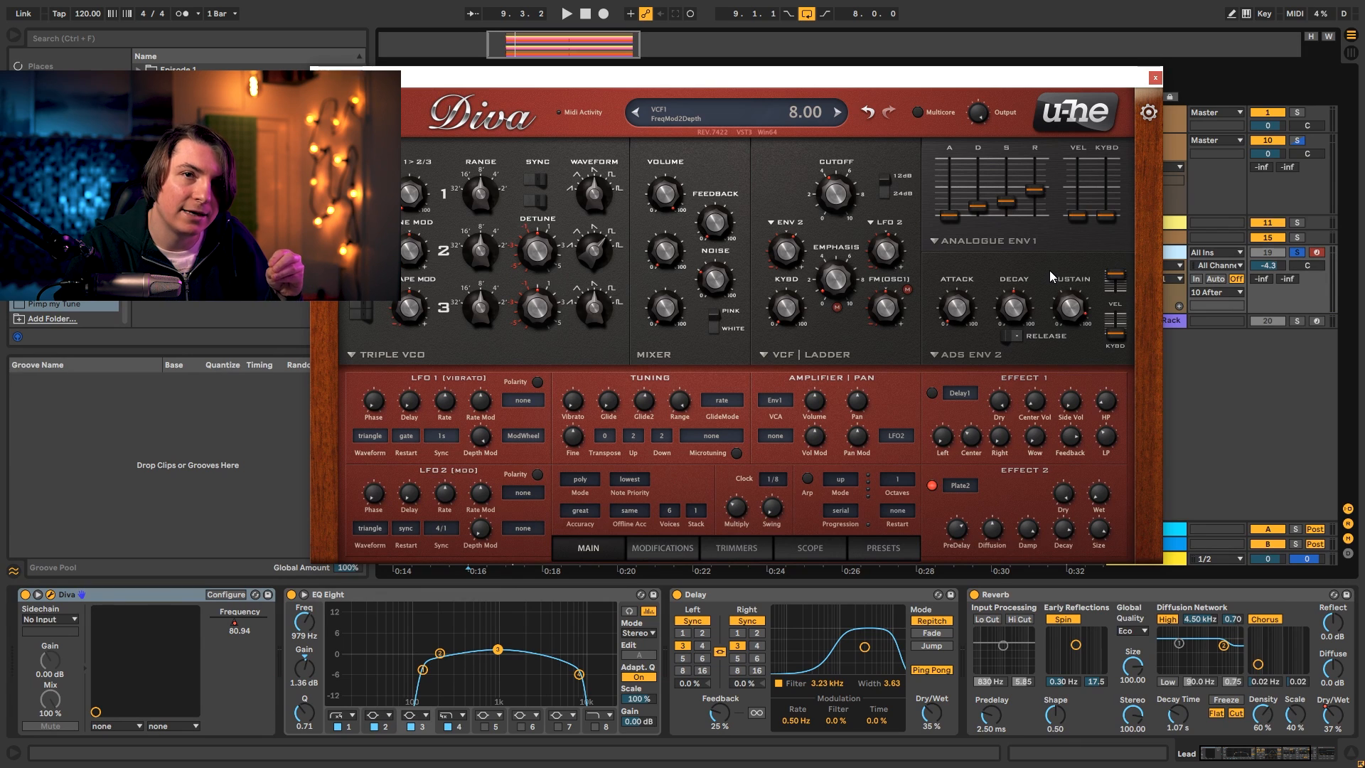
Adjust the decay of Diva's Analogue Env1 during playback and raise its KYBD amount, then close the synth window.
{"action": "key", "text": "space"}
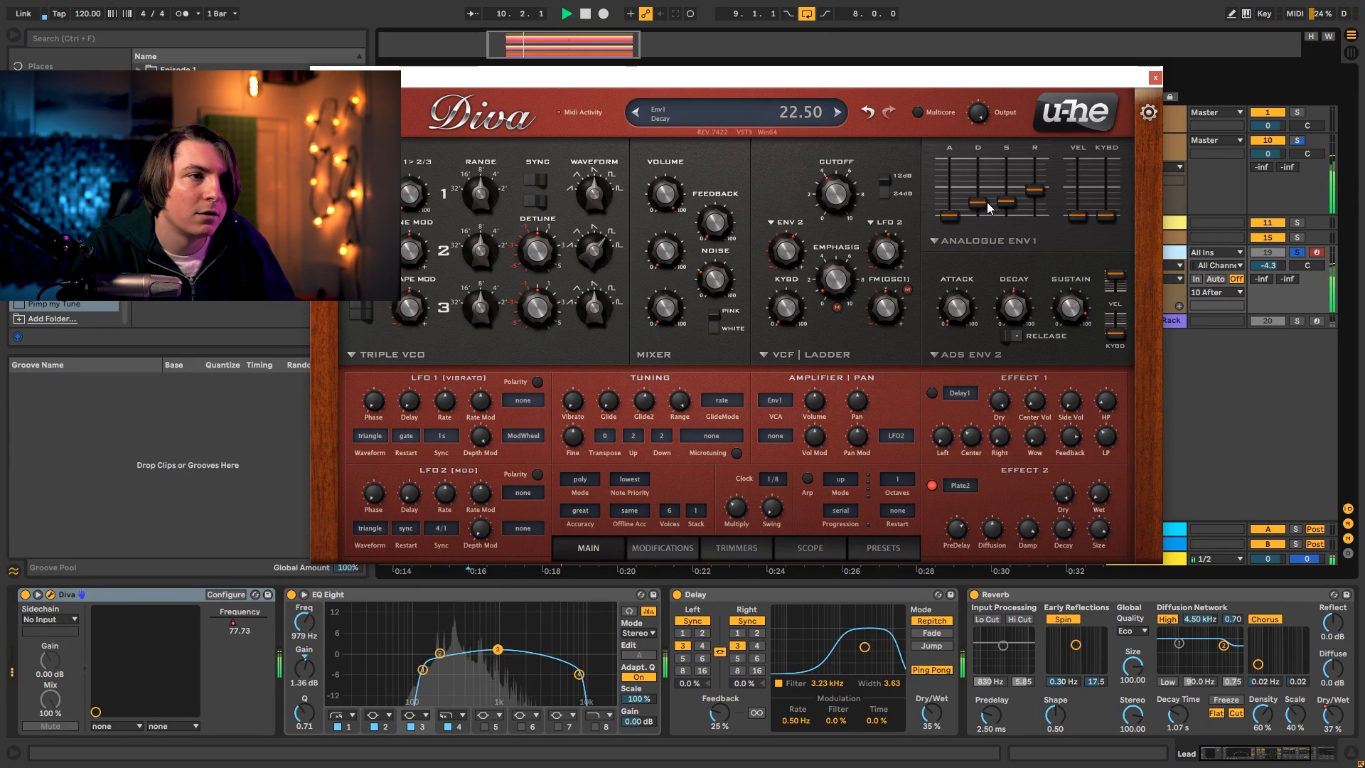
{"action": "scroll", "coordinate": [1010, 211], "scroll_direction": "up", "scroll_amount": 2}
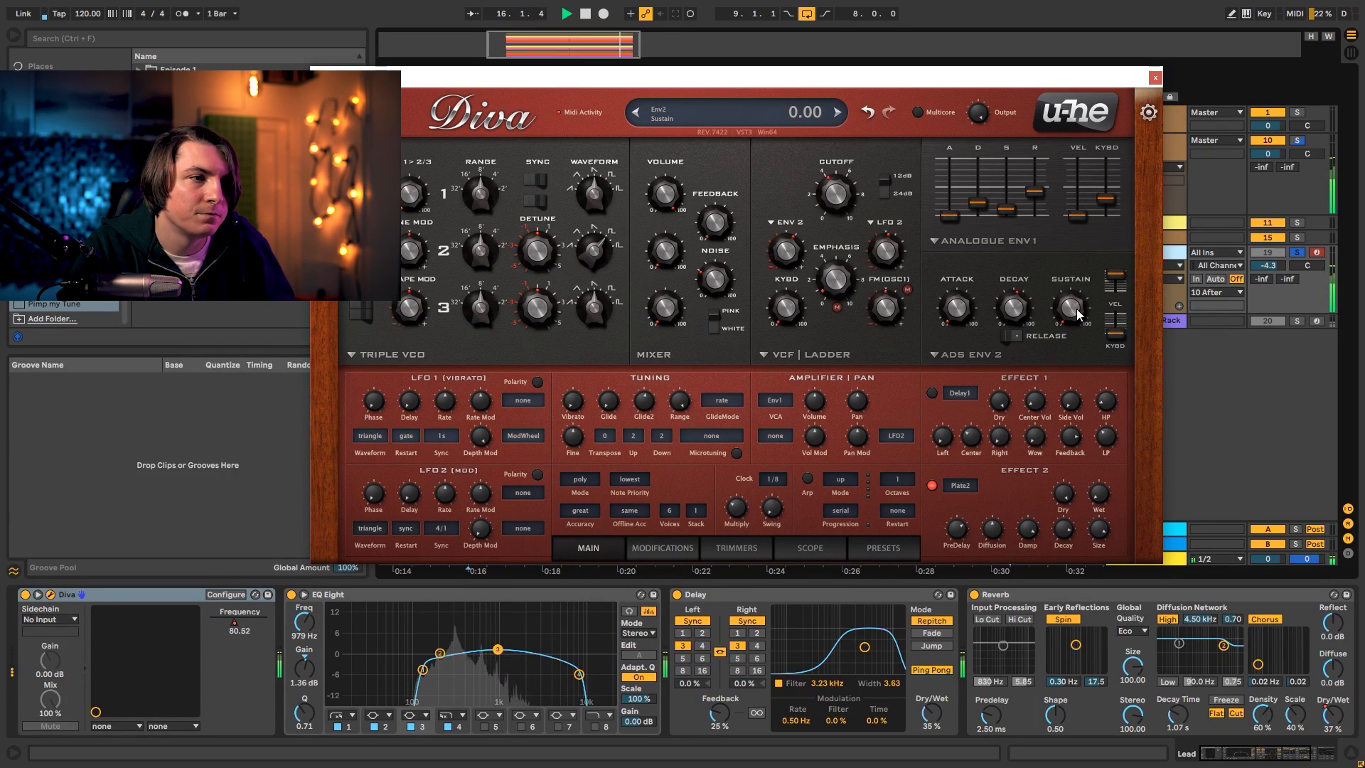
{"action": "key", "text": "space"}
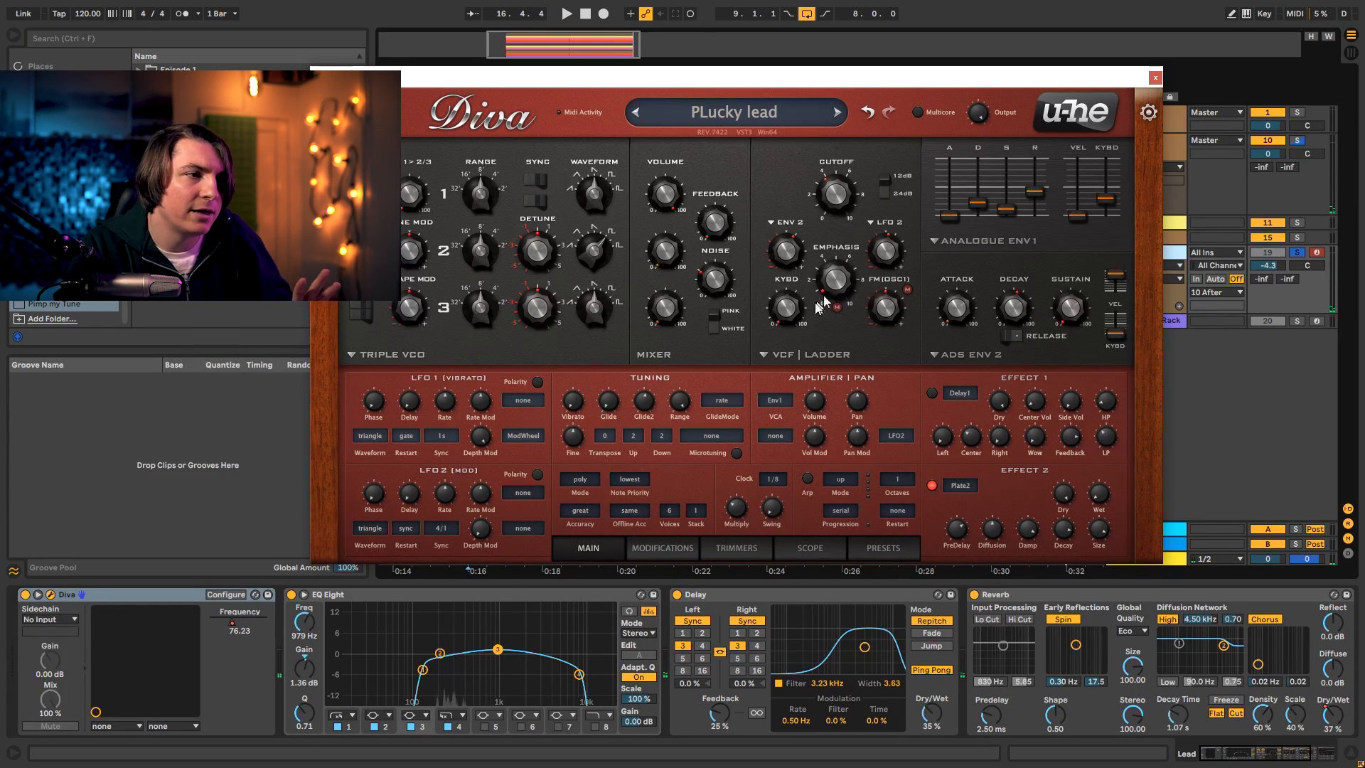
{"action": "mouse_move", "coordinate": [708, 232]}
{"action": "mouse_move", "coordinate": [703, 284]}
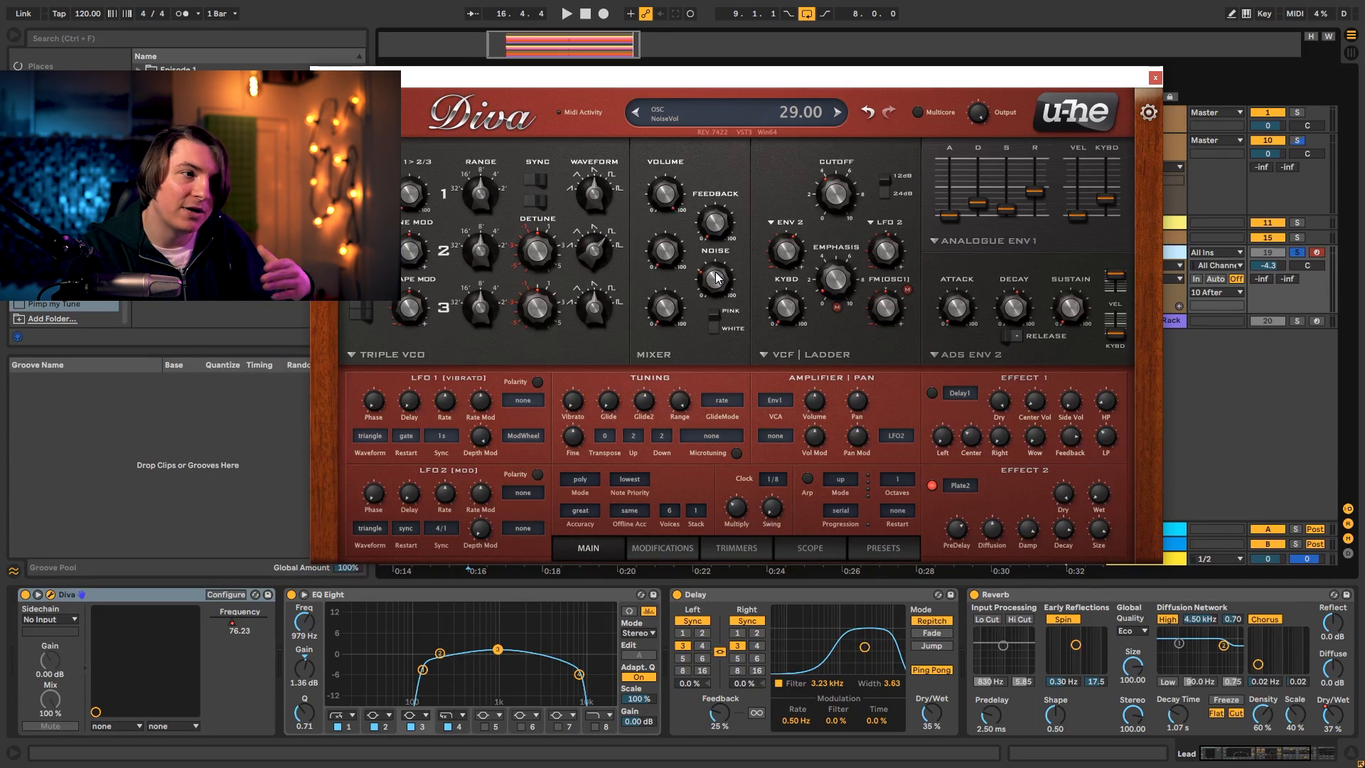
{"action": "left_click", "coordinate": [1155, 77]}
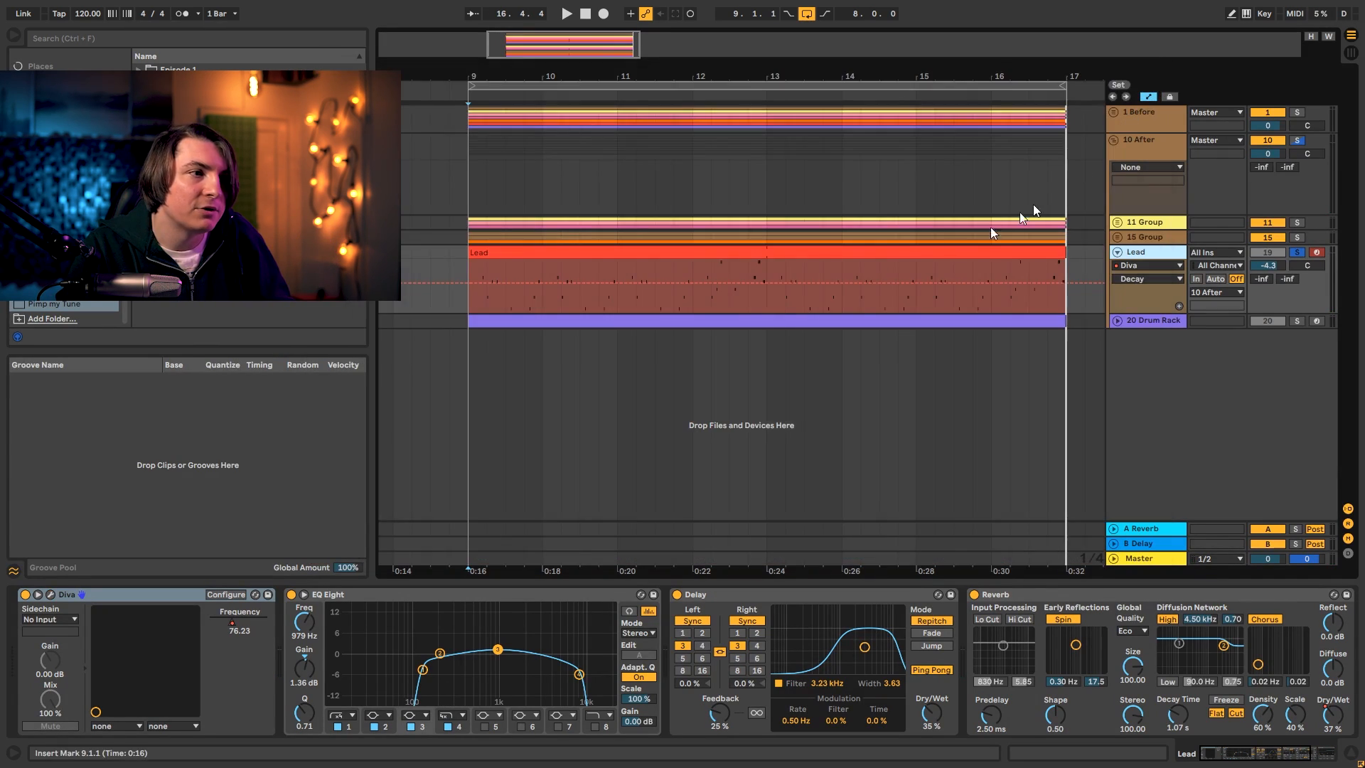
Show the automation curve of Diva's Frequency parameter on the Lead track.
{"action": "left_click", "coordinate": [1158, 266]}
{"action": "left_click", "coordinate": [1156, 273]}
{"action": "left_click", "coordinate": [1156, 277]}
{"action": "left_click", "coordinate": [1142, 333]}
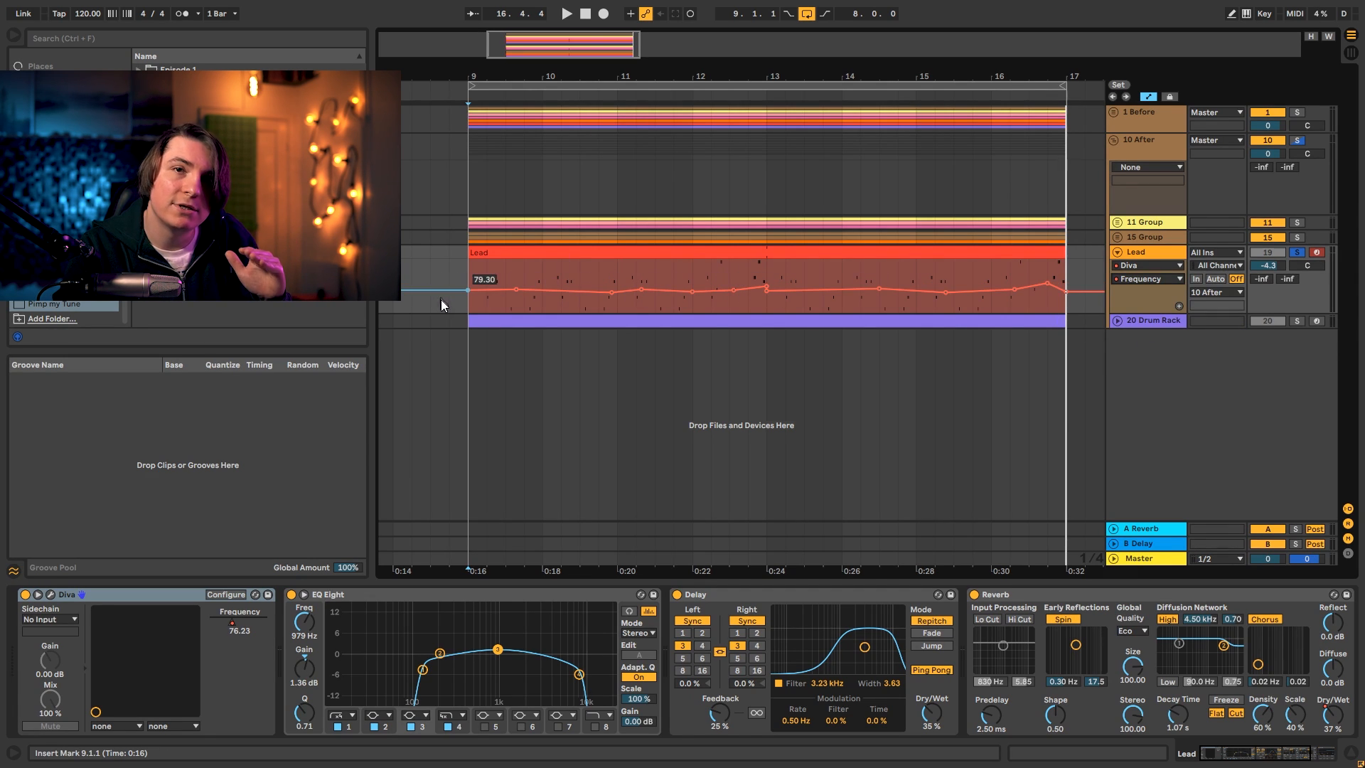
{"action": "left_click", "coordinate": [1158, 253]}
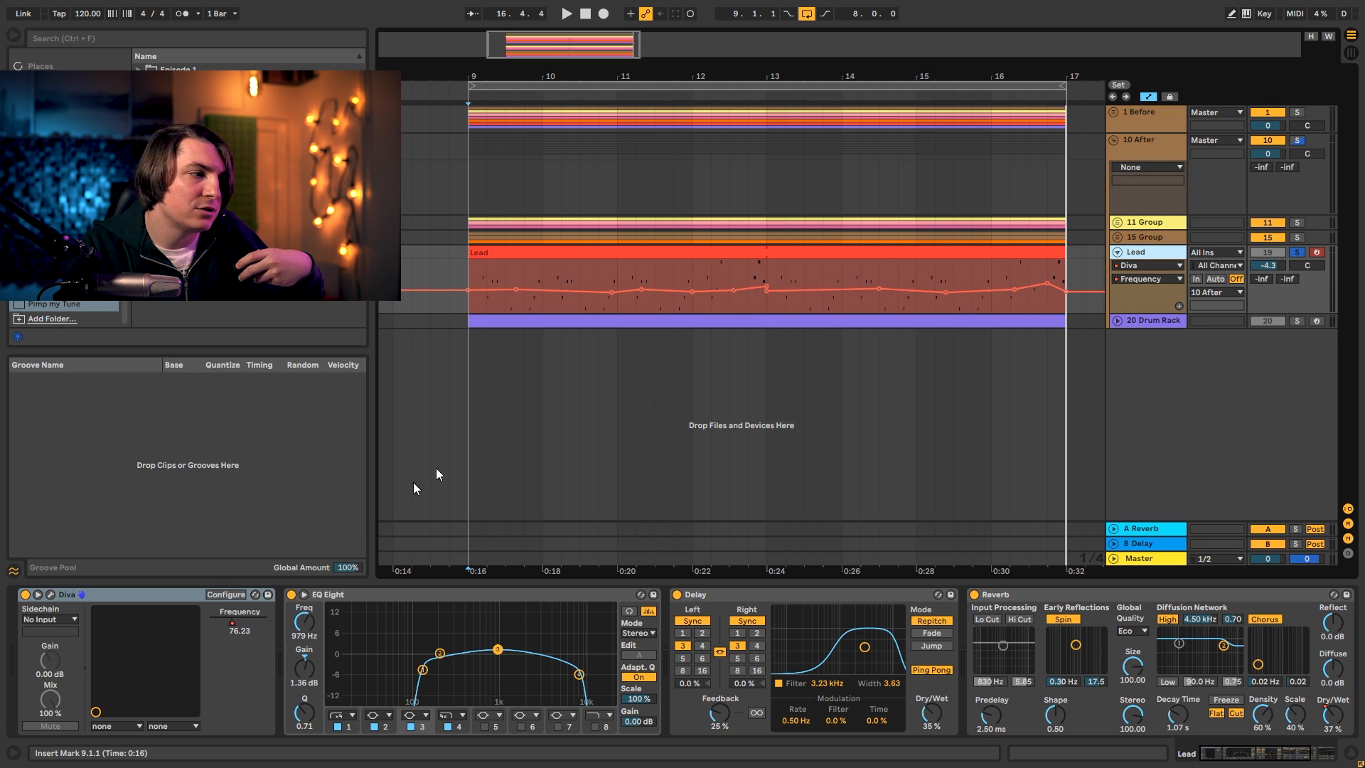
Reopen Diva and, during playback, adjust the filter emphasis, feedback and filter KYBD amount, raising the noise volume to 57.50.
{"action": "left_click", "coordinate": [51, 595]}
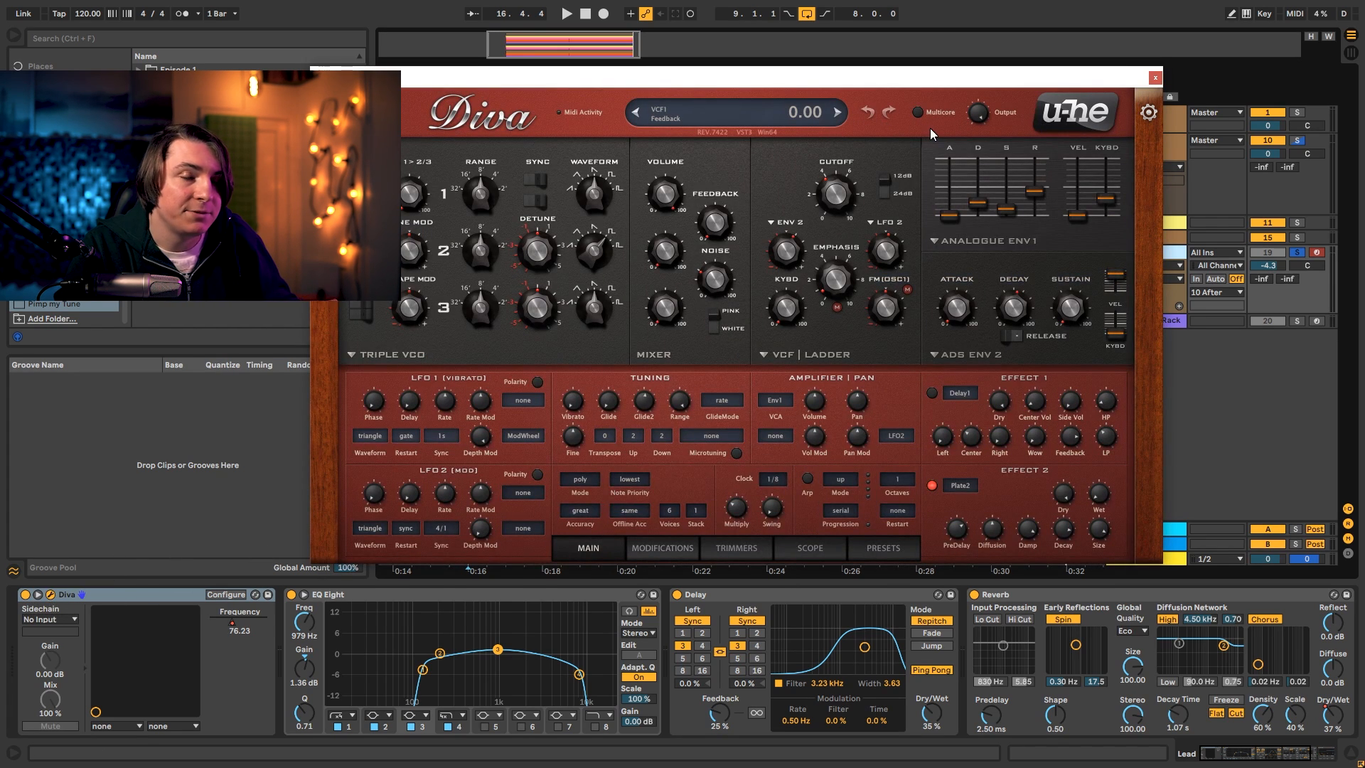
{"action": "key", "text": "space"}
{"action": "left_click_drag", "start_coordinate": [837, 287], "coordinate": [839, 275]}
{"action": "left_click_drag", "start_coordinate": [725, 220], "coordinate": [725, 213]}
{"action": "left_click_drag", "start_coordinate": [715, 279], "coordinate": [716, 249]}
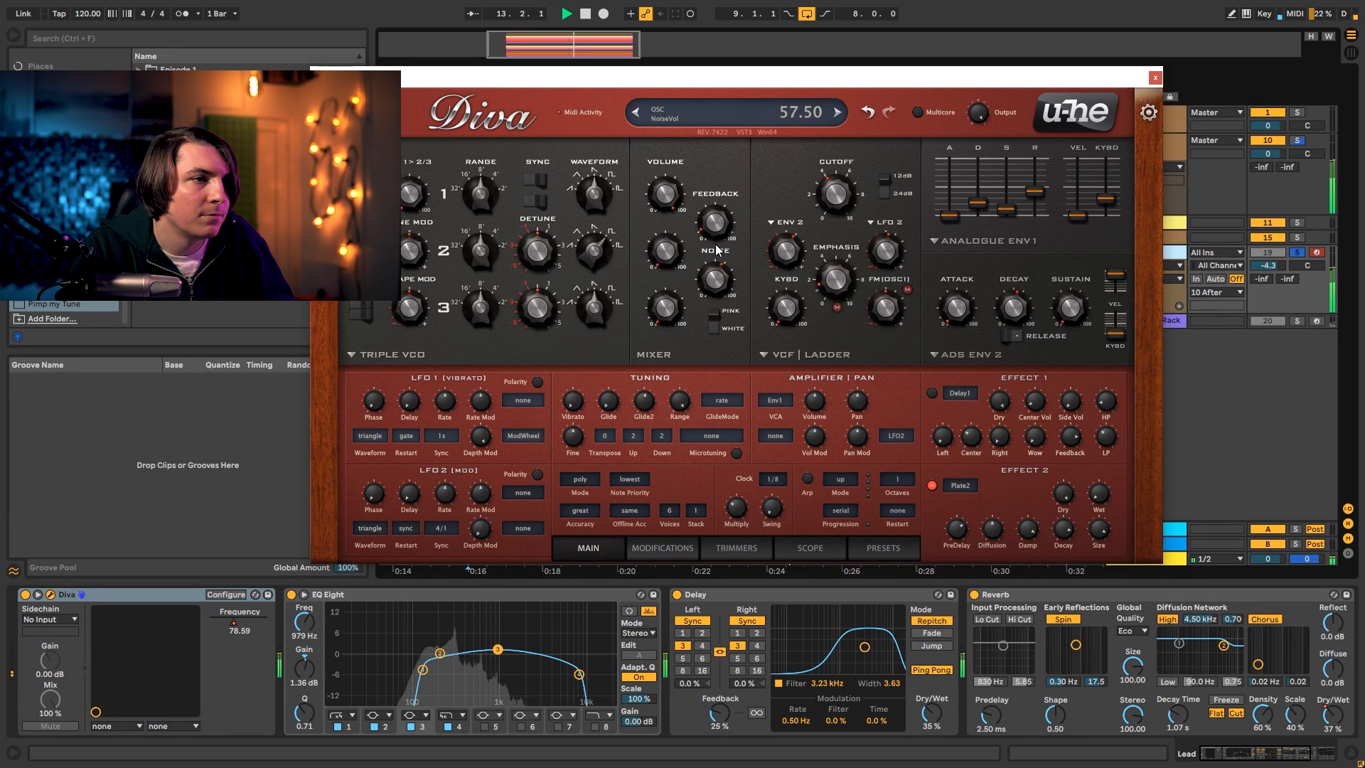
{"action": "left_click_drag", "start_coordinate": [787, 297], "coordinate": [790, 261]}
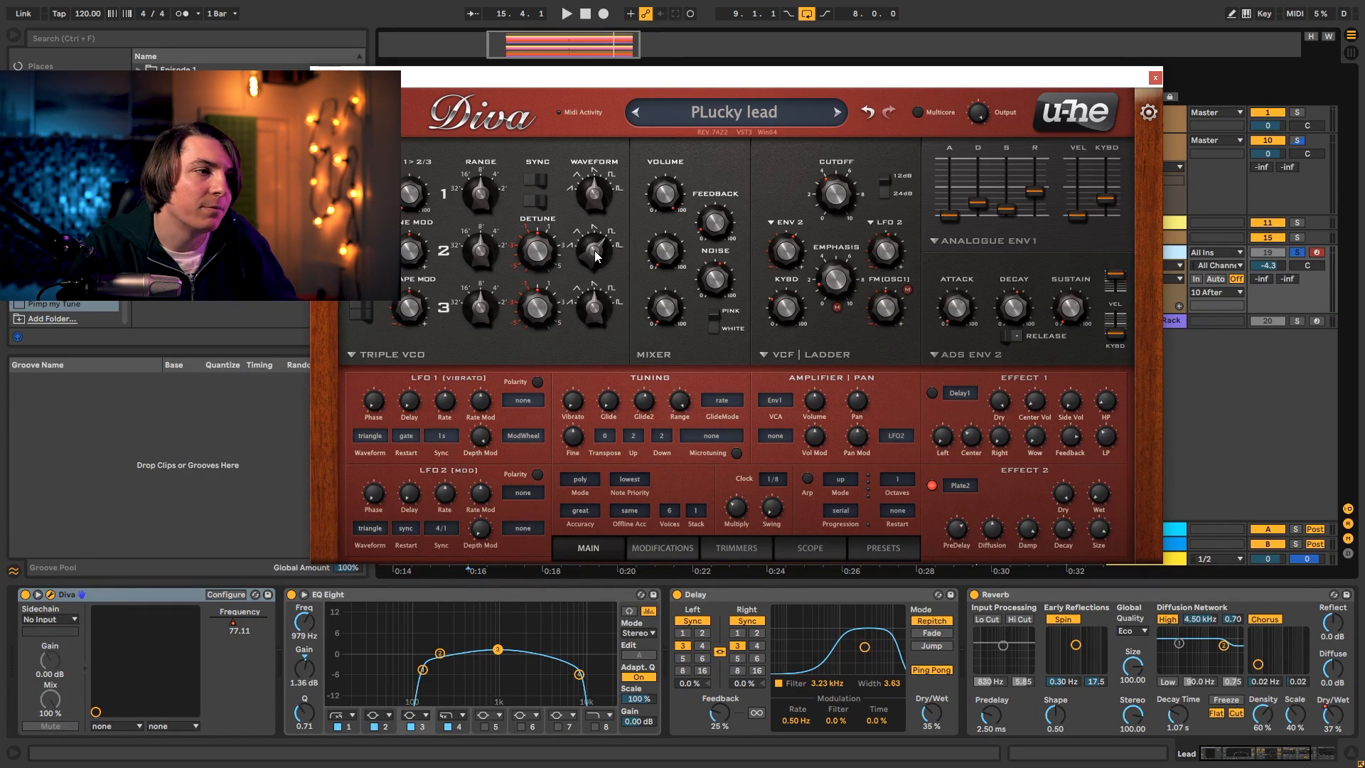
Try different waveform shapes on Diva's oscillator 2 up to 3.10, bring it to about 2.40 and adjust that oscillator's volume.
{"action": "left_click_drag", "start_coordinate": [595, 256], "coordinate": [590, 257]}
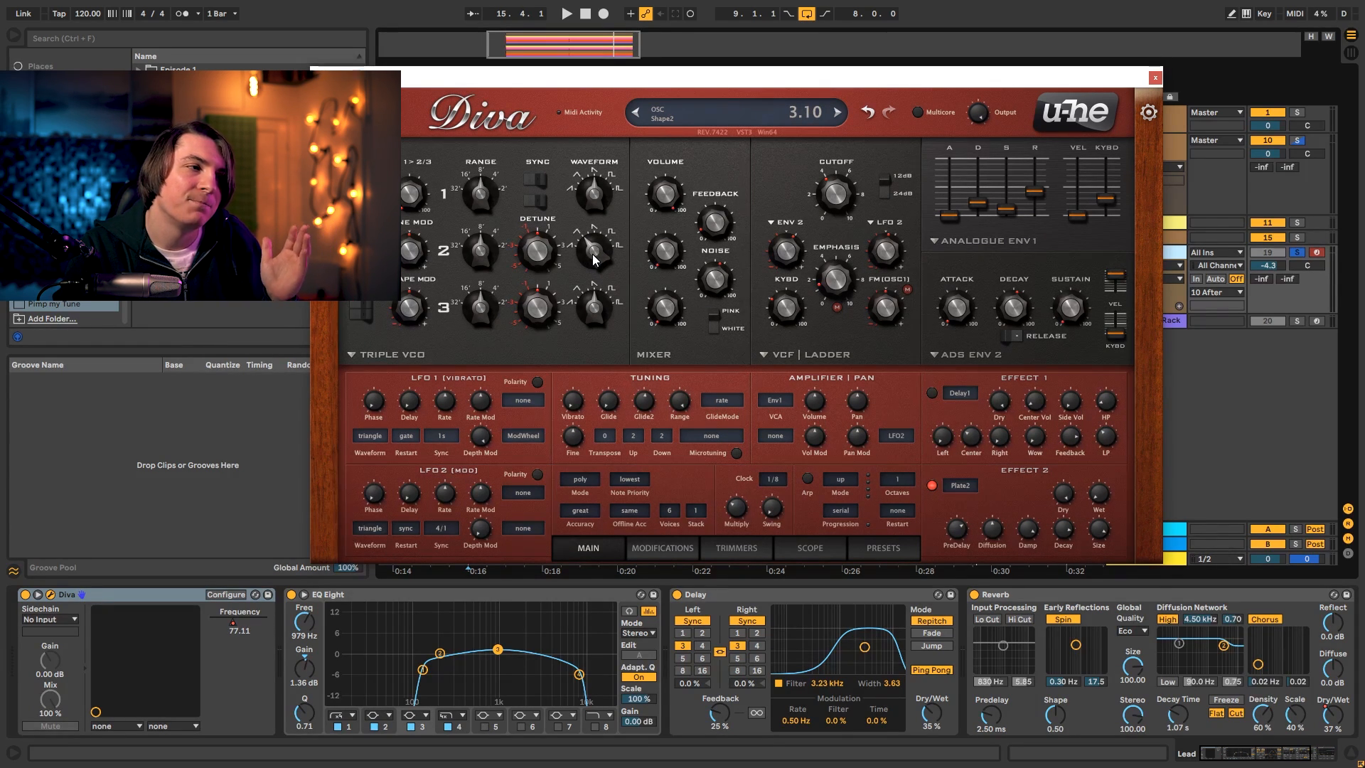
{"action": "left_click_drag", "start_coordinate": [594, 256], "coordinate": [590, 287]}
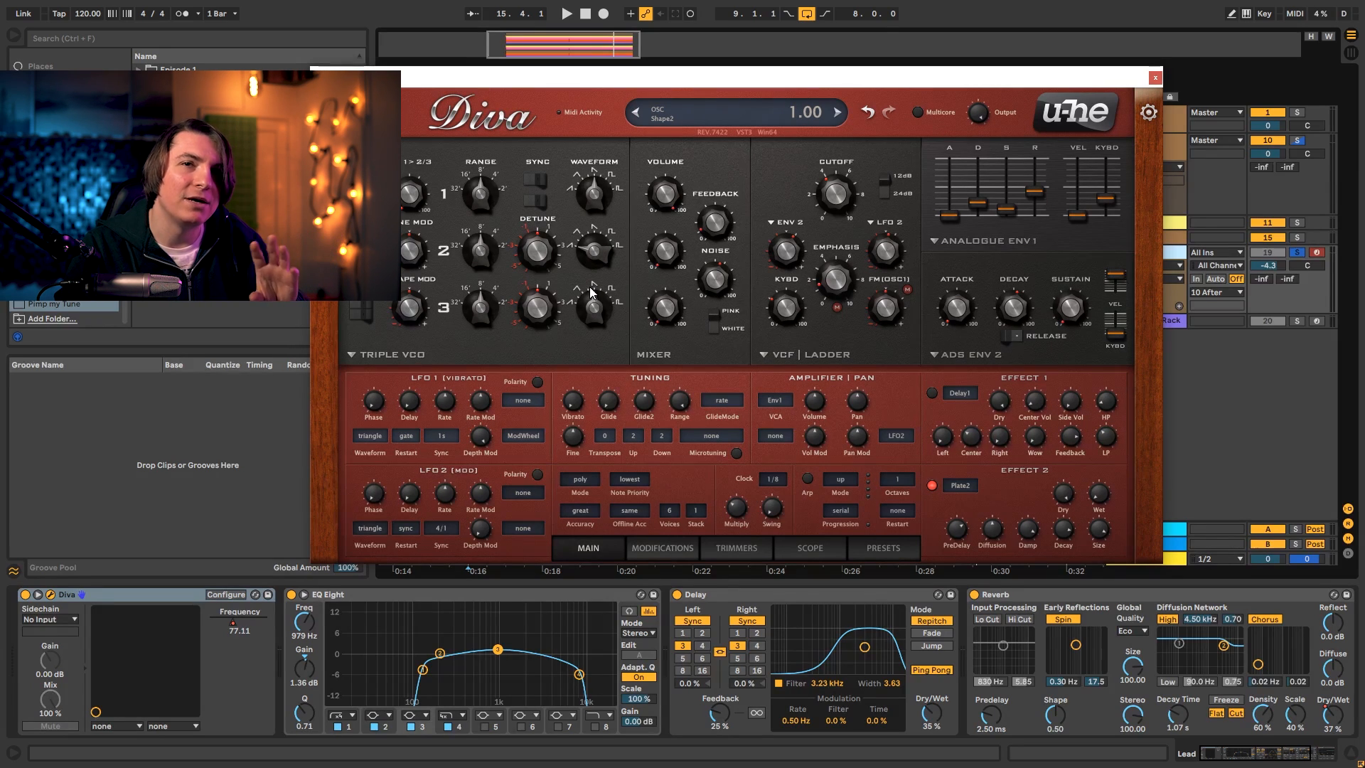
{"action": "key", "text": "space"}
{"action": "left_click_drag", "start_coordinate": [592, 264], "coordinate": [592, 257]}
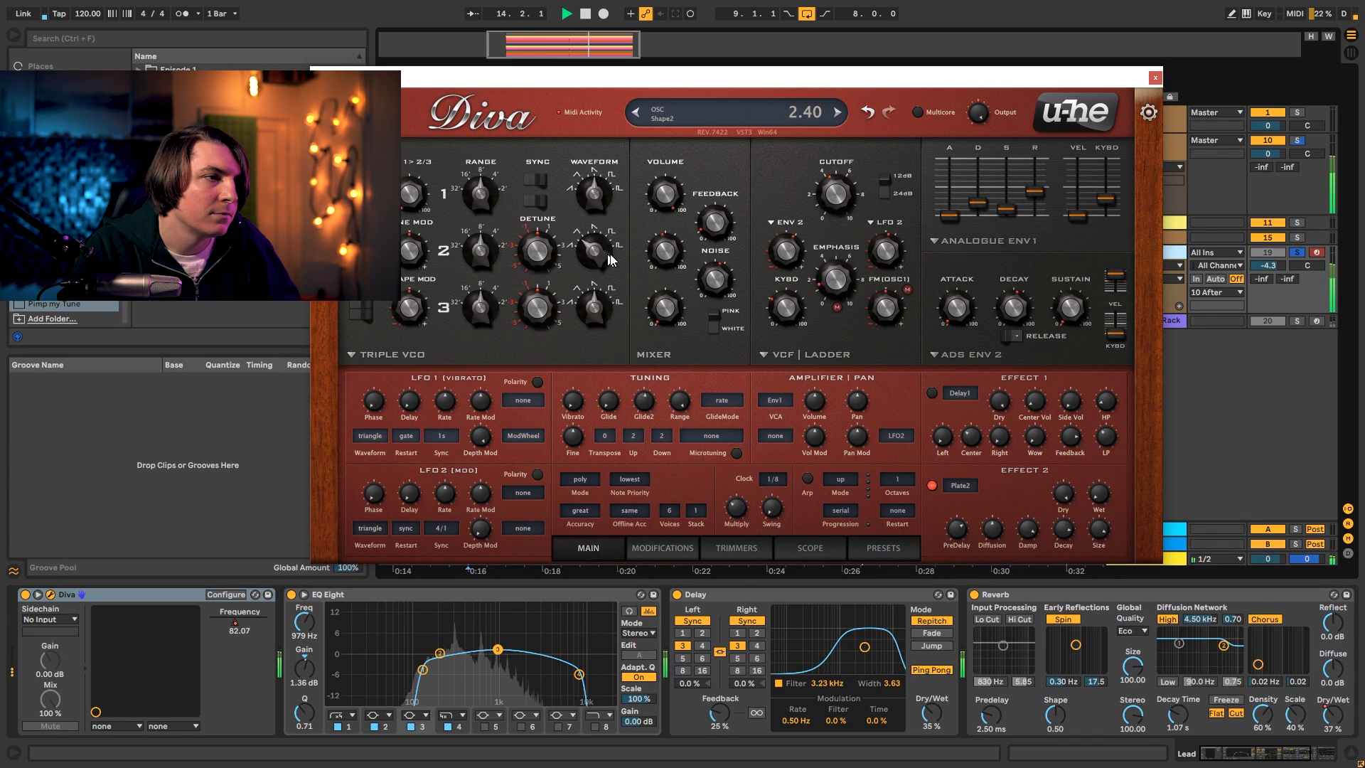
{"action": "left_click_drag", "start_coordinate": [670, 253], "coordinate": [669, 249]}
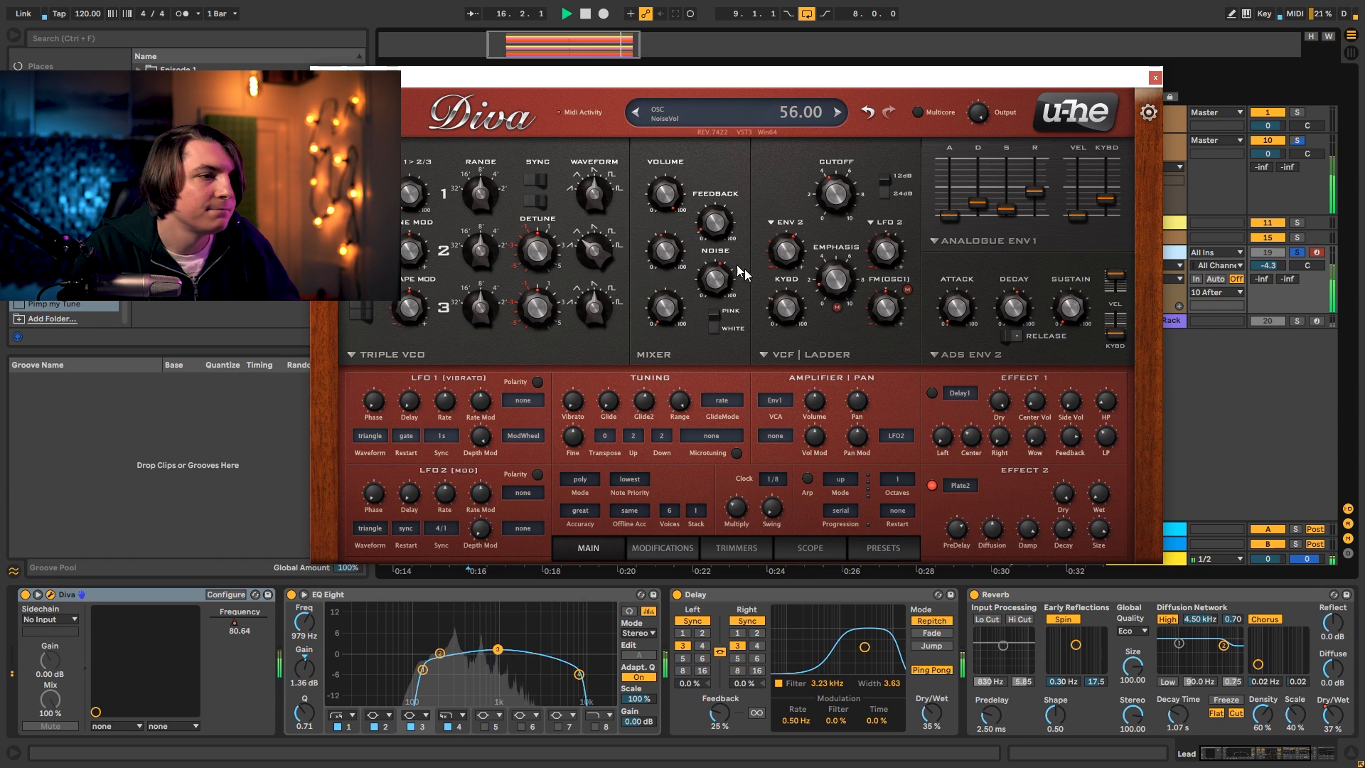
{"action": "key", "text": "space"}
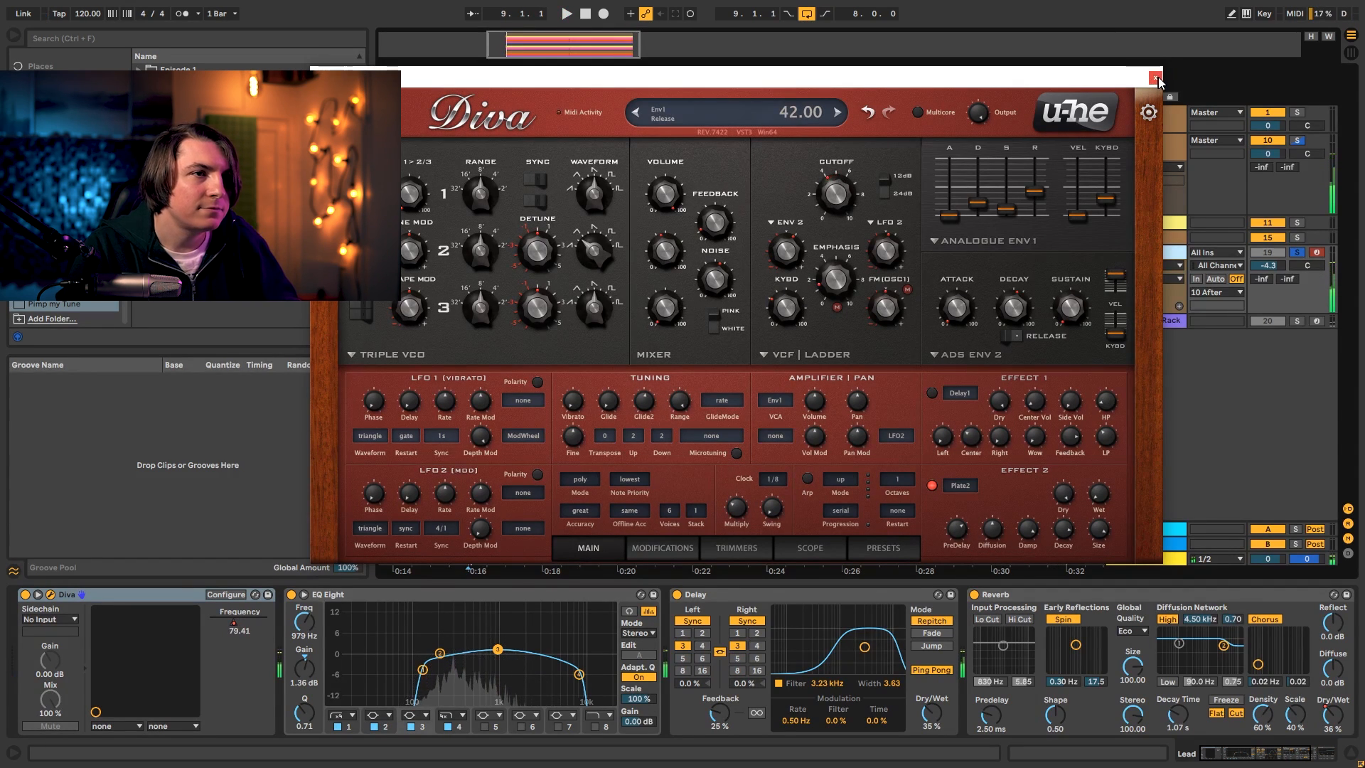
{"action": "left_click", "coordinate": [1155, 76]}
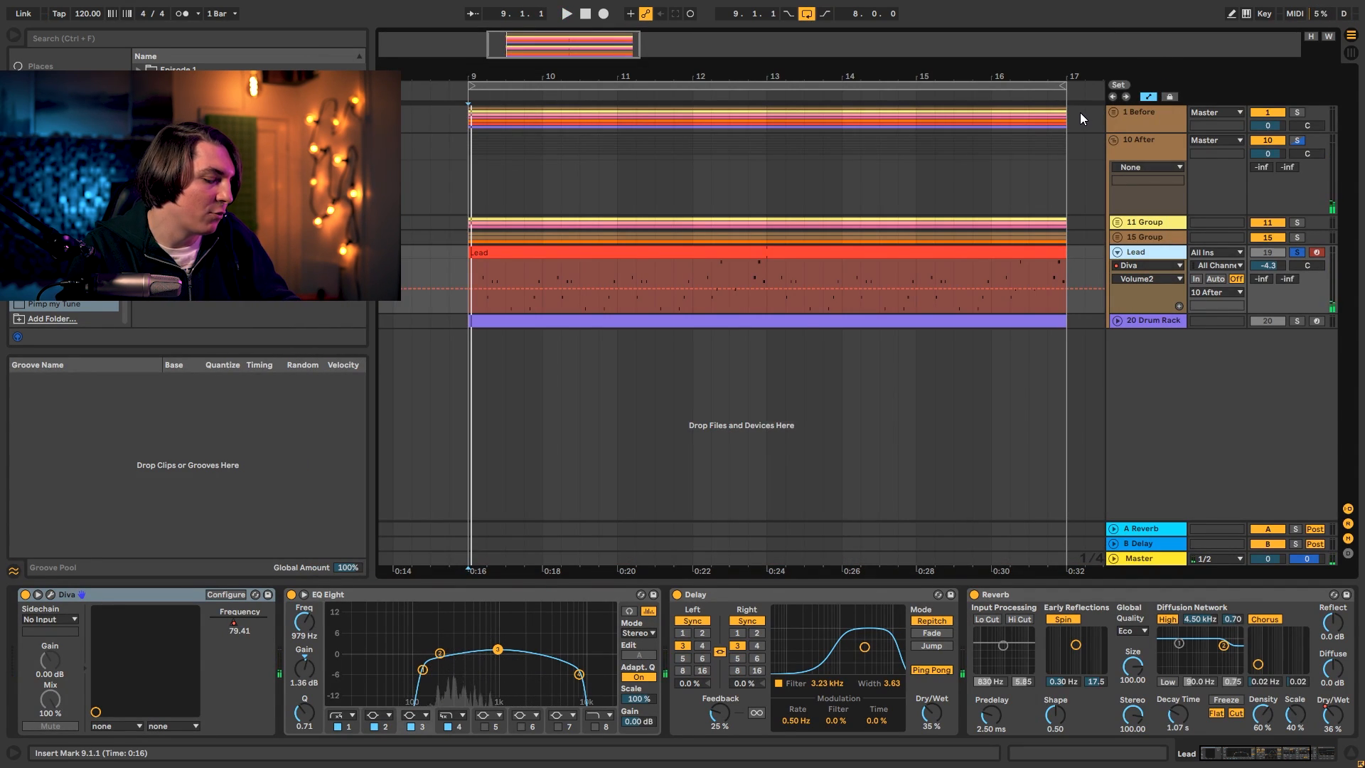
Insert a Vocoder directly after Diva on the Lead track and set its Dry/Wet to 15%.
{"action": "key", "text": "ctrl+f"}
{"action": "type", "text": "voc"}
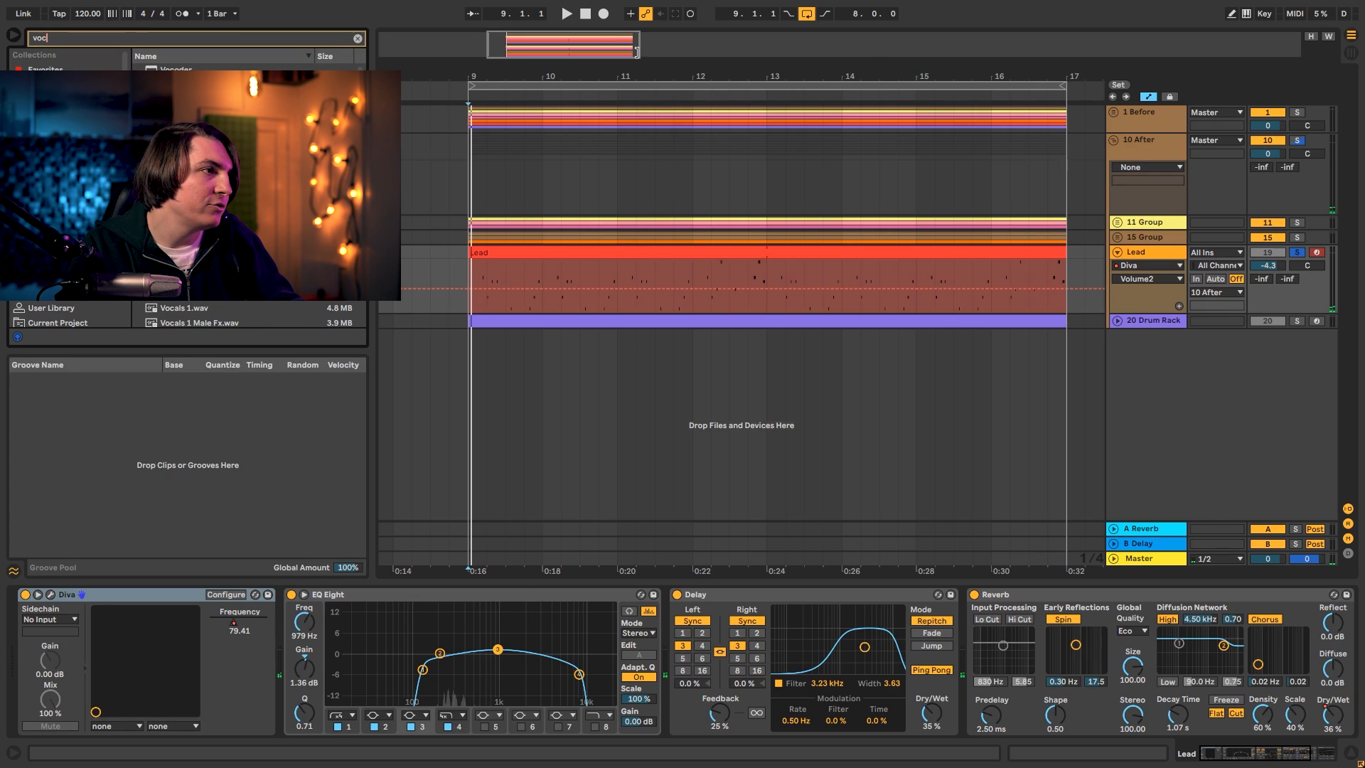
{"action": "key", "text": "Down"}
{"action": "key", "text": "Return"}
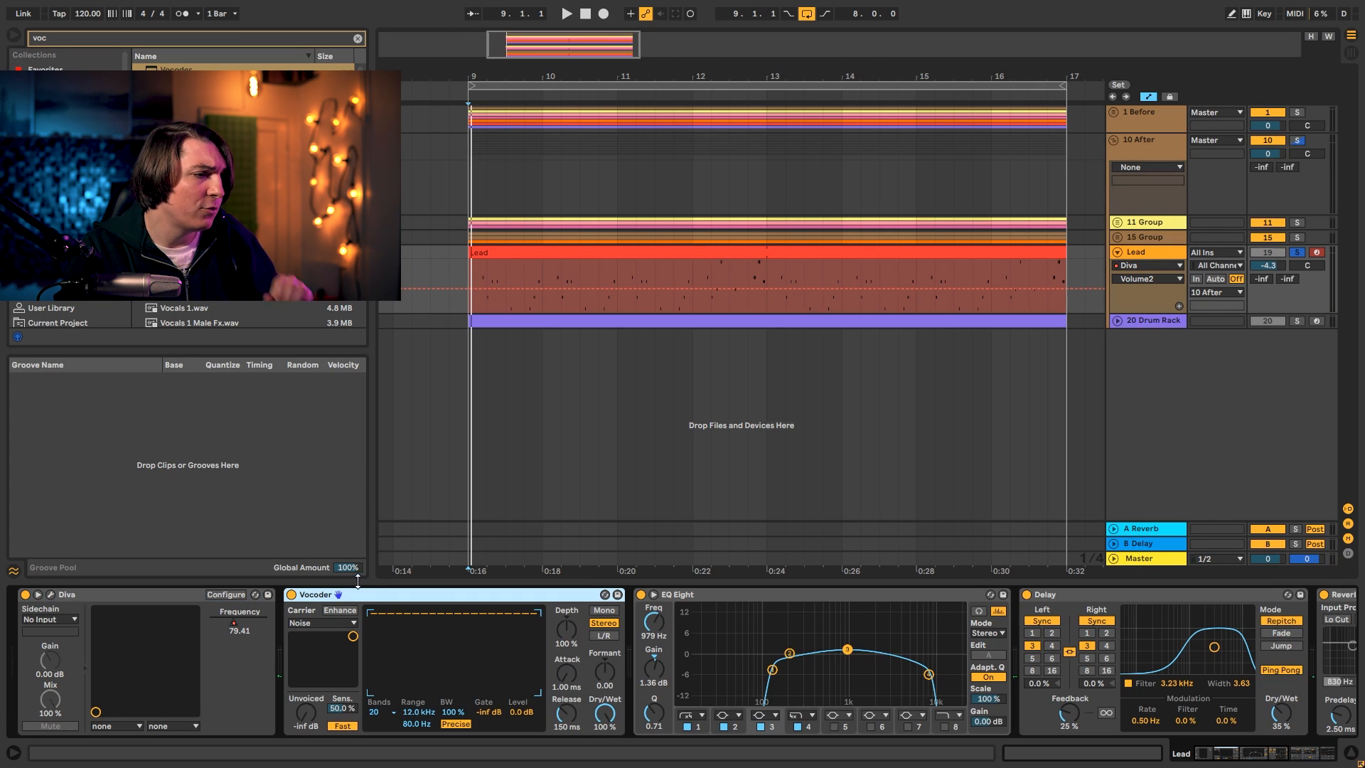
{"action": "mouse_move", "coordinate": [604, 713]}
{"action": "left_mouse_down"}
{"action": "mouse_move", "coordinate": [604, 758]}
{"action": "mouse_move", "coordinate": [604, 719]}
{"action": "left_mouse_up"}
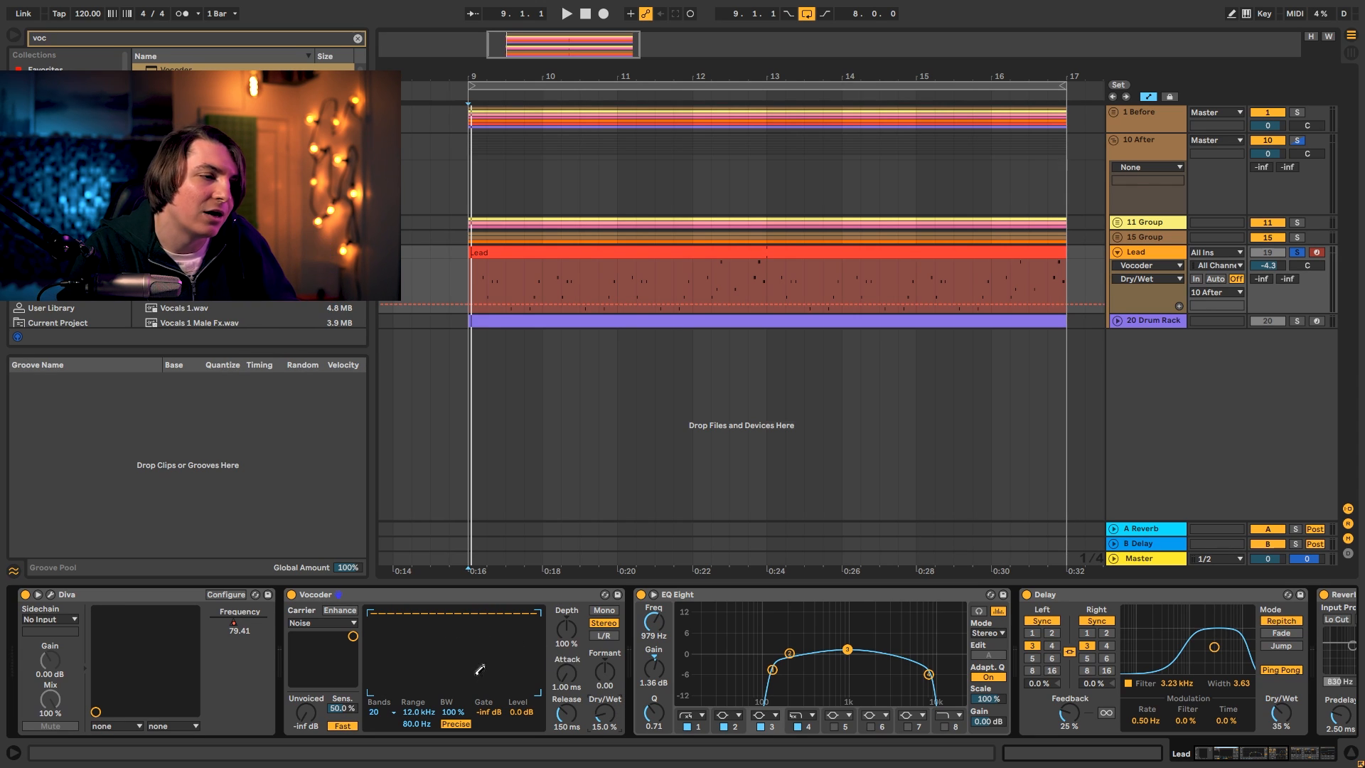
During playback, set the Vocoder's release to 35.6 ms, lower its low-frequency bands and set Dry/Wet to 23.0%.
{"action": "key", "text": "space"}
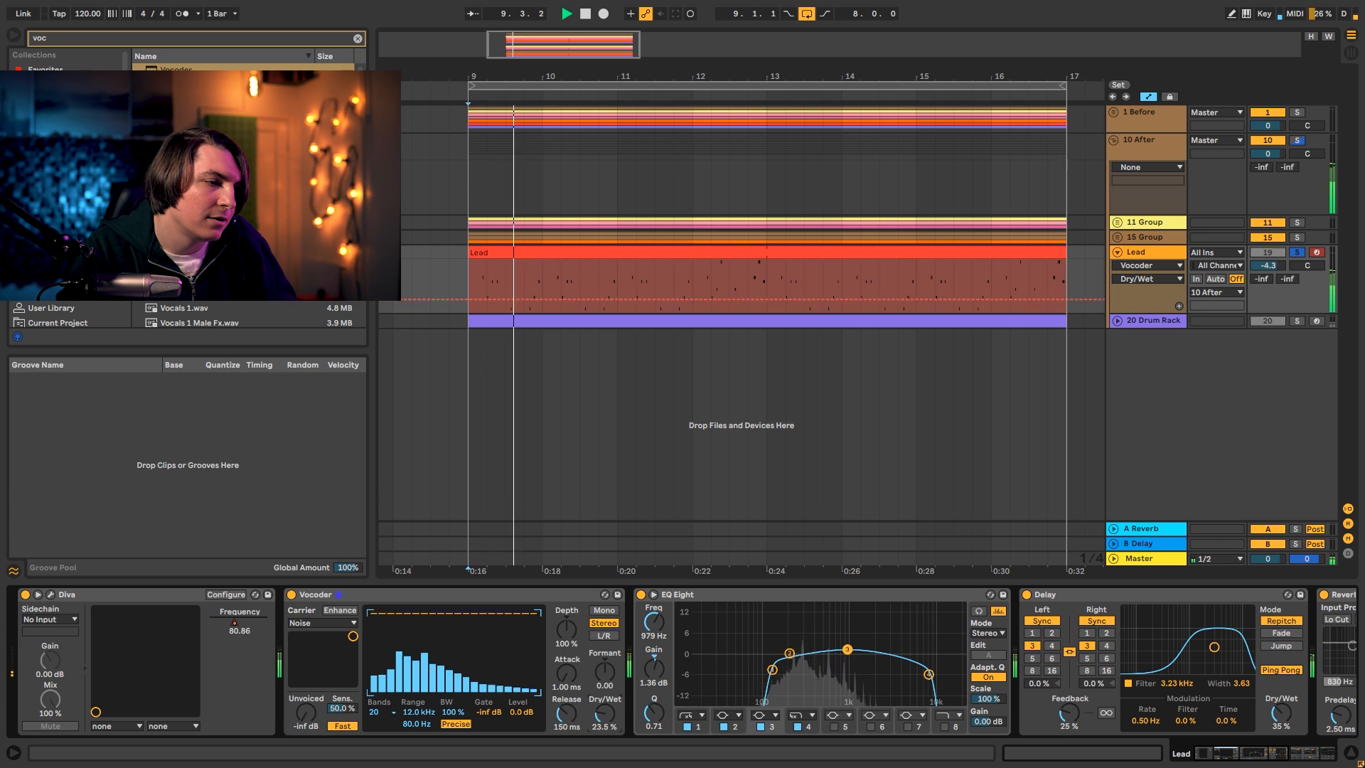
{"action": "left_click_drag", "start_coordinate": [604, 712], "coordinate": [567, 735]}
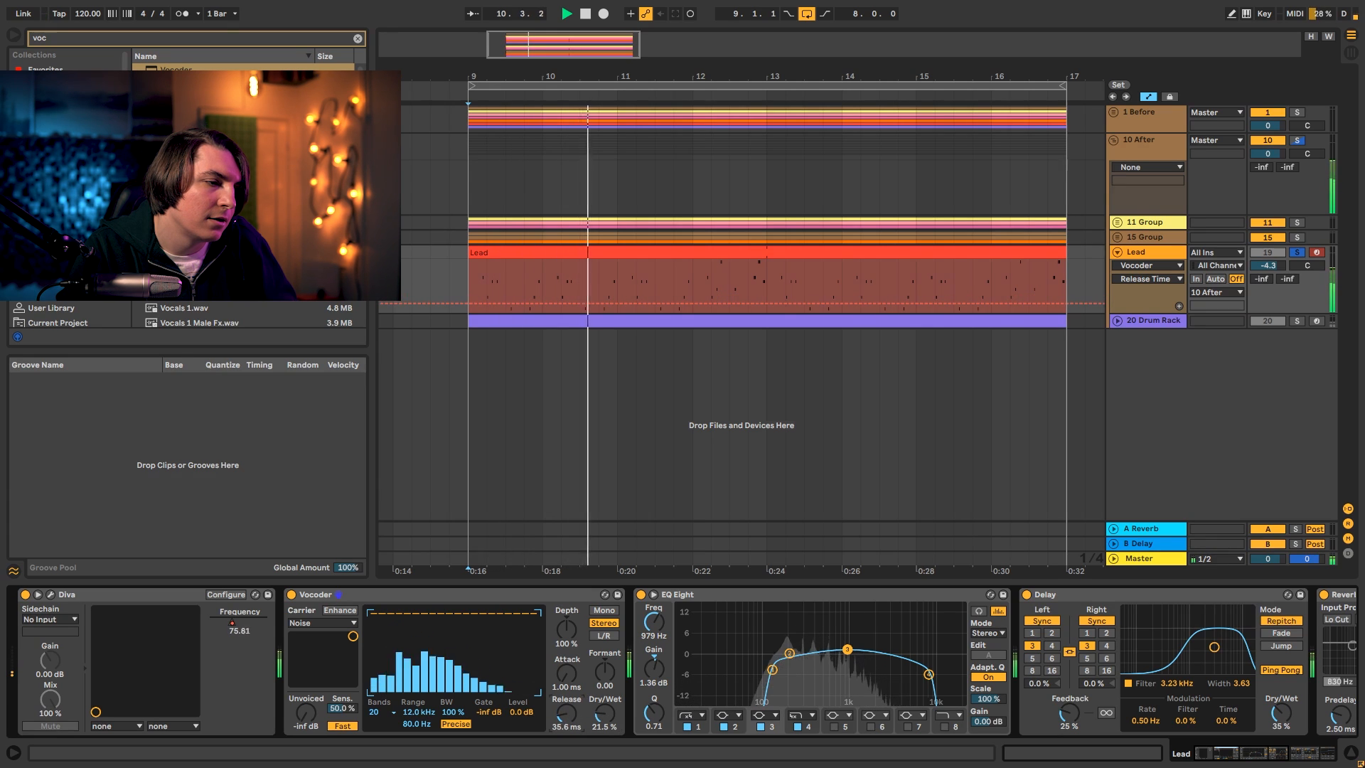
{"action": "left_click_drag", "start_coordinate": [390, 636], "coordinate": [459, 616]}
{"action": "left_click_drag", "start_coordinate": [373, 638], "coordinate": [399, 629]}
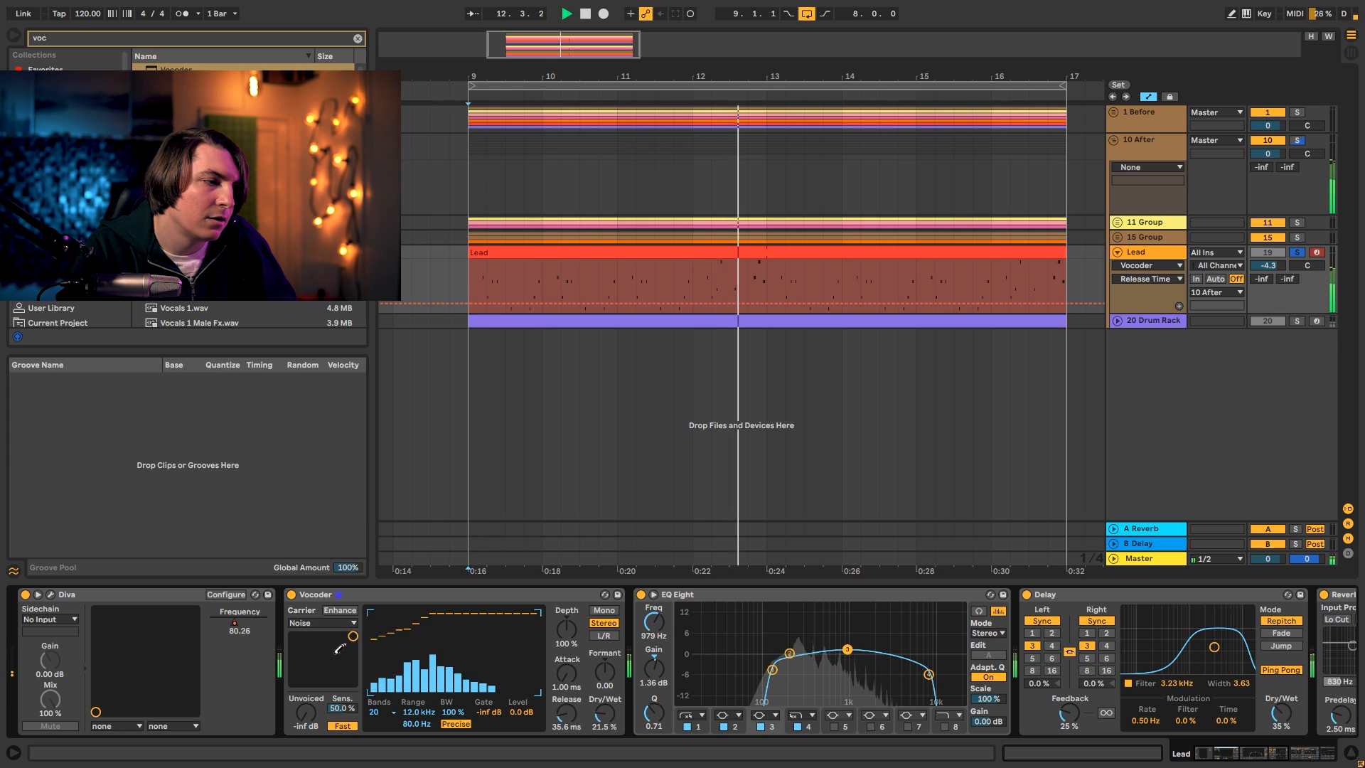
{"action": "left_click_drag", "start_coordinate": [602, 716], "coordinate": [603, 713]}
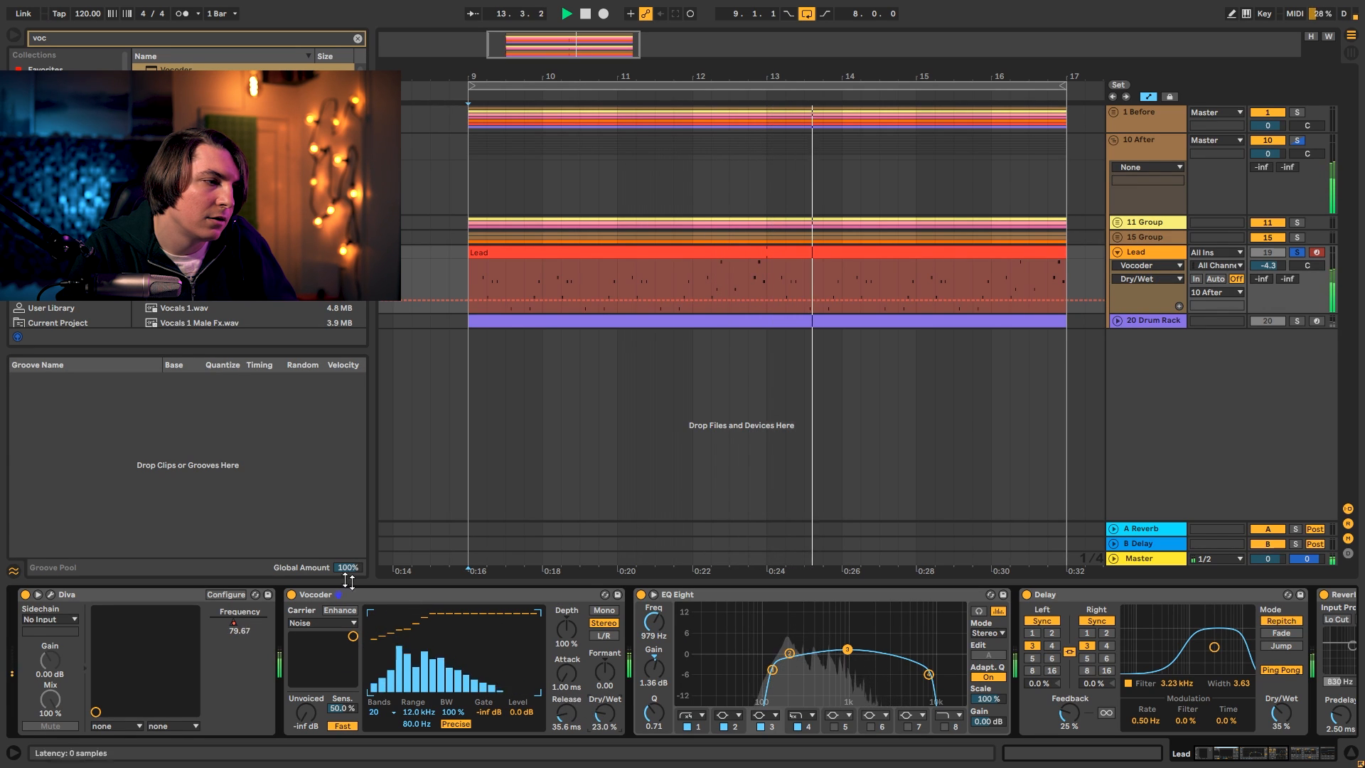
{"action": "left_click", "coordinate": [292, 594]}
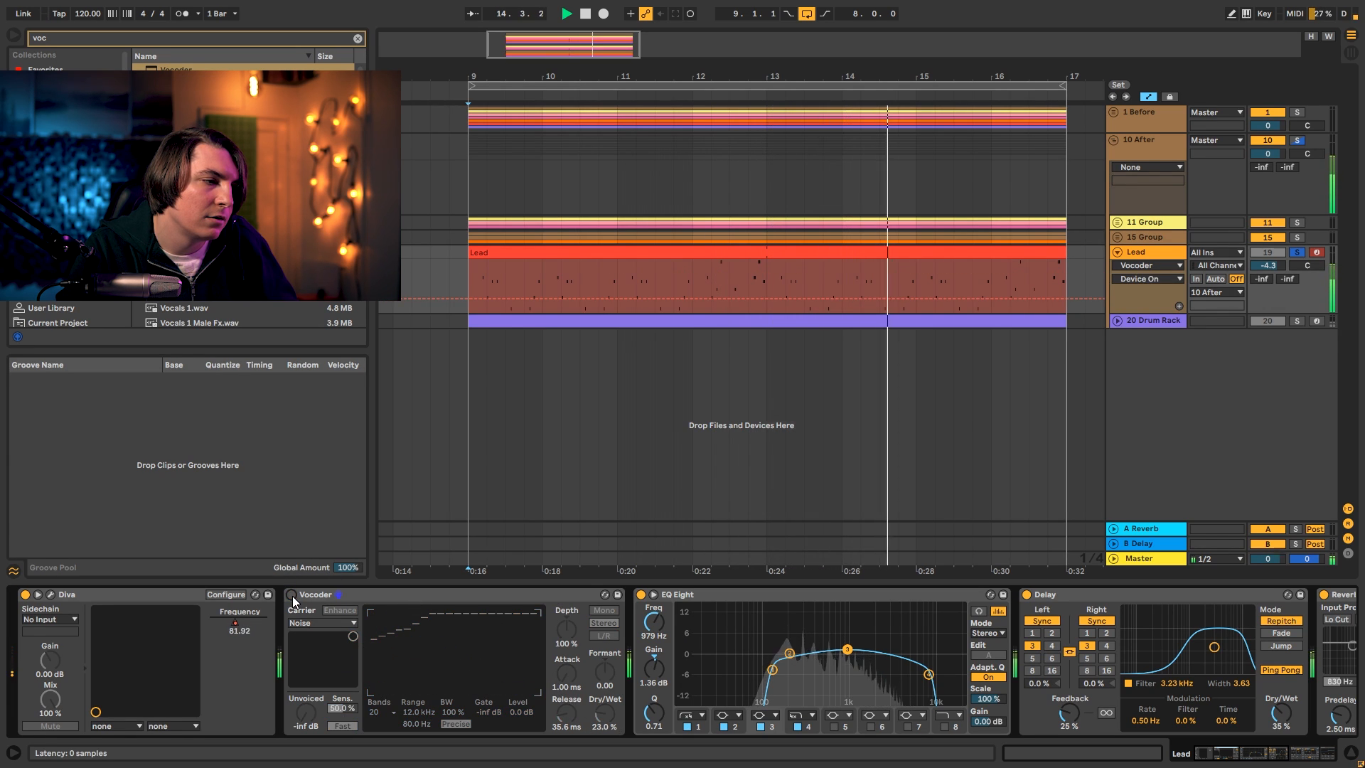
{"action": "left_click", "coordinate": [291, 595]}
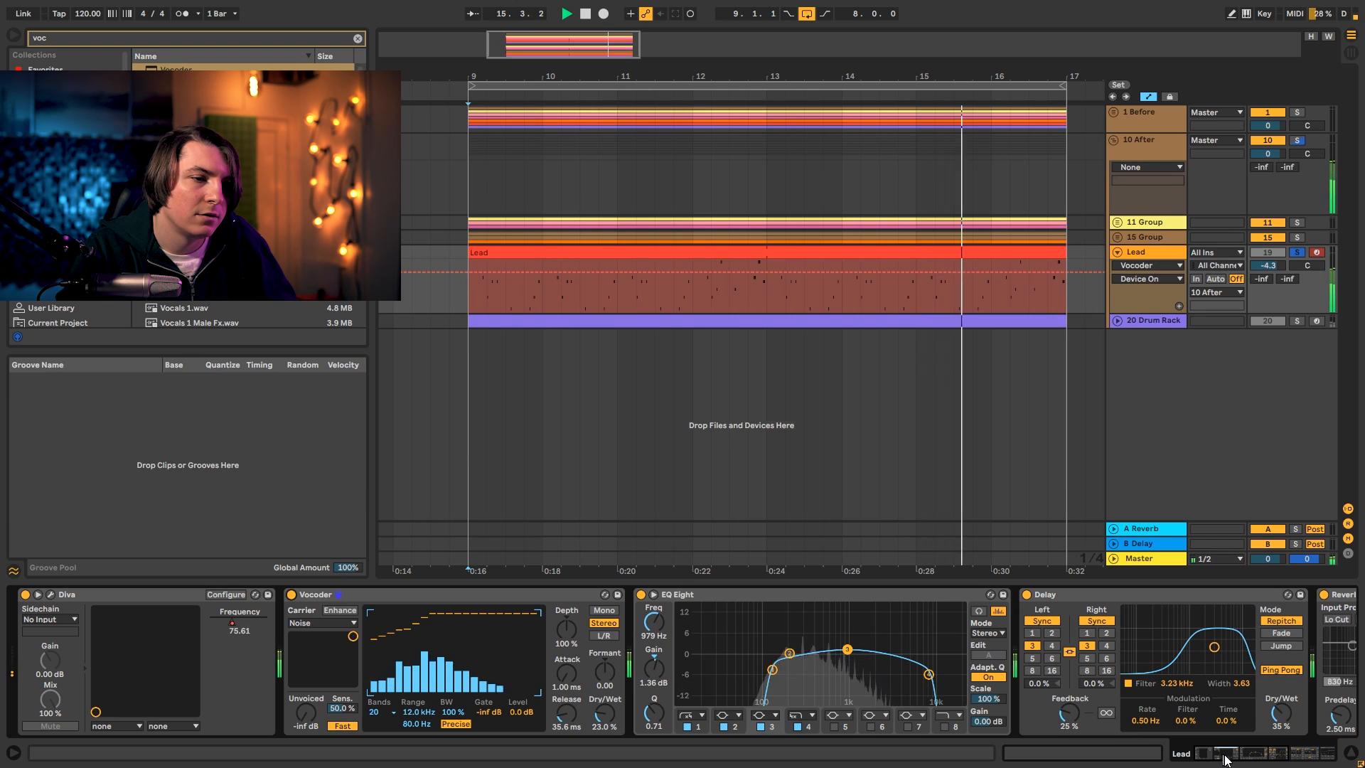
{"action": "left_click", "coordinate": [1298, 758]}
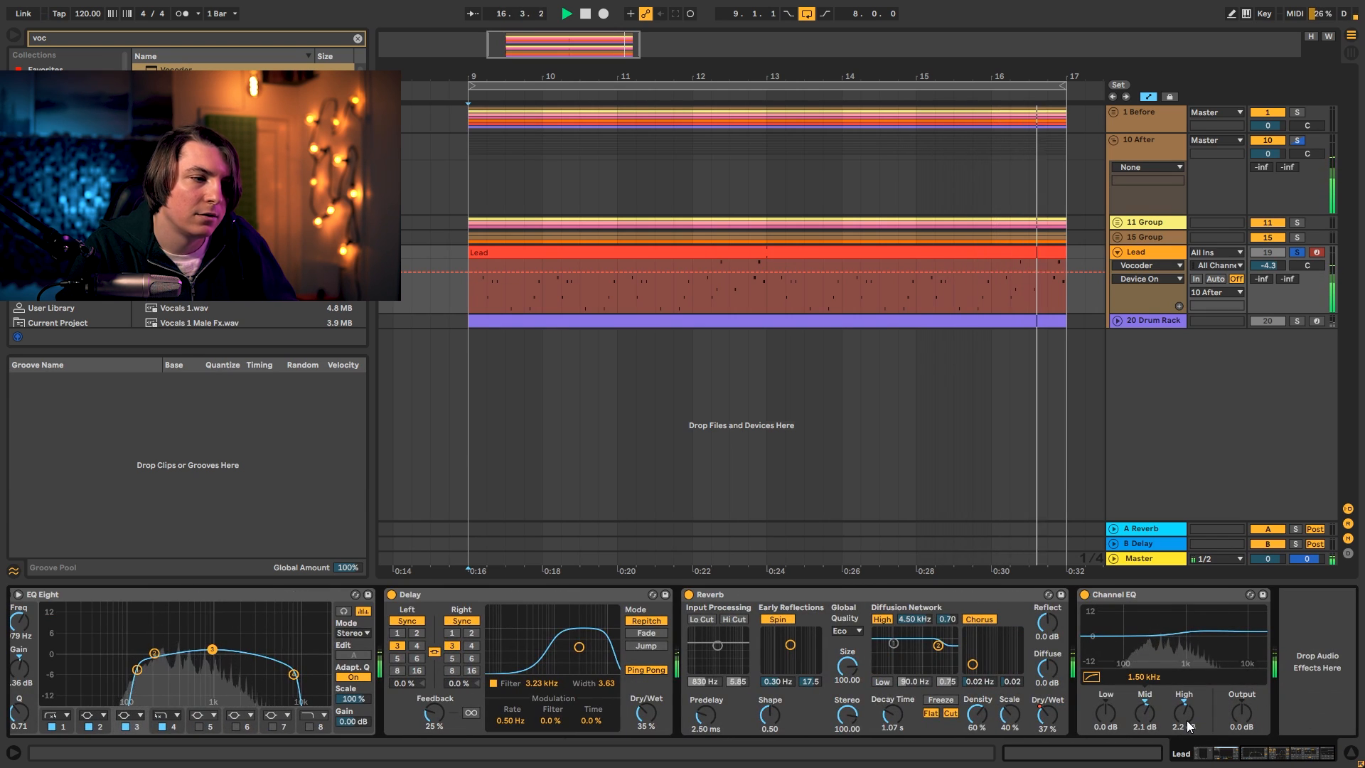
Unsolo the Lead, set its EQ Eight low cut to 135 Hz and its track volume to -3.4 dB during full-mix playback.
{"action": "key", "text": "space"}
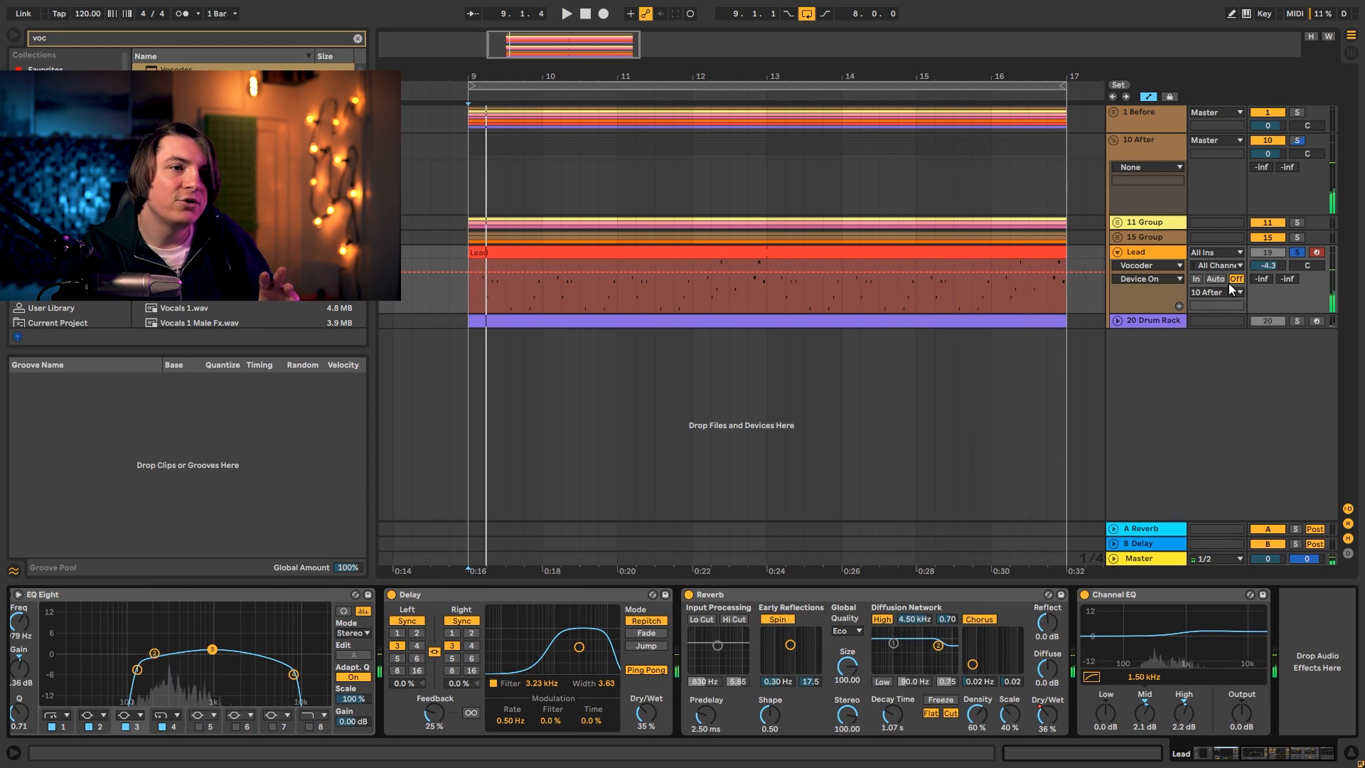
{"action": "left_click", "coordinate": [1298, 252]}
{"action": "key", "text": "space"}
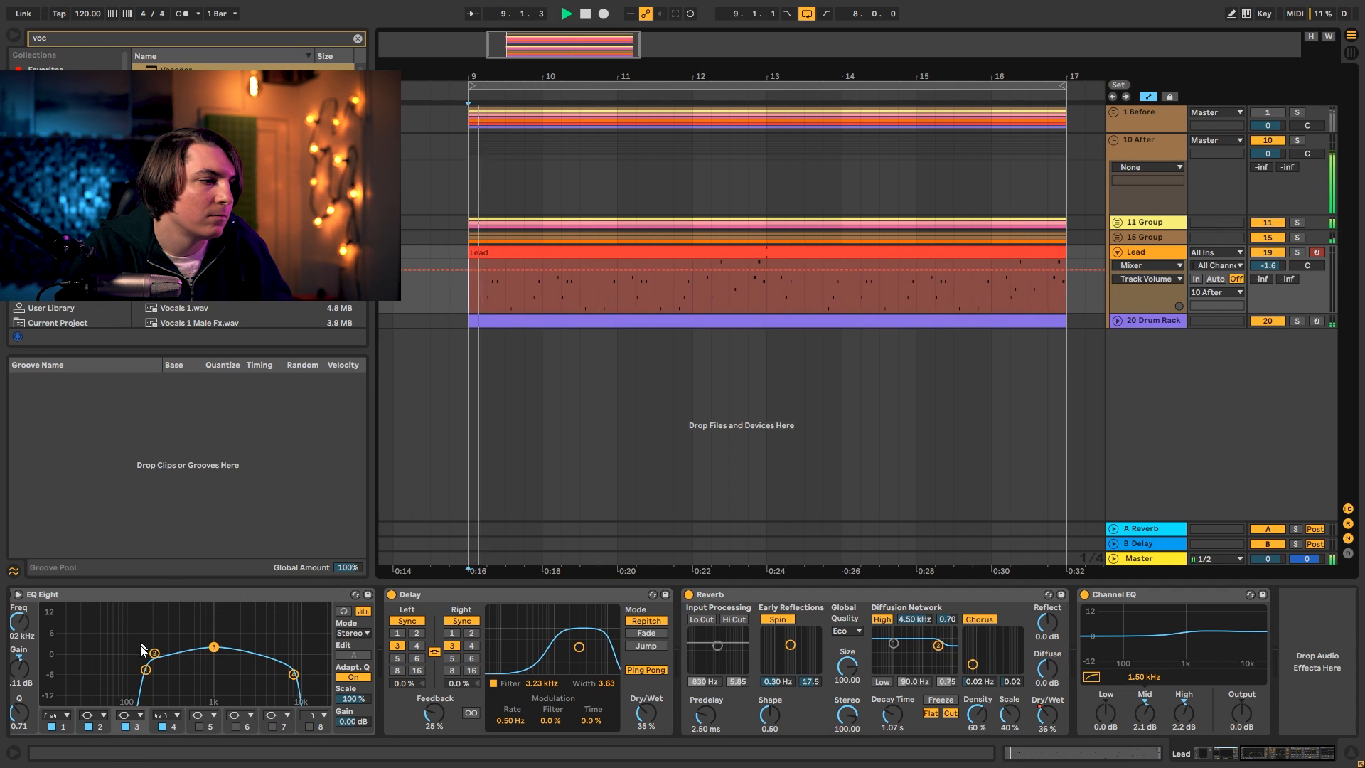
{"action": "left_click_drag", "start_coordinate": [145, 670], "coordinate": [139, 668]}
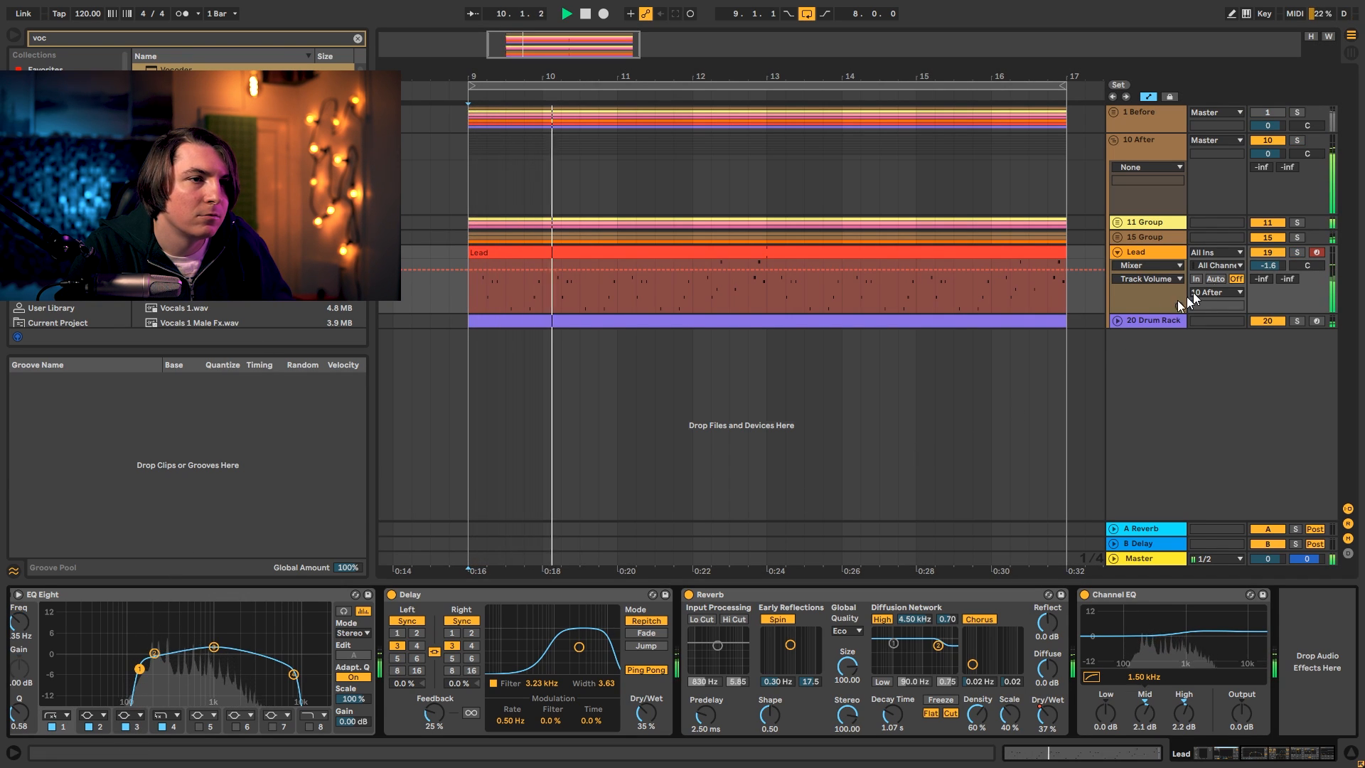
{"action": "left_click_drag", "start_coordinate": [1268, 268], "coordinate": [1267, 270]}
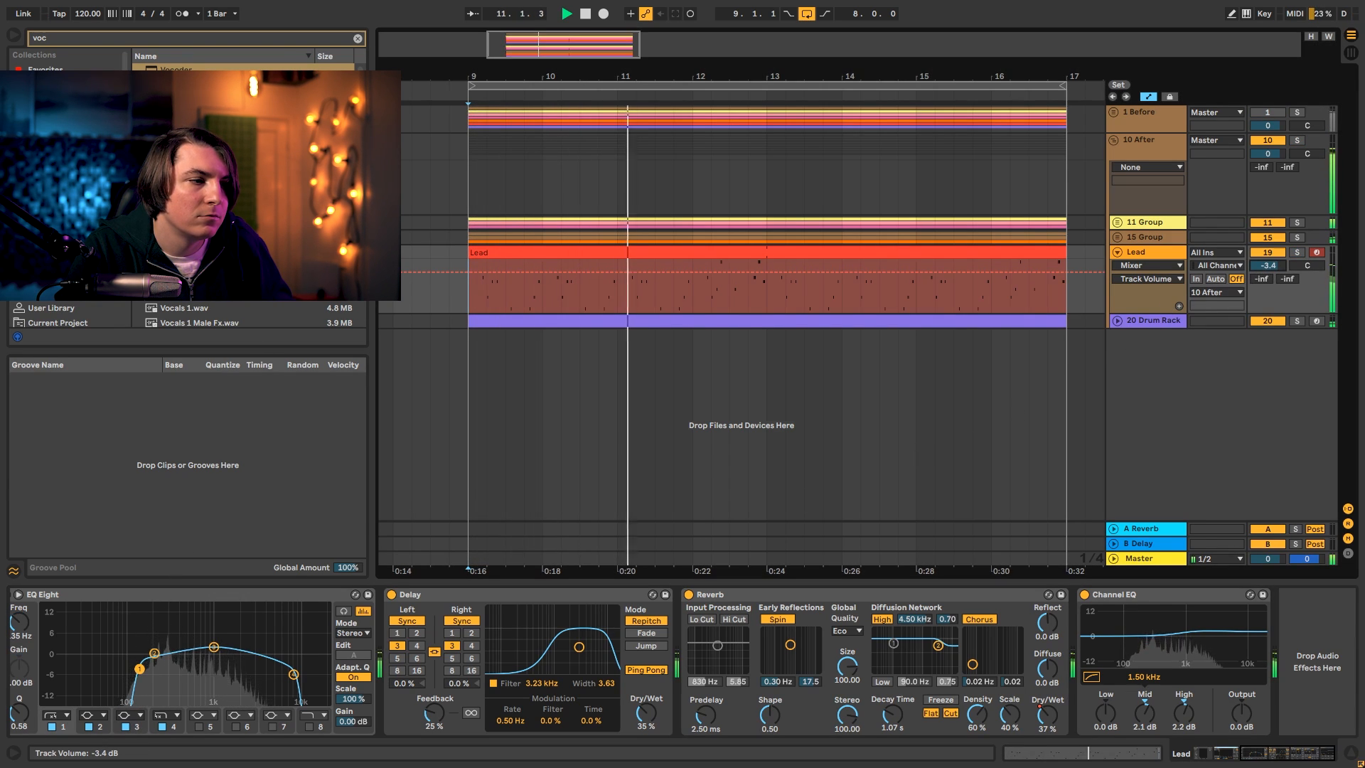
{"action": "left_click_drag", "start_coordinate": [1258, 754], "coordinate": [1225, 679]}
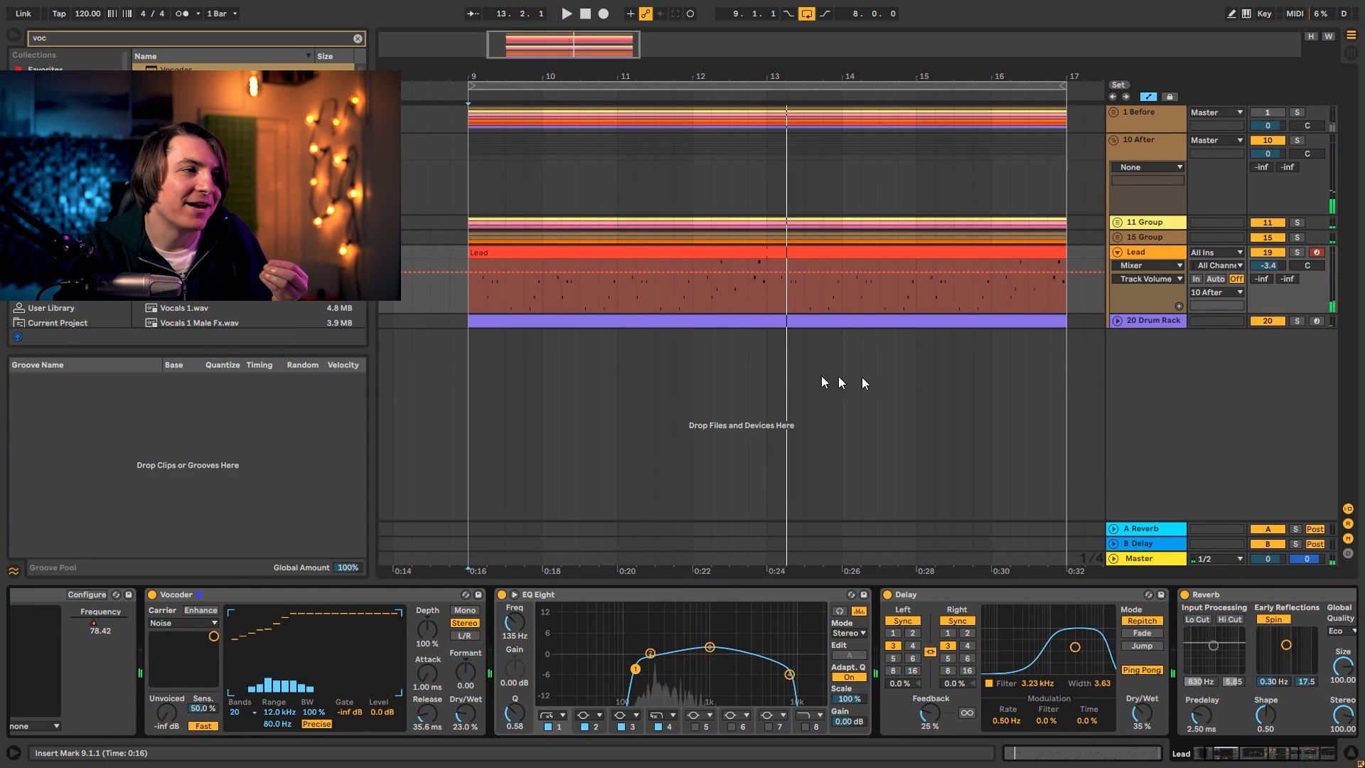
Move the Lead clip's start marker to 1.1.4 while listening, and return to the track's device chain.
{"action": "double_click", "coordinate": [553, 248]}
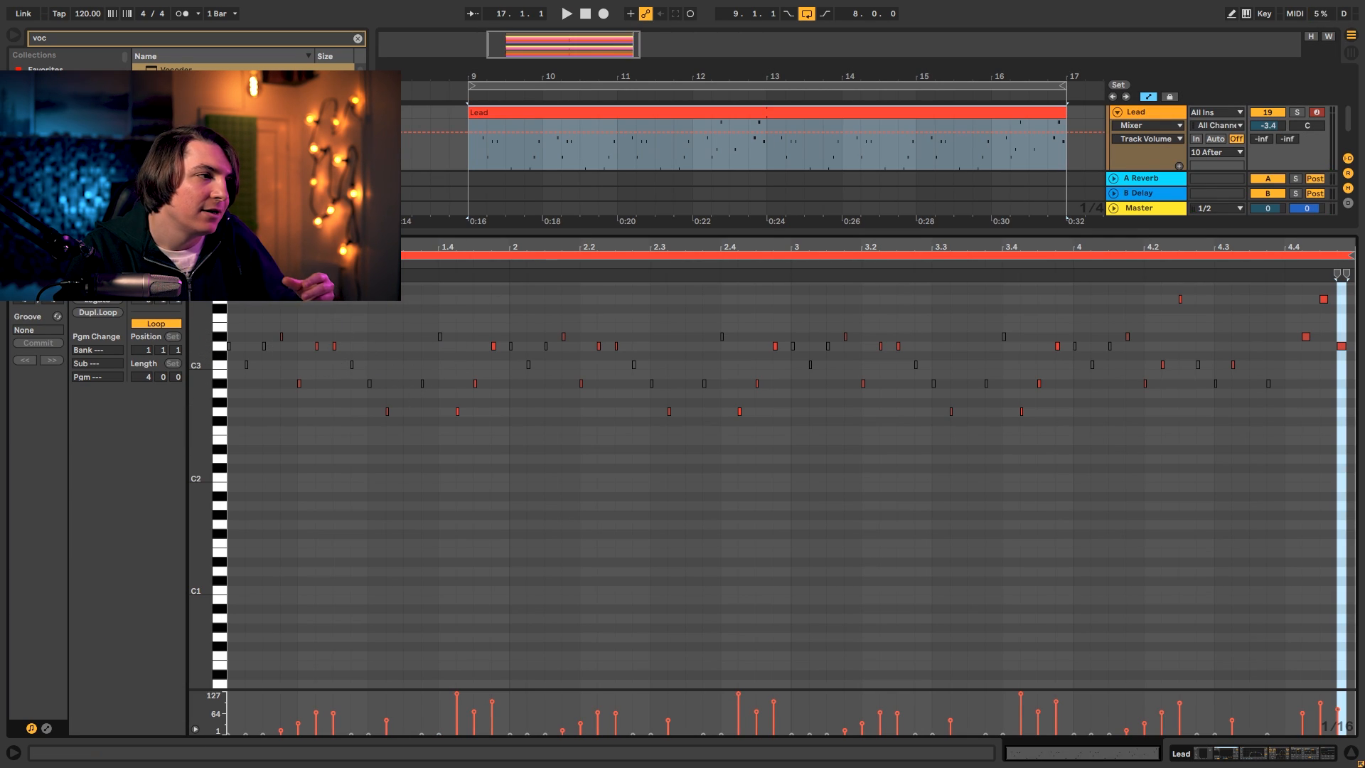
{"action": "mouse_move", "coordinate": [230, 255]}
{"action": "left_mouse_down"}
{"action": "mouse_move", "coordinate": [281, 255]}
{"action": "mouse_move", "coordinate": [247, 255]}
{"action": "left_mouse_up"}
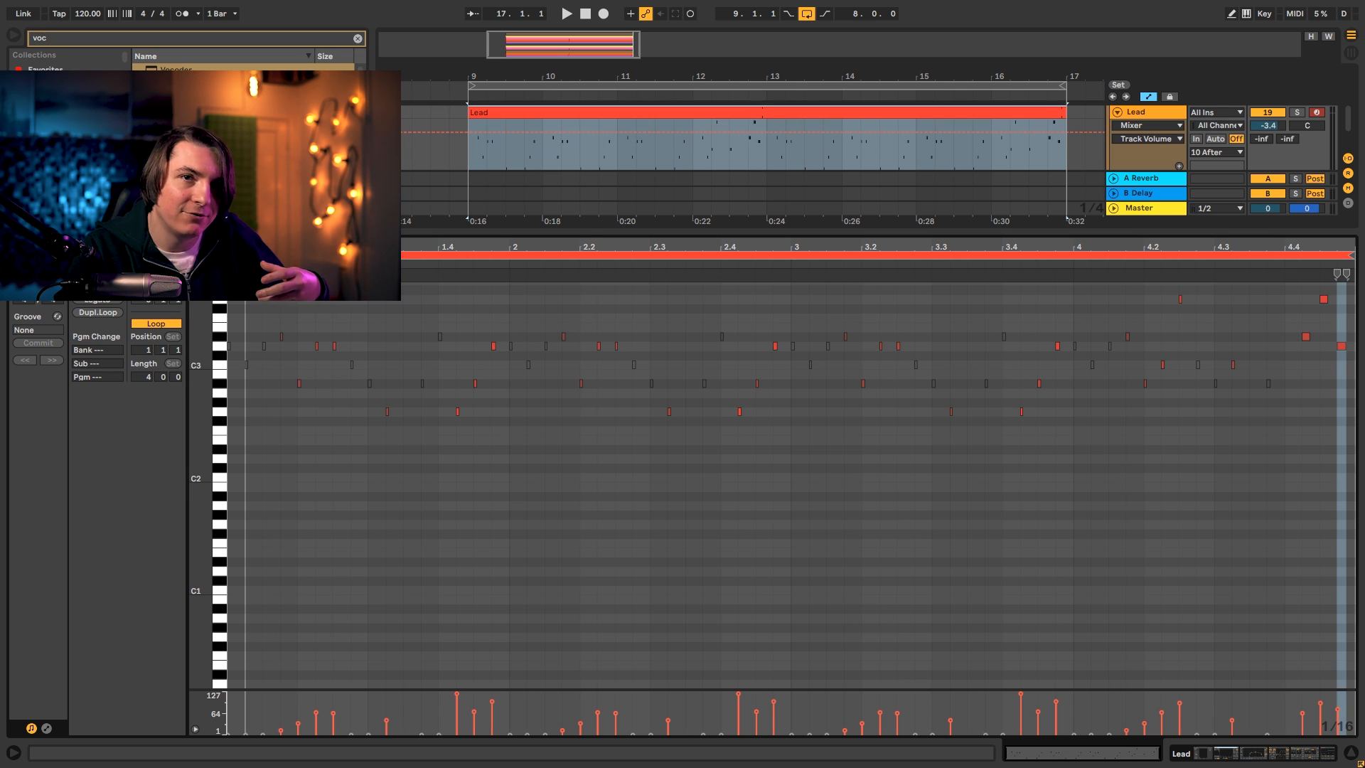
{"action": "key", "text": "space"}
{"action": "left_click_drag", "start_coordinate": [221, 276], "coordinate": [284, 278]}
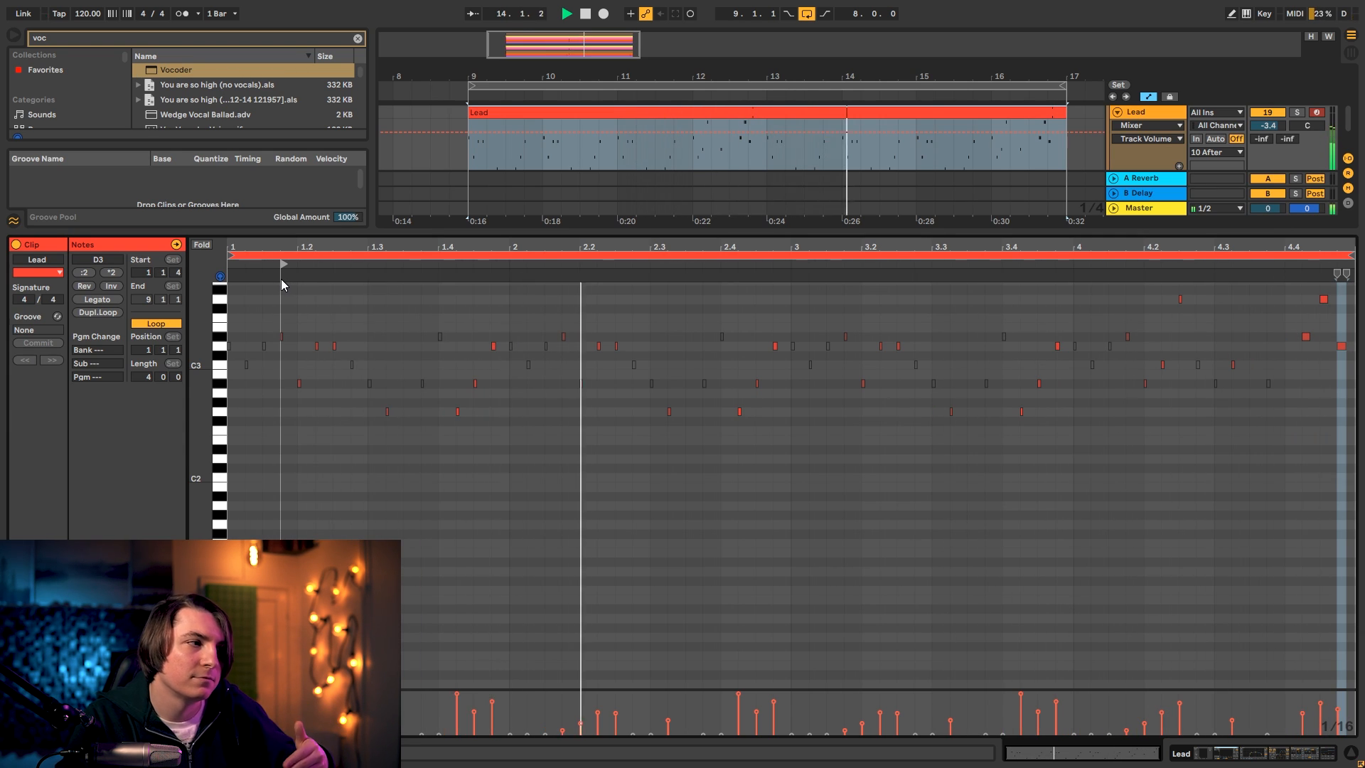
{"action": "key", "text": "space"}
{"action": "key", "text": "shift+Tab"}
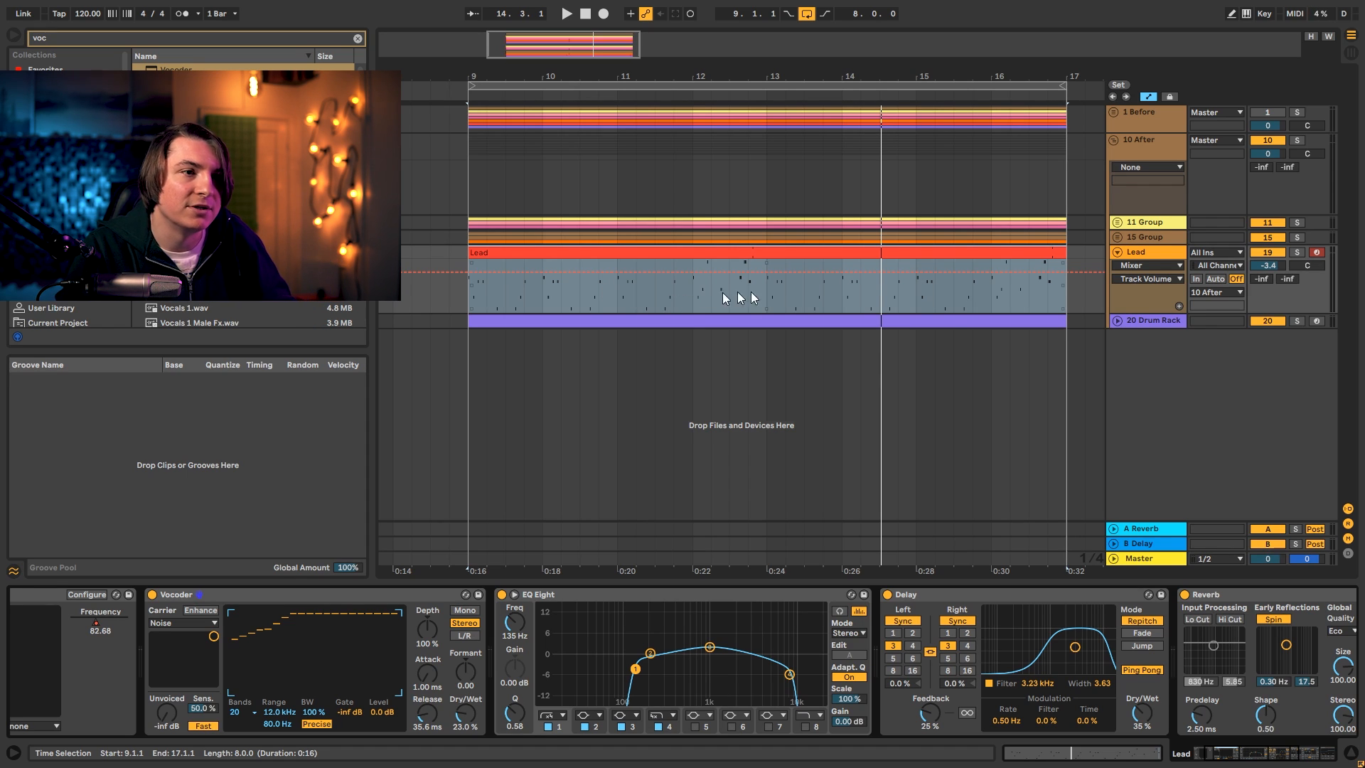
Play the mix from bar 9 and set the Lead's track volume to -3.5 dB.
{"action": "key", "text": "space"}
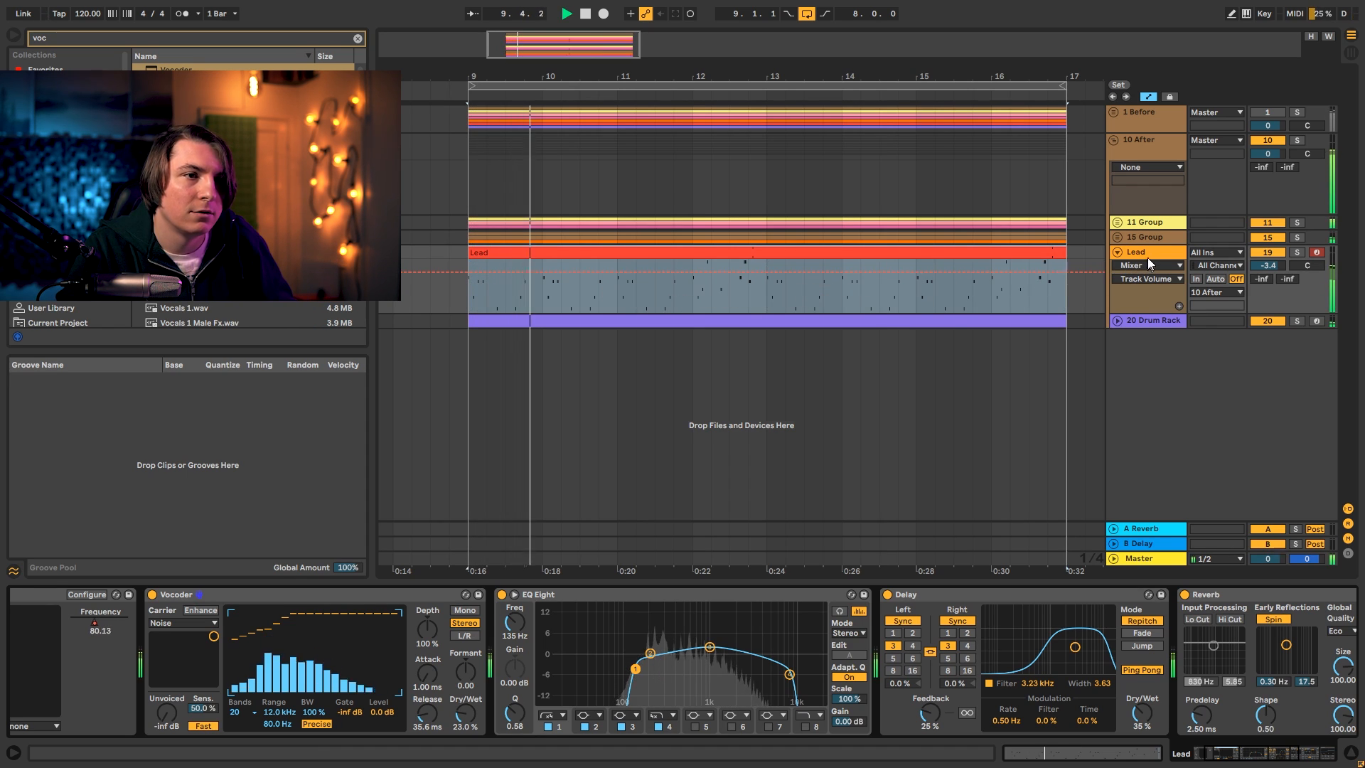
{"action": "left_click_drag", "start_coordinate": [1266, 266], "coordinate": [1266, 267]}
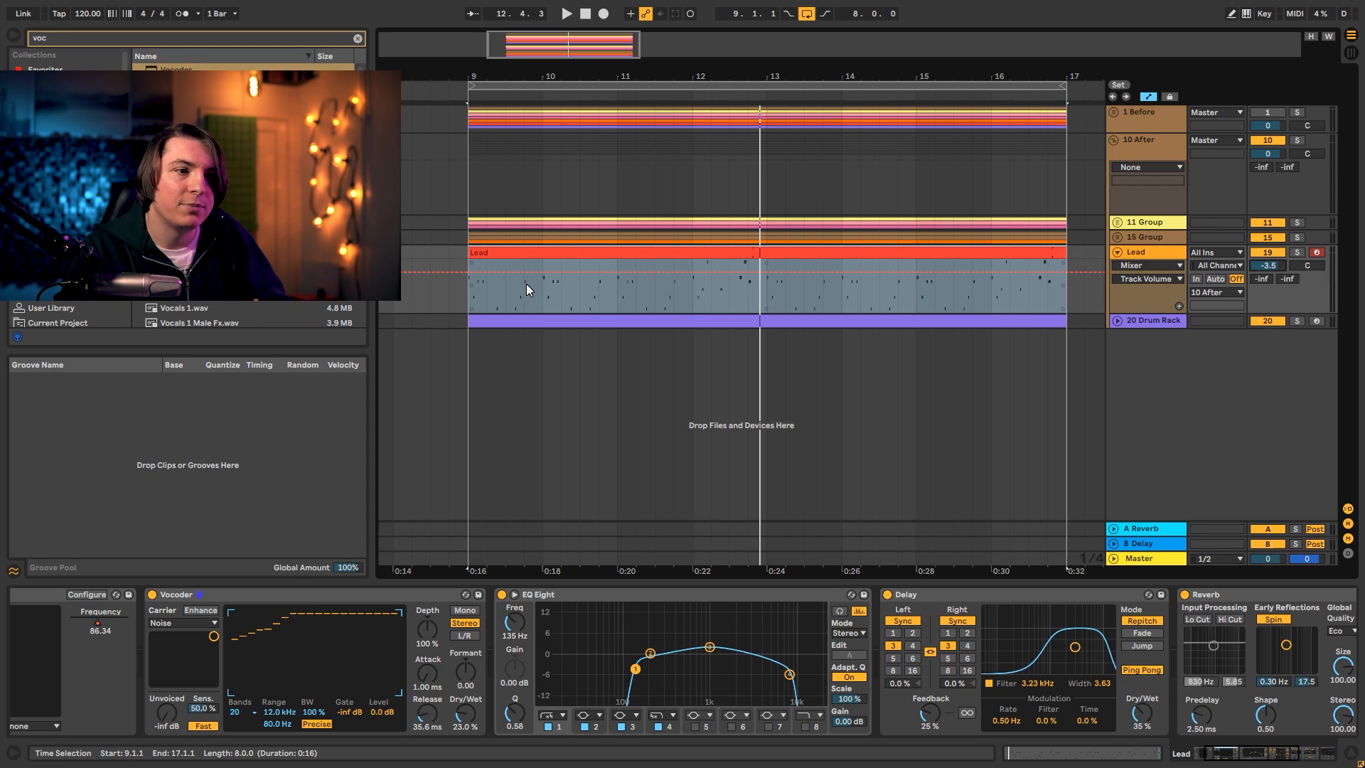
{"action": "key", "text": "space"}
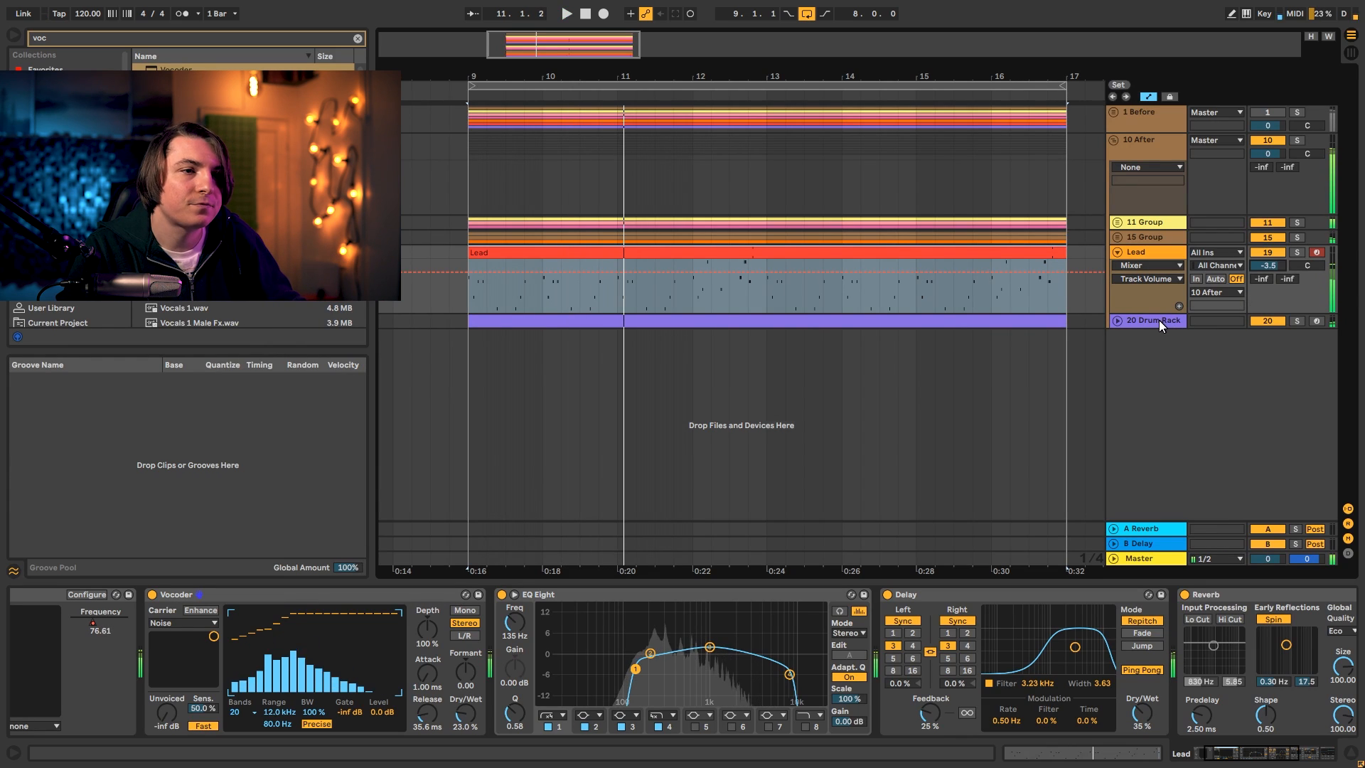
Unfold and solo the 20 Drum Rack track, listen to it, and set its EQ Eight low cut to 1.04 kHz with Q 0.31.
{"action": "left_click", "coordinate": [1132, 322]}
{"action": "left_click", "coordinate": [1119, 321]}
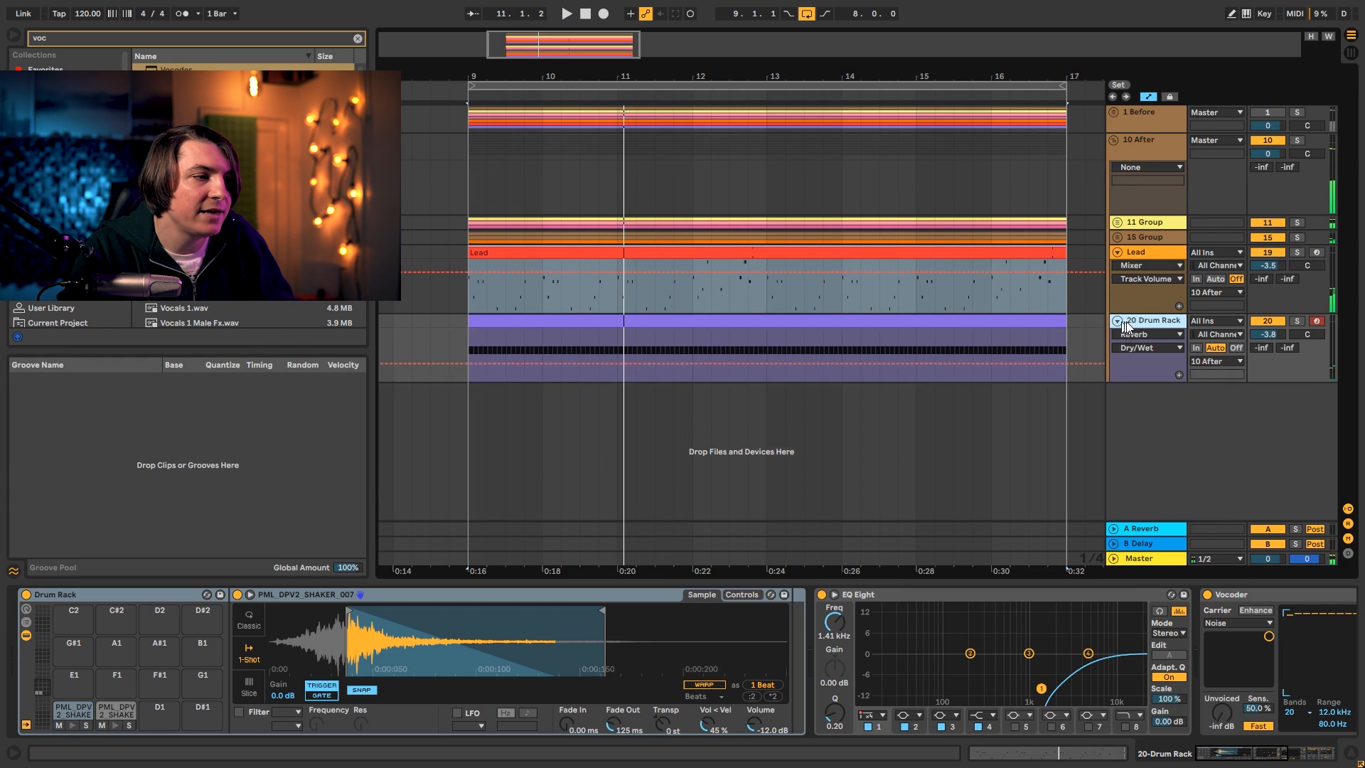
{"action": "left_click", "coordinate": [1296, 322]}
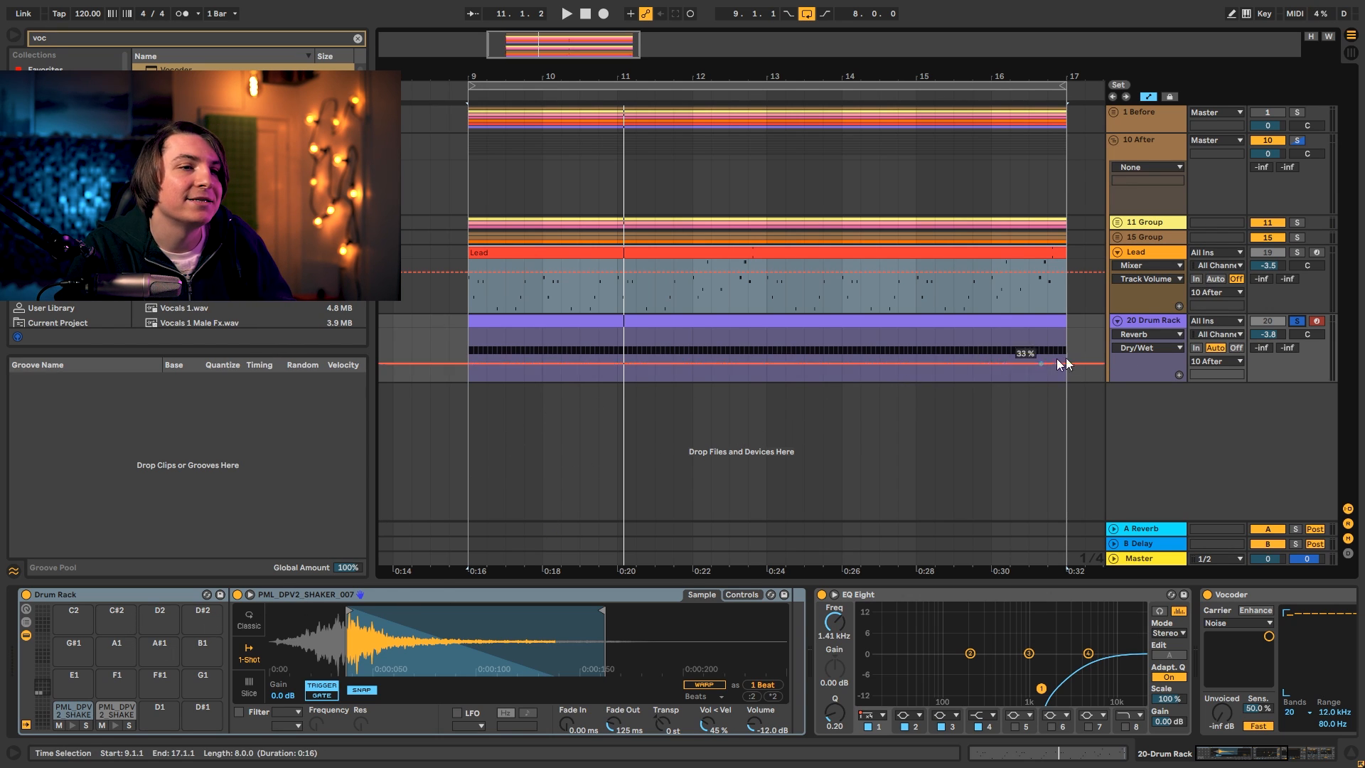
{"action": "key", "text": "space"}
{"action": "key", "text": "space"}
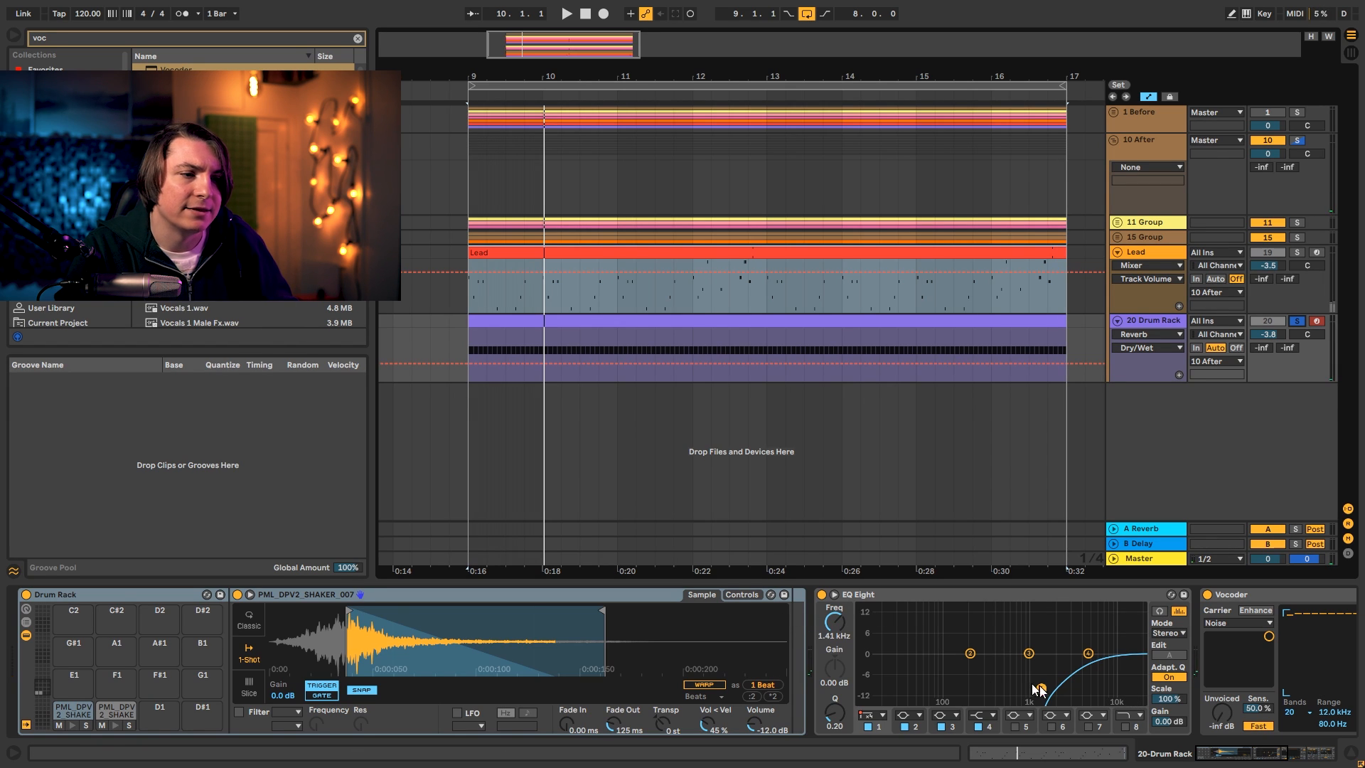
{"action": "left_click_drag", "start_coordinate": [1036, 689], "coordinate": [1037, 683]}
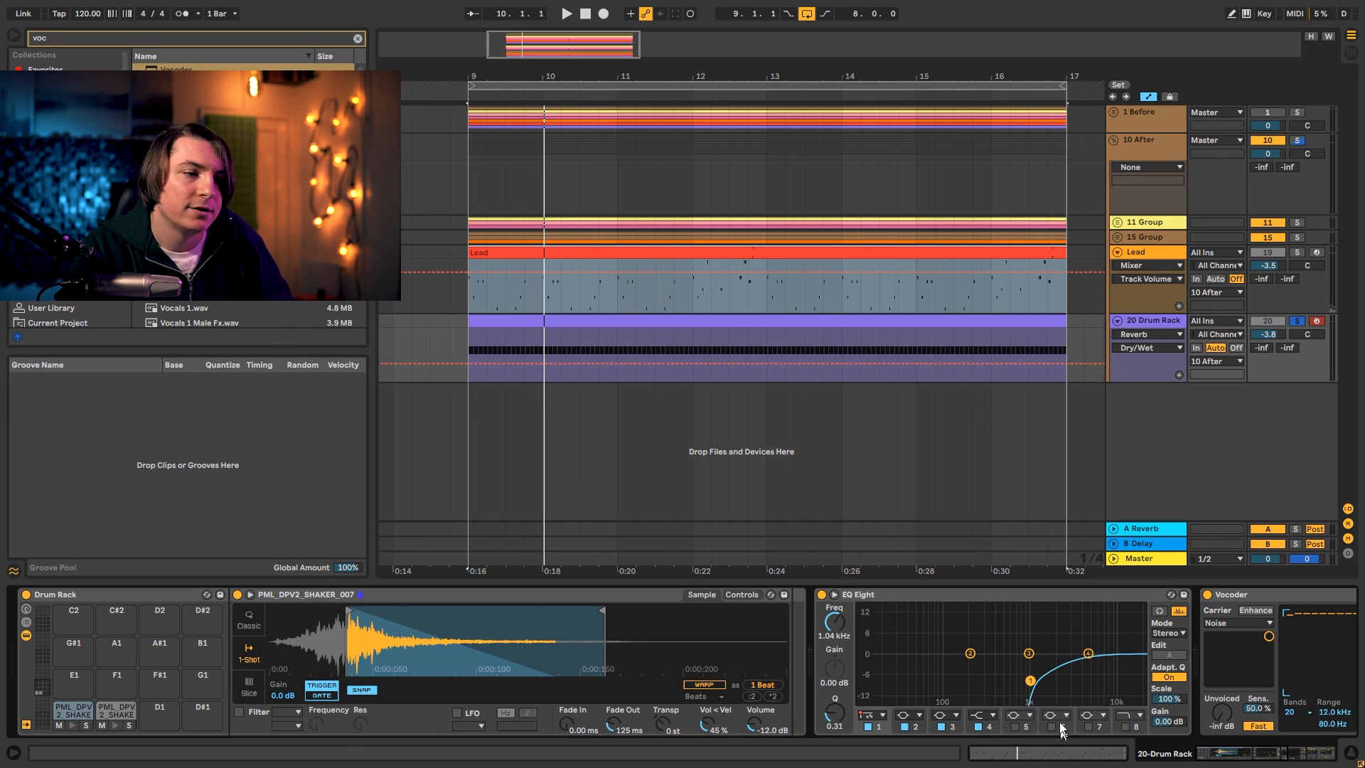
Audition the soloed shaker and set its sample volume to -5.71 dB.
{"action": "left_click", "coordinate": [1301, 755]}
{"action": "key", "text": "space"}
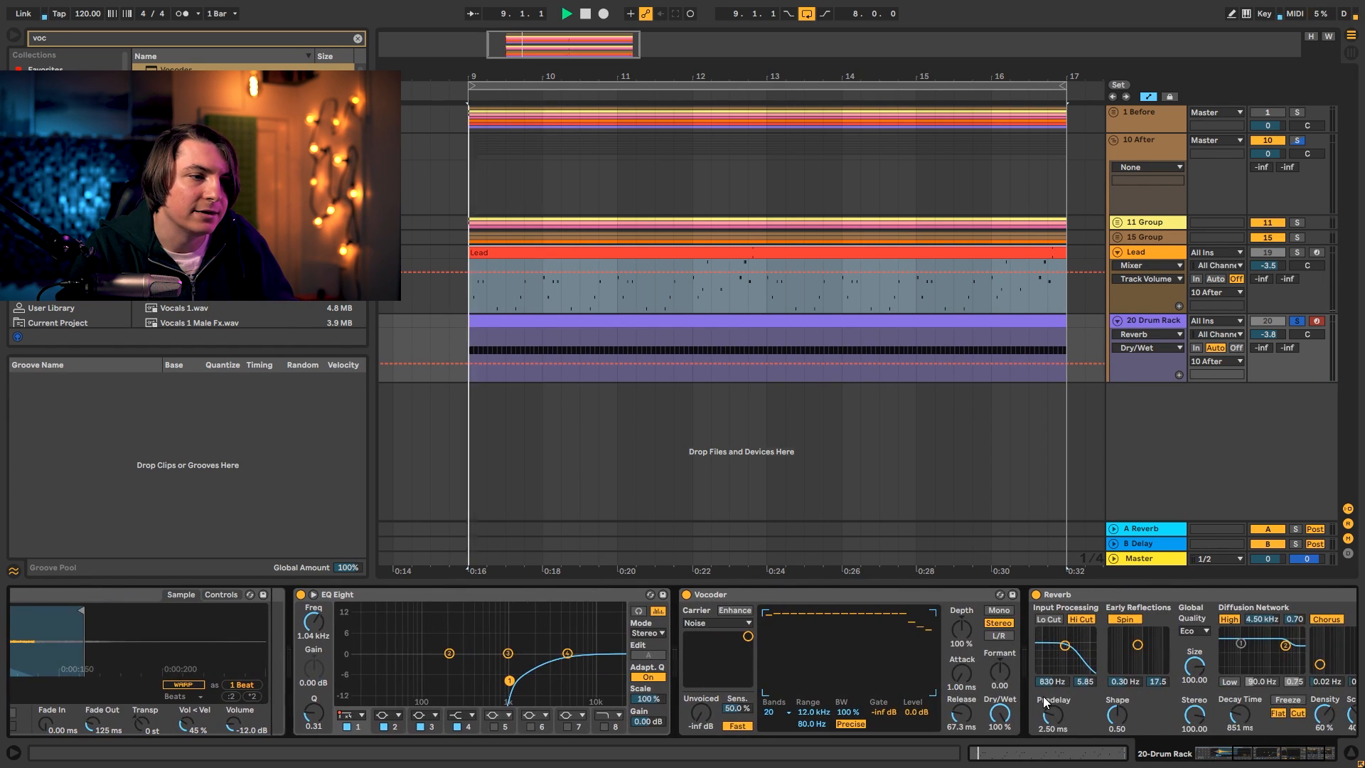
{"action": "key", "text": "space"}
{"action": "left_click_drag", "start_coordinate": [1238, 754], "coordinate": [1181, 754]}
{"action": "left_click_drag", "start_coordinate": [759, 741], "coordinate": [759, 718]}
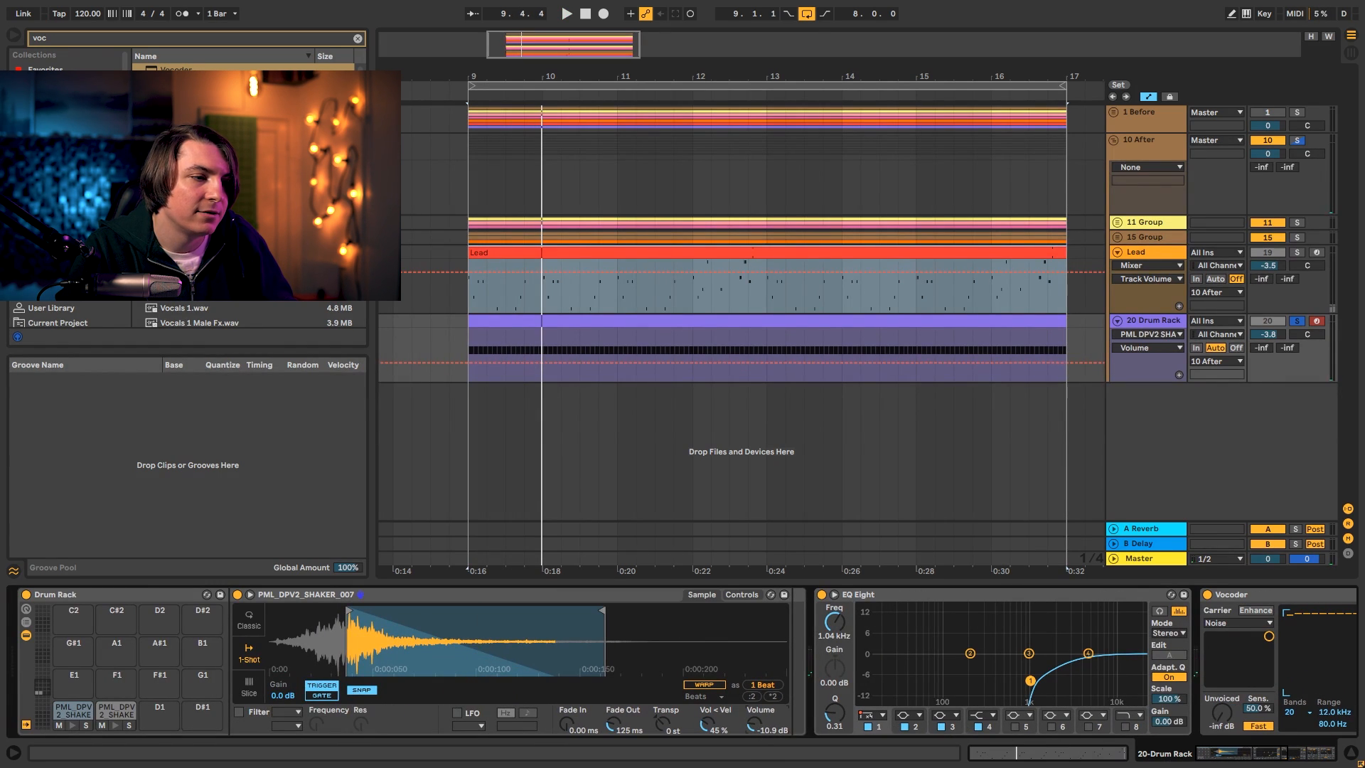
{"action": "key", "text": "space"}
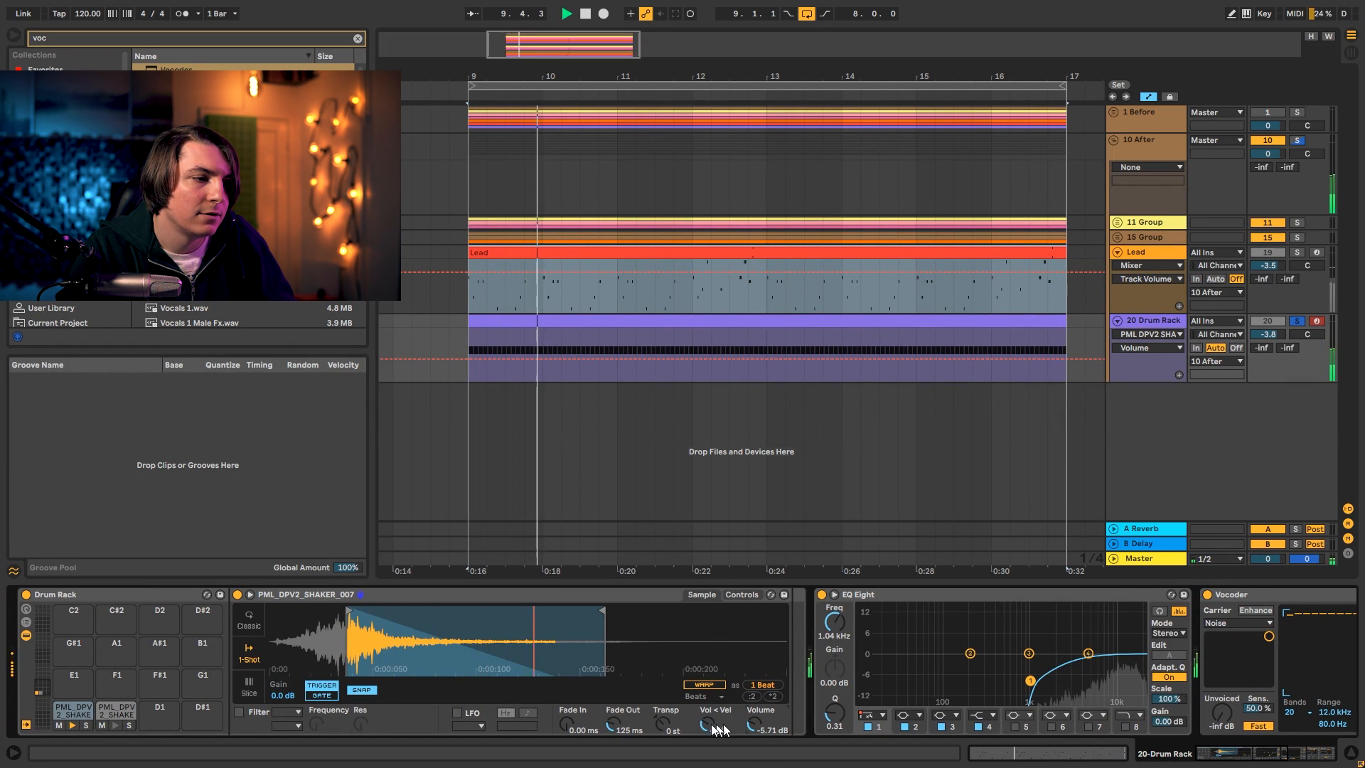
{"action": "key", "text": "space"}
Set the shaker sample's Fade In to 3.91 ms during playback.
{"action": "left_click_drag", "start_coordinate": [580, 729], "coordinate": [579, 713]}
{"action": "key", "text": "space"}
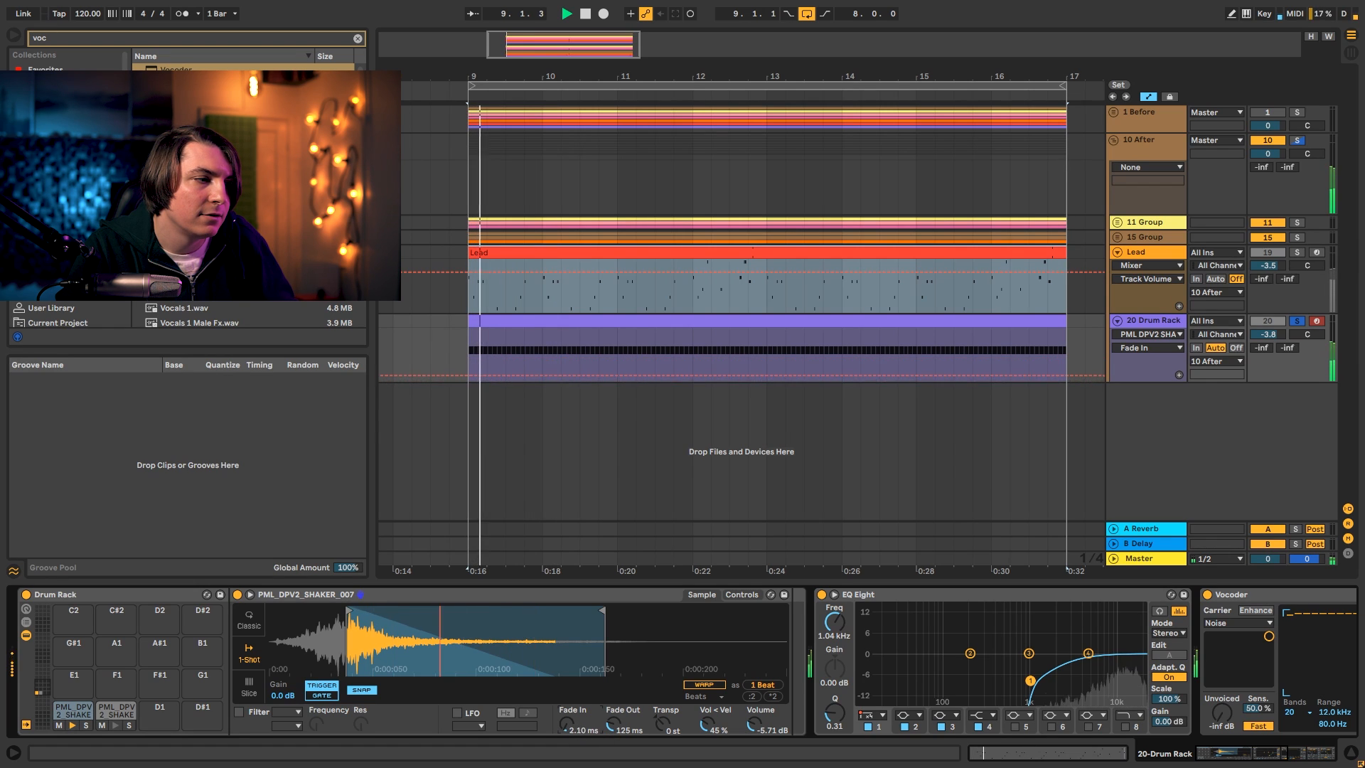
{"action": "key", "text": "space"}
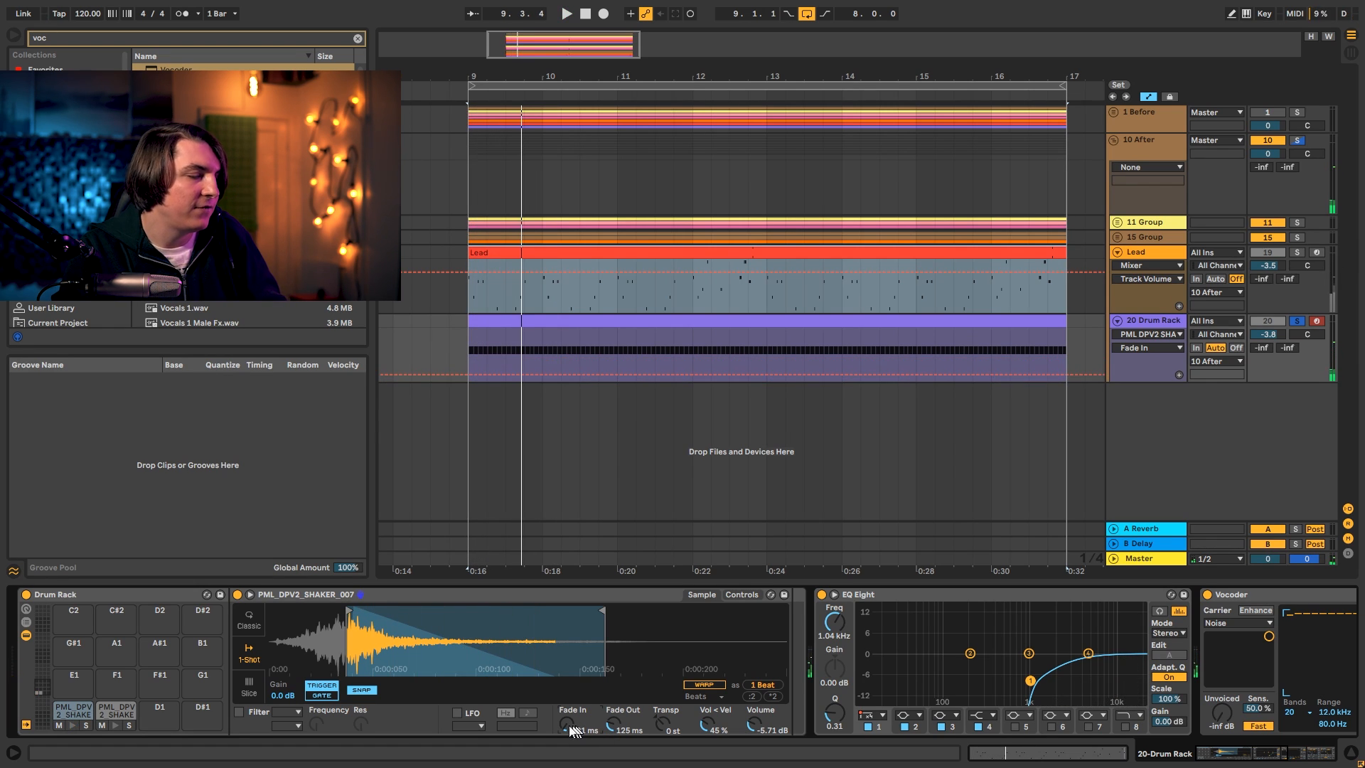
Insert an LFO directly after the Drum Rack and map it to the shaker sample's Fade In.
{"action": "left_click", "coordinate": [358, 40]}
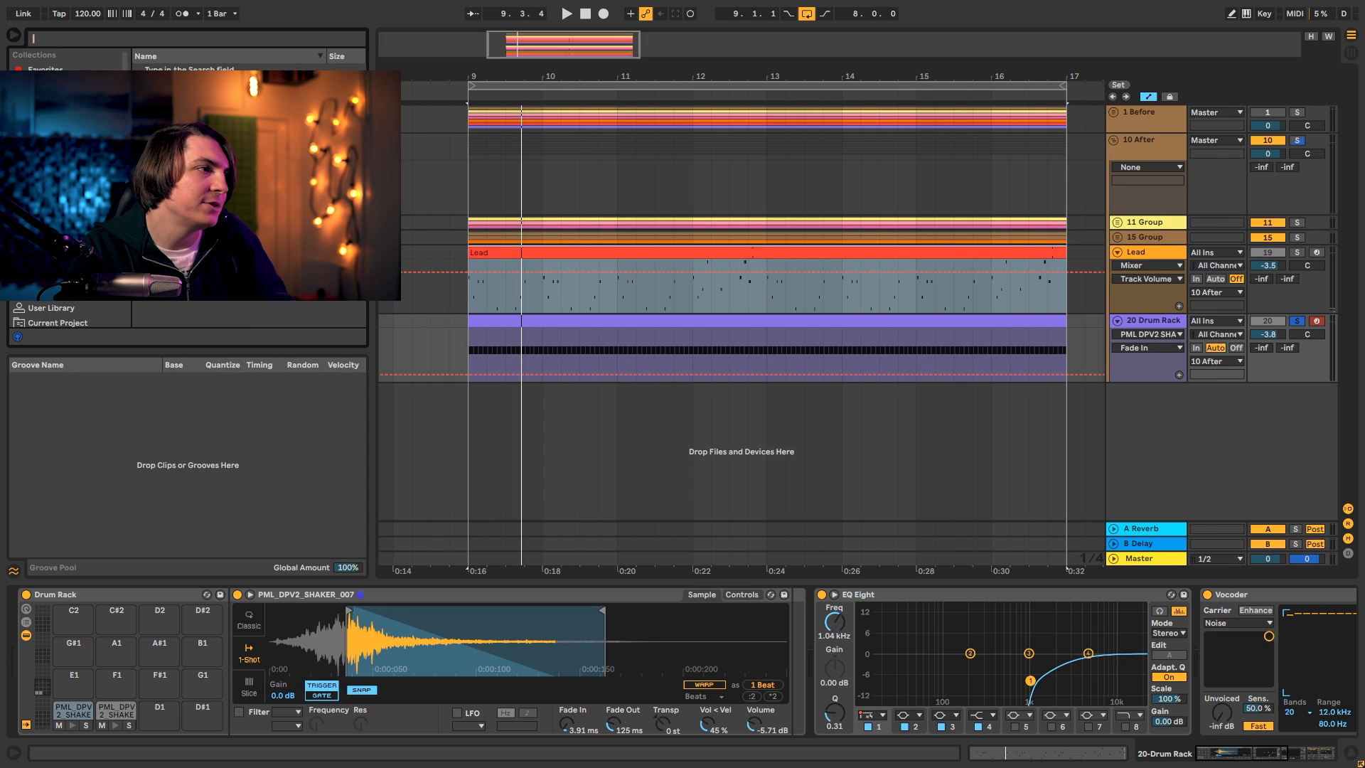
{"action": "key", "text": "Escape"}
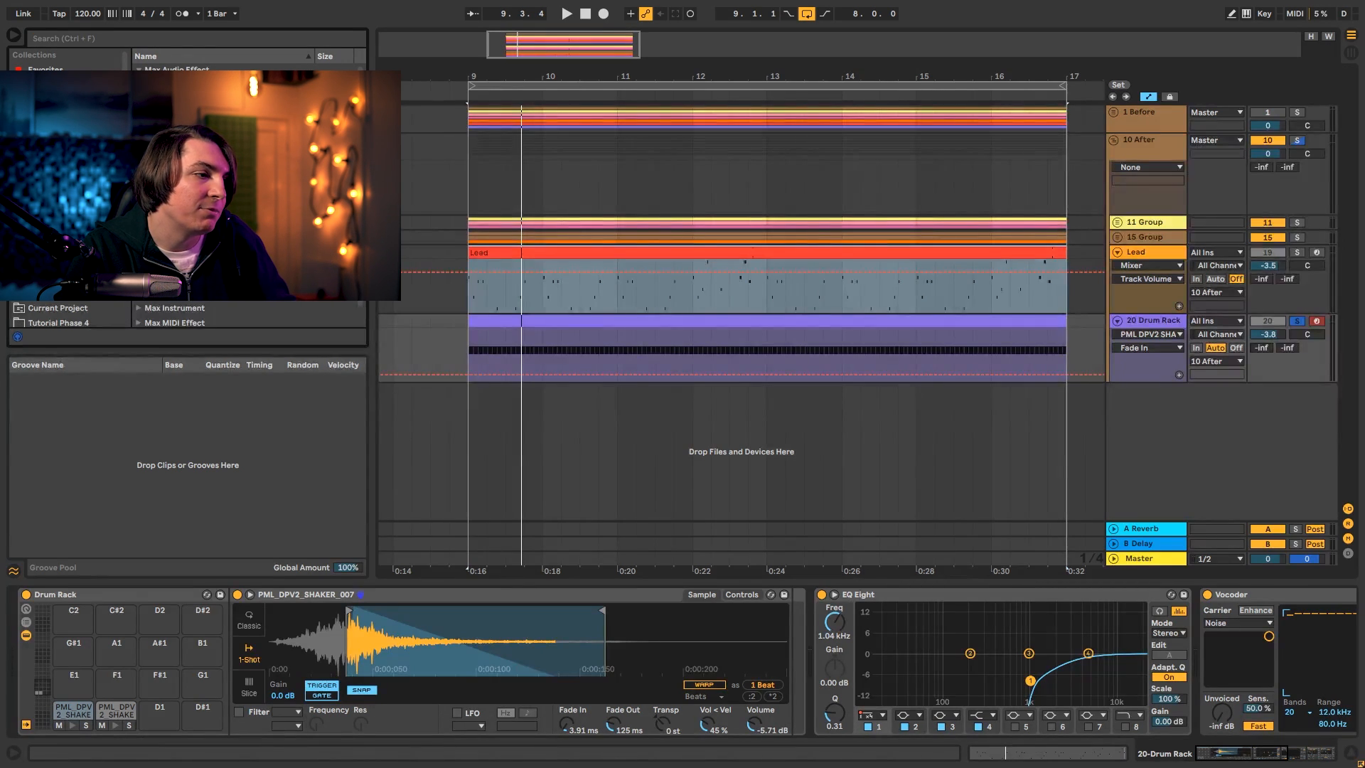
{"action": "left_click_drag", "start_coordinate": [213, 213], "coordinate": [833, 648]}
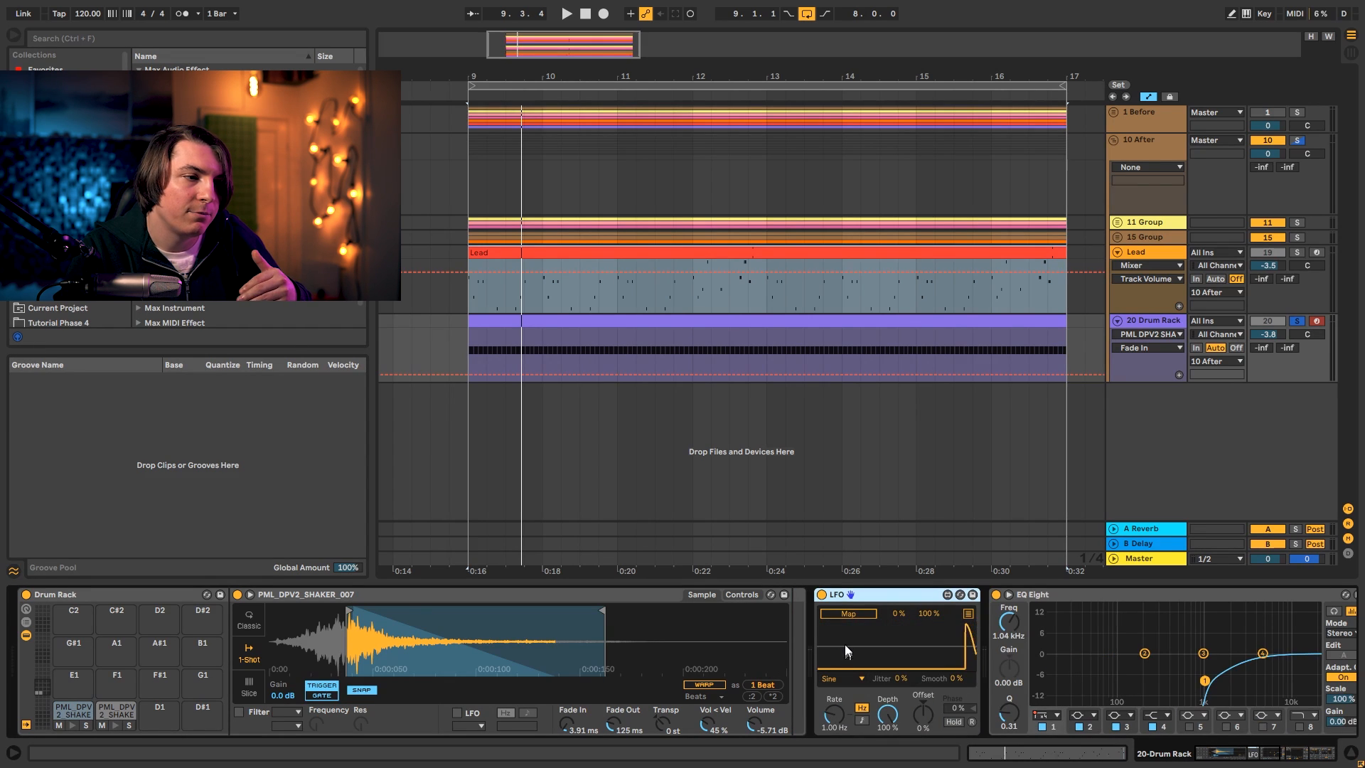
{"action": "left_click", "coordinate": [858, 613]}
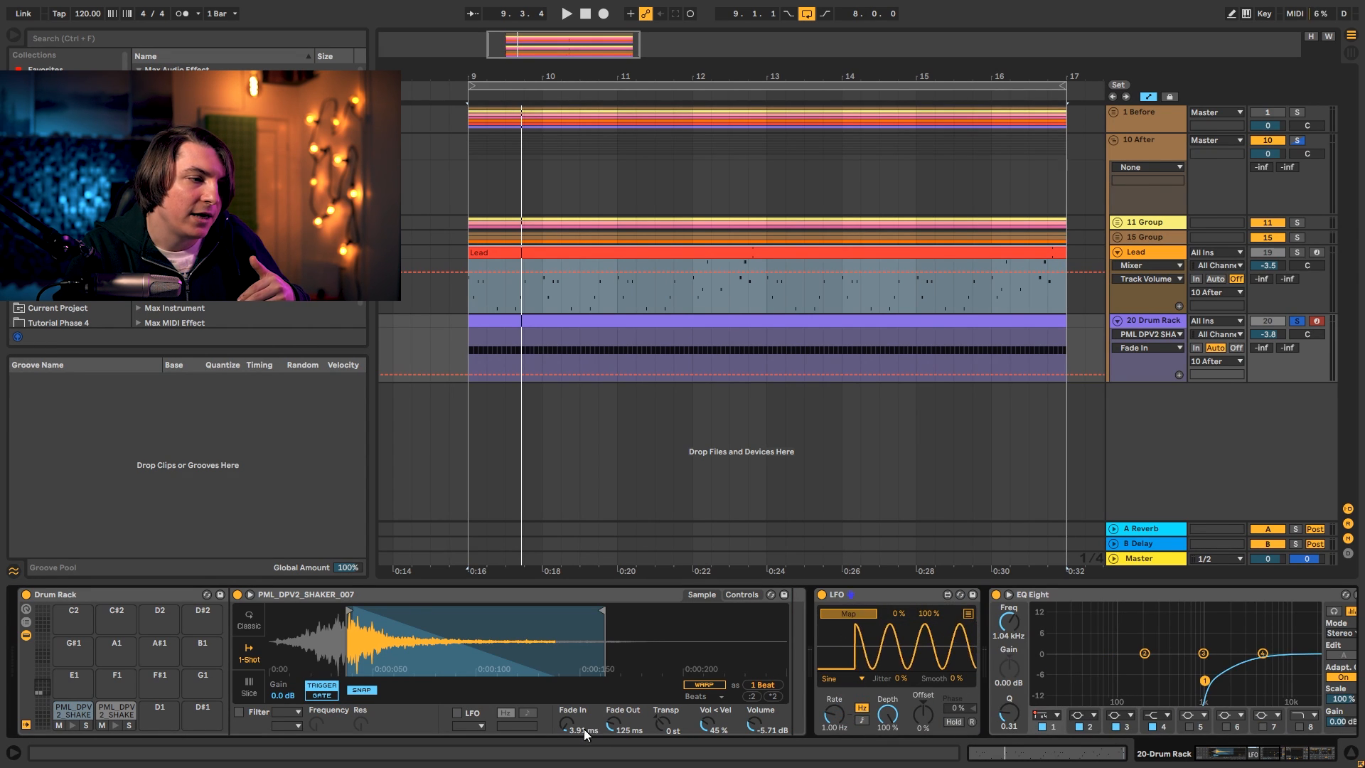
{"action": "left_click", "coordinate": [584, 729]}
Set the LFO's depth to 16.5%, offset to -81% and shape to Up, and listen to the soloed shaker.
{"action": "left_click_drag", "start_coordinate": [887, 720], "coordinate": [923, 760]}
{"action": "left_click", "coordinate": [924, 719]}
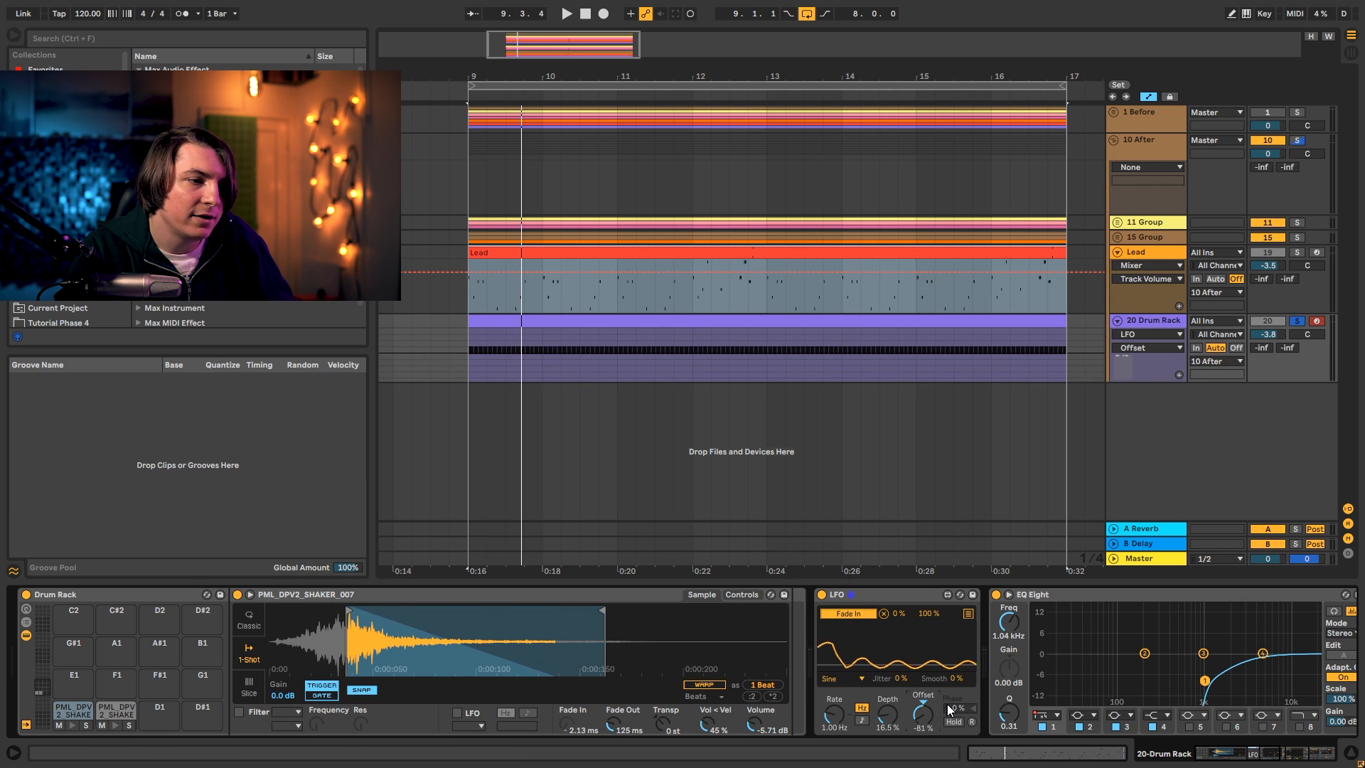
{"action": "left_click", "coordinate": [843, 680]}
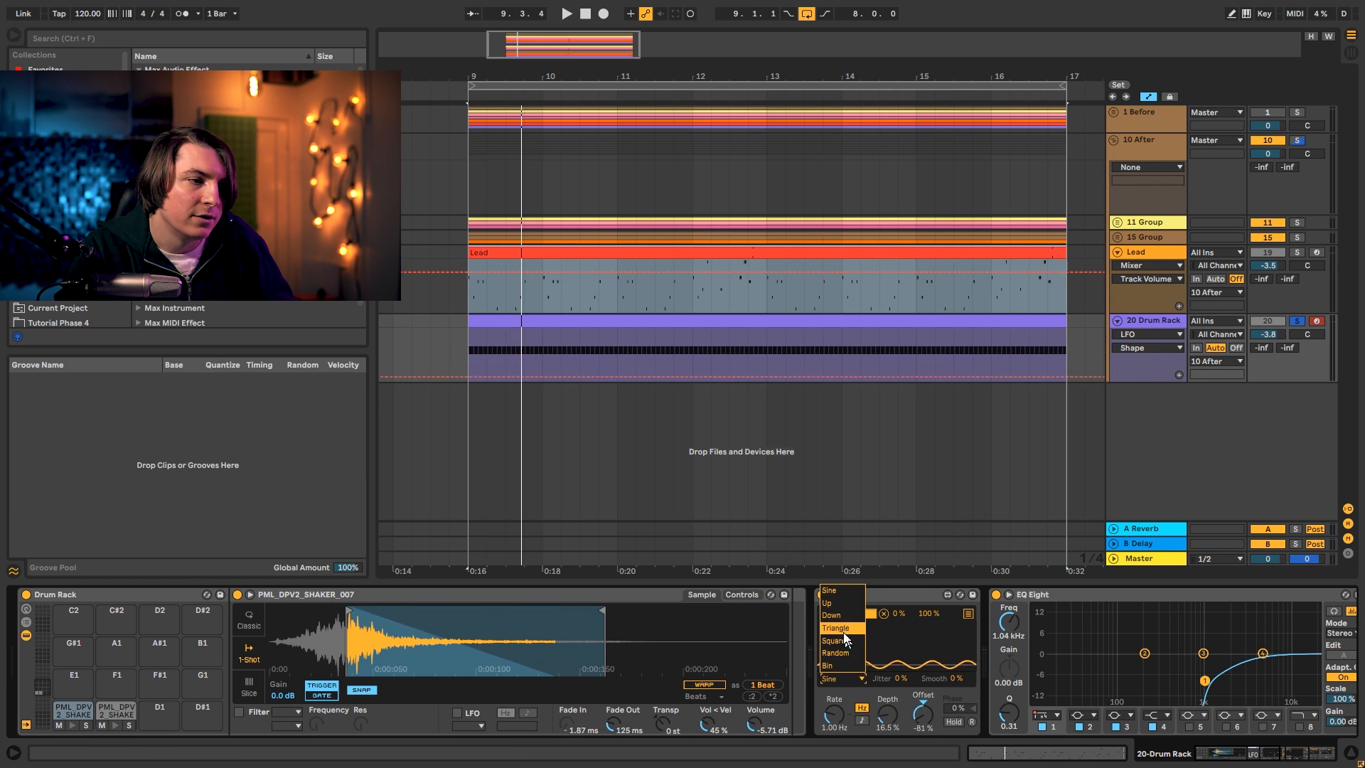
{"action": "left_click", "coordinate": [838, 606]}
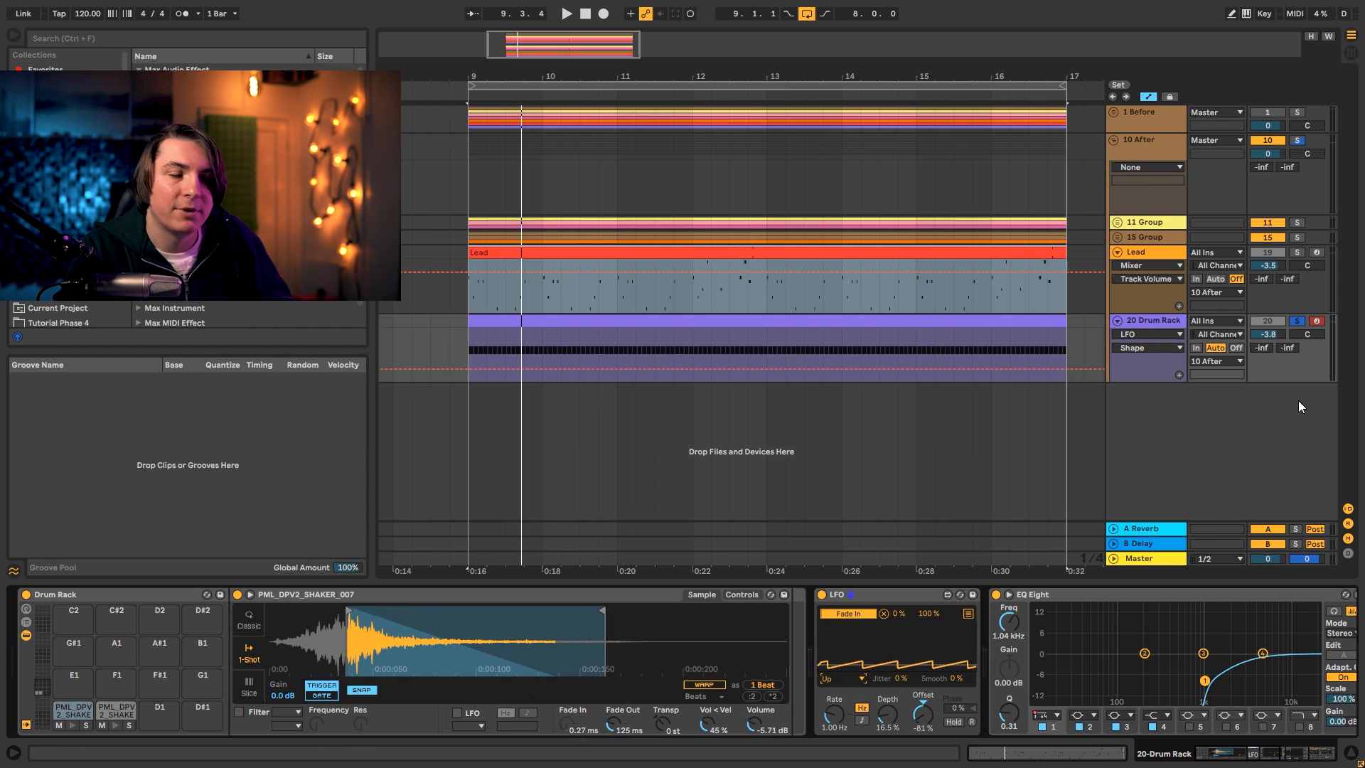
{"action": "key", "text": "space"}
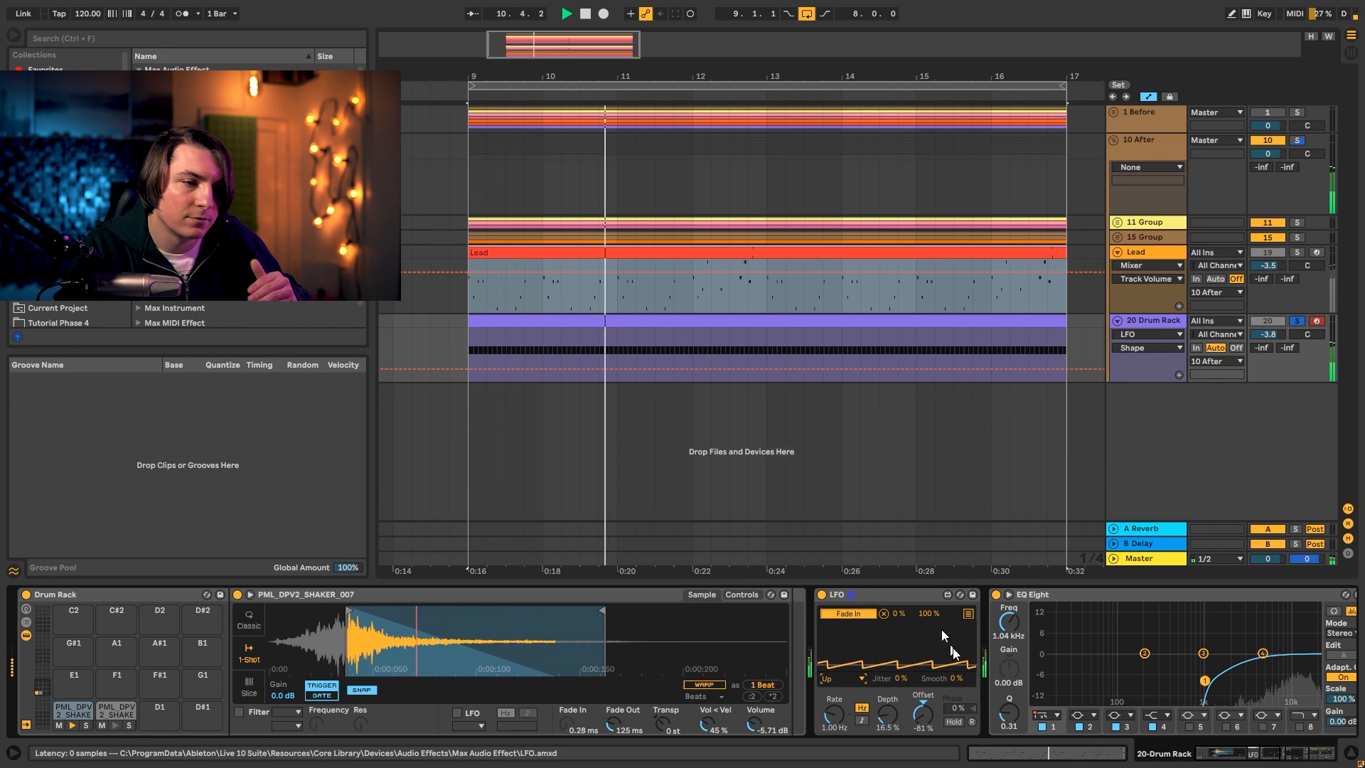
{"action": "left_click_drag", "start_coordinate": [1239, 756], "coordinate": [1290, 751]}
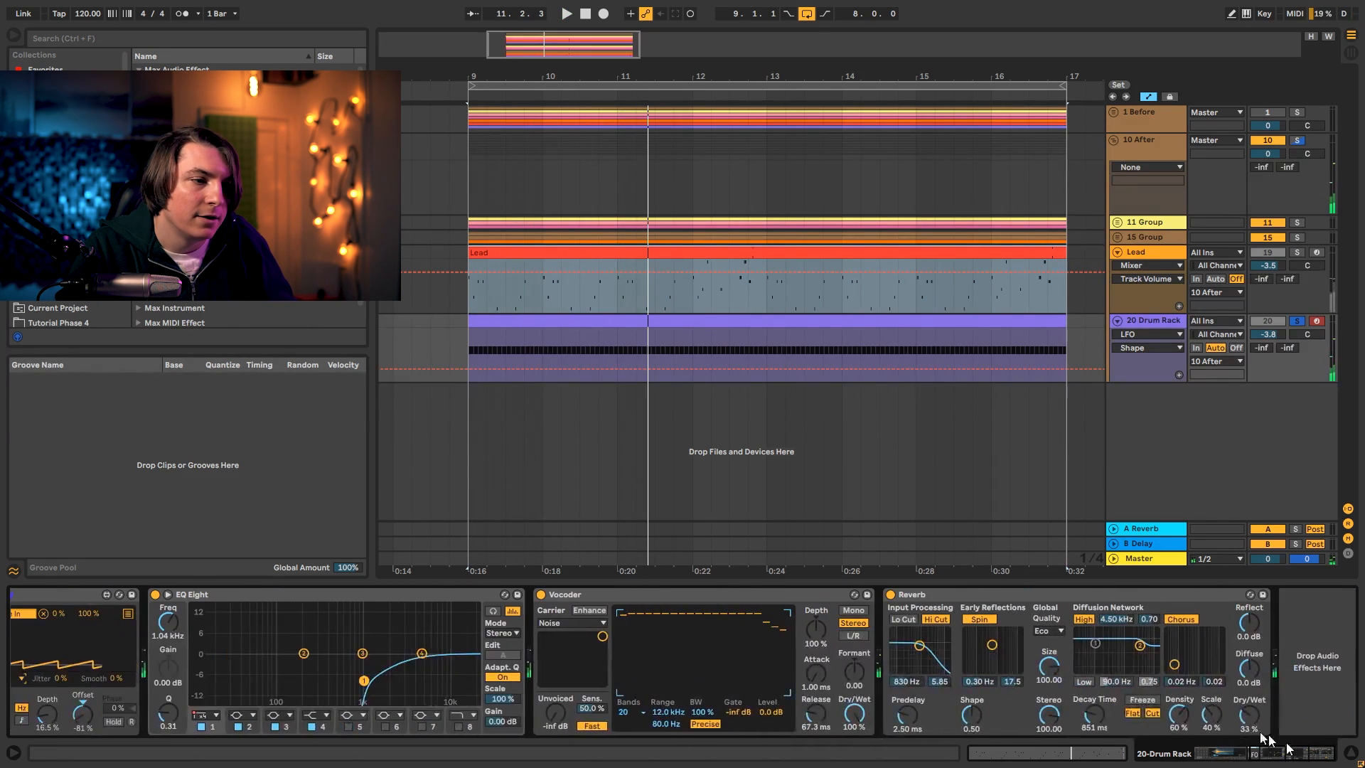
{"action": "key", "text": "space"}
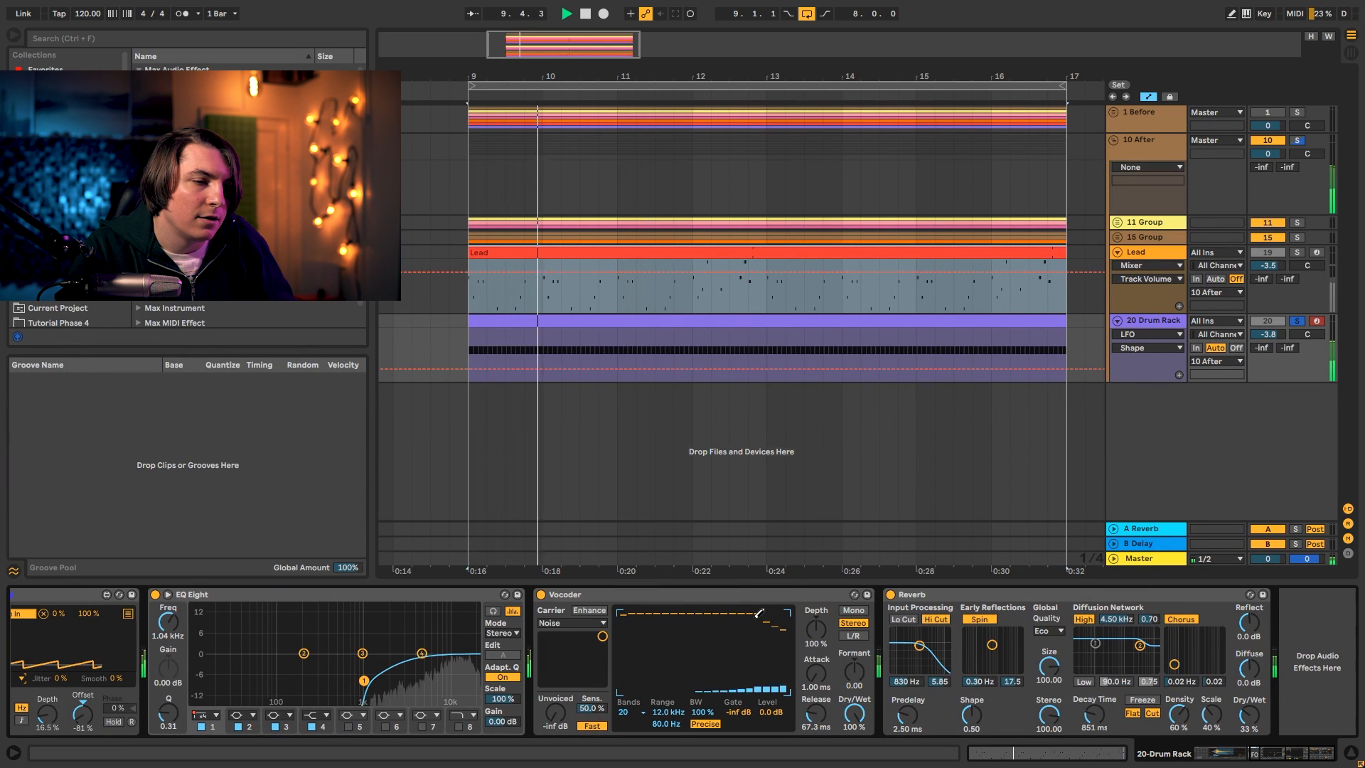
{"action": "key", "text": "space"}
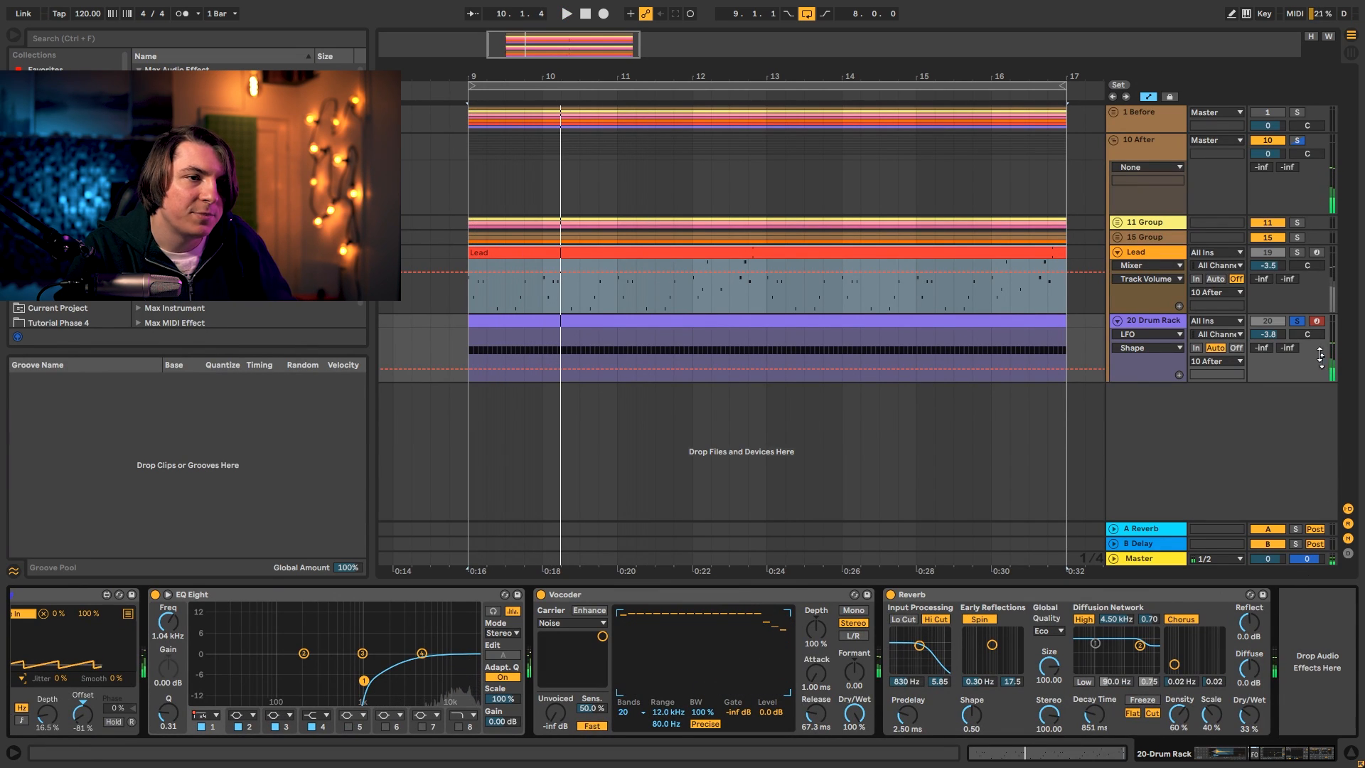
Unsolo the 20 Drum Rack track and set its volume to -7.1 dB while the full mix plays.
{"action": "left_click", "coordinate": [1298, 320]}
{"action": "key", "text": "space"}
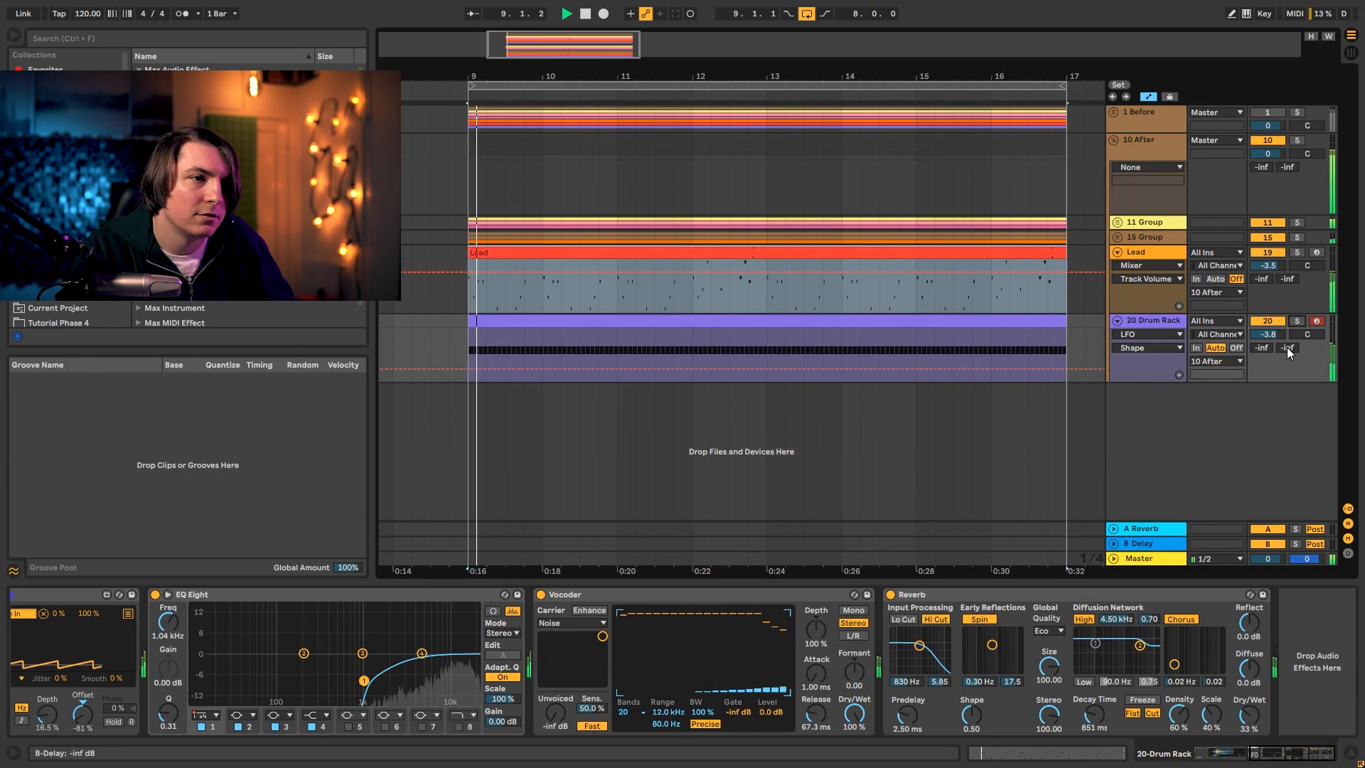
{"action": "left_click_drag", "start_coordinate": [1268, 335], "coordinate": [1269, 353]}
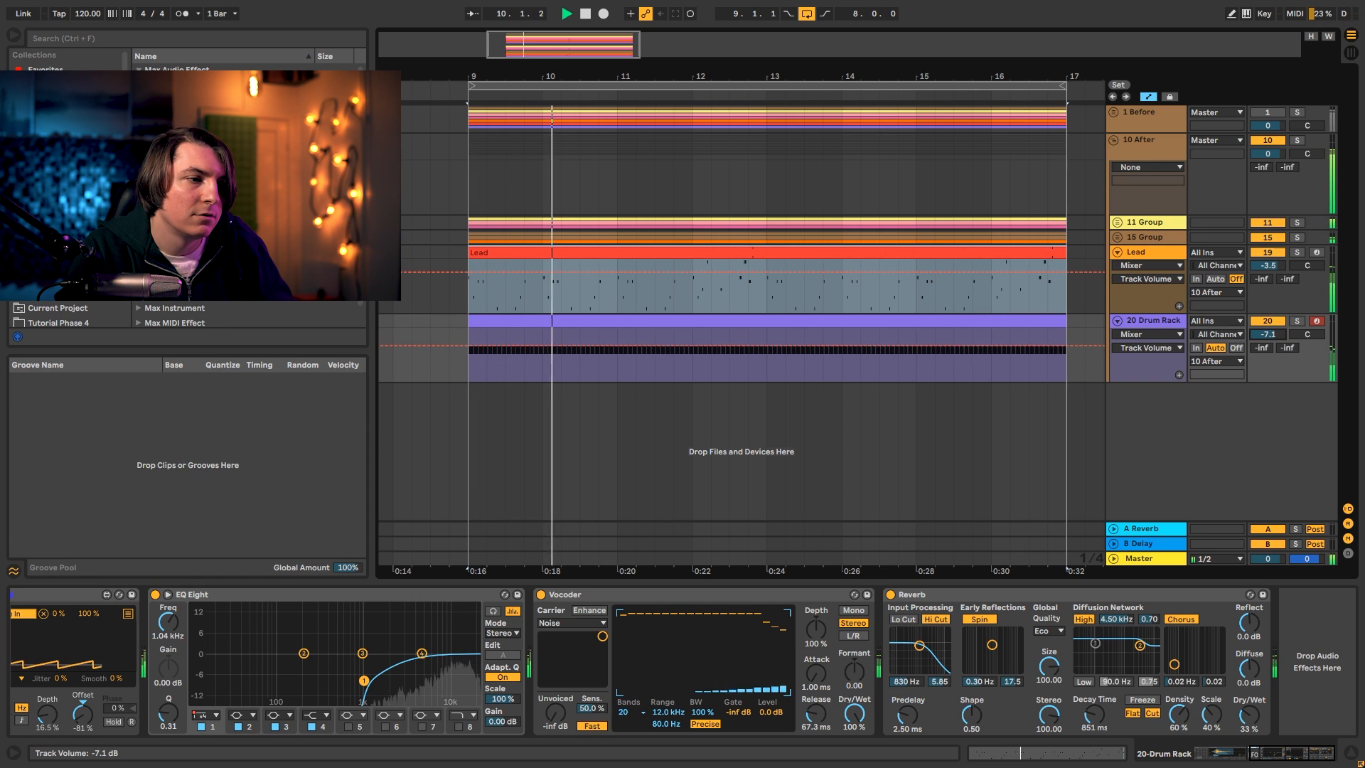
{"action": "key", "text": "space"}
Add a Compressor after the Reverb on the 20 Drum Rack track and sidechain it from the Kik track's Post FX signal.
{"action": "key", "text": "ctrl+f"}
{"action": "type", "text": "comp"}
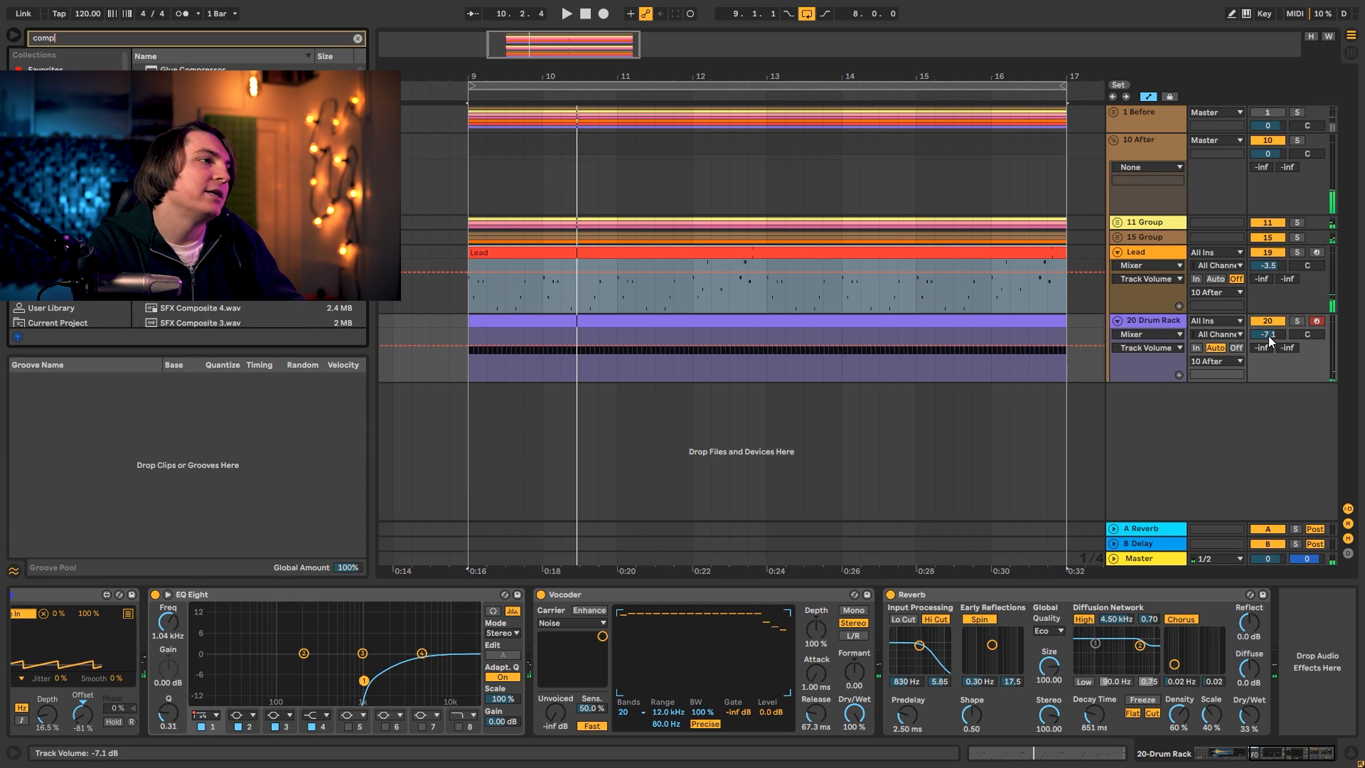
{"action": "left_click_drag", "start_coordinate": [192, 85], "coordinate": [1182, 644]}
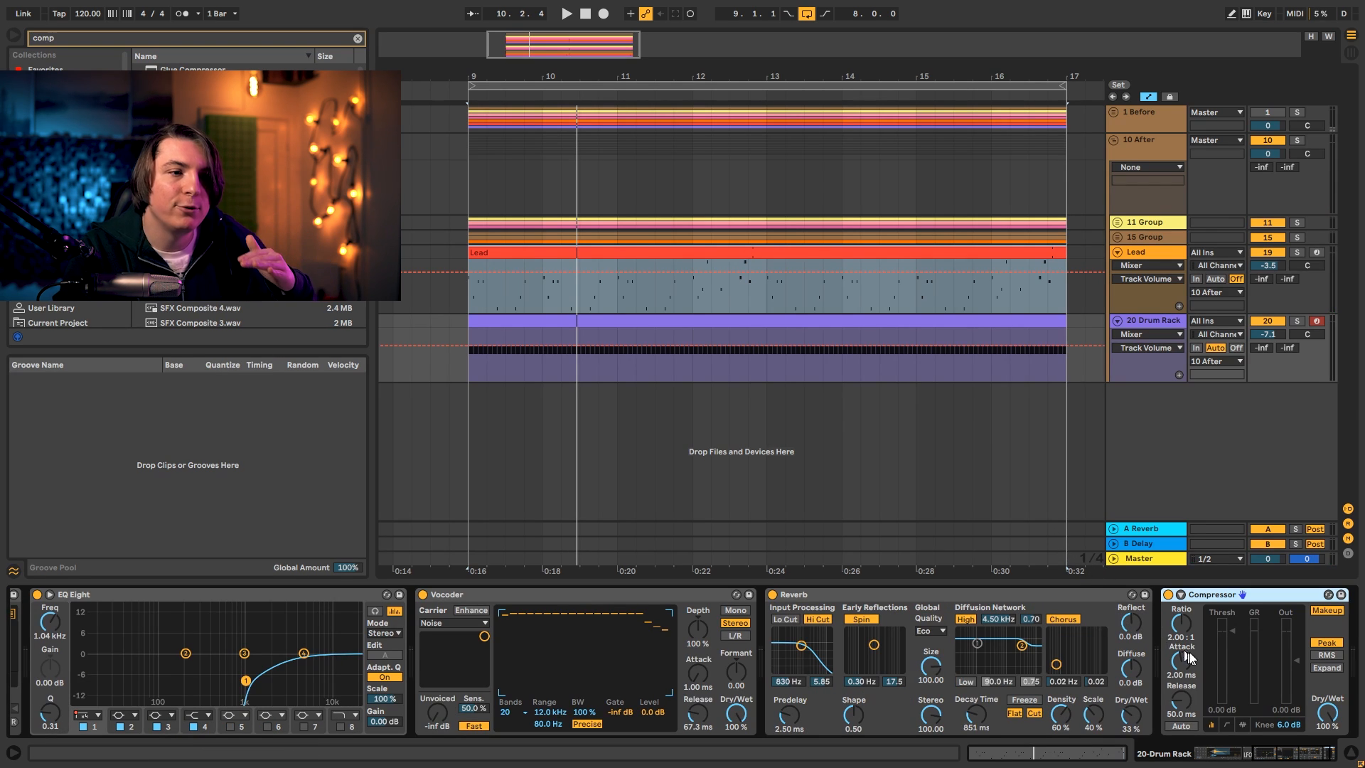
{"action": "left_click", "coordinate": [1234, 755]}
{"action": "left_click", "coordinate": [1293, 759]}
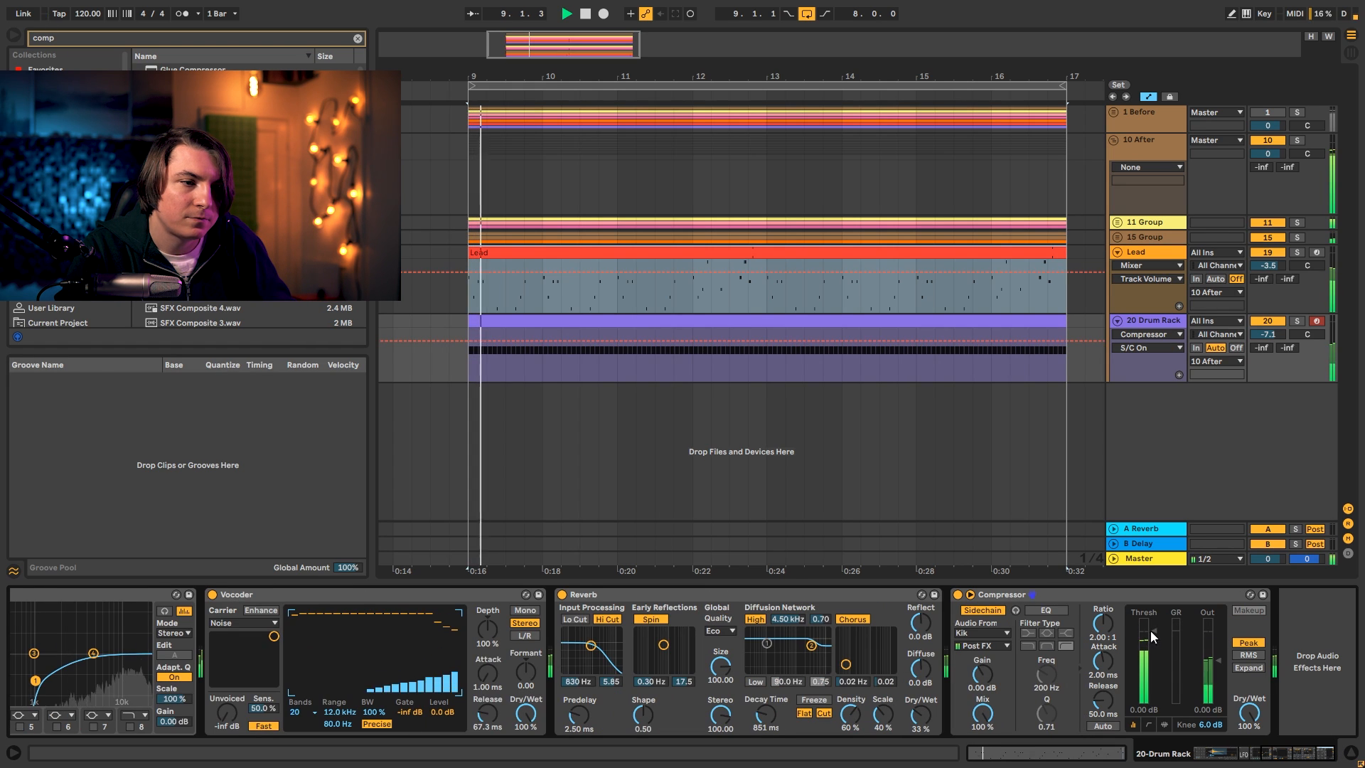
Set the compressor's threshold to -7.94 dB, ratio to inf:1 and lookahead to 10 ms while the mix plays.
{"action": "left_click_drag", "start_coordinate": [1152, 631], "coordinate": [1103, 555]}
{"action": "left_click_drag", "start_coordinate": [1152, 668], "coordinate": [1152, 665]}
{"action": "left_click", "coordinate": [1165, 725]}
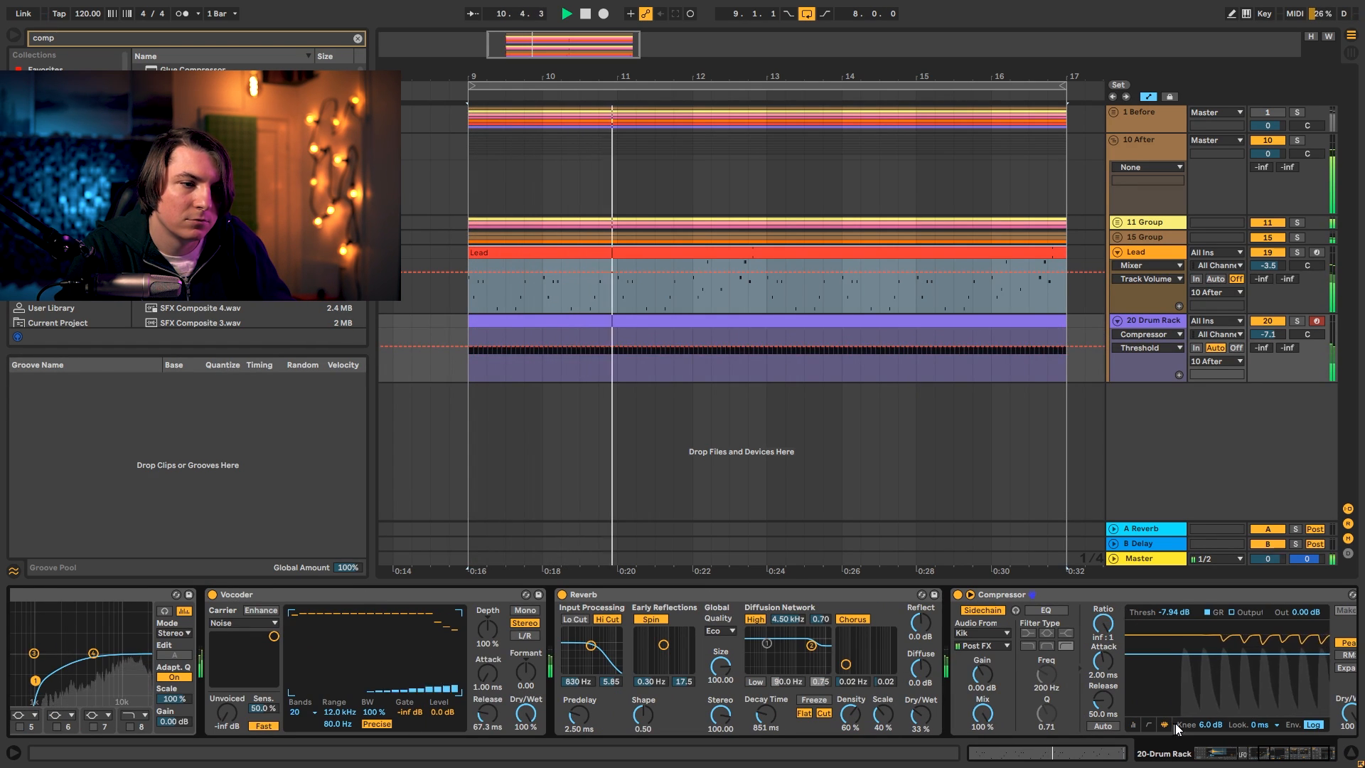
{"action": "left_click", "coordinate": [1259, 724]}
{"action": "left_click", "coordinate": [1264, 715]}
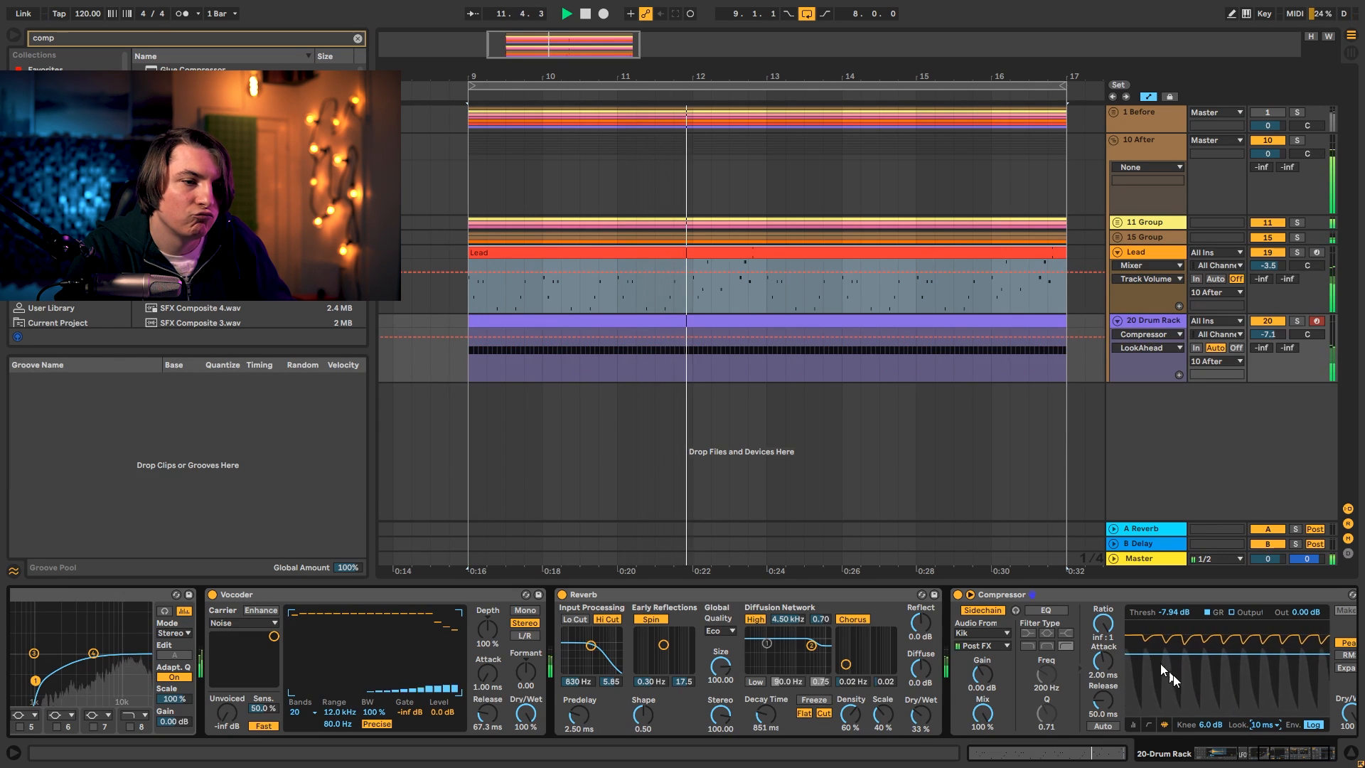
{"action": "key", "text": "space"}
{"action": "left_click", "coordinate": [1127, 140]}
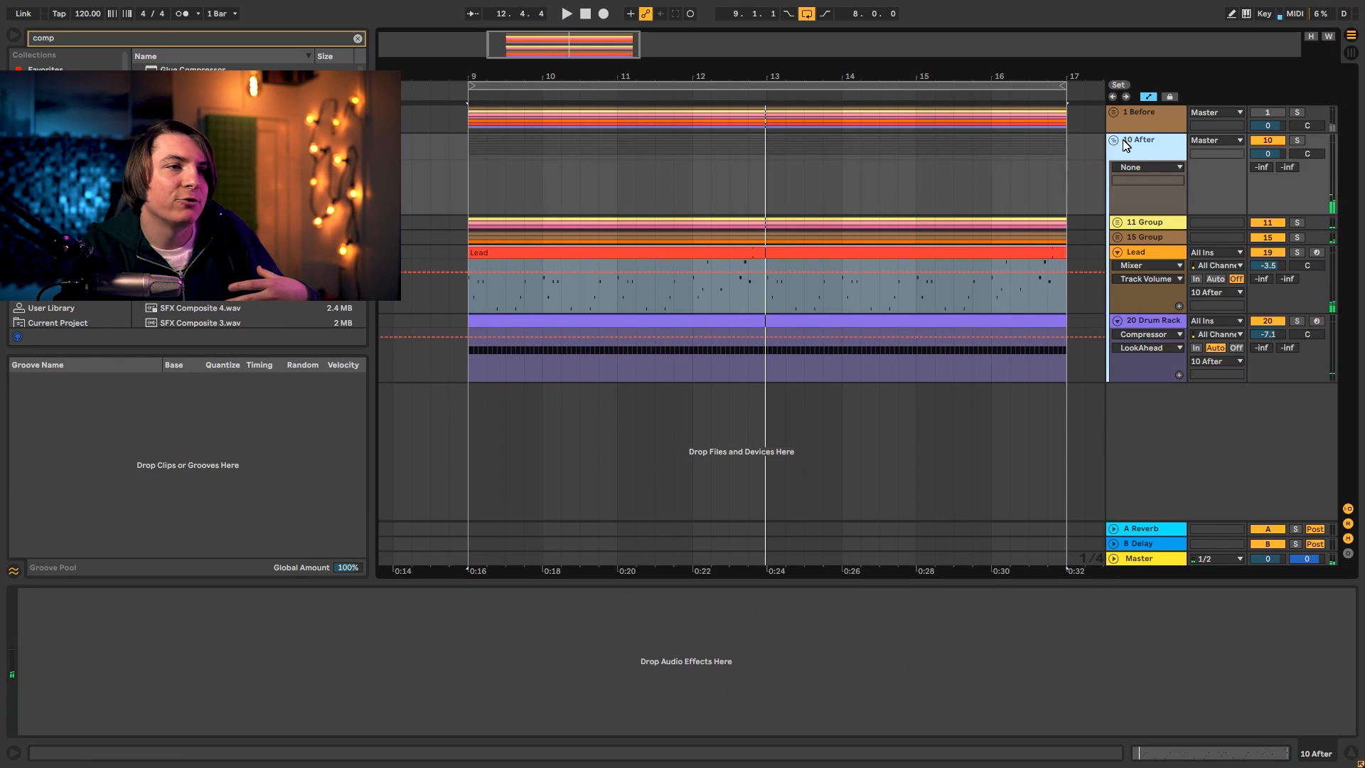
{"action": "left_click", "coordinate": [1117, 253], "text": "alt"}
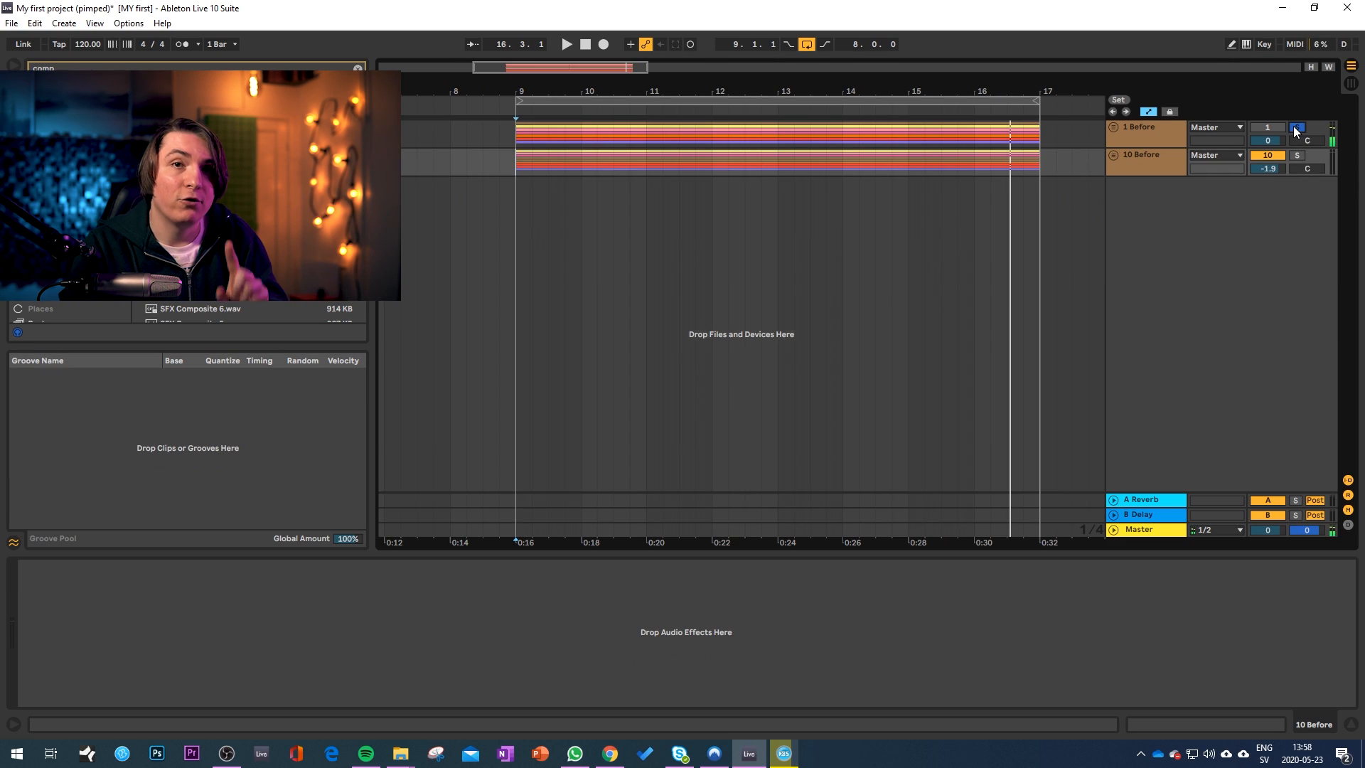
Unfold the 10 Before group and open the lower Lead track's MIDI clip to examine its notes and velocities.
{"action": "left_click", "coordinate": [1114, 156]}
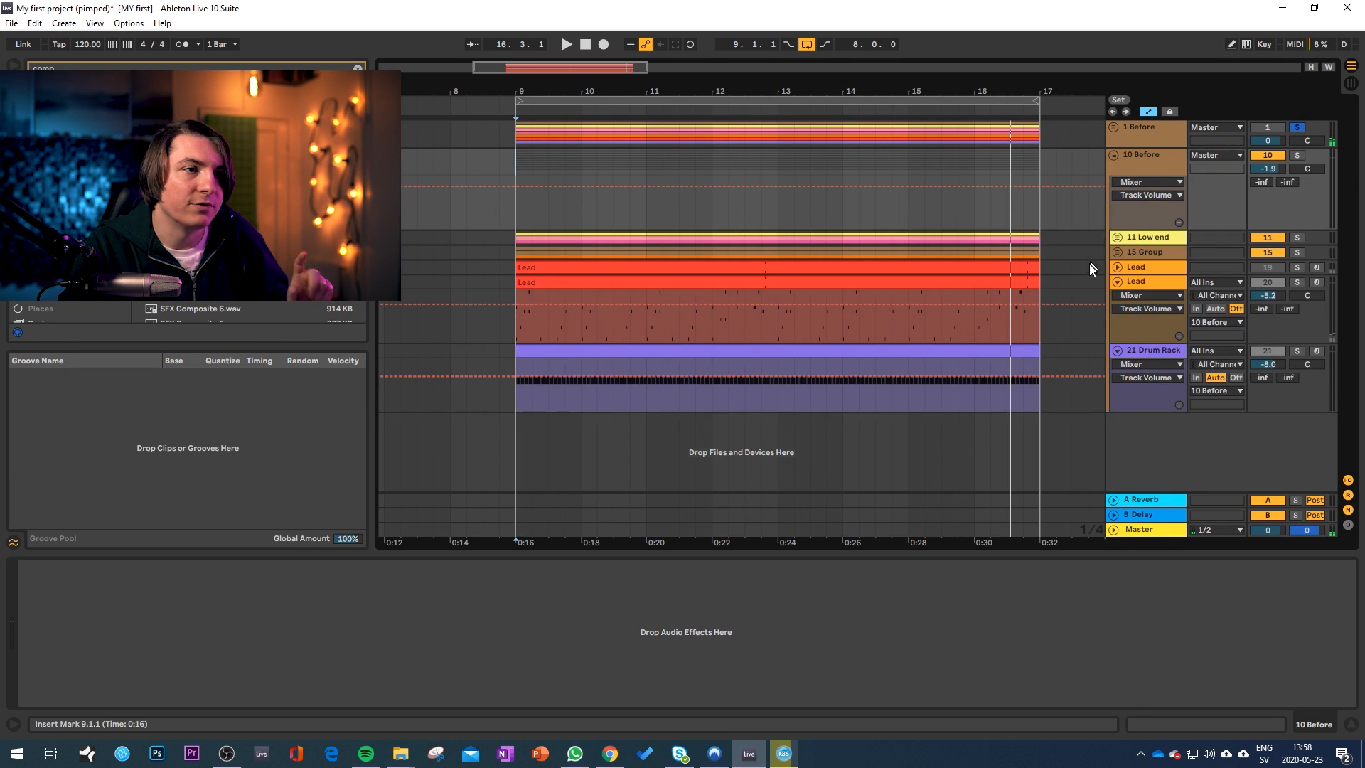
{"action": "double_click", "coordinate": [904, 279]}
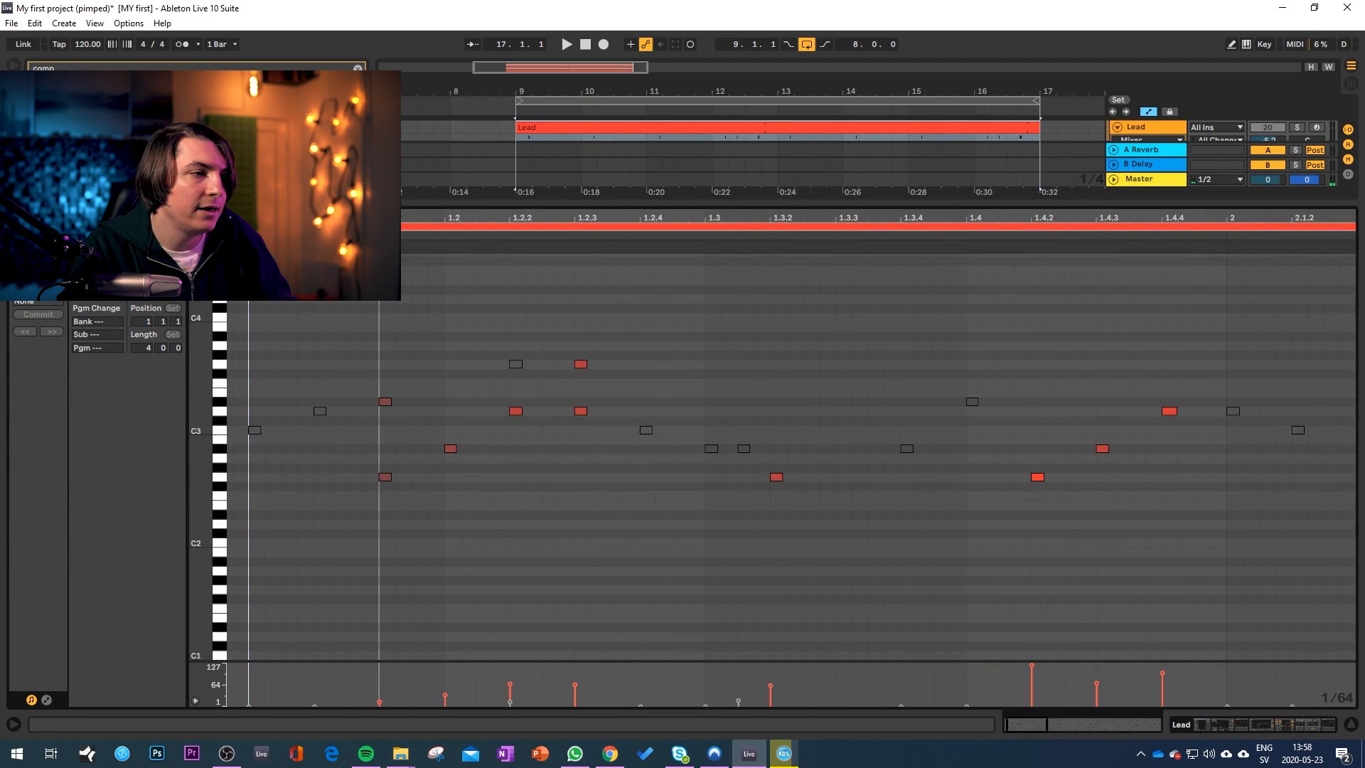
{"action": "left_click_drag", "start_coordinate": [510, 217], "coordinate": [486, 207]}
{"action": "left_click_drag", "start_coordinate": [409, 448], "coordinate": [377, 488]}
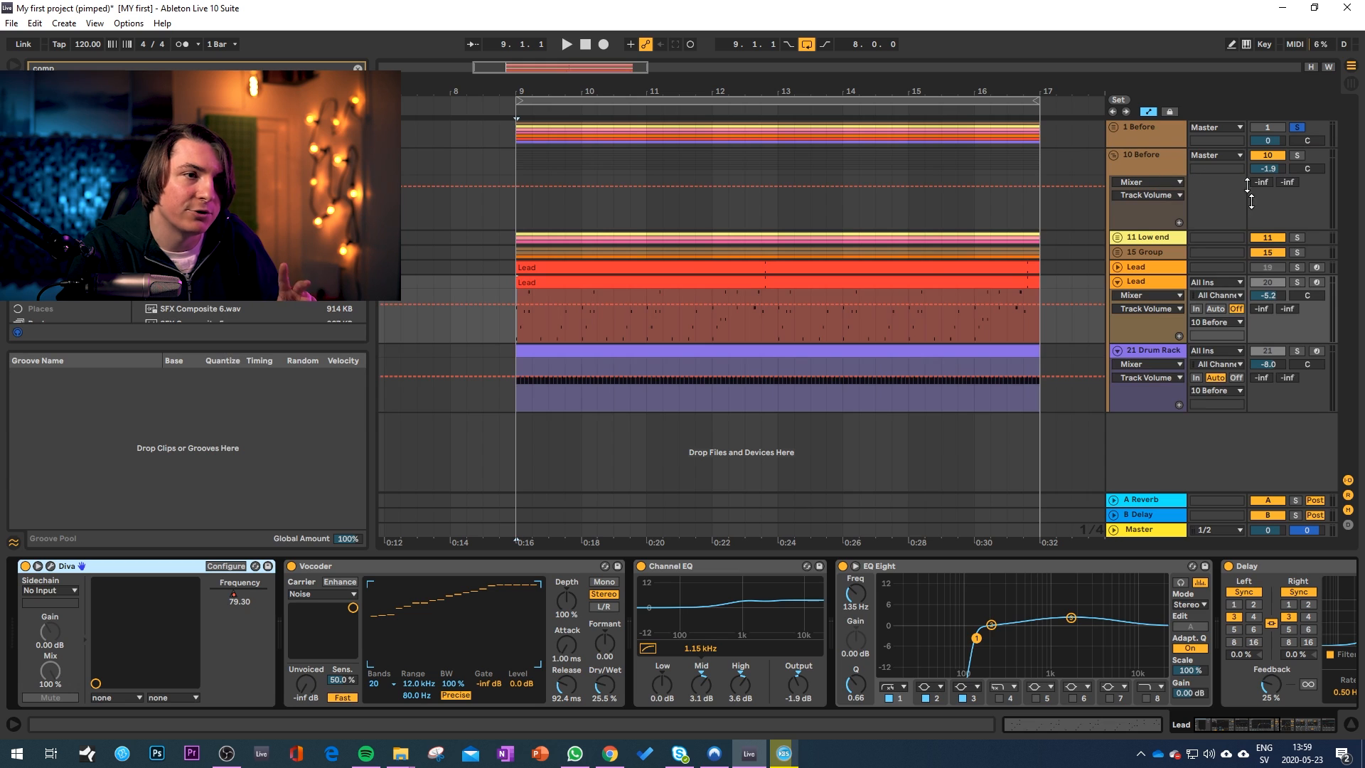
Listen to the lower Lead track in solo and reopen its MIDI clip to examine the note pattern.
{"action": "left_click", "coordinate": [1295, 285]}
{"action": "key", "text": "space"}
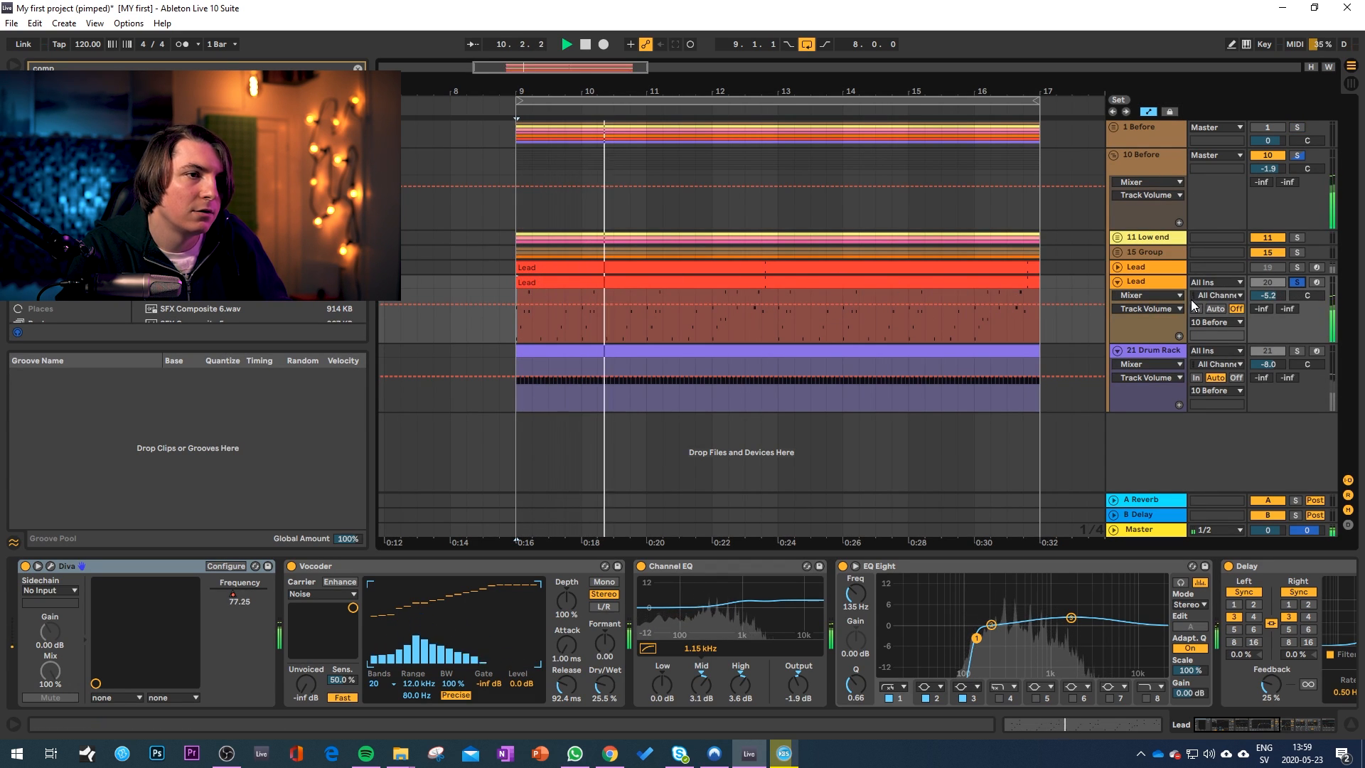
{"action": "left_click", "coordinate": [713, 283]}
{"action": "double_click", "coordinate": [713, 282]}
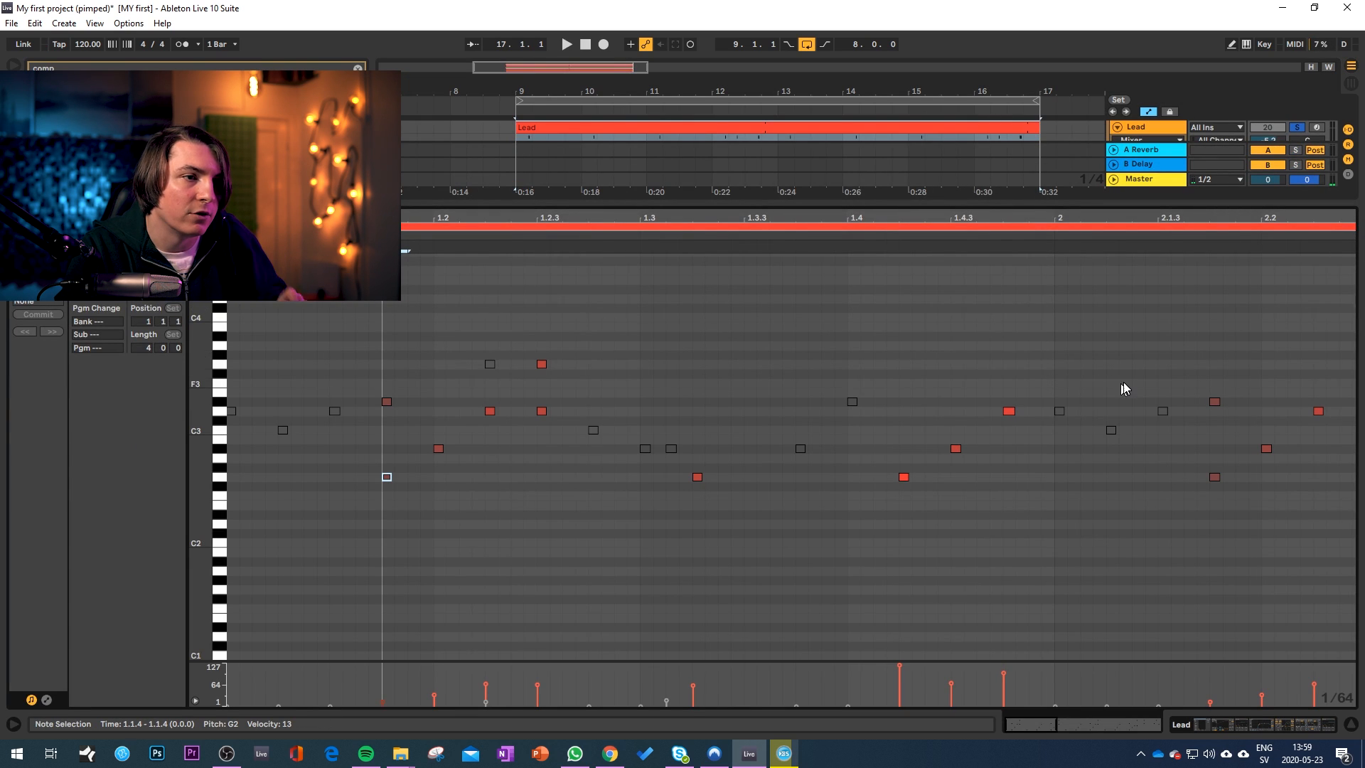
{"action": "left_click_drag", "start_coordinate": [1024, 220], "coordinate": [498, 132]}
{"action": "left_click_drag", "start_coordinate": [1208, 220], "coordinate": [1185, 490]}
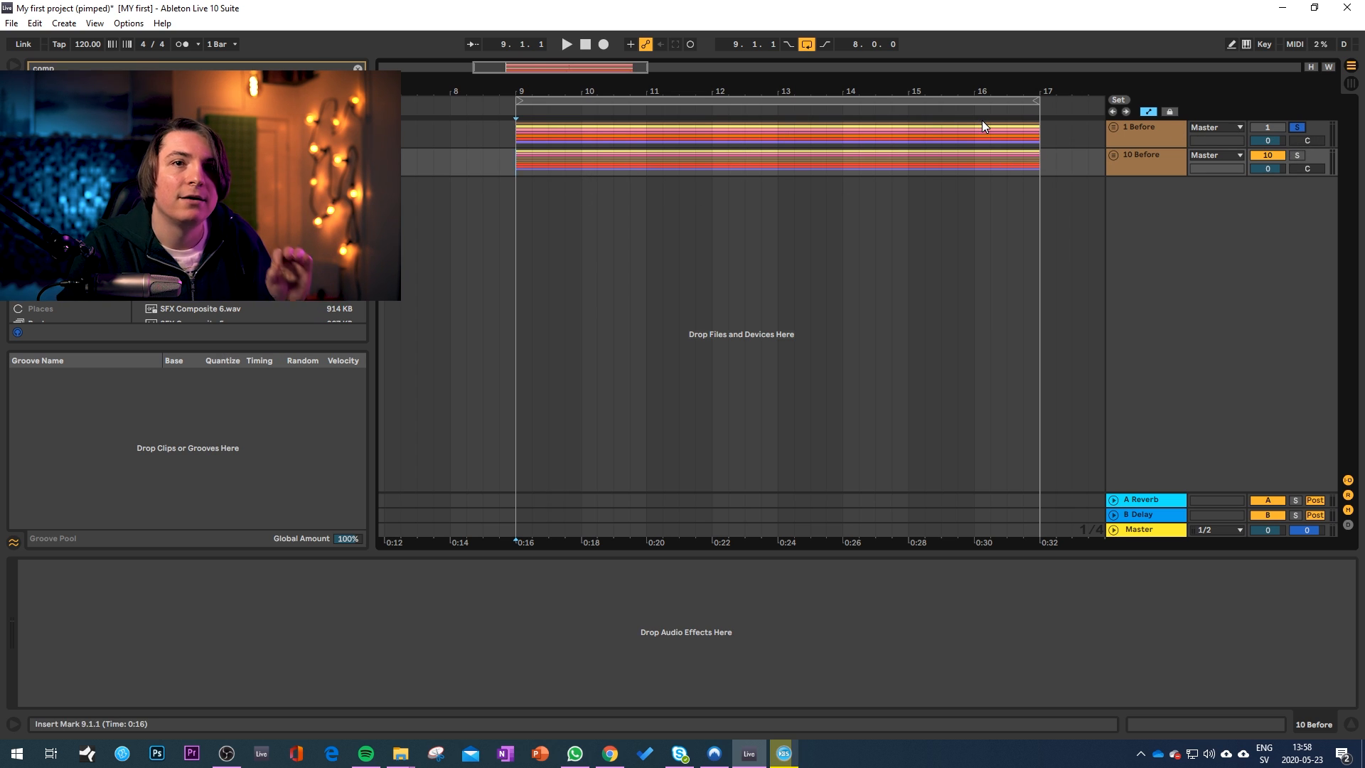
Play the loop, solo the 10 Before group and set its volume to -1.9 dB.
{"action": "key", "text": "space"}
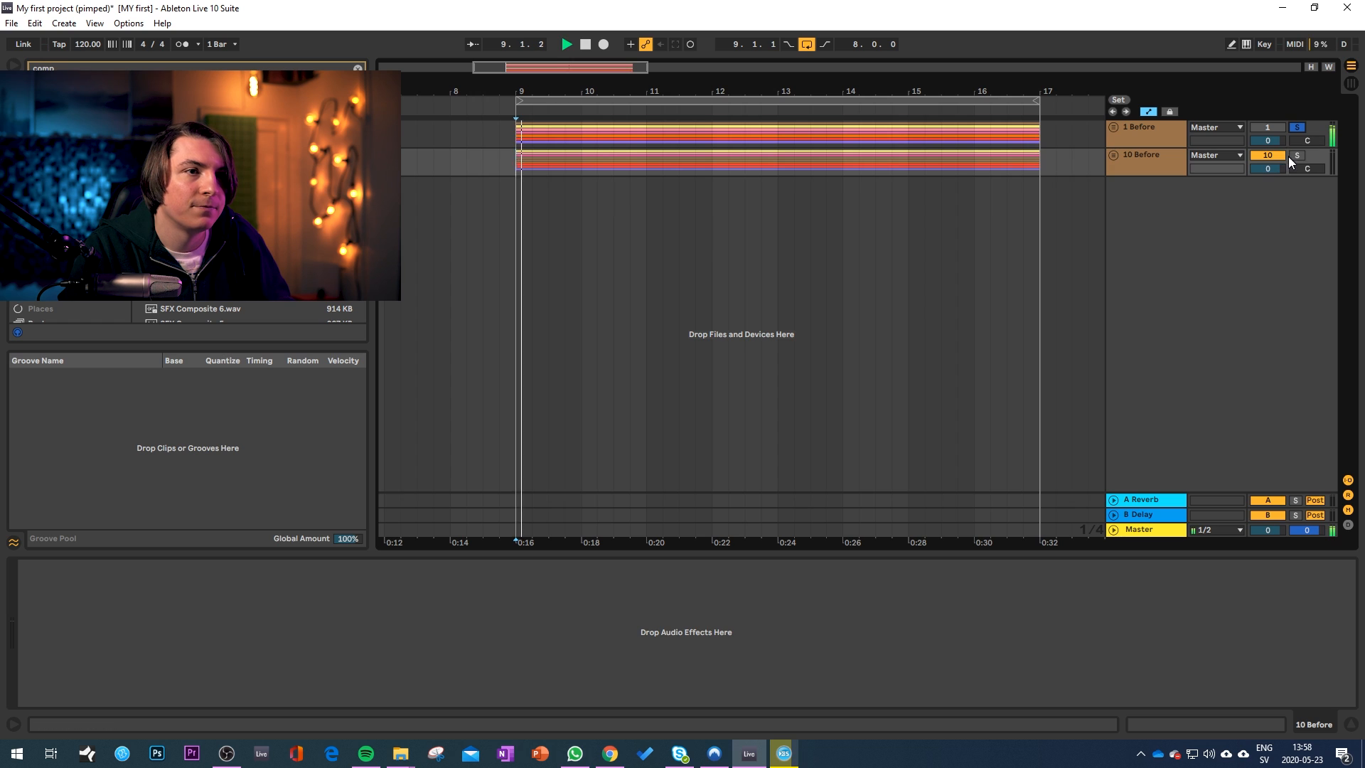
{"action": "left_click", "coordinate": [1297, 155]}
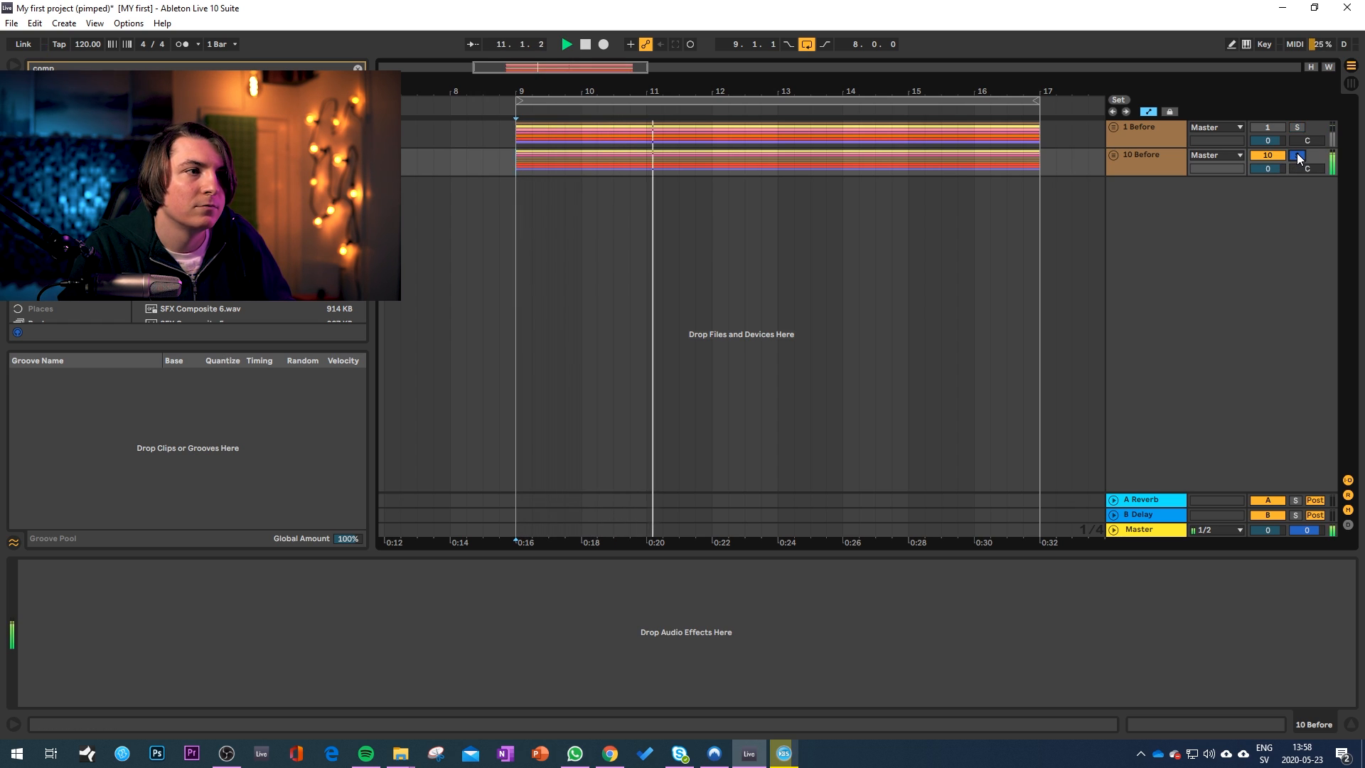
{"action": "left_click_drag", "start_coordinate": [1258, 168], "coordinate": [1258, 177]}
Compare the two mixes by alternating solo between the 1 Before and 10 Before groups during playback.
{"action": "left_click", "coordinate": [1299, 126]}
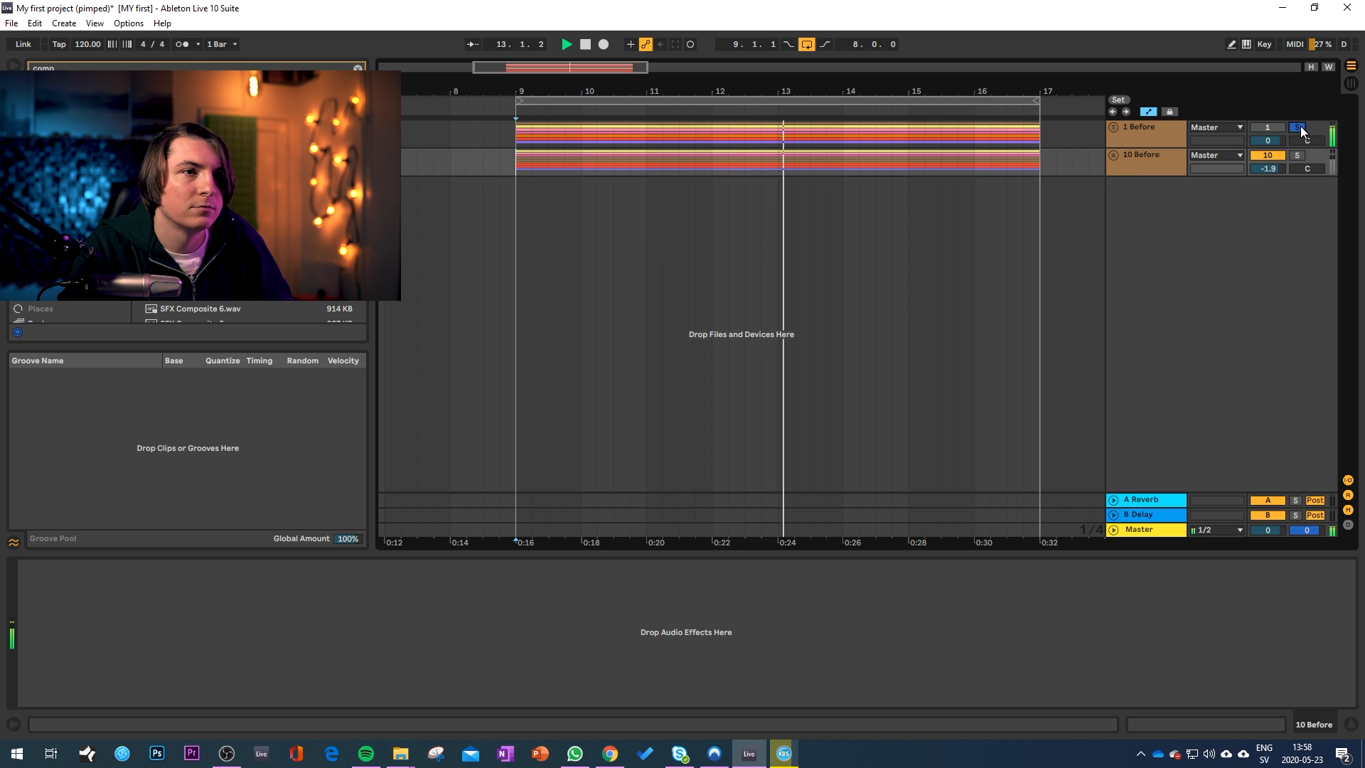
{"action": "left_click", "coordinate": [1296, 155]}
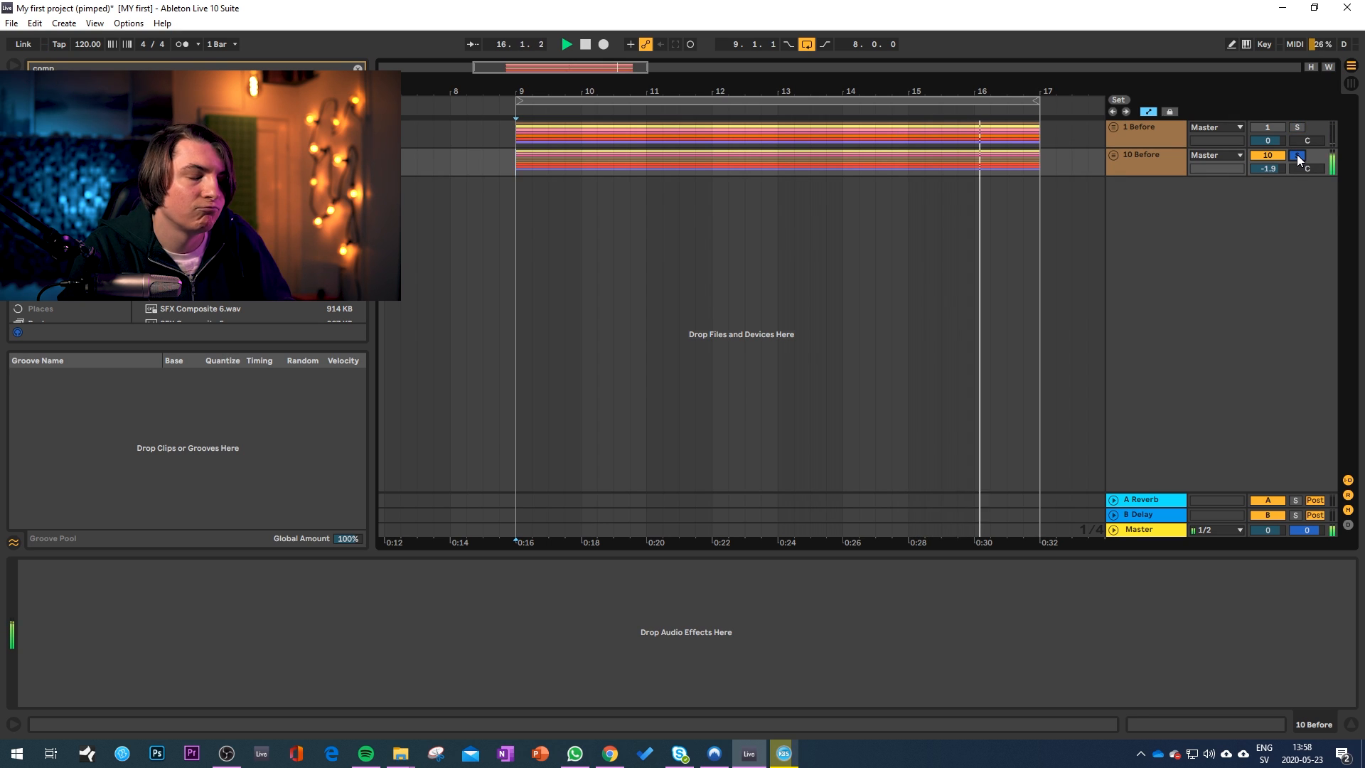
{"action": "left_click", "coordinate": [1297, 127]}
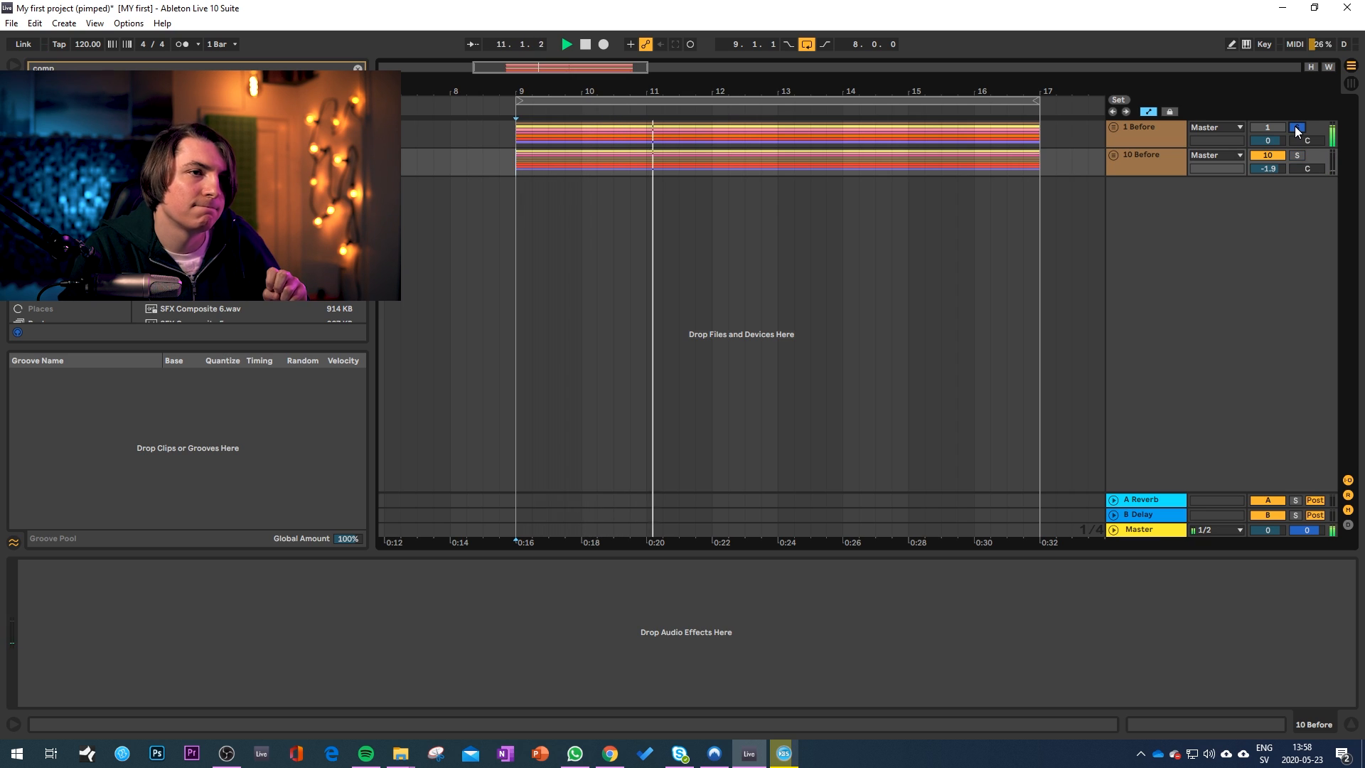
{"action": "left_click", "coordinate": [1297, 154]}
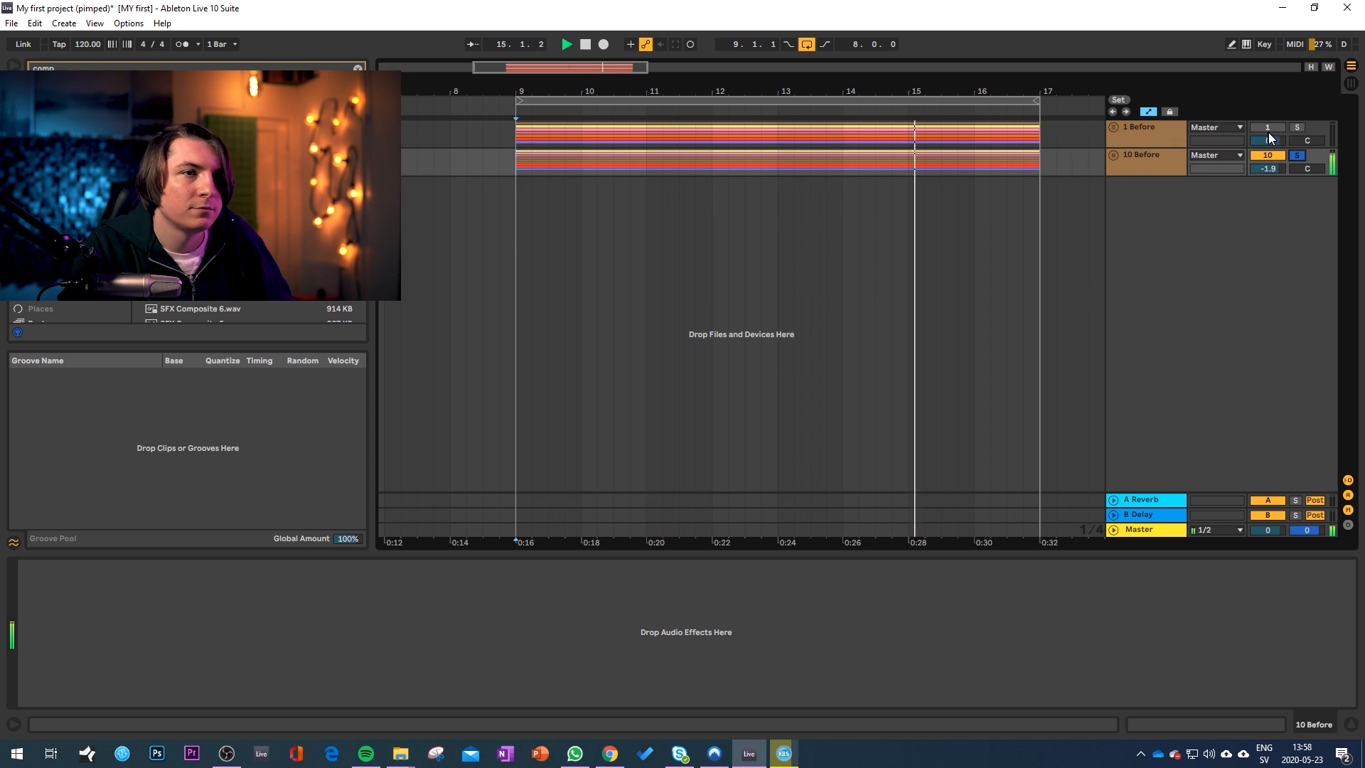
{"action": "left_click", "coordinate": [1297, 128]}
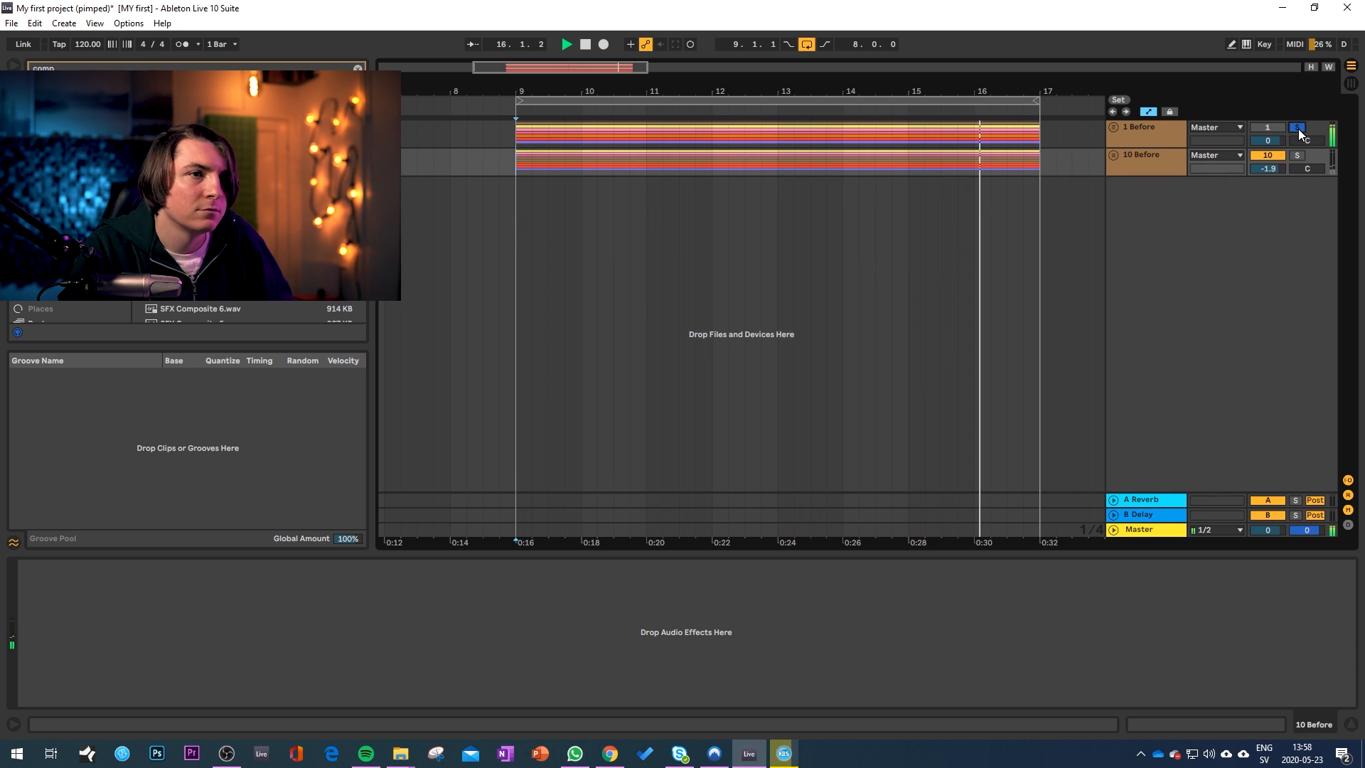
{"action": "key", "text": "space"}
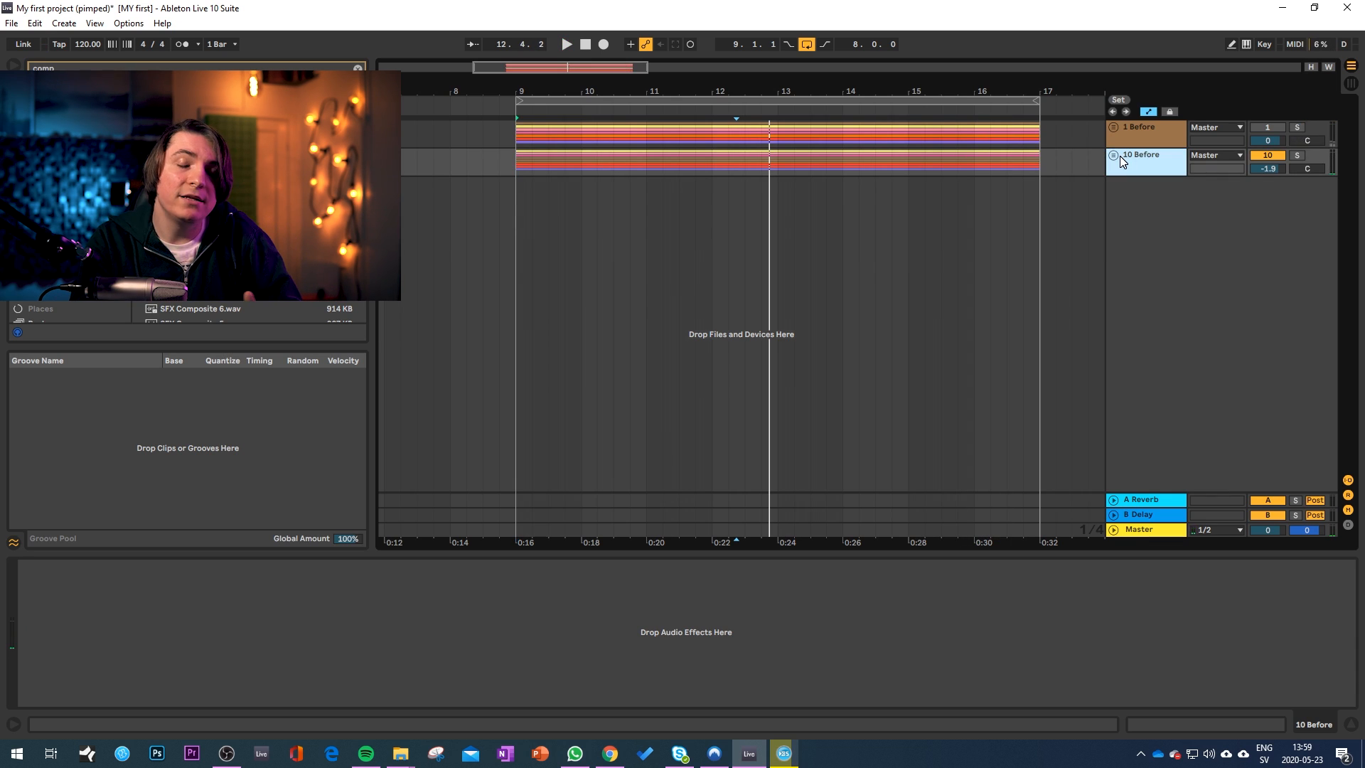